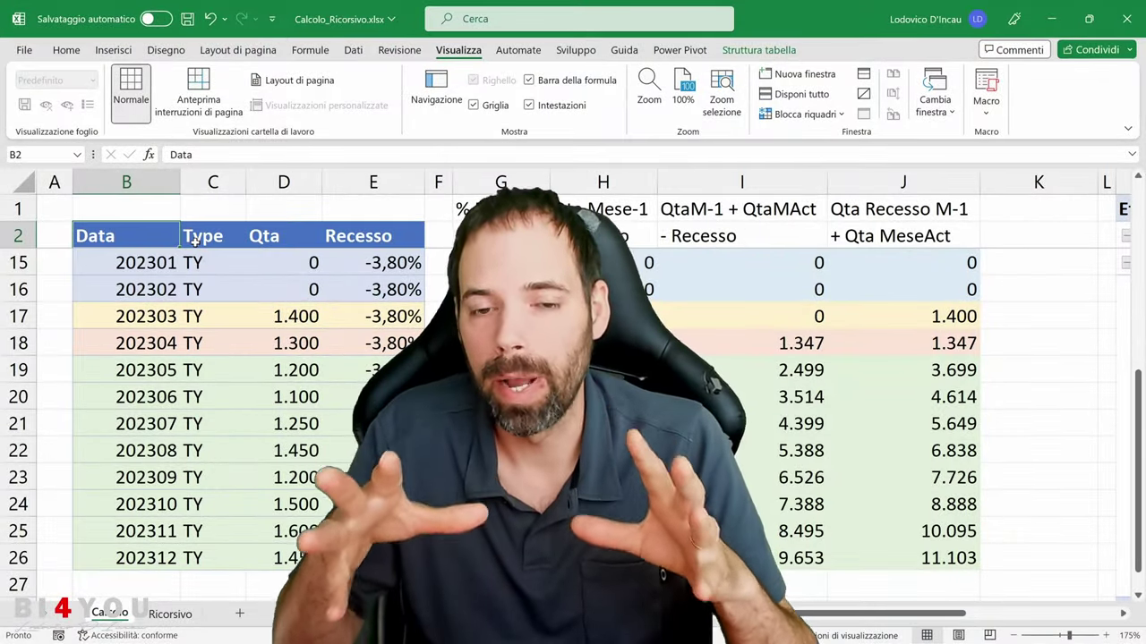
- Go to the Ricorsivo sheet with its Qta (5, 7, 10) and Ricorsivo table
left_click(169, 614)
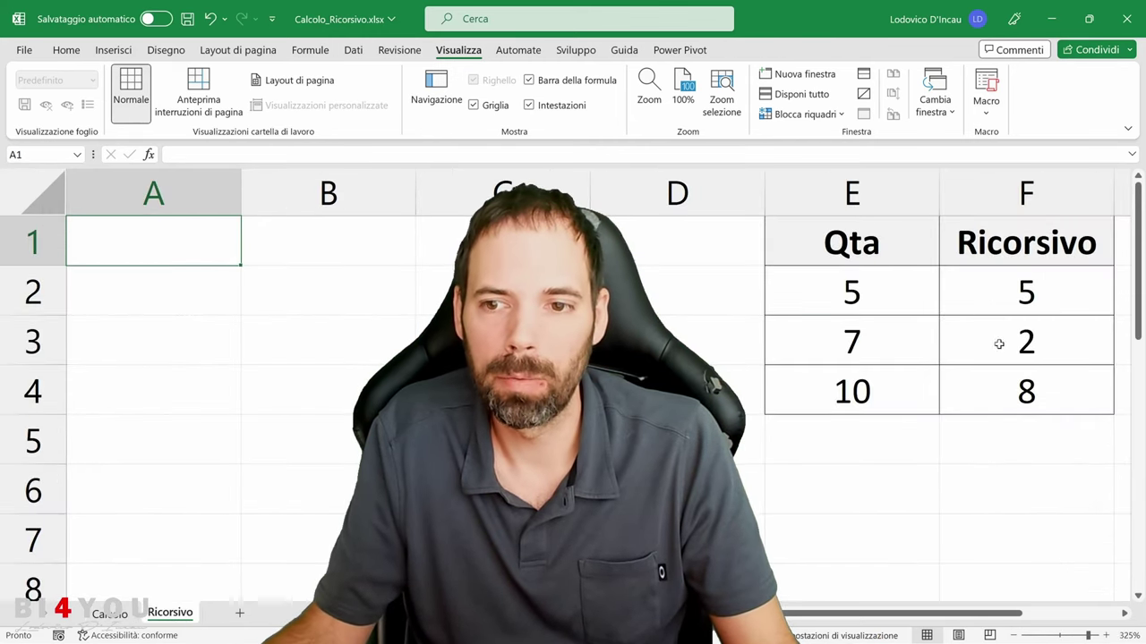
- Enter =E2 in Ricorsivo cell F2 so it equals the first Qta value, 5
left_click(858, 213)
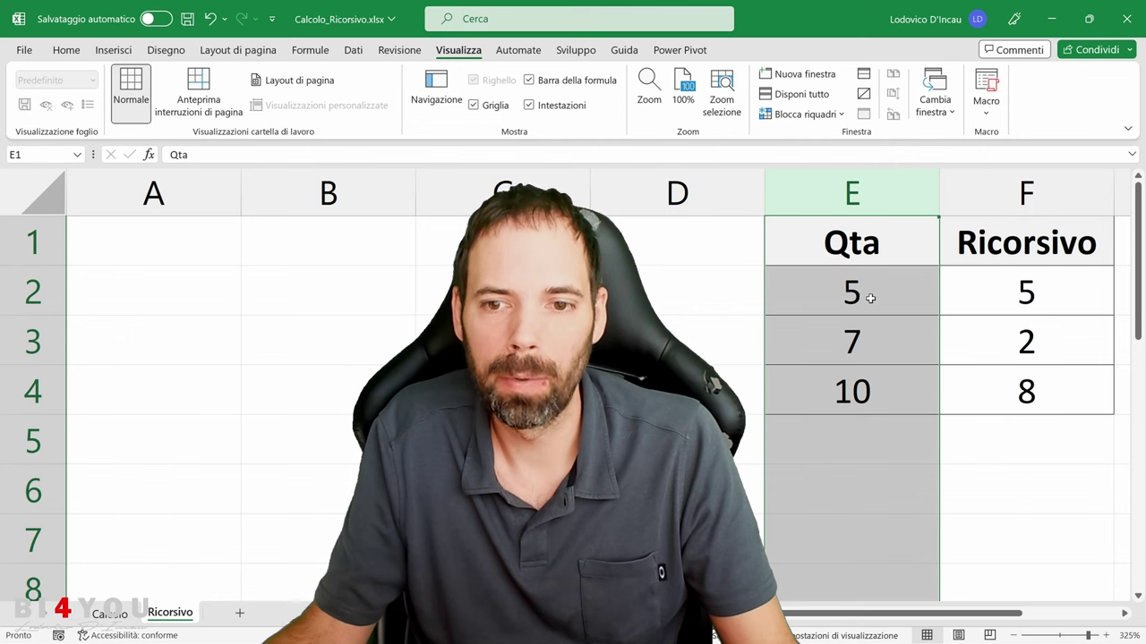
left_click(875, 342)
left_click(863, 410)
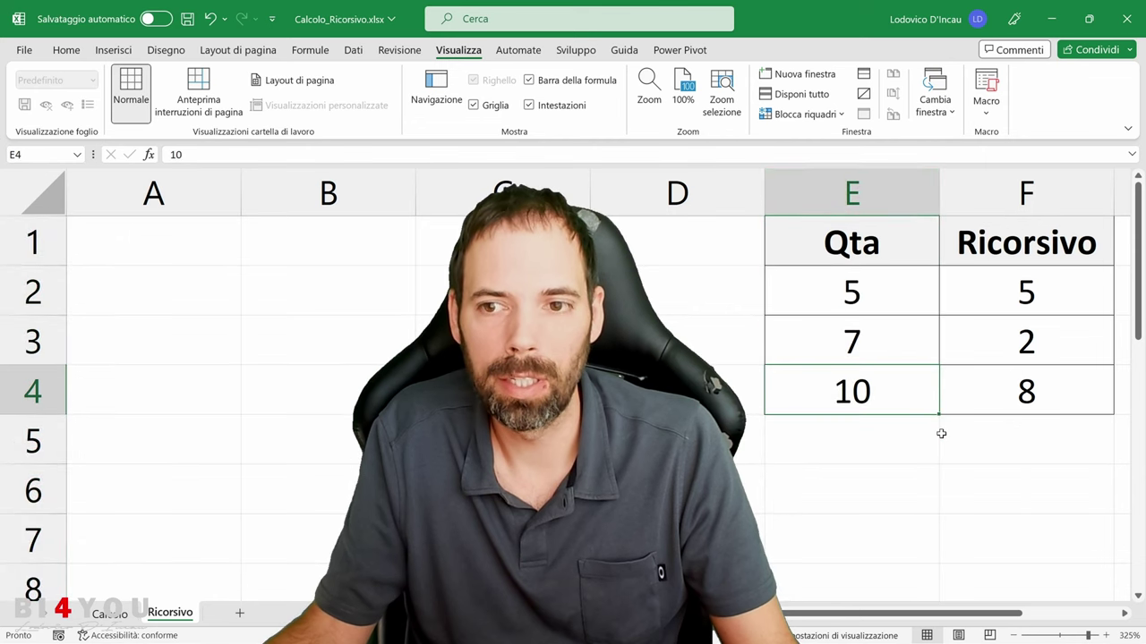
left_click(1024, 303)
left_click(847, 199)
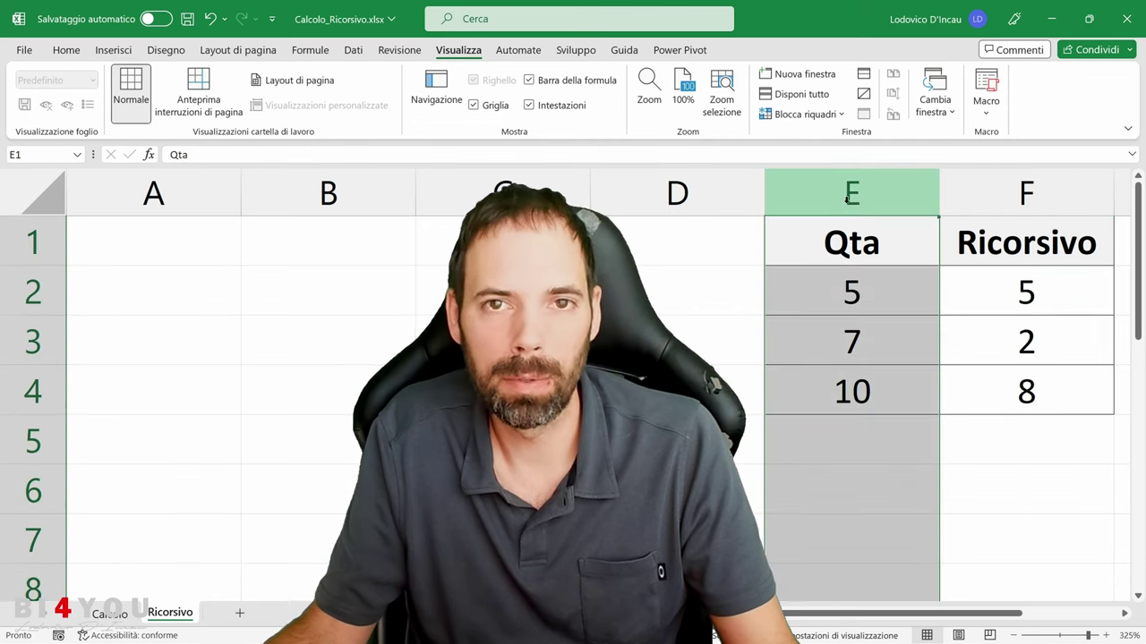
left_click(1002, 302)
type("=E2")
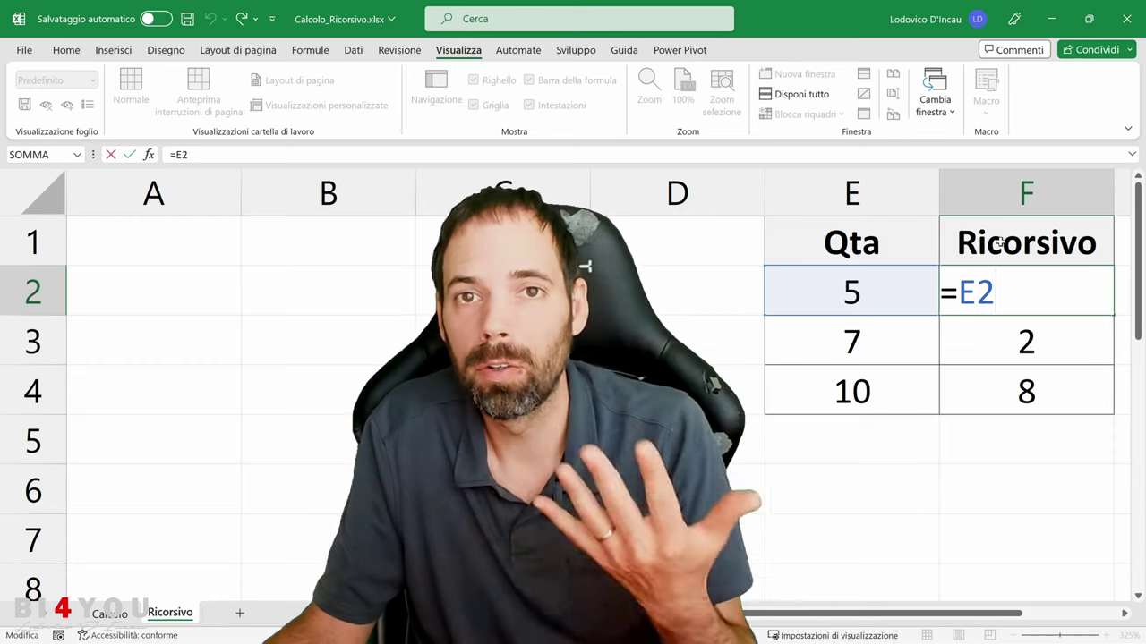
key("ctrl+Return")
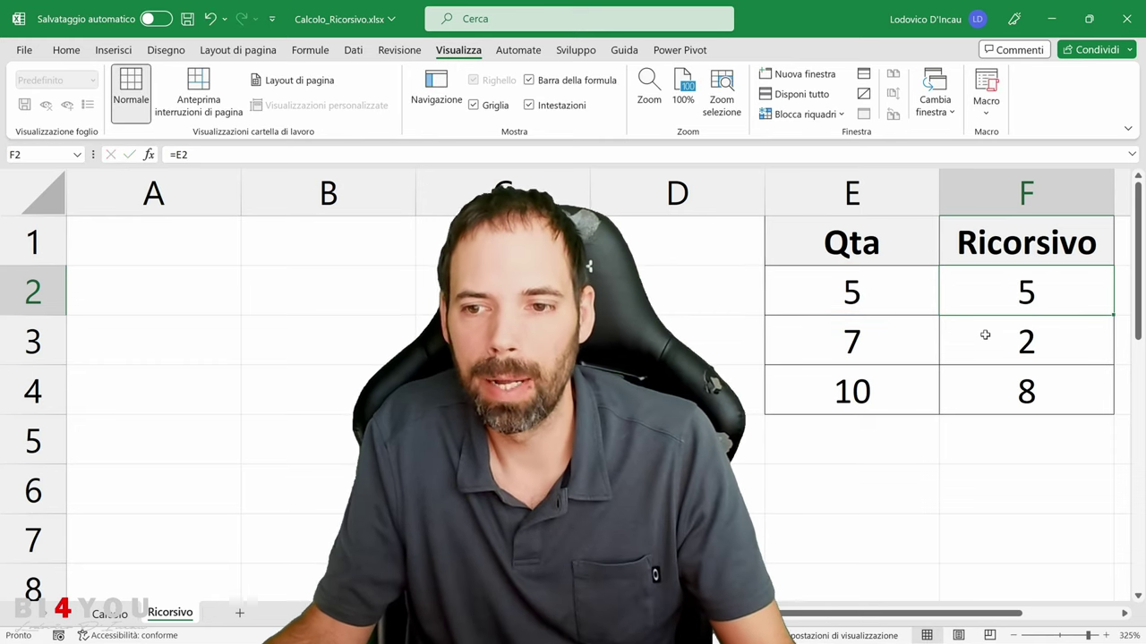
left_click(984, 335)
key("F2")
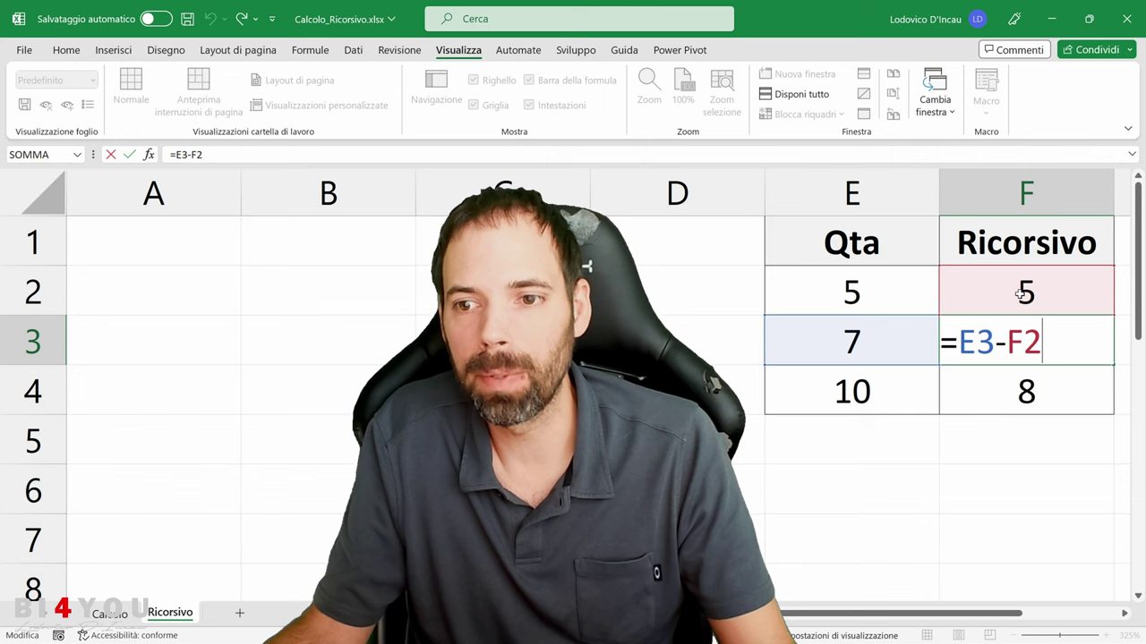
key("Return")
left_click(1013, 195)
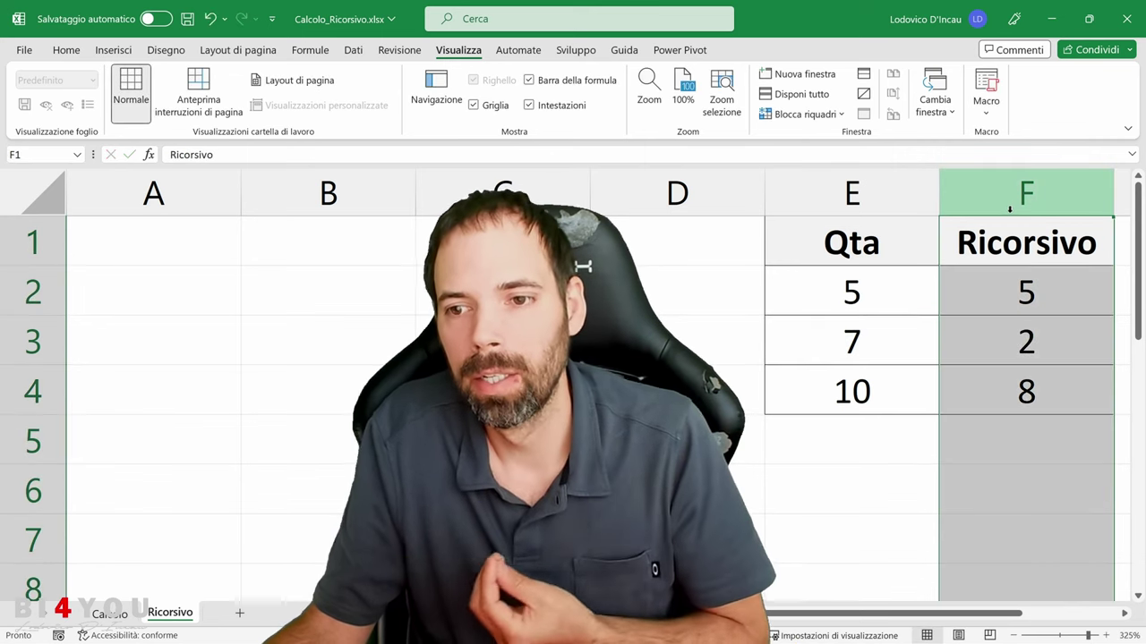
left_click(1021, 340)
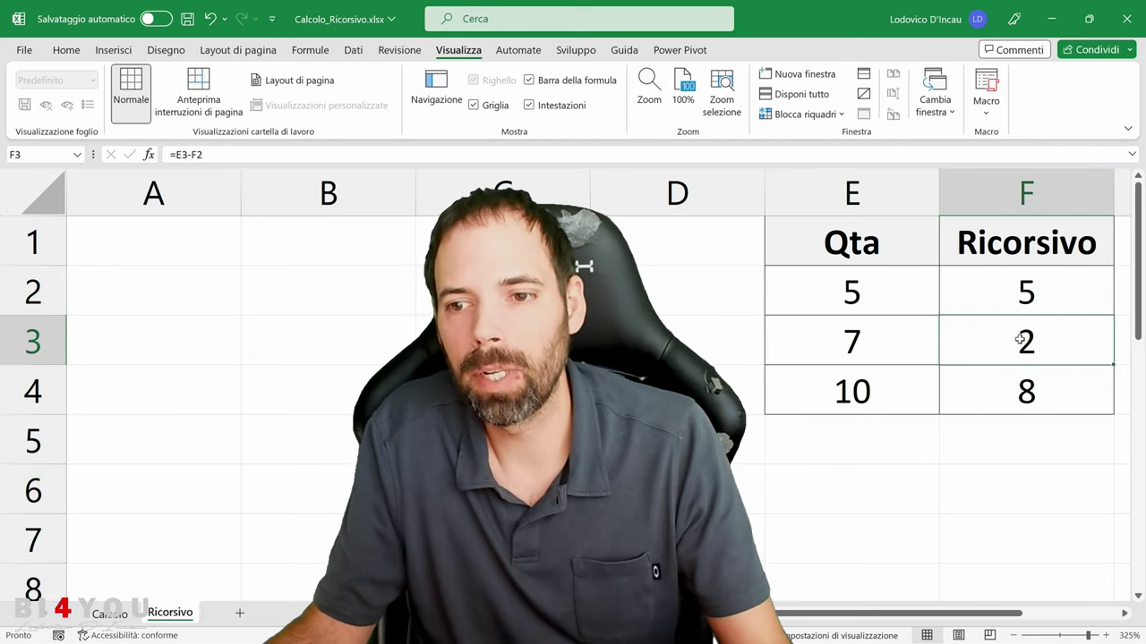
key("F2")
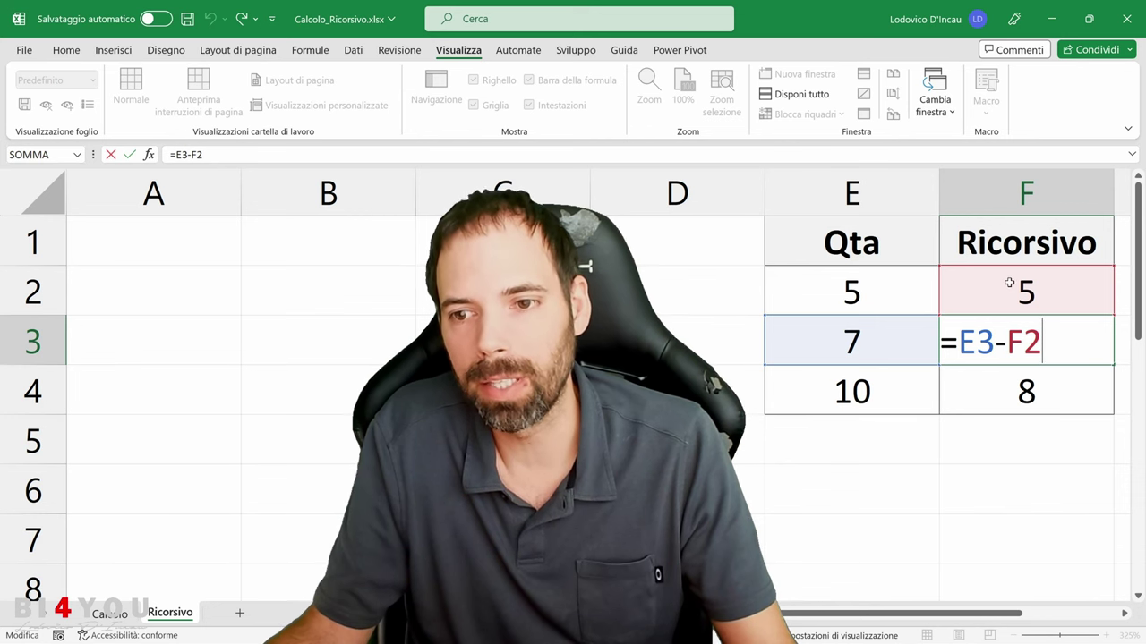
key("Return")
key("F2")
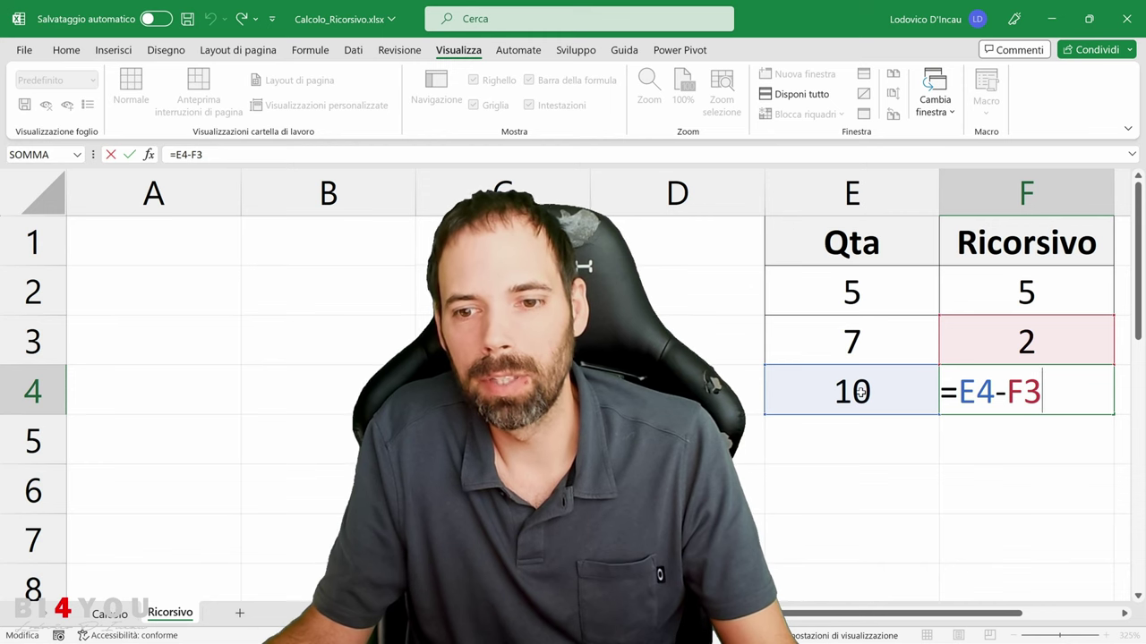
left_click(1021, 341)
double_click(1021, 341)
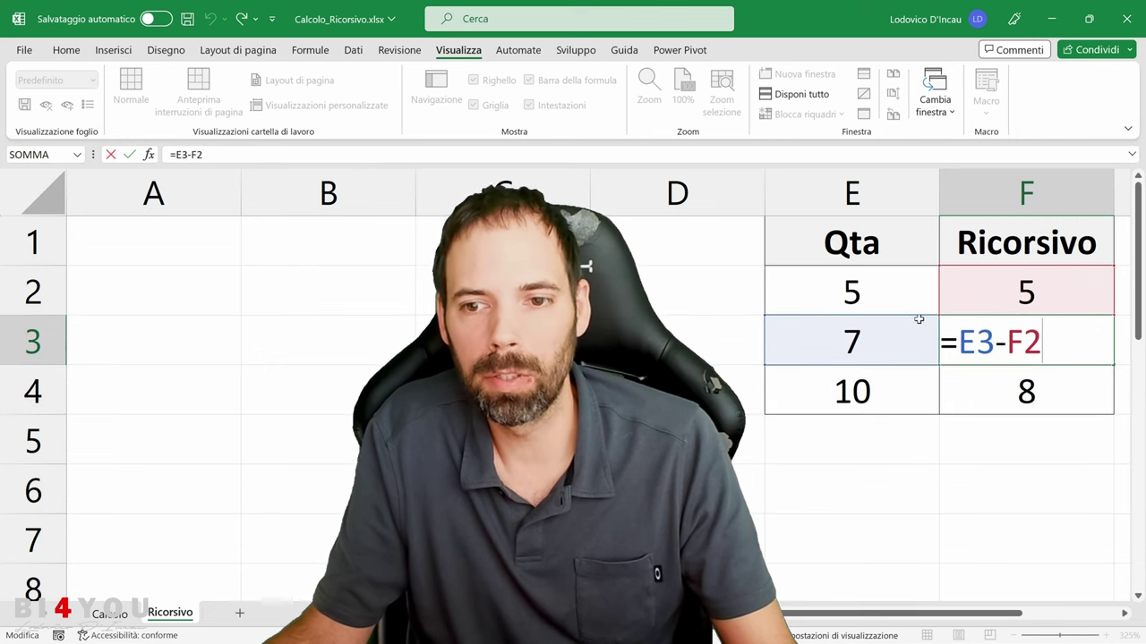
left_click(1034, 400)
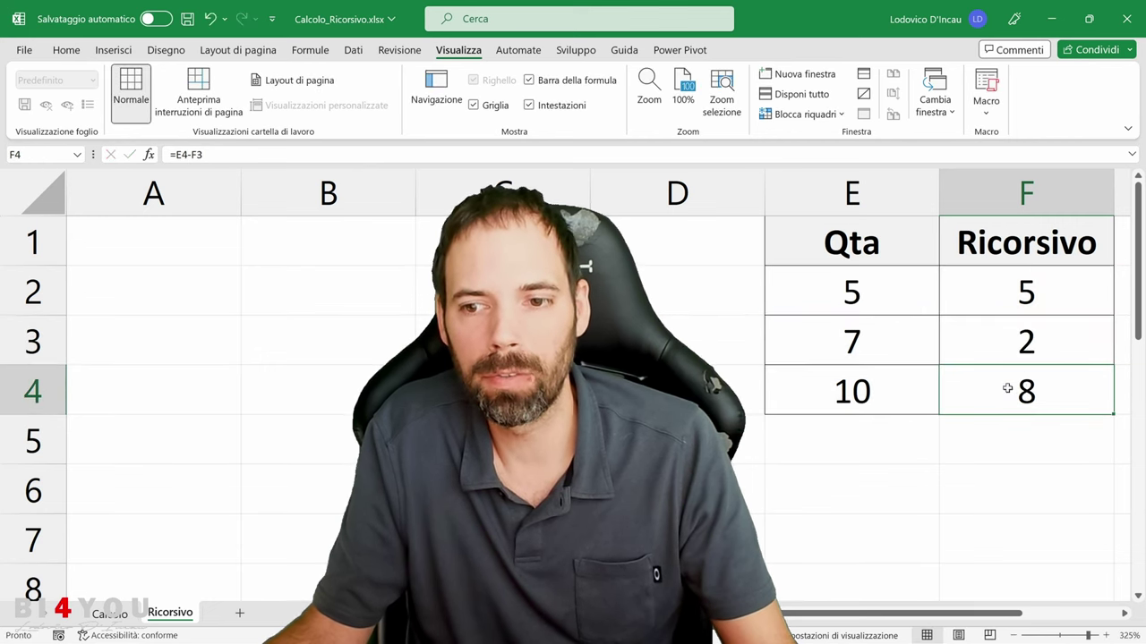
left_click(1001, 346)
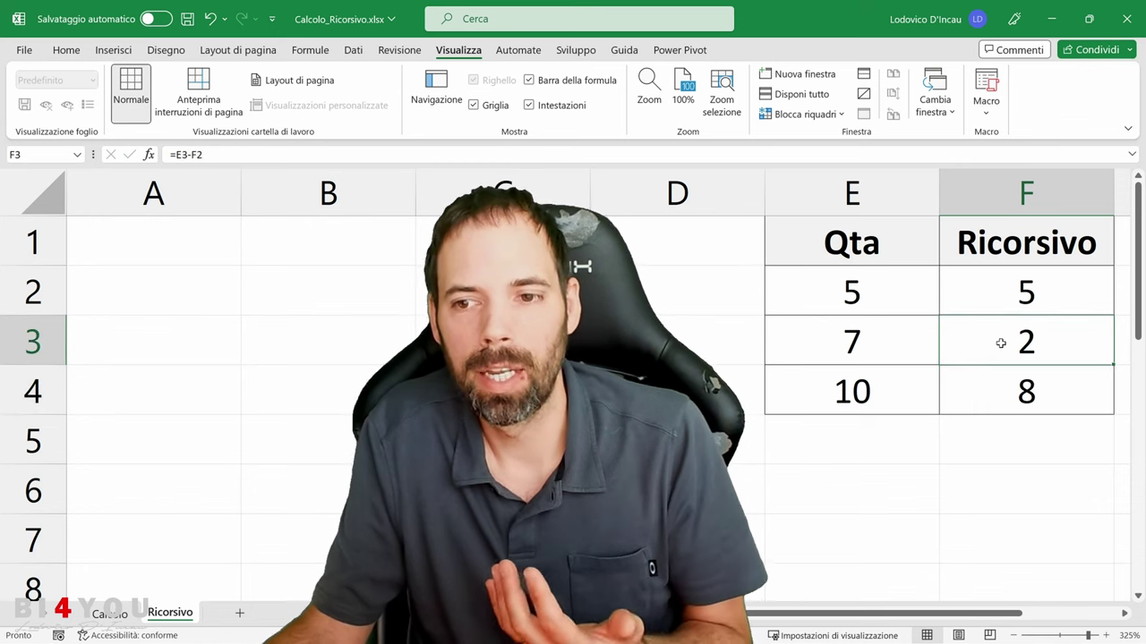
left_click(1012, 293)
left_click(1007, 351)
left_click(1008, 394)
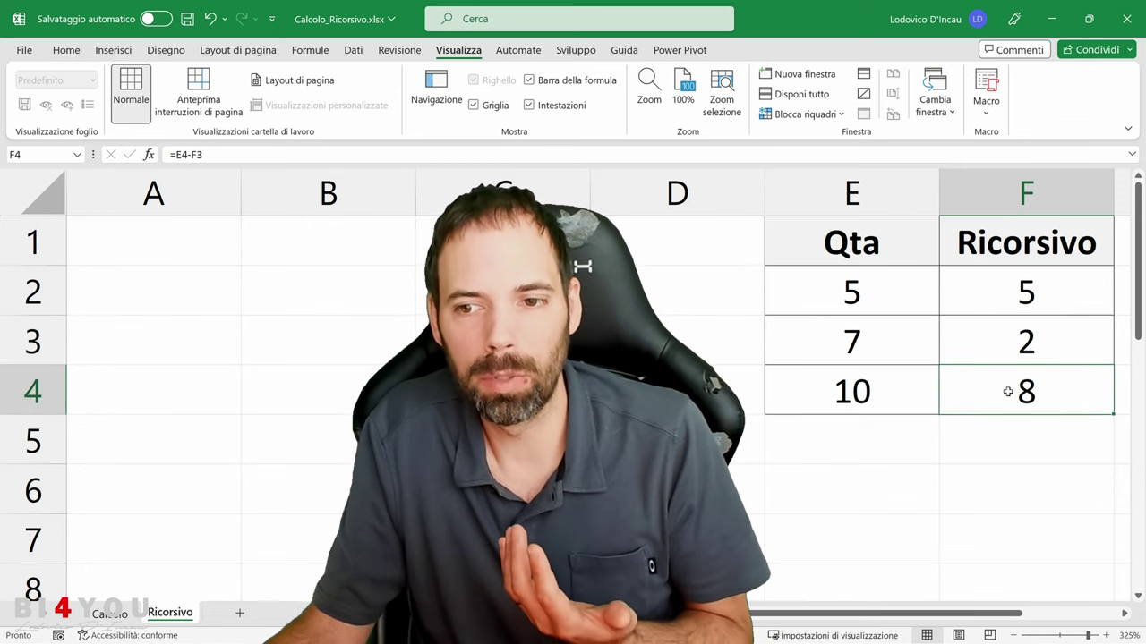
left_click(1002, 345)
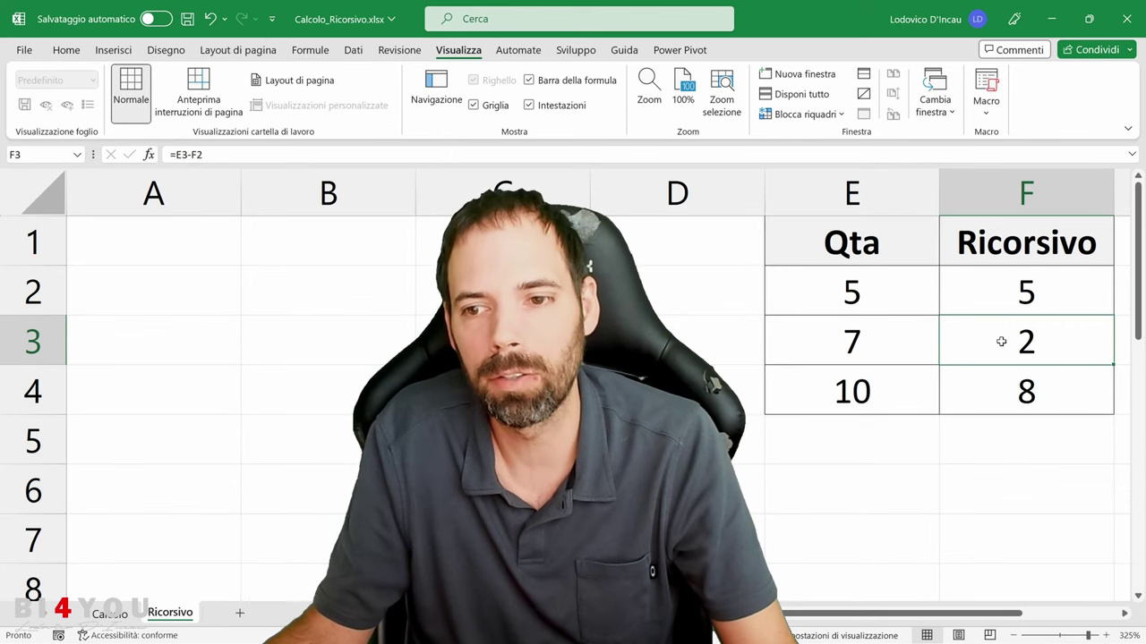
left_click(882, 251)
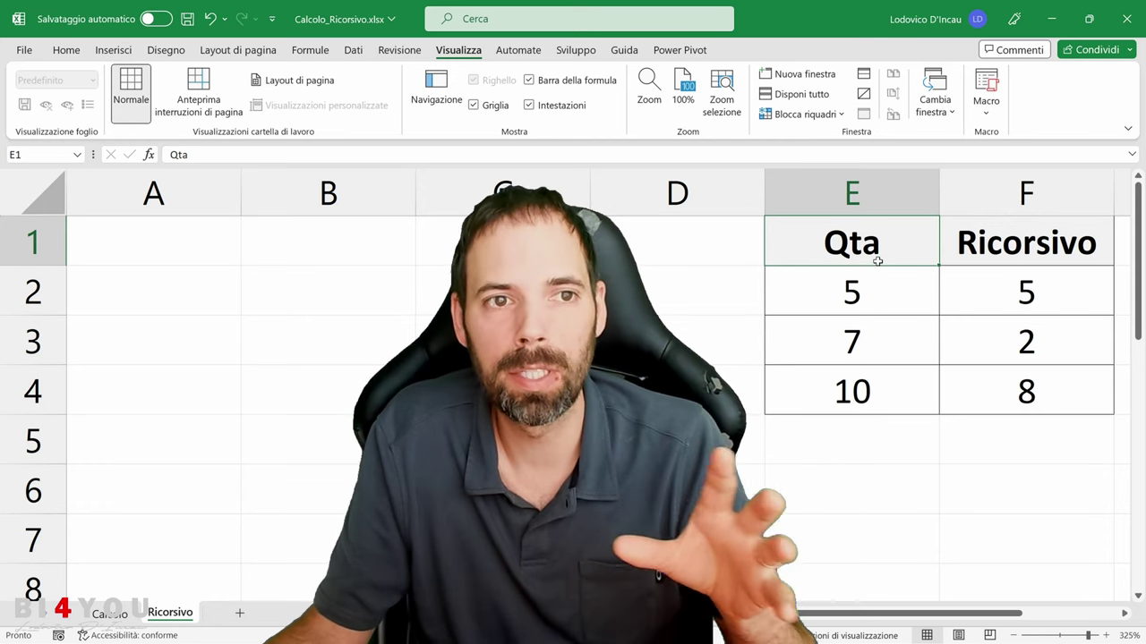
left_click(1001, 345)
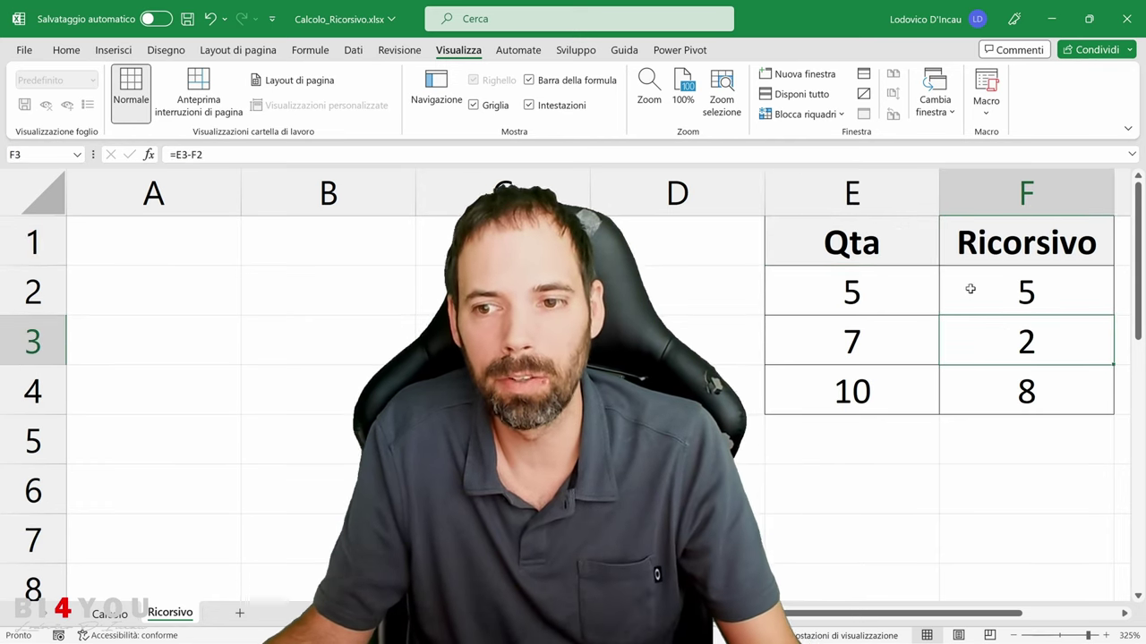
key("F2")
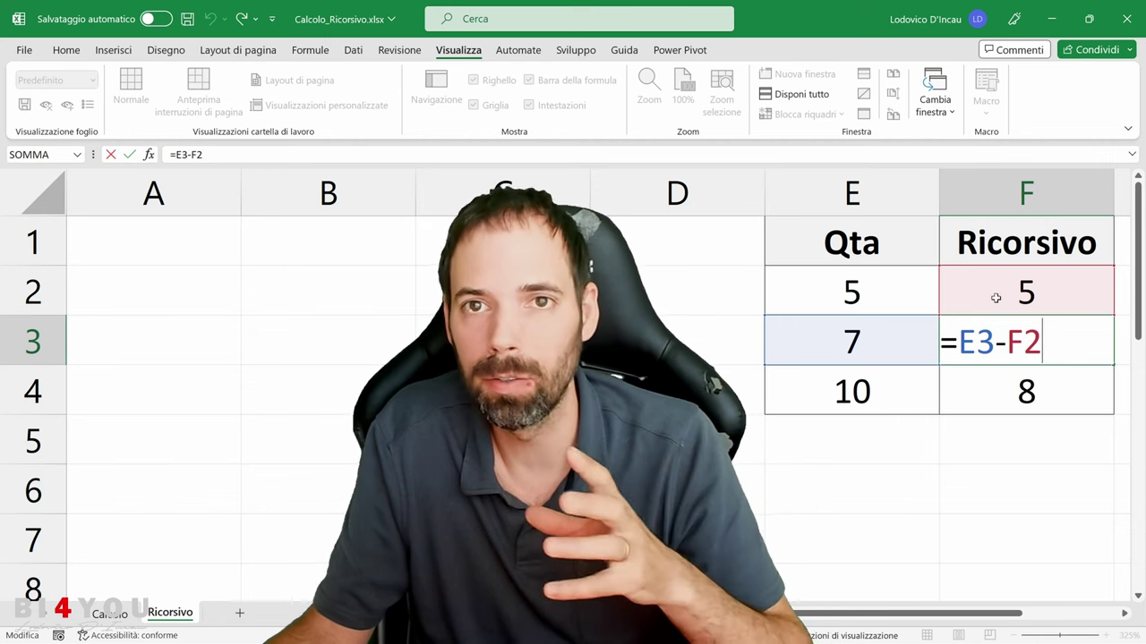
key("ctrl+Return")
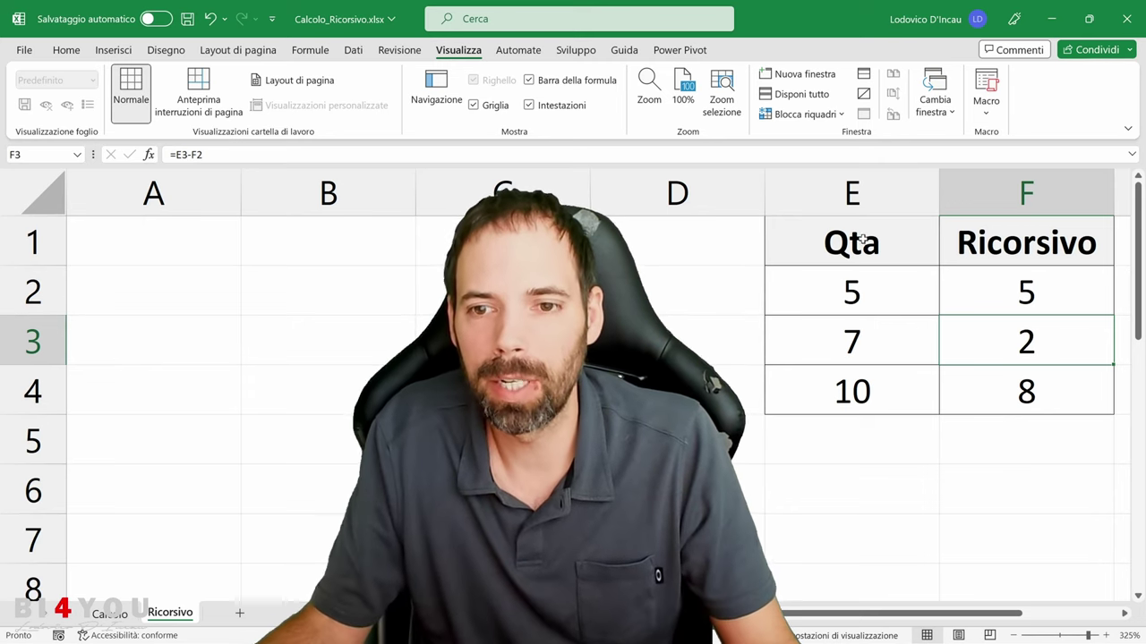
left_click_drag(863, 239, 999, 400)
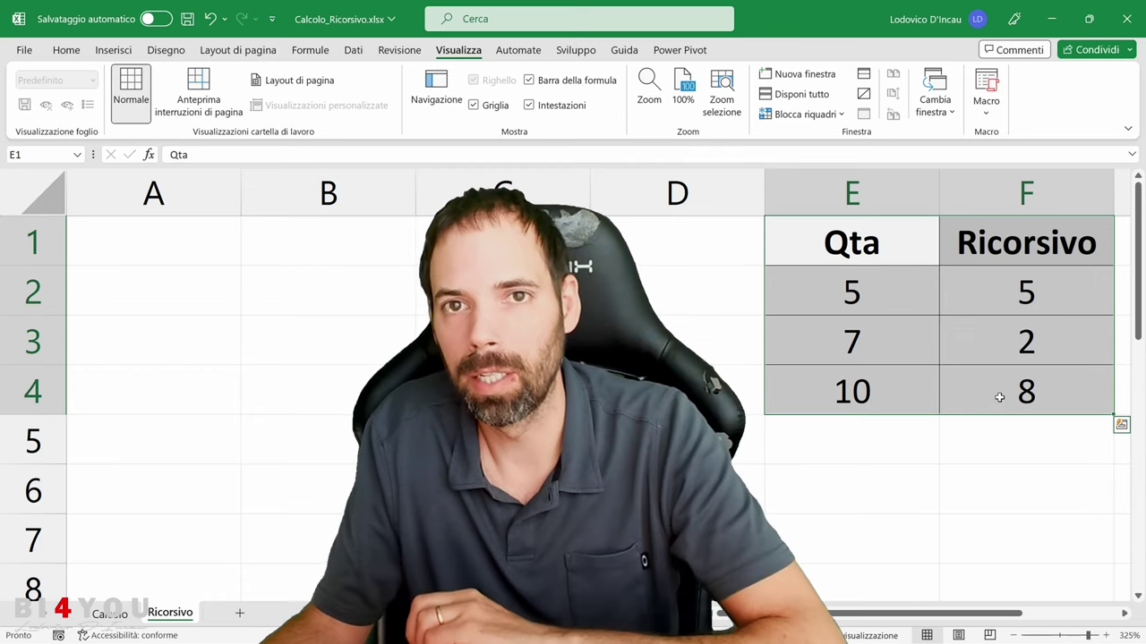
left_click(1003, 349)
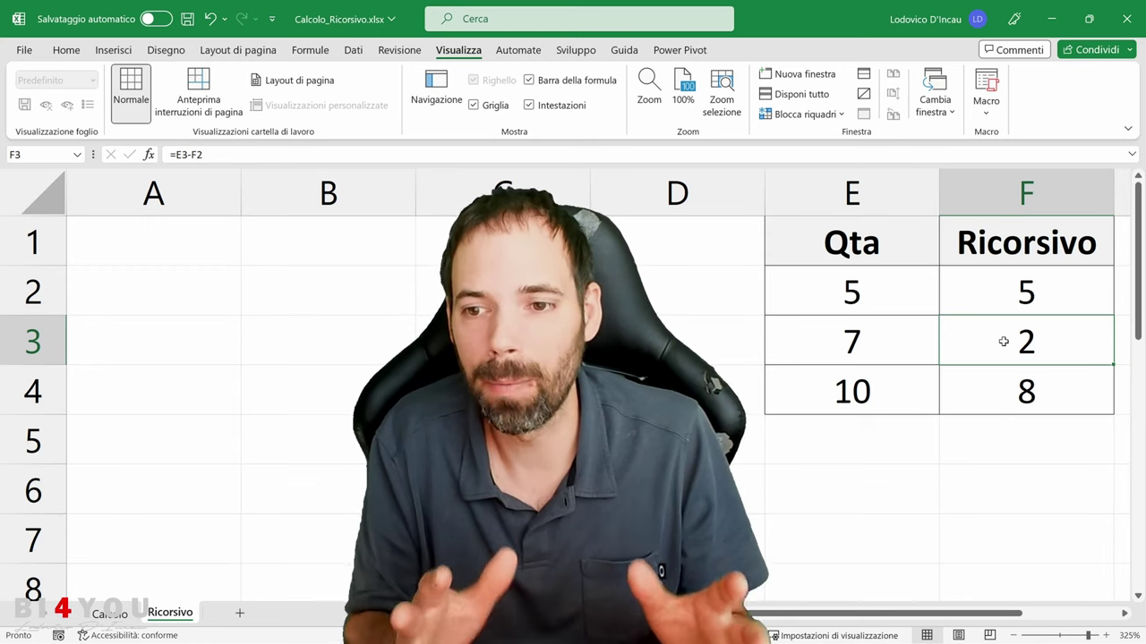
double_click(1003, 341)
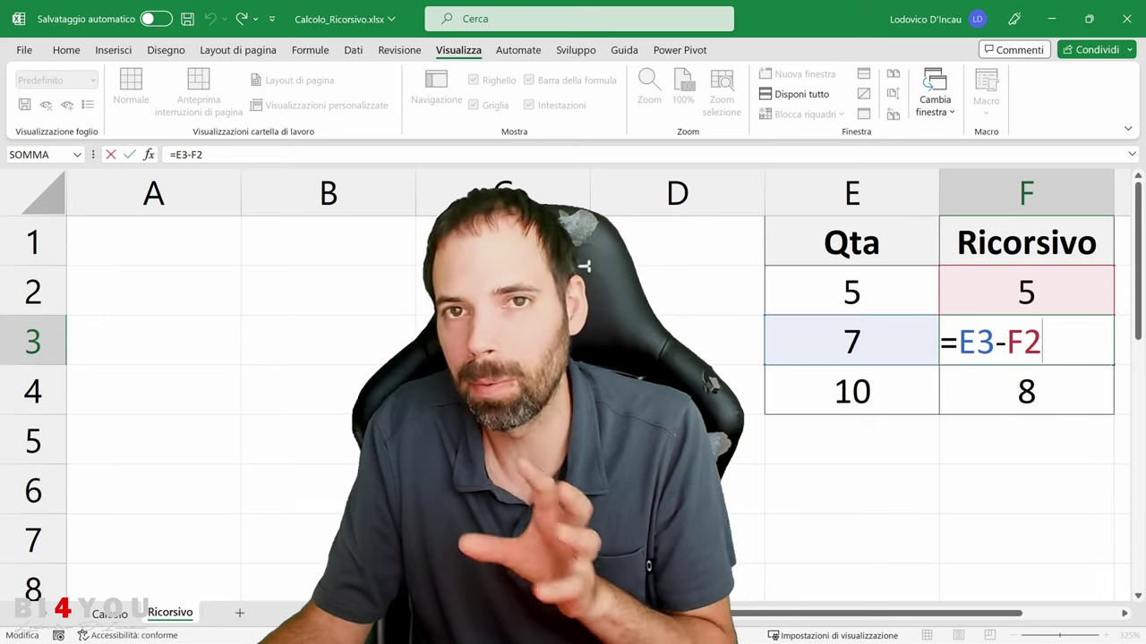
key("Return")
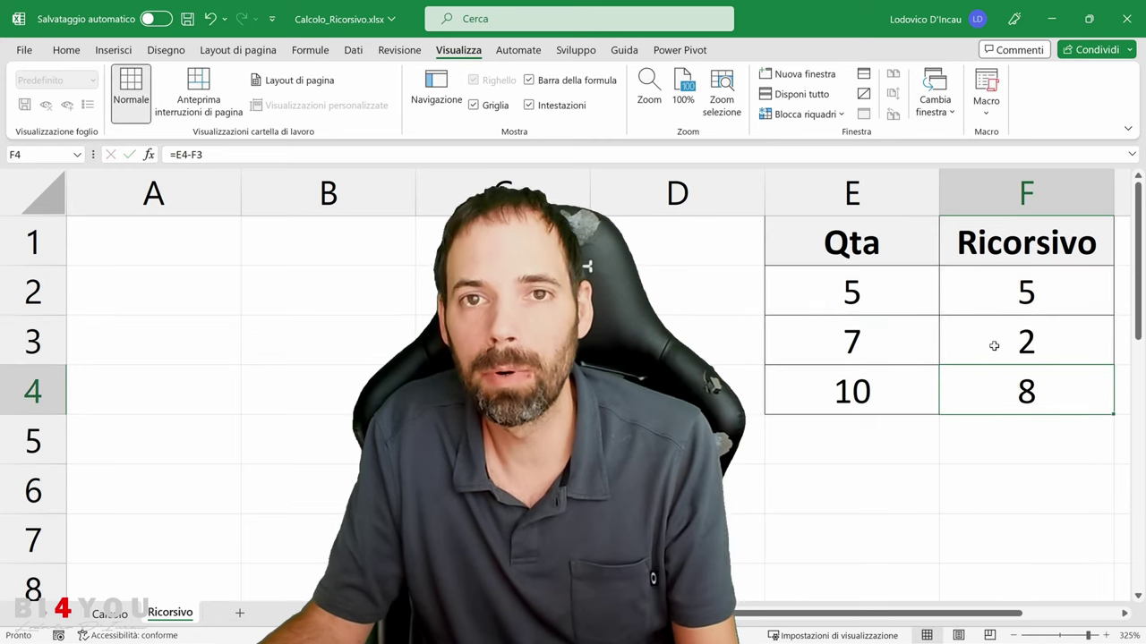
left_click(993, 344)
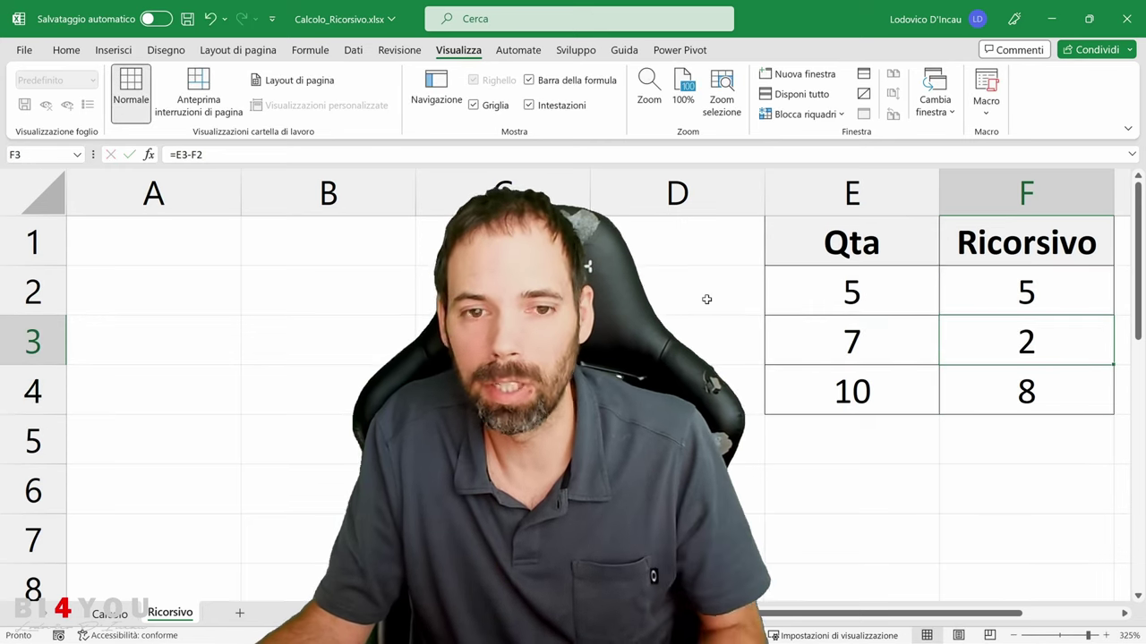
left_click(141, 239)
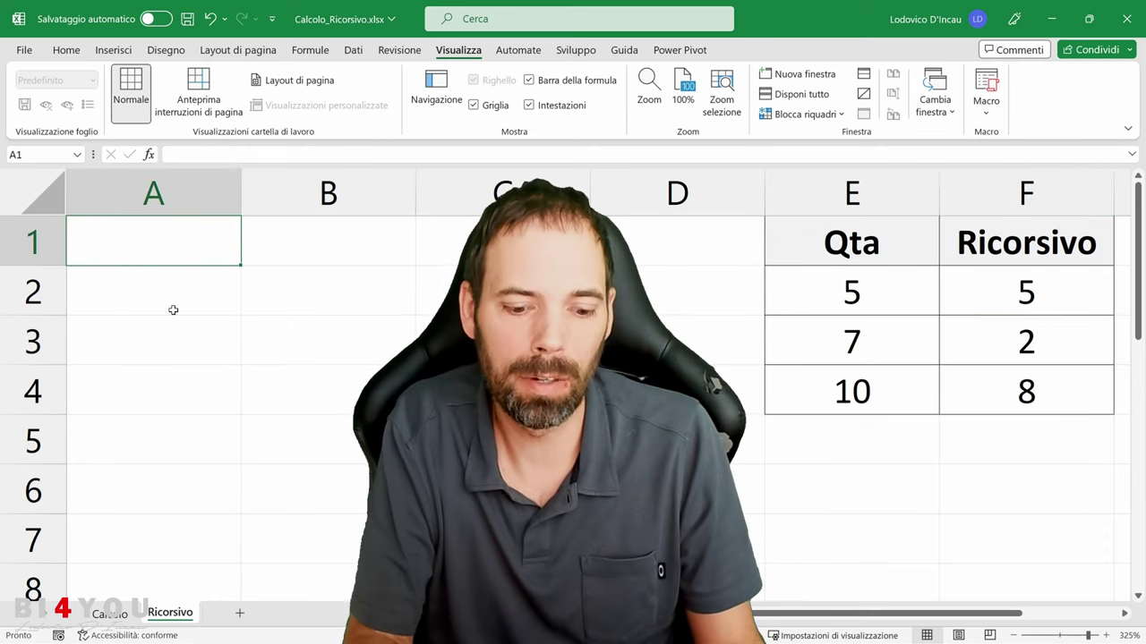
- Label cells A1 and A2 with LAG and LEAD
type("LAG")
key("Return")
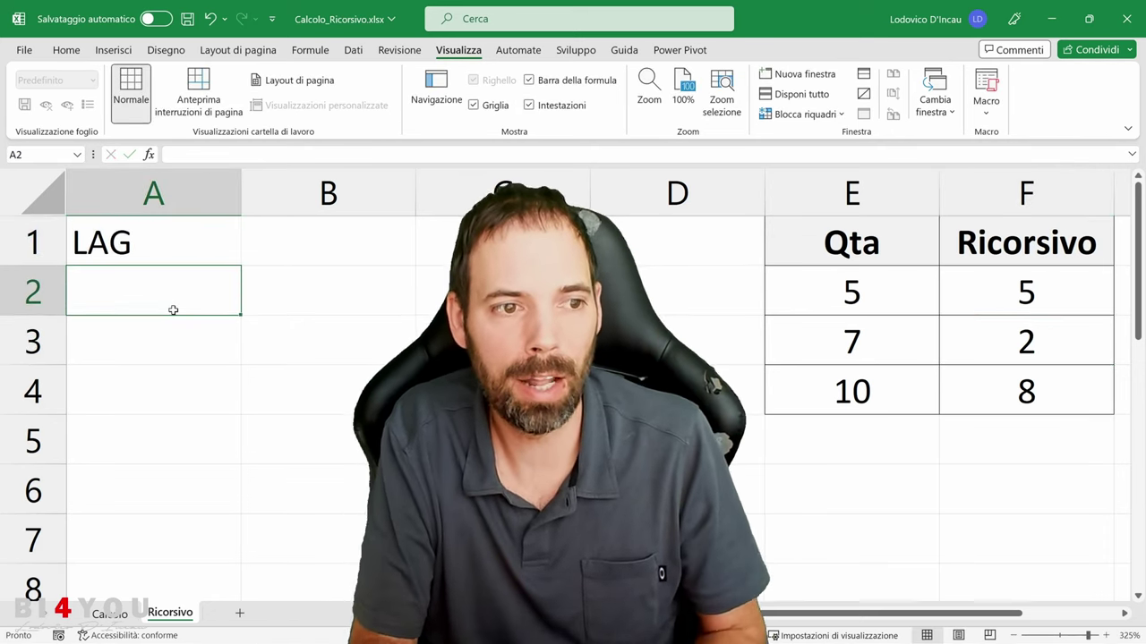
key("Up")
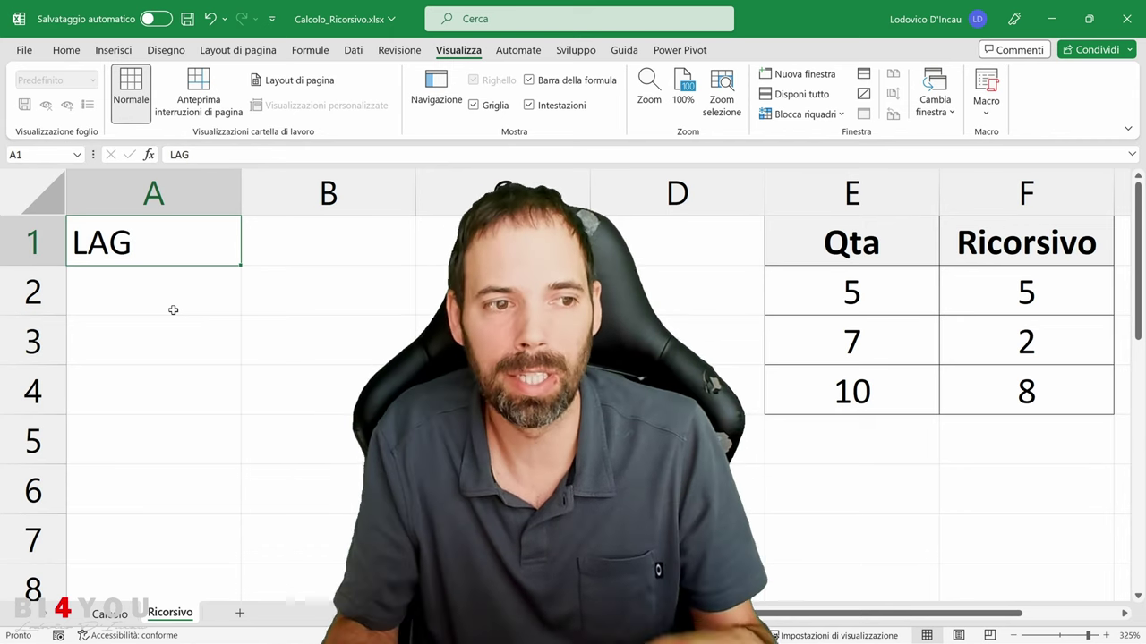
left_click(173, 310)
type("L")
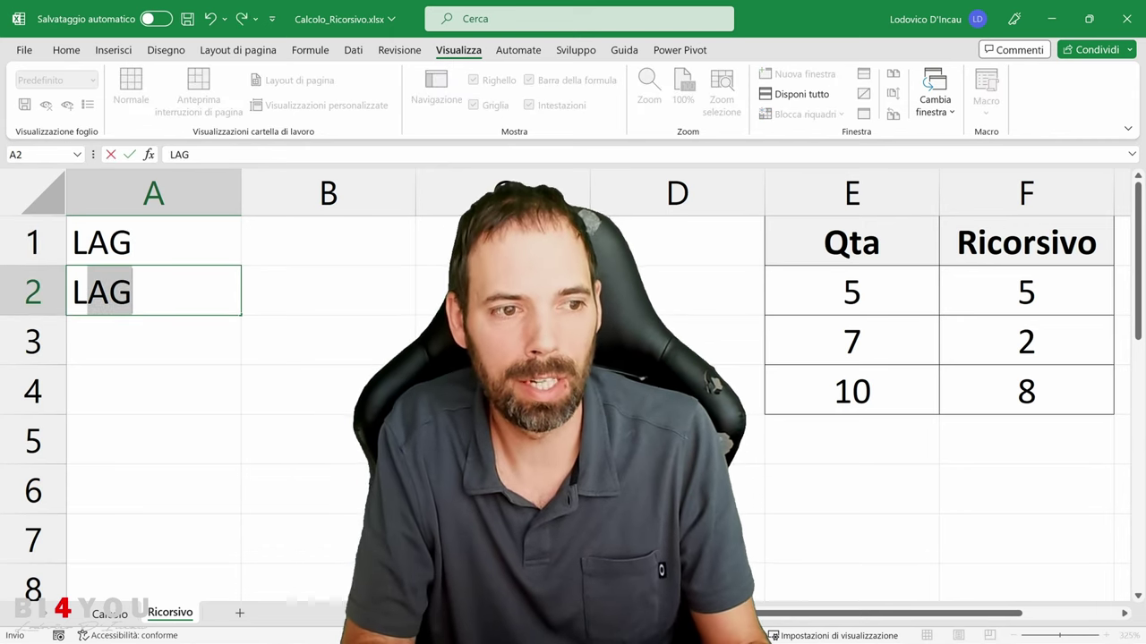
type("EAD")
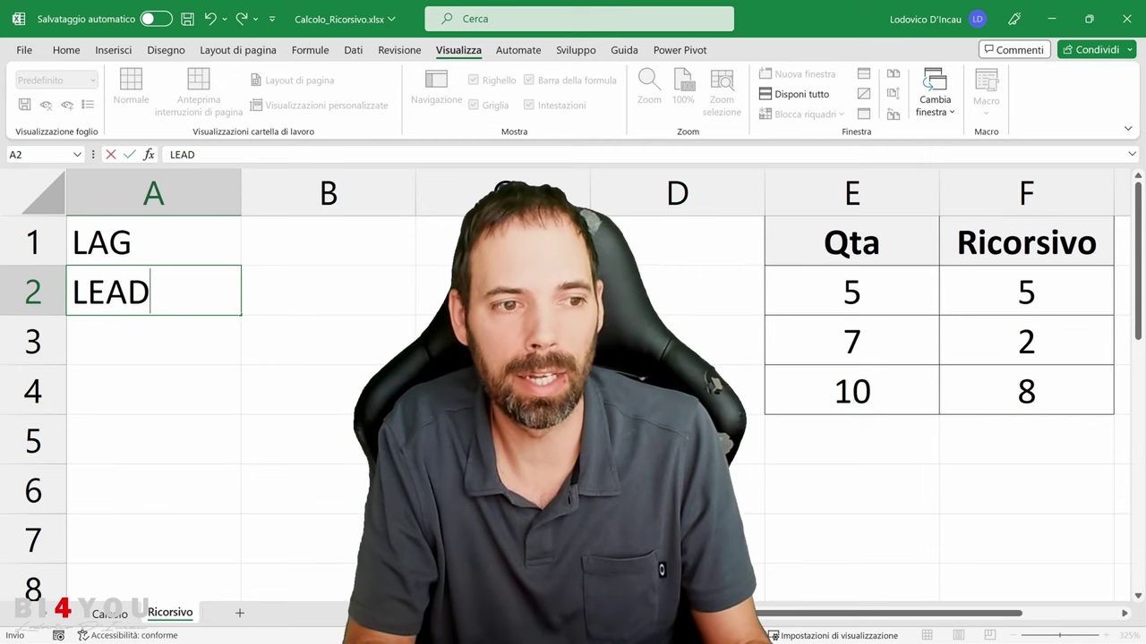
key("Return")
- Clear the LAG and LEAD labels from A1:A2
left_click(173, 310)
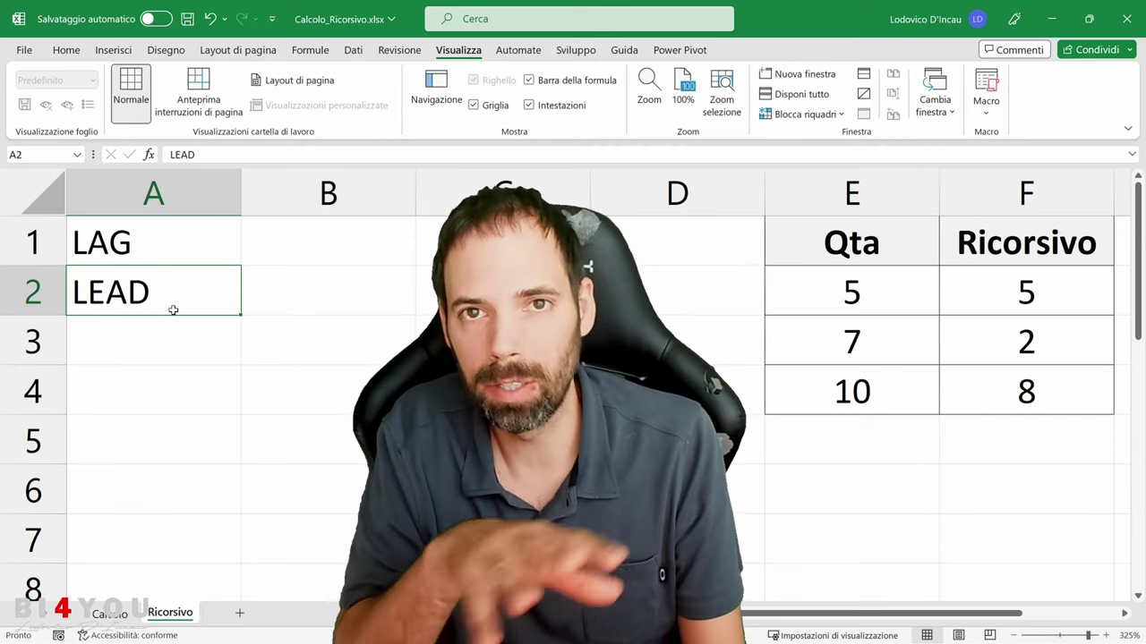
key("Up")
key("Down")
key("Up")
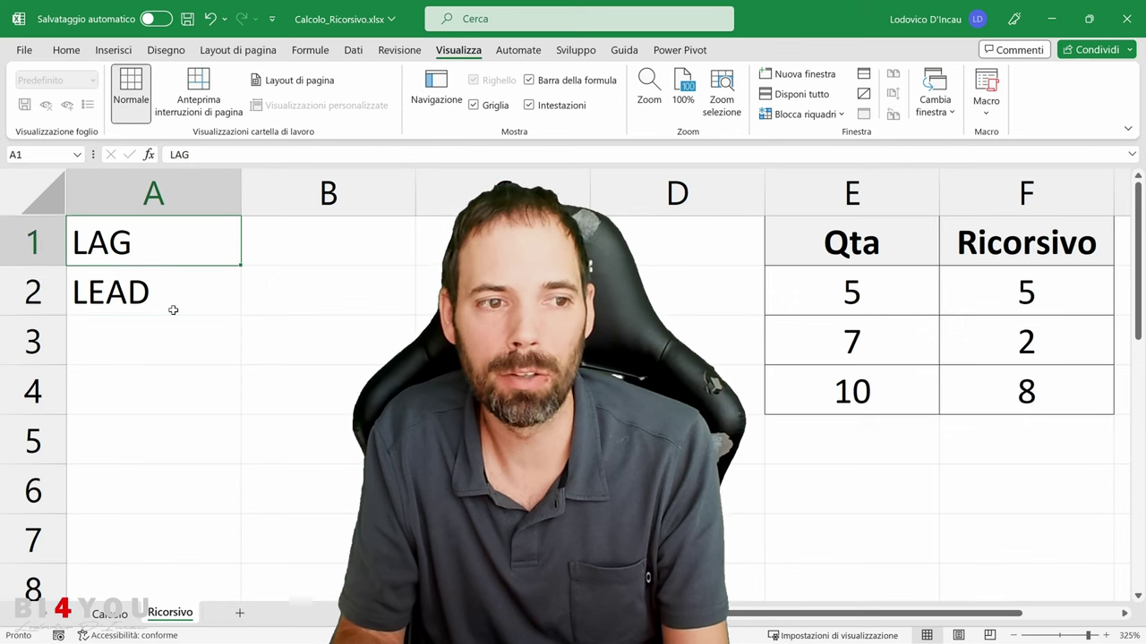
key("Down")
key("Up")
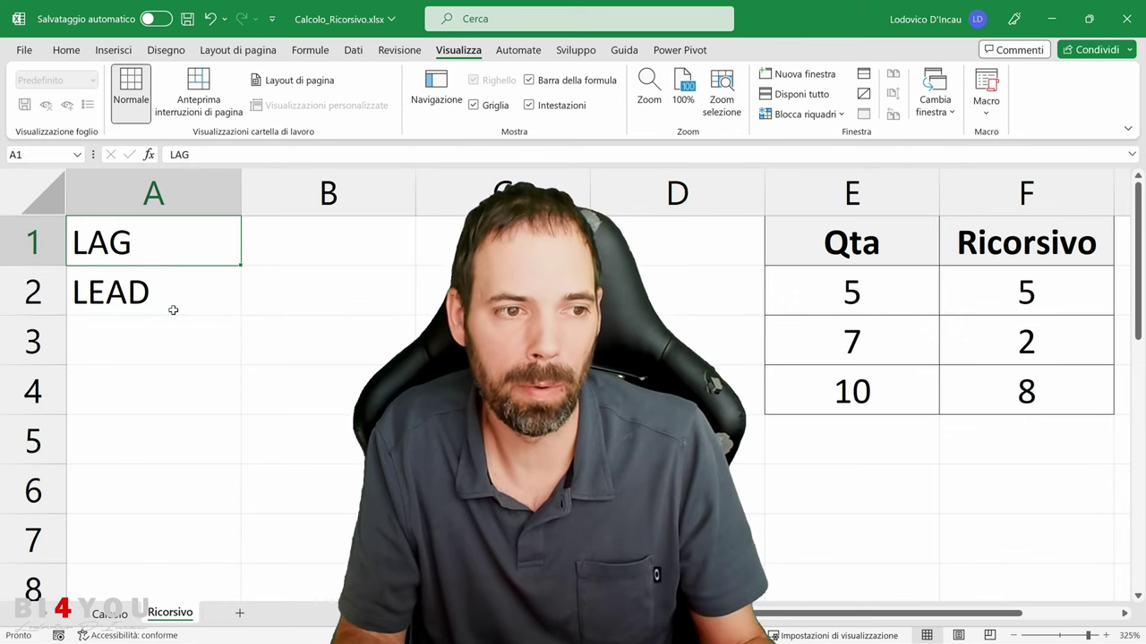
key("shift+Down")
key("Delete")
key("shift+Up")
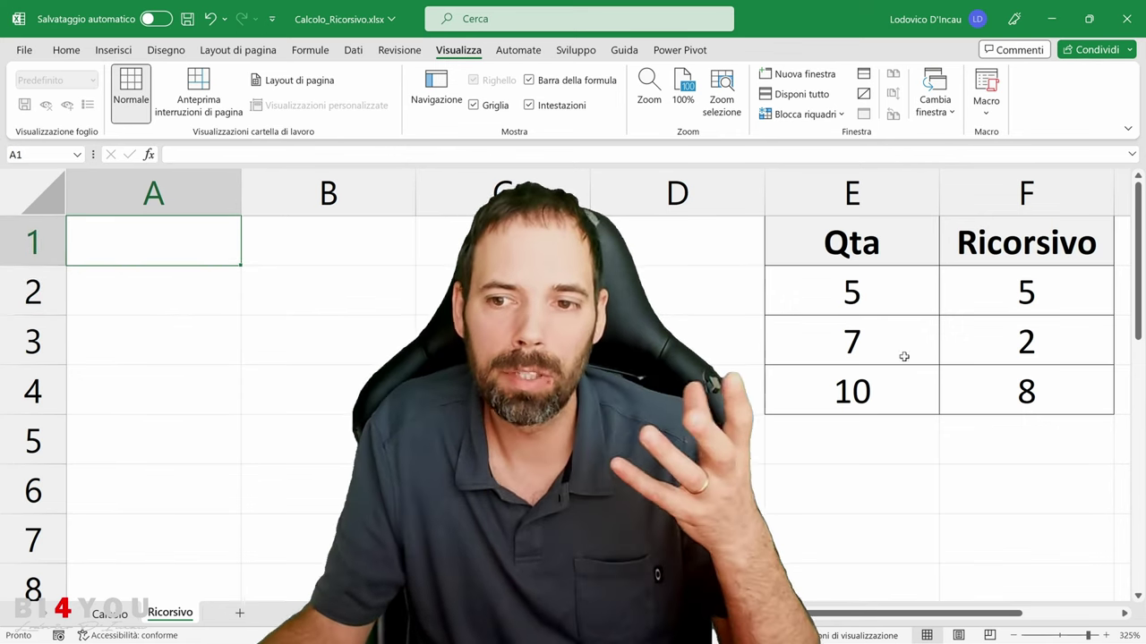
left_click(1015, 351)
key("F2")
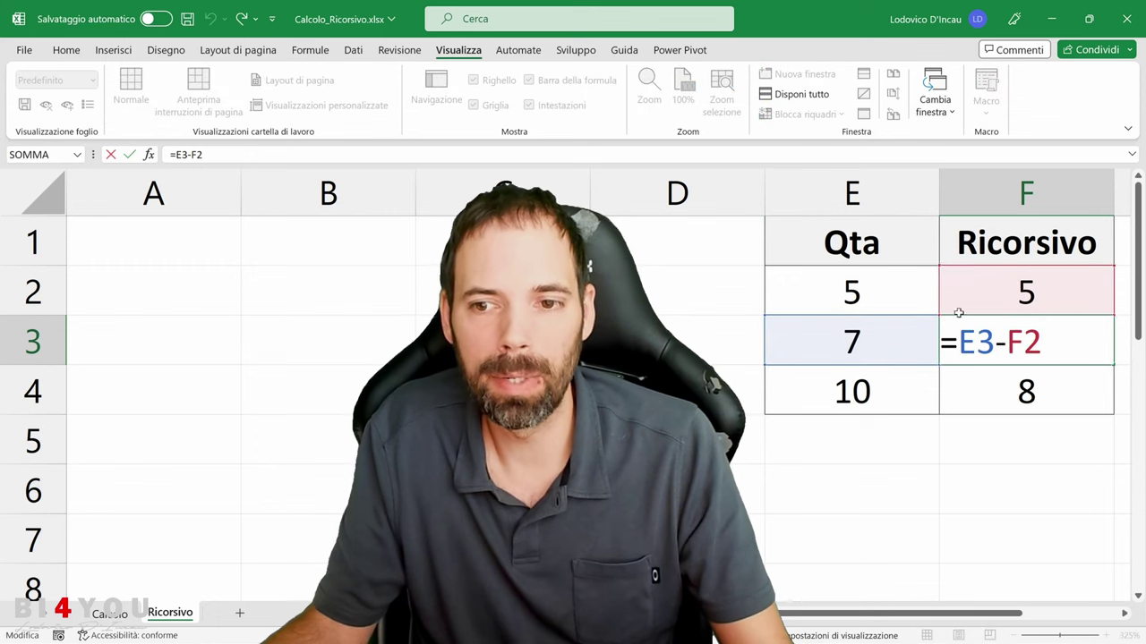
key("Escape")
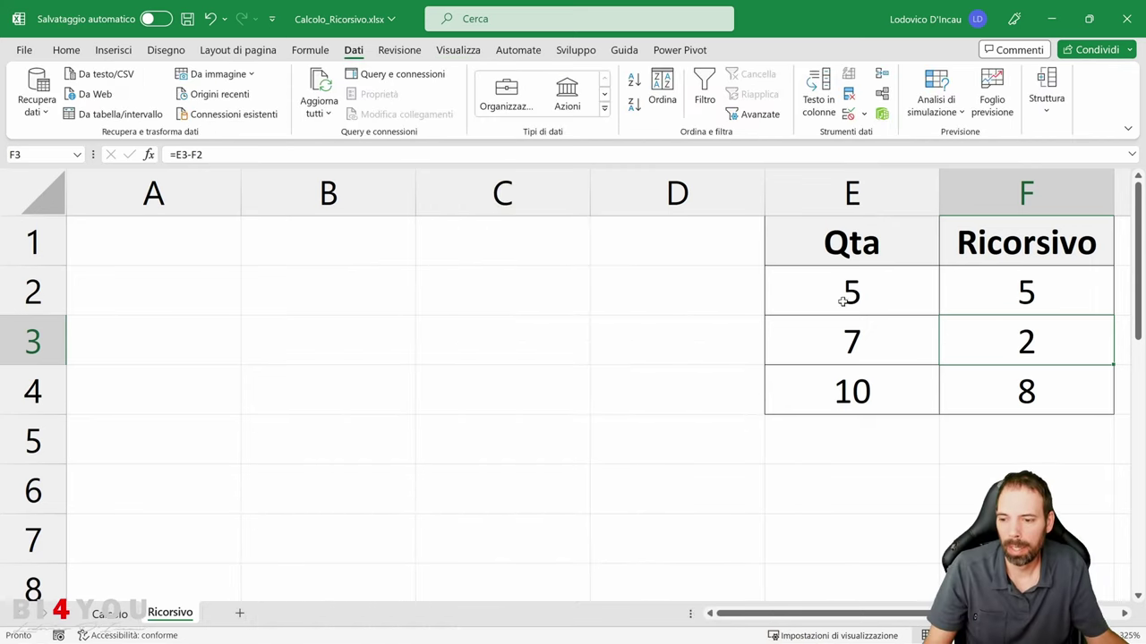
- Switch to the Calcolo sheet and review source columns B:E, recess columns G:J, the pivot and J5's =$D5
left_click(103, 614)
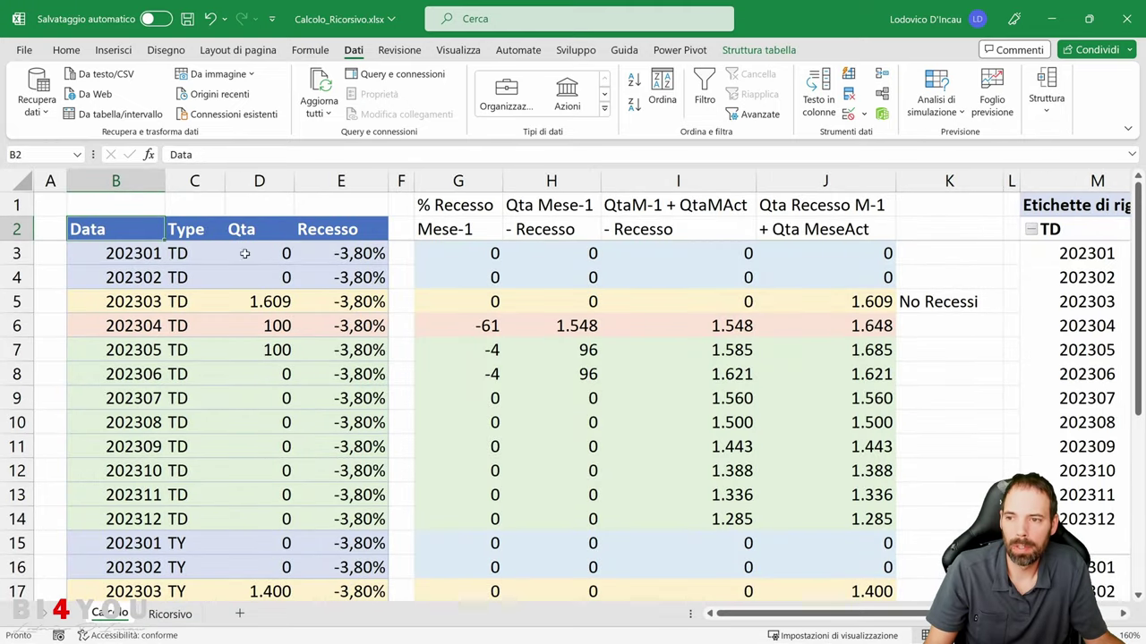
left_click_drag(143, 181, 361, 185)
left_click_drag(457, 180, 828, 181)
scroll(915, 616, "right", 3)
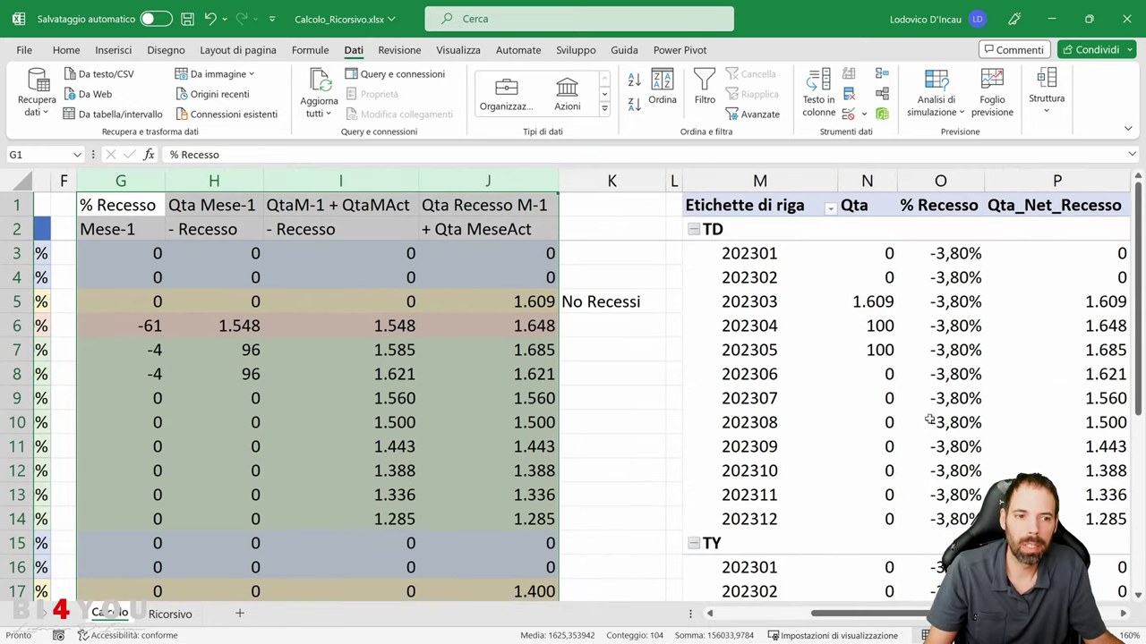
left_click(1041, 177)
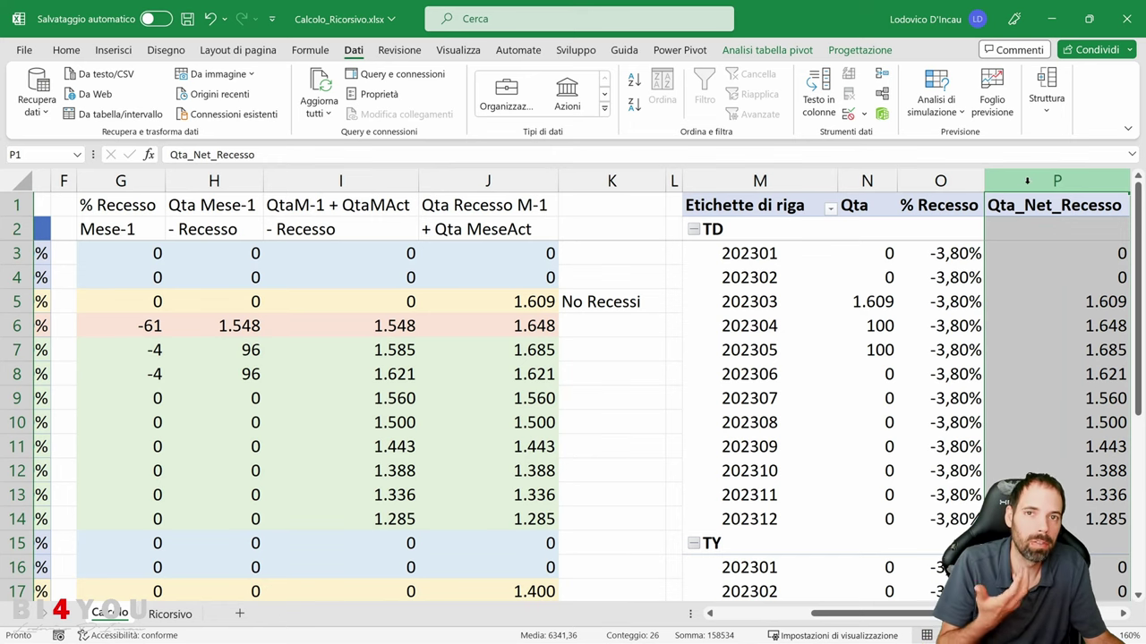
left_click(502, 304)
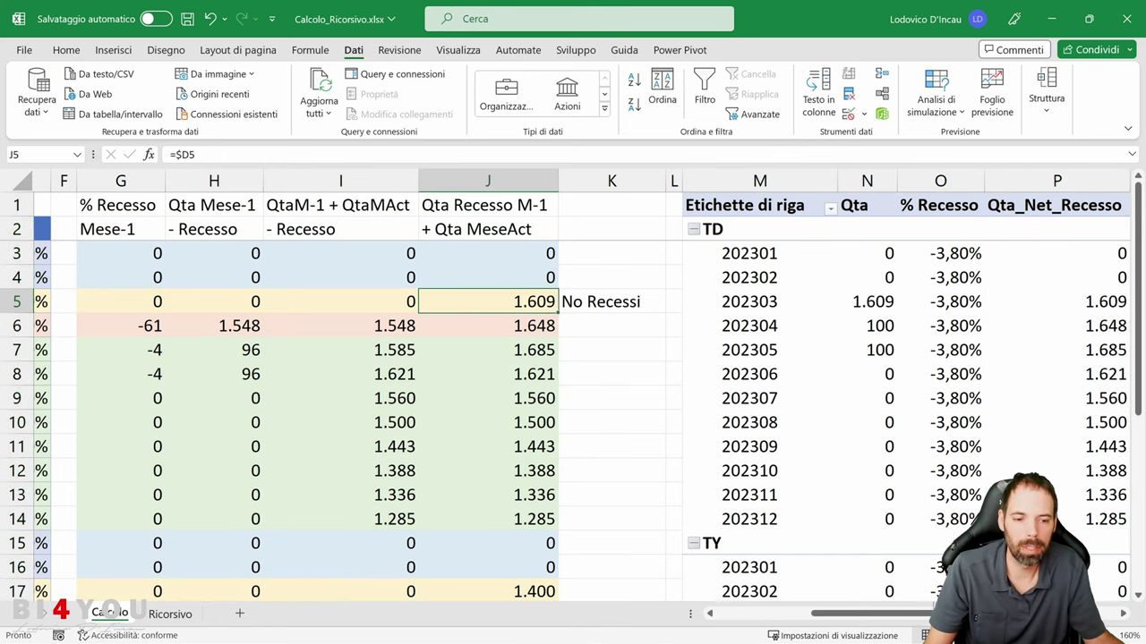
scroll(173, 329, "left", 5)
scroll(173, 329, "up", 1, "ctrl")
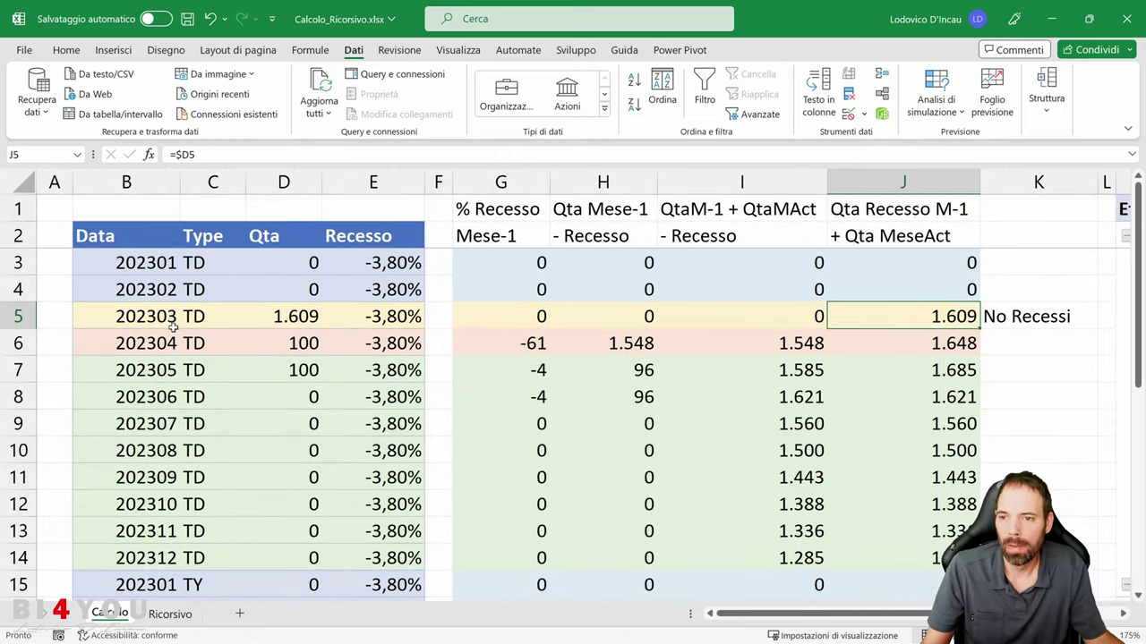
scroll(173, 328, "up", 1, "ctrl")
scroll(175, 287, "down", 1)
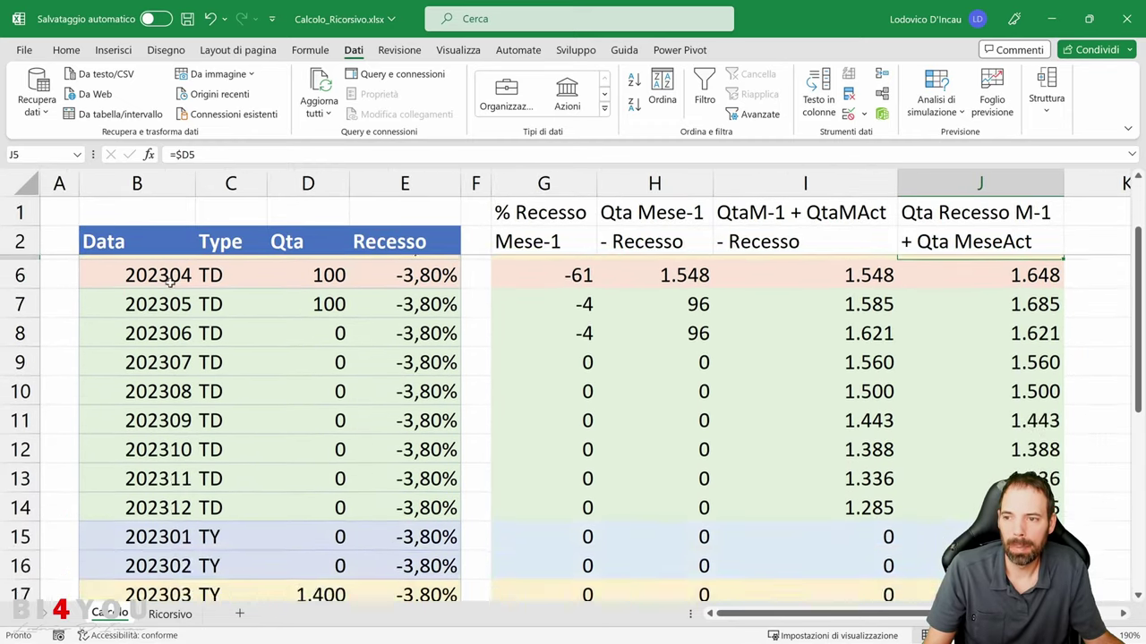
scroll(163, 267, "up", 1)
- Highlight the TD group's dates B3:B14 and where the TY group begins at C15
left_click(146, 238)
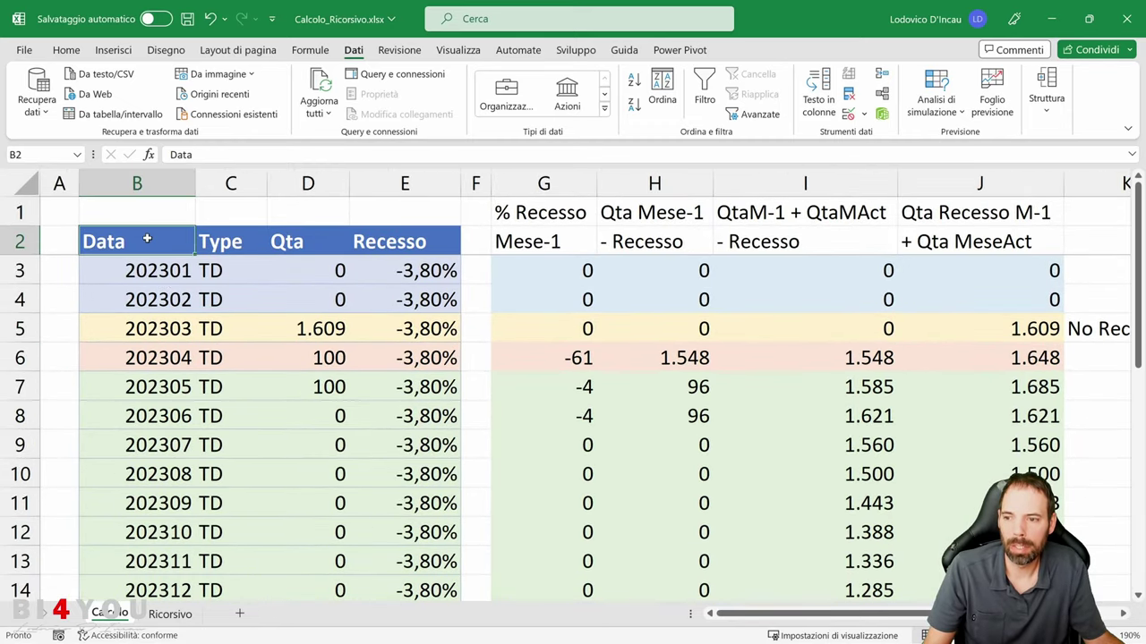
left_click_drag(138, 270, 152, 580)
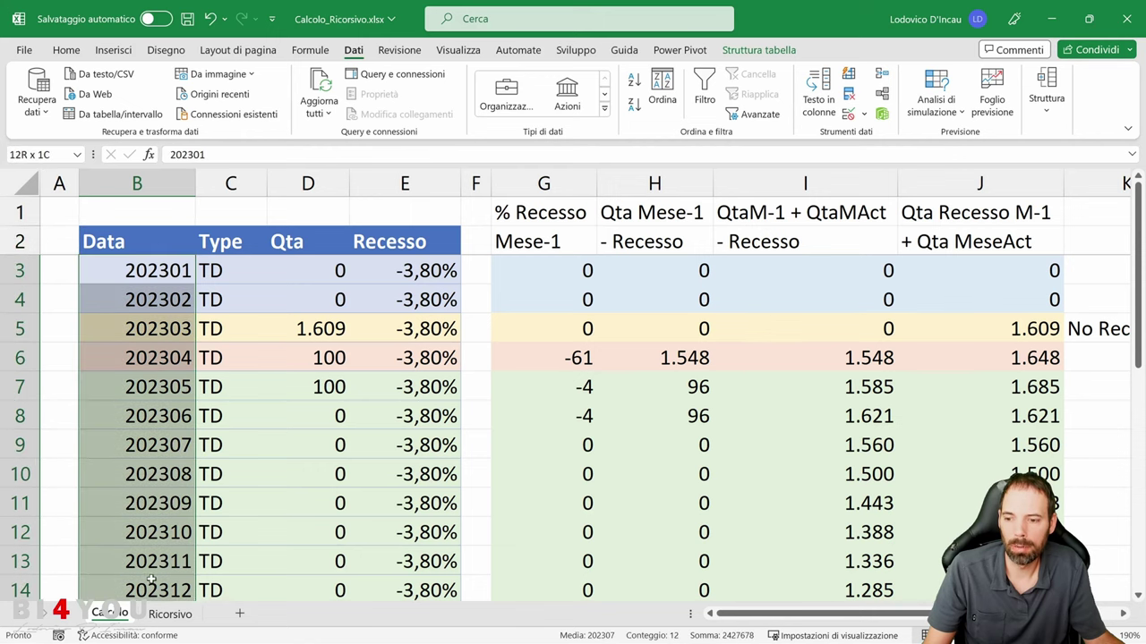
left_click(232, 265)
scroll(230, 376, "down", 2)
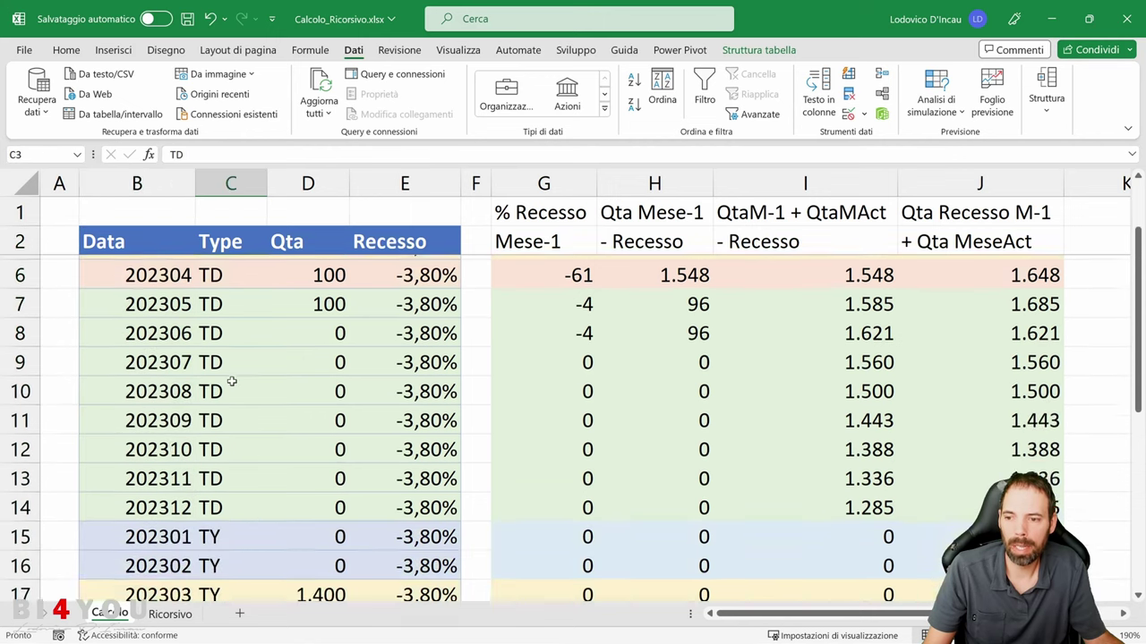
left_click(231, 445)
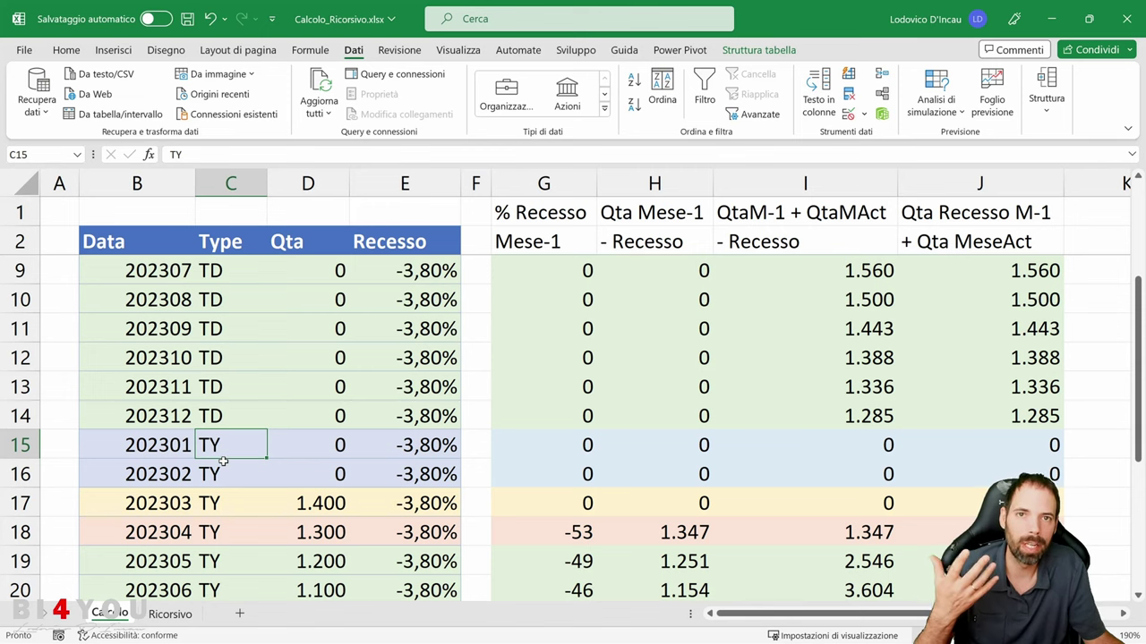
left_click(231, 416)
left_click(229, 444)
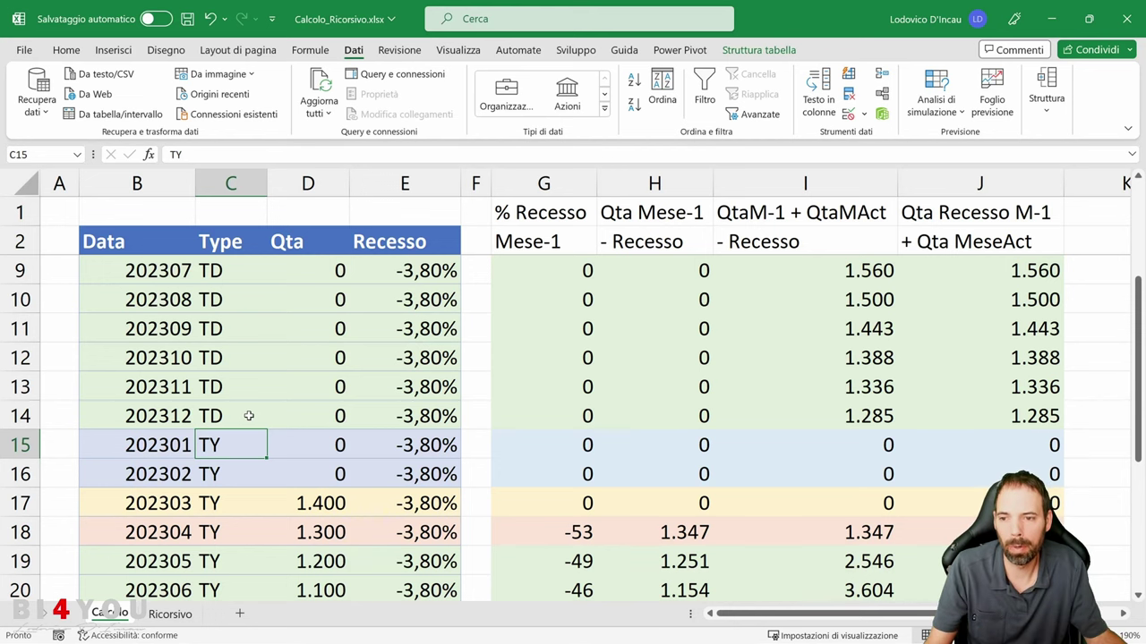
scroll(258, 365, "up", 2)
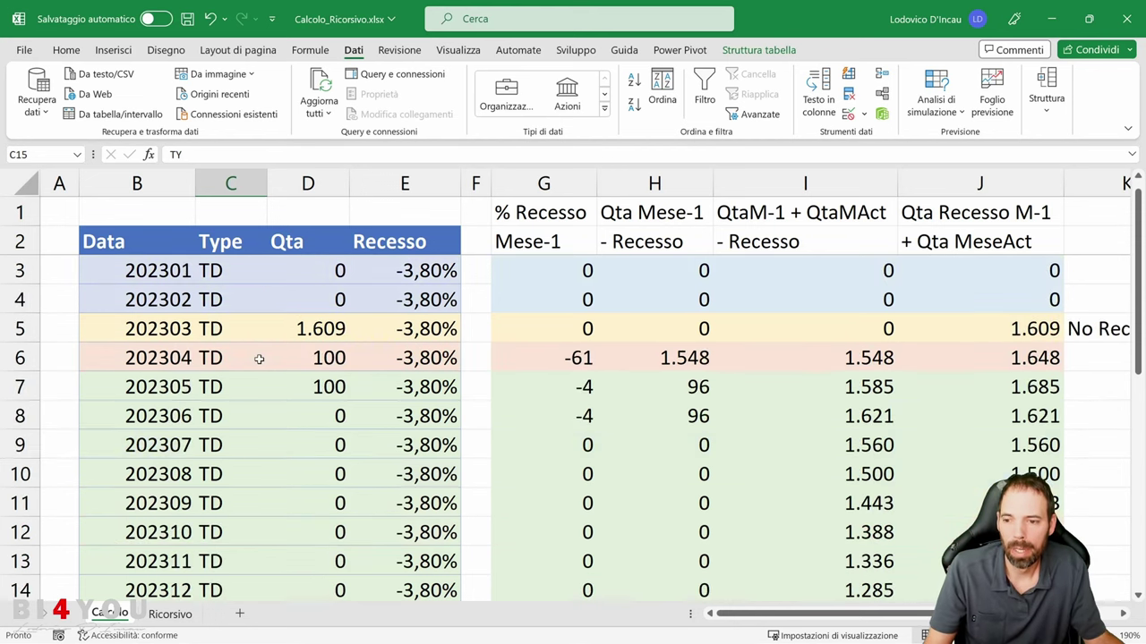
left_click(308, 183)
left_click(323, 329)
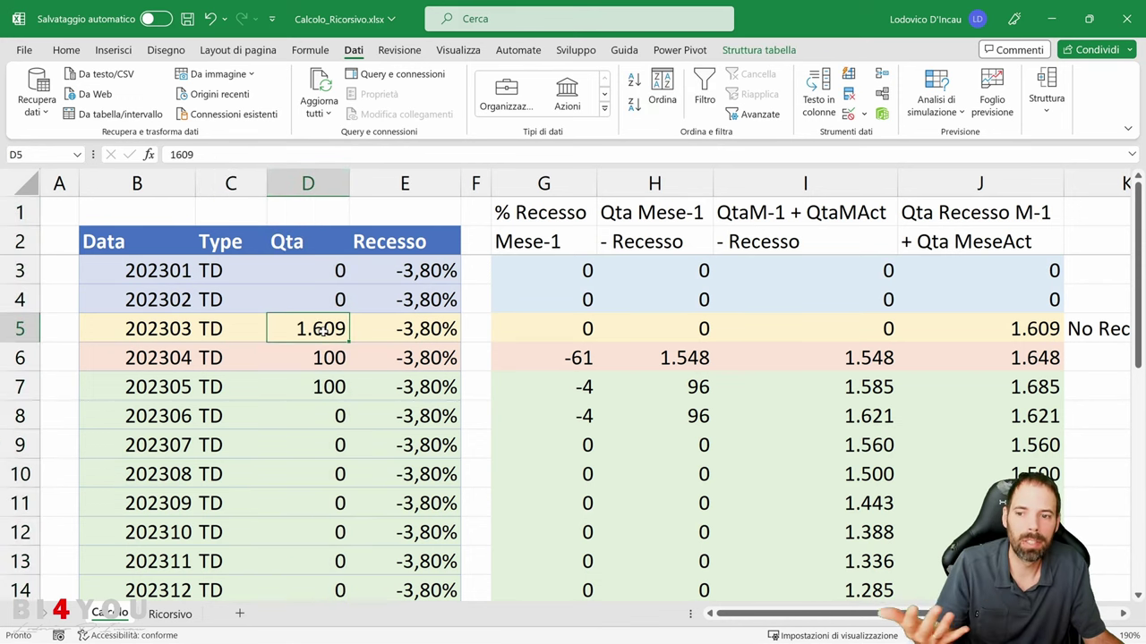
left_click(405, 182)
left_click(408, 329)
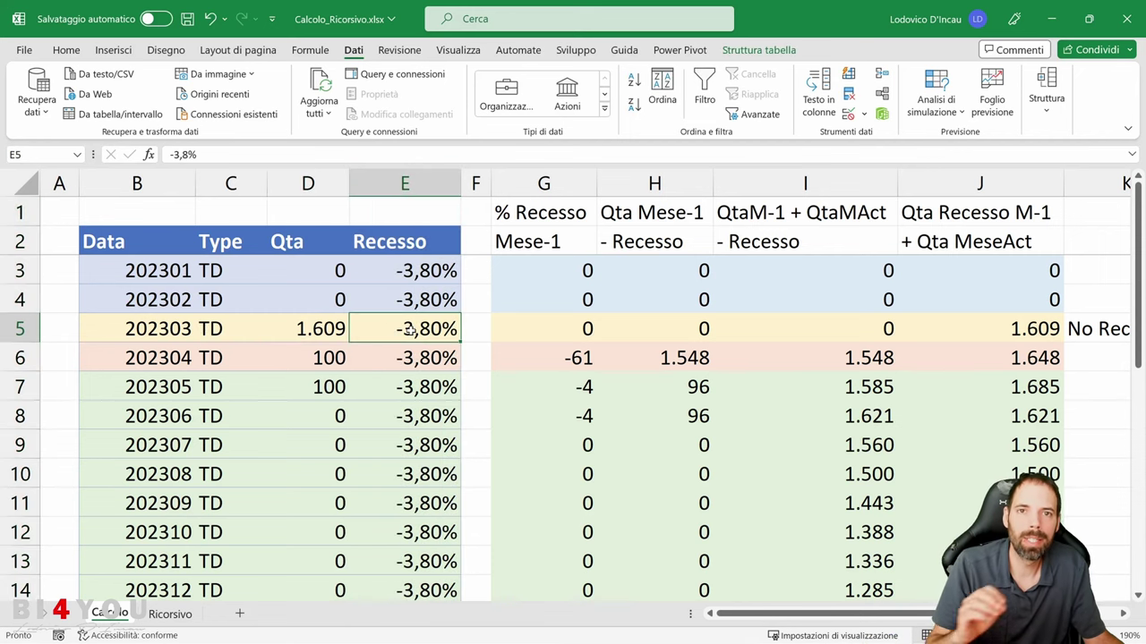
left_click(294, 325)
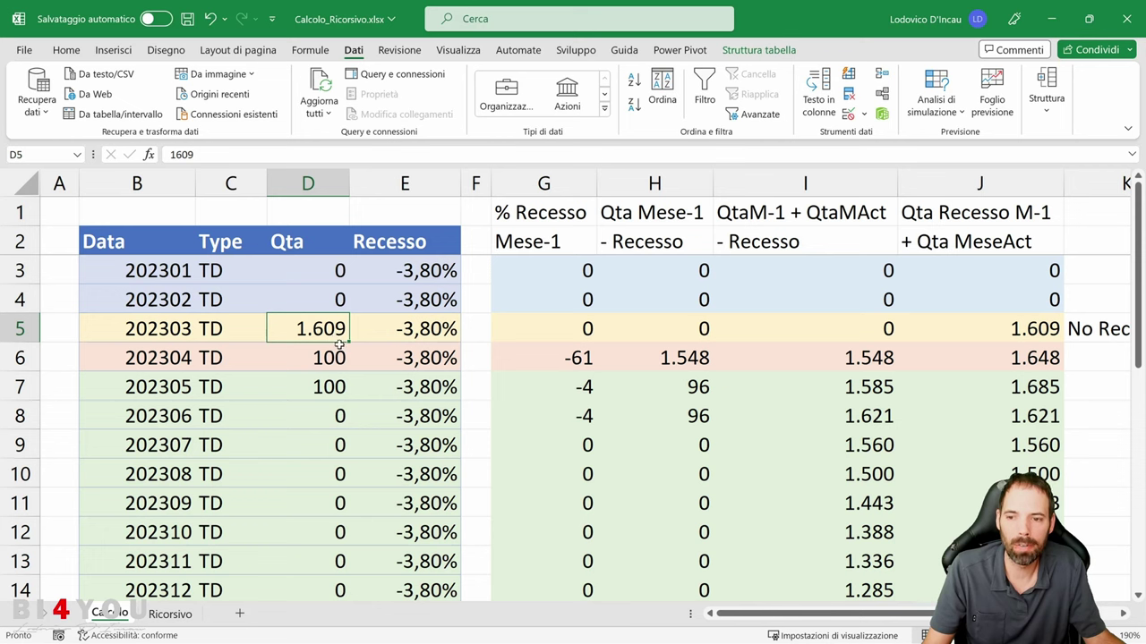
left_click(415, 362)
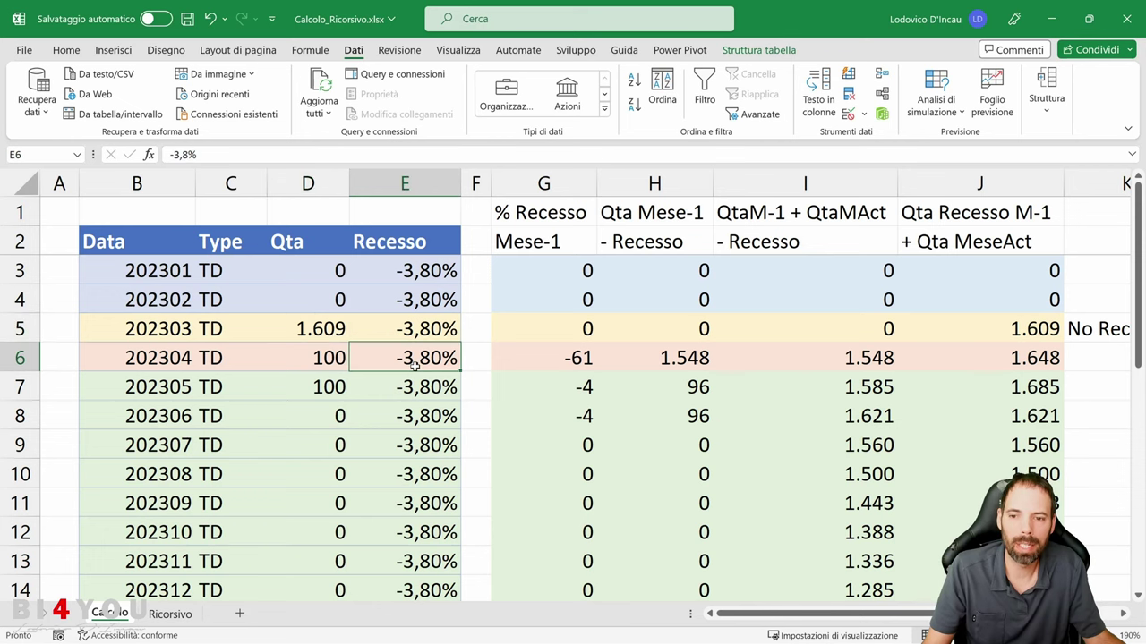
left_click(19, 358)
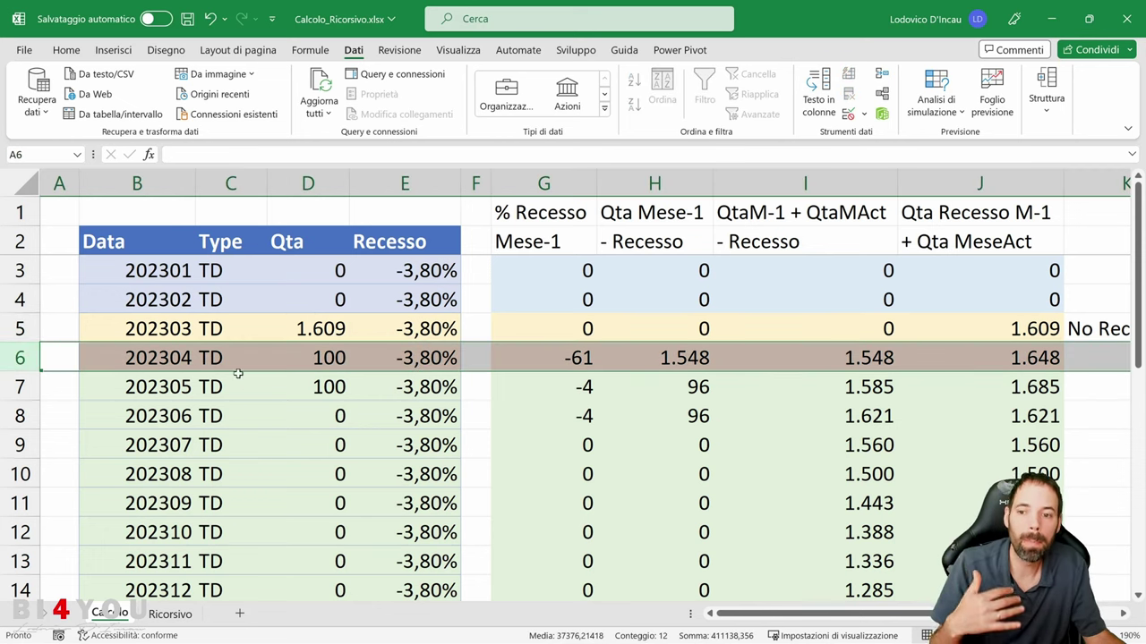
left_click_drag(19, 387, 19, 474)
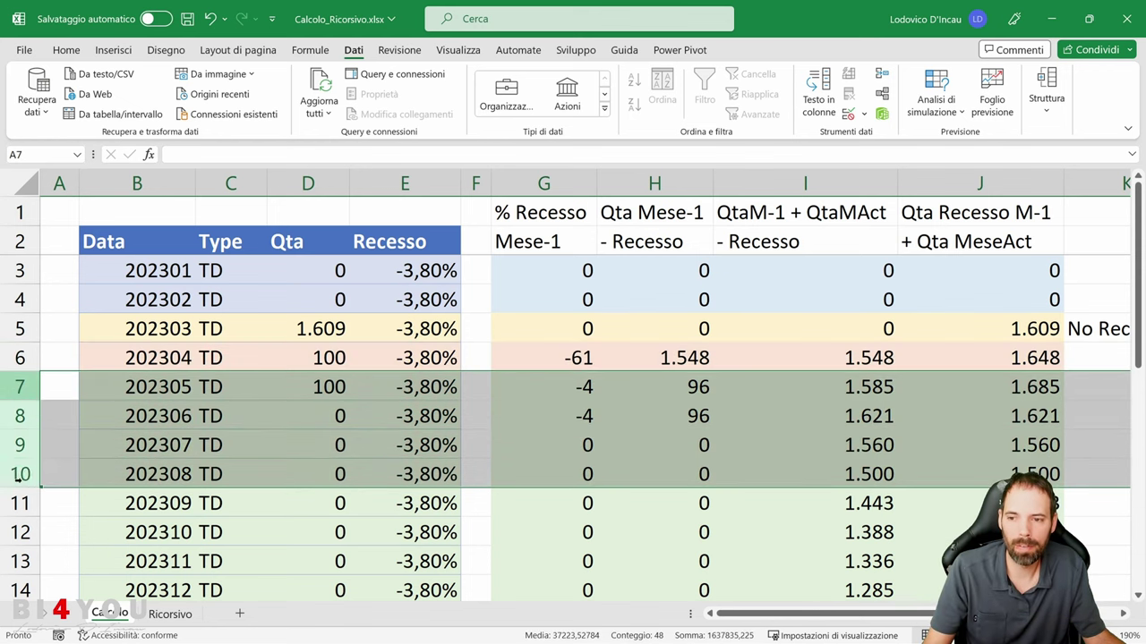
left_click(309, 326)
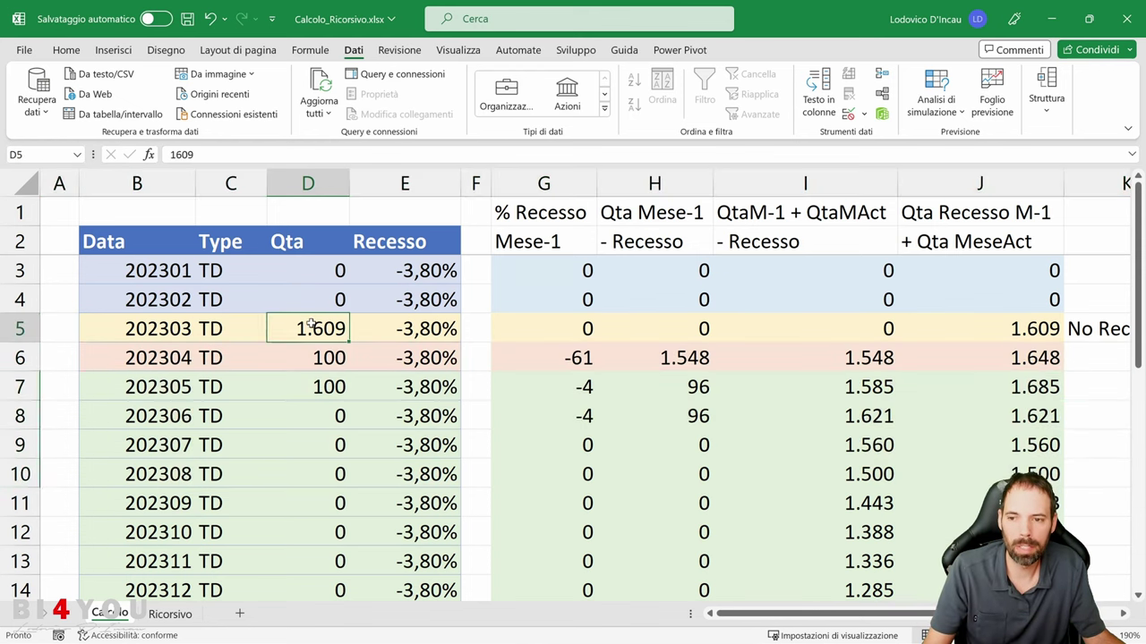
left_click(424, 386)
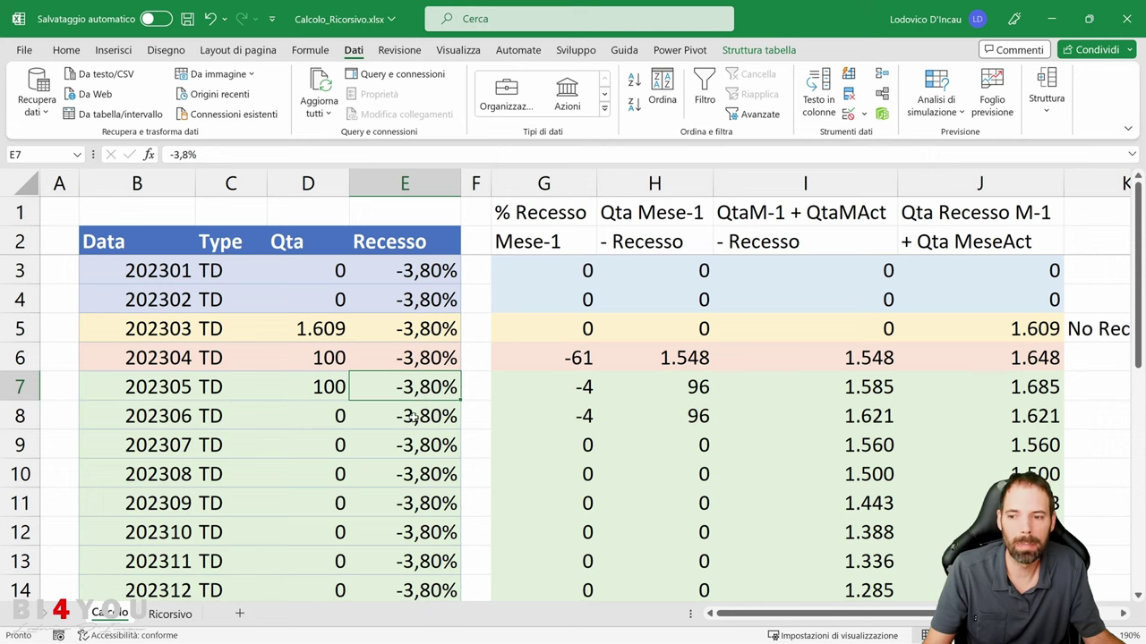
left_click(414, 417)
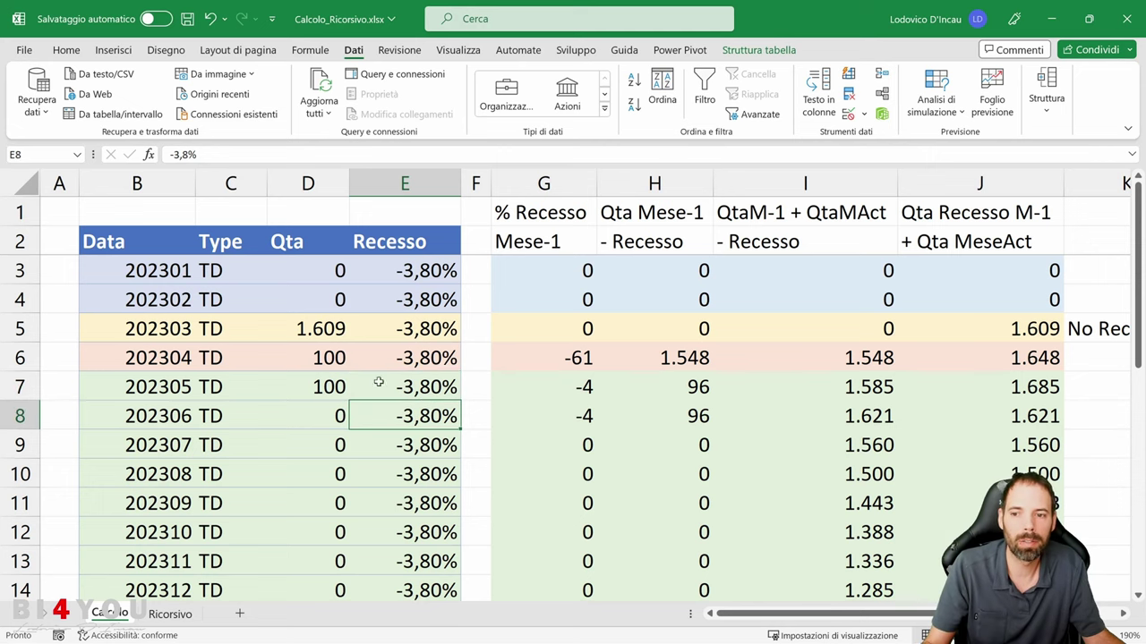
left_click(315, 328)
scroll(312, 480, "down", 1)
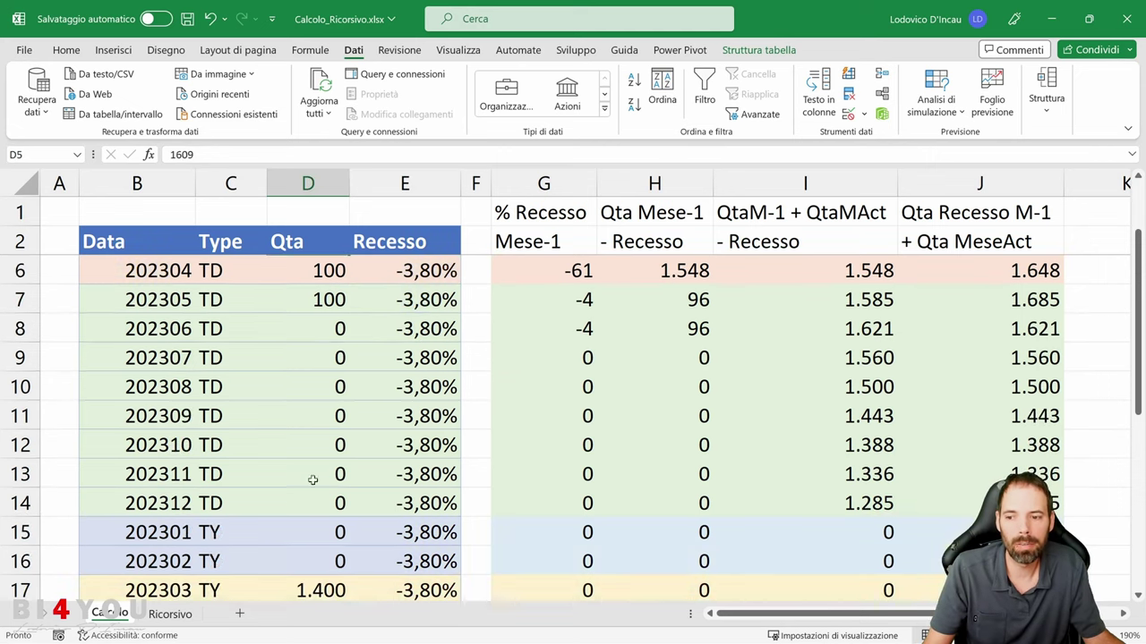
left_click(281, 503)
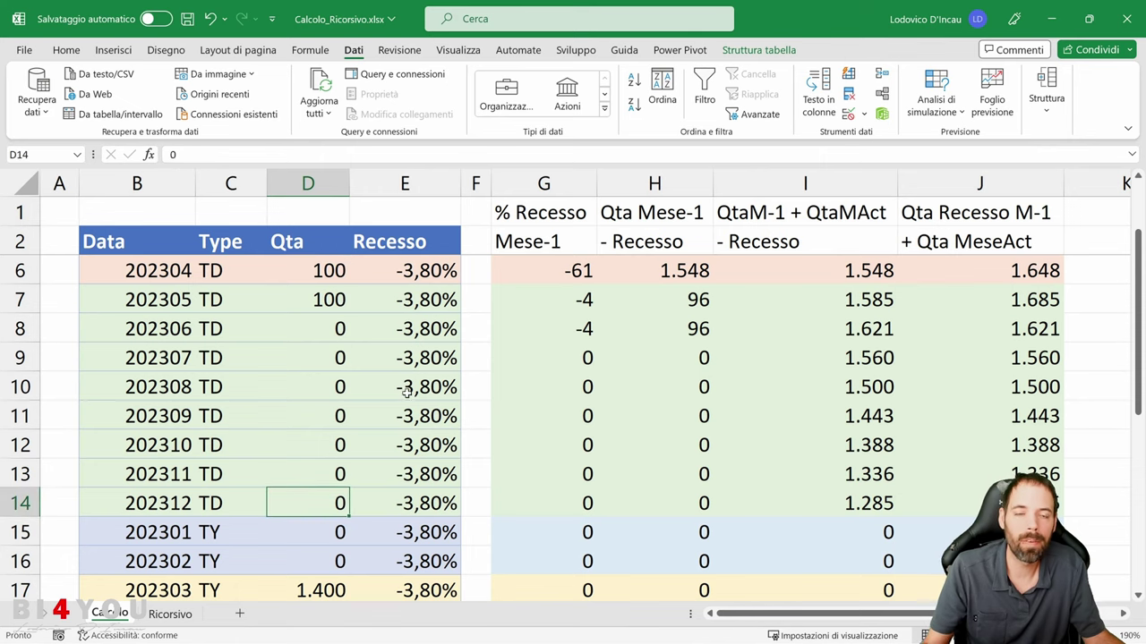
scroll(407, 391, "up", 1)
left_click(424, 338)
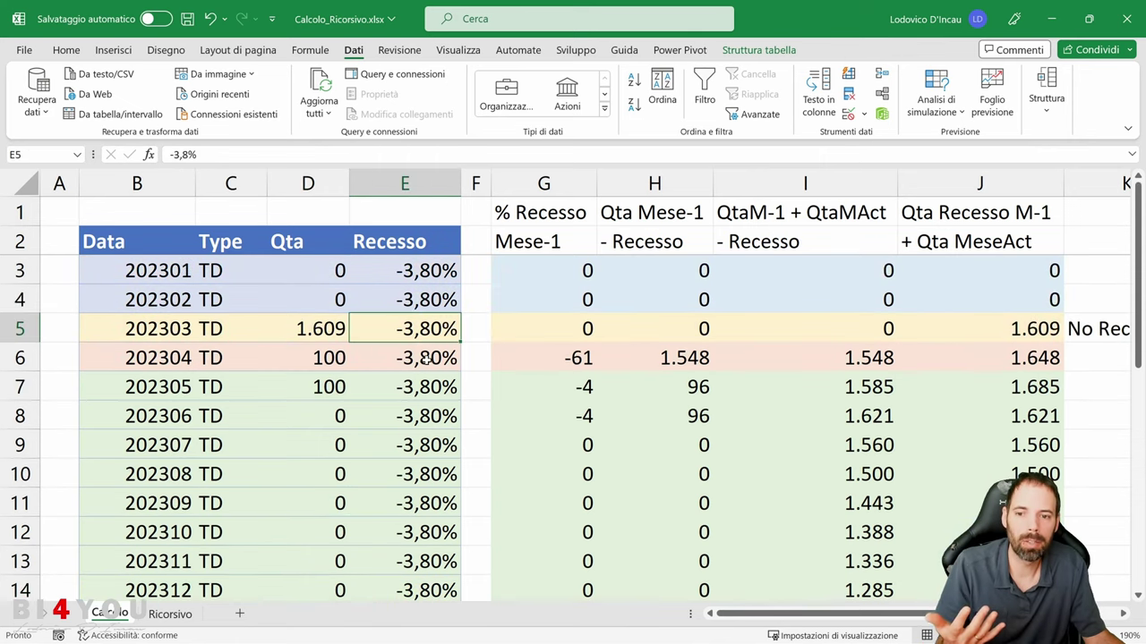
left_click(426, 358)
left_click(429, 387)
left_click(434, 416)
left_click(435, 445)
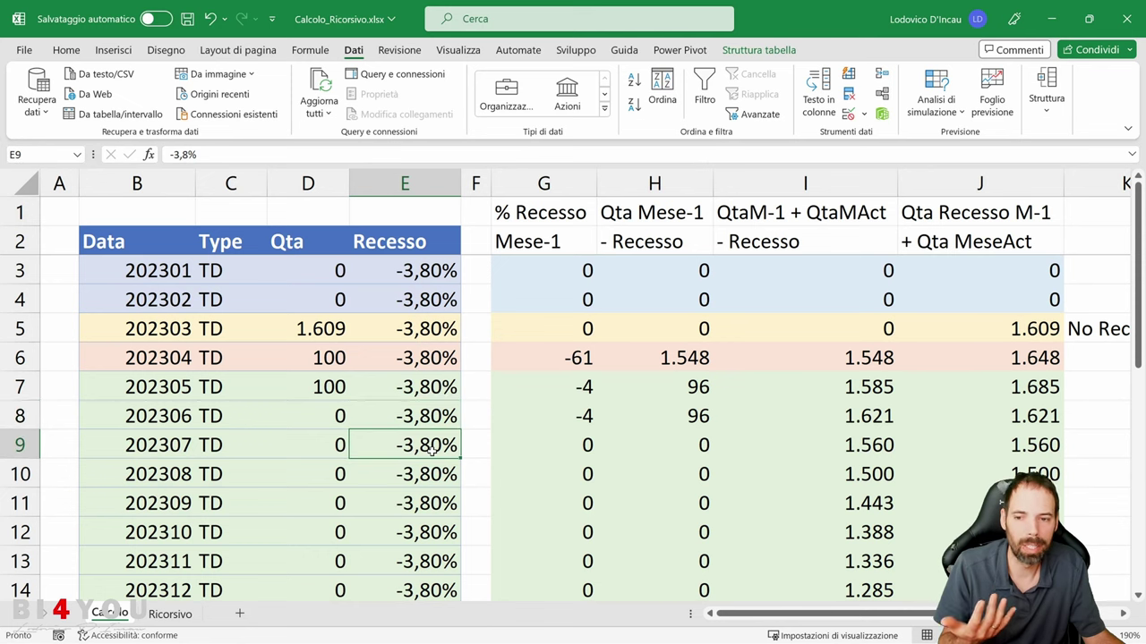
left_click(367, 358)
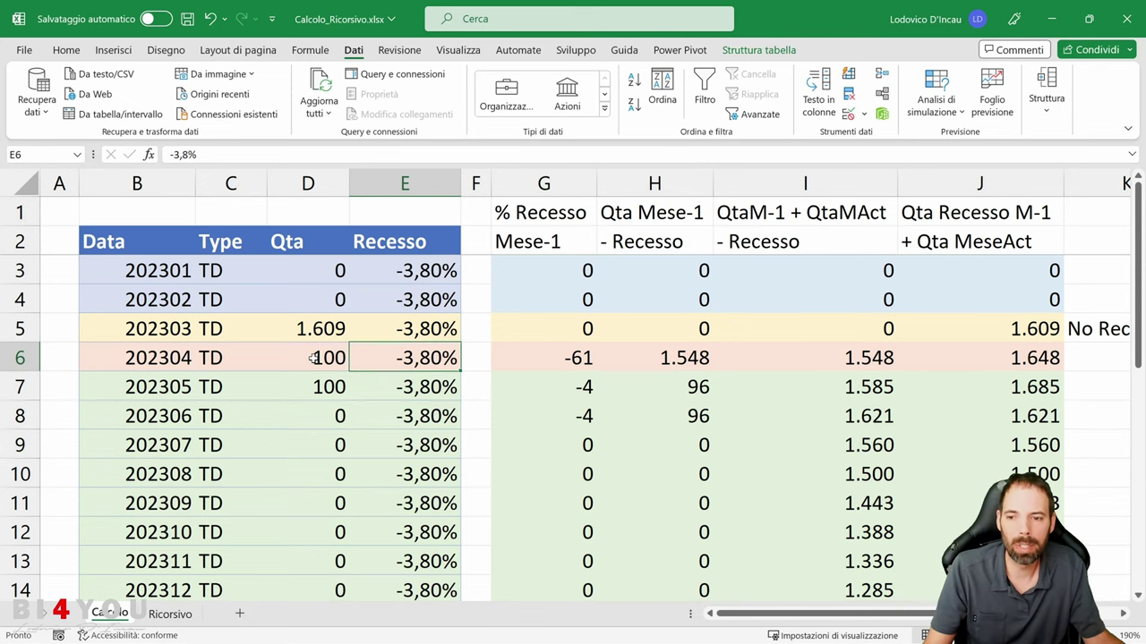
left_click(313, 358)
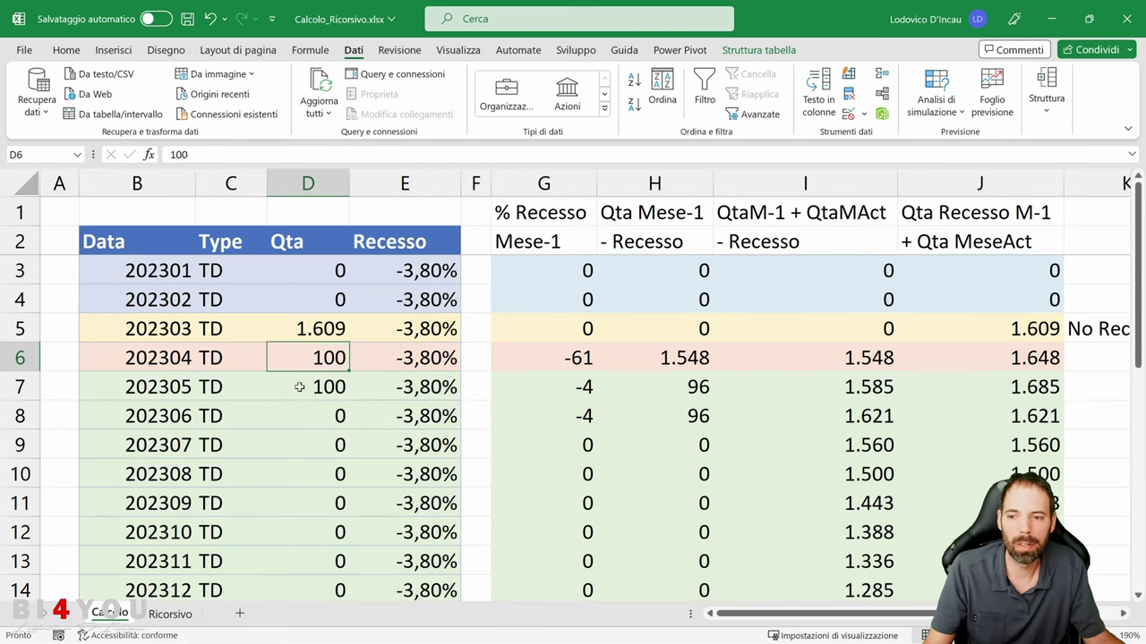
left_click(300, 386)
left_click(301, 416)
left_click(305, 445)
left_click(309, 474)
- Review the TY group's Qta values: zeros in D15:D16, then 1.400, 1.250, 1.450
scroll(315, 476, "down", 1)
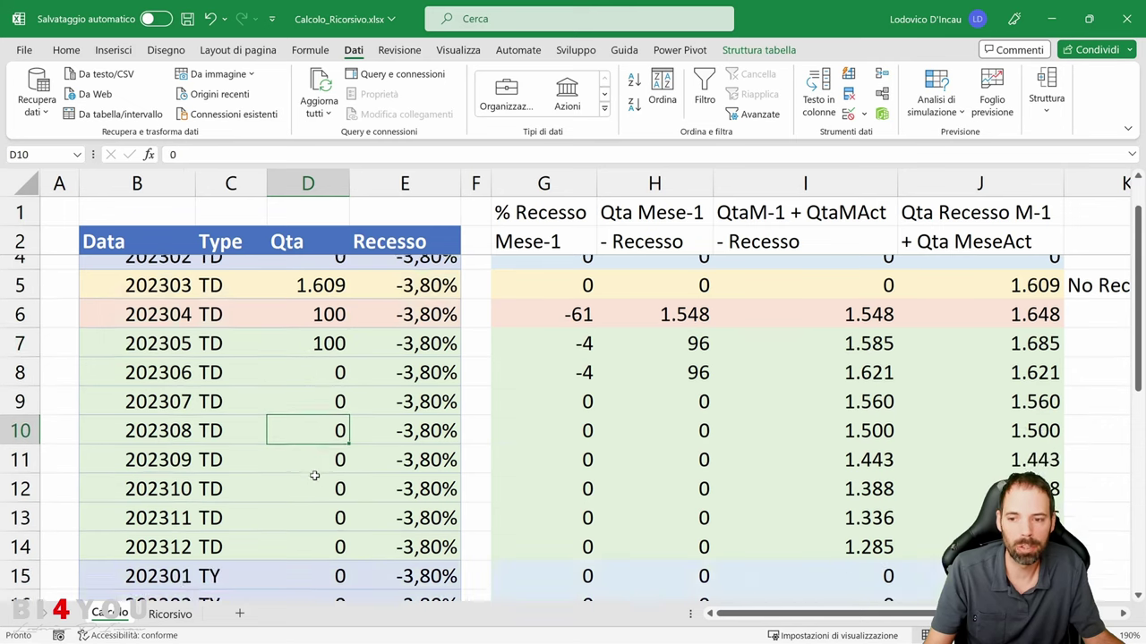
scroll(315, 476, "down", 4)
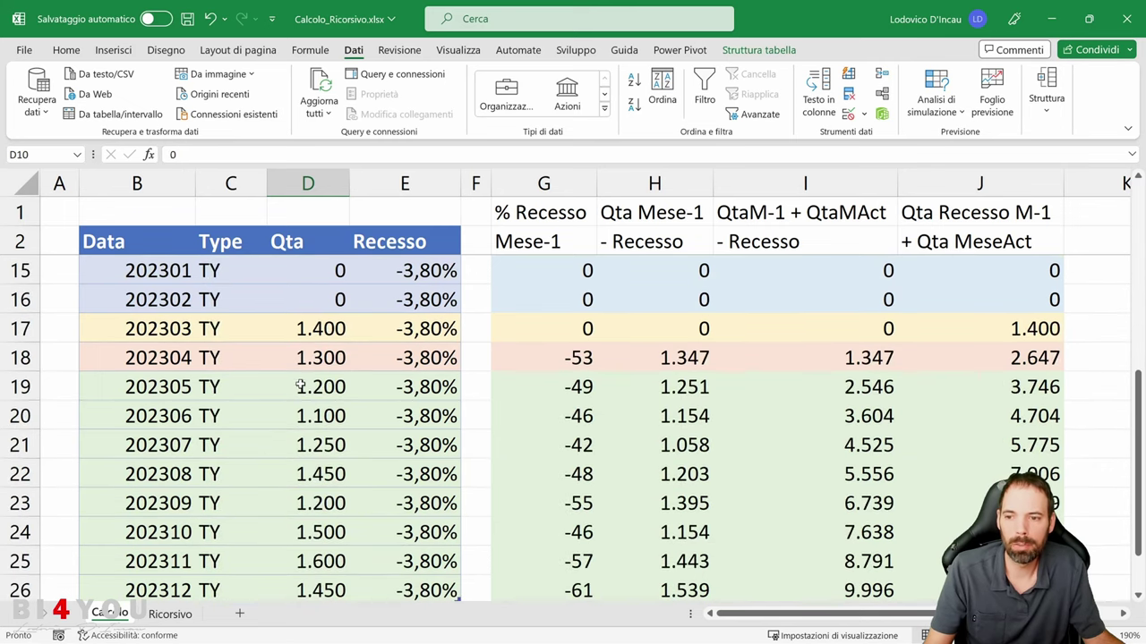
left_click(306, 335)
left_click(310, 364)
left_click(311, 432)
left_click(321, 476)
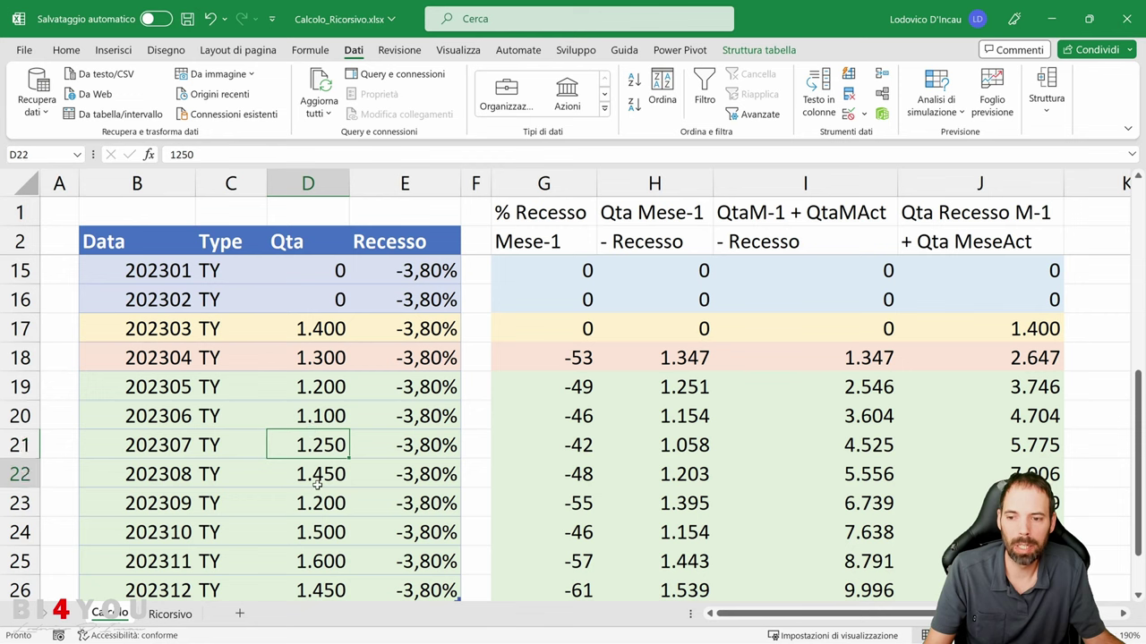
left_click(309, 339)
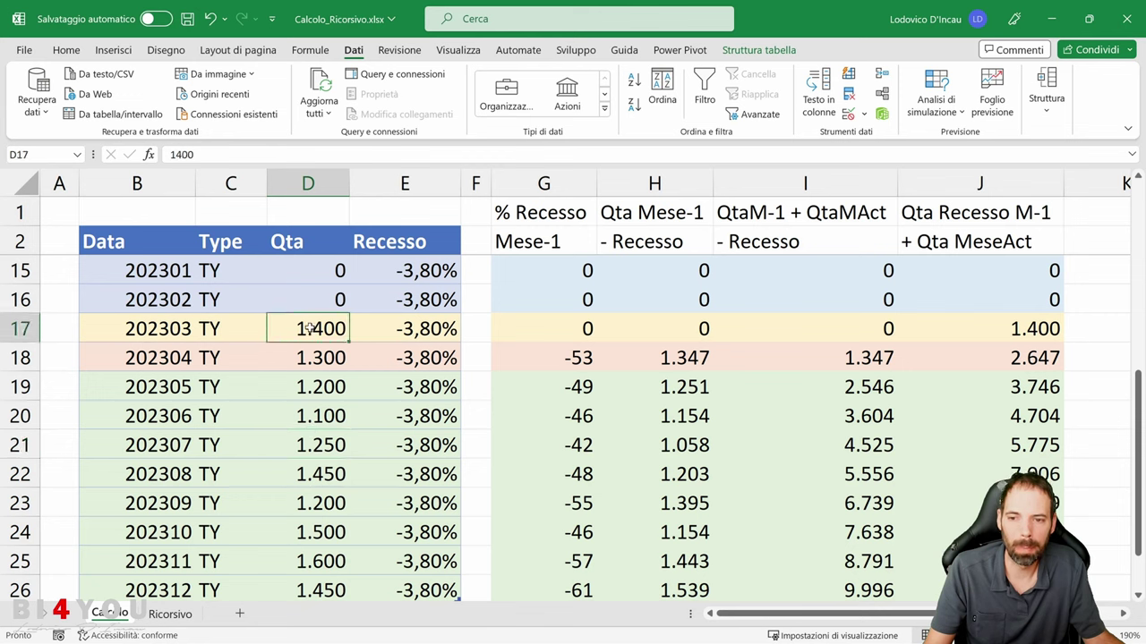
left_click_drag(341, 273, 316, 304)
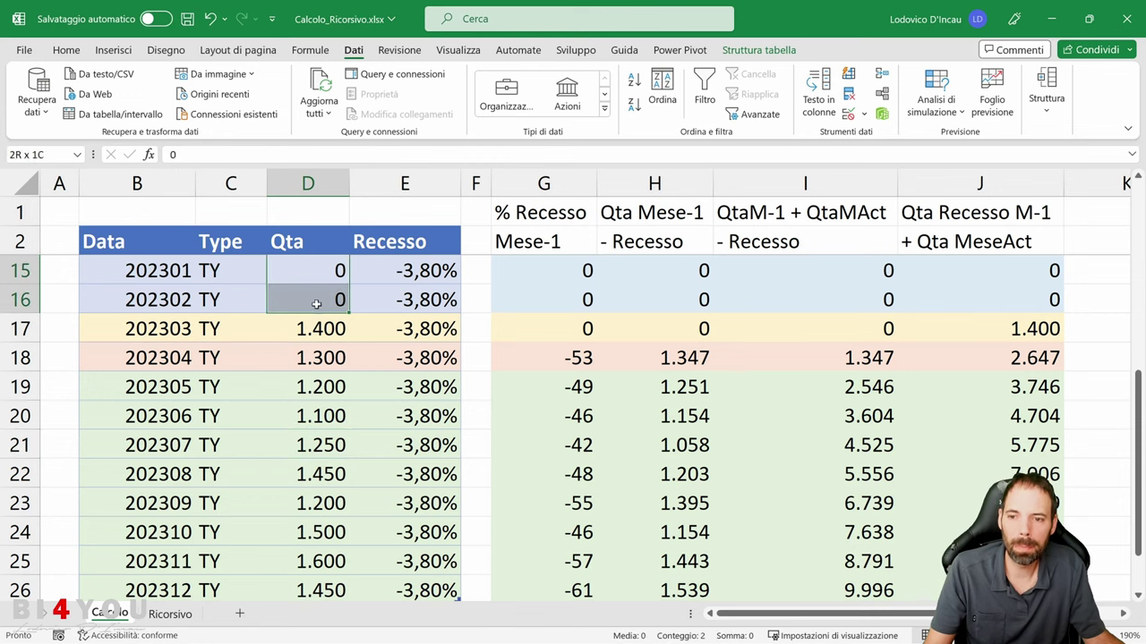
left_click(328, 330)
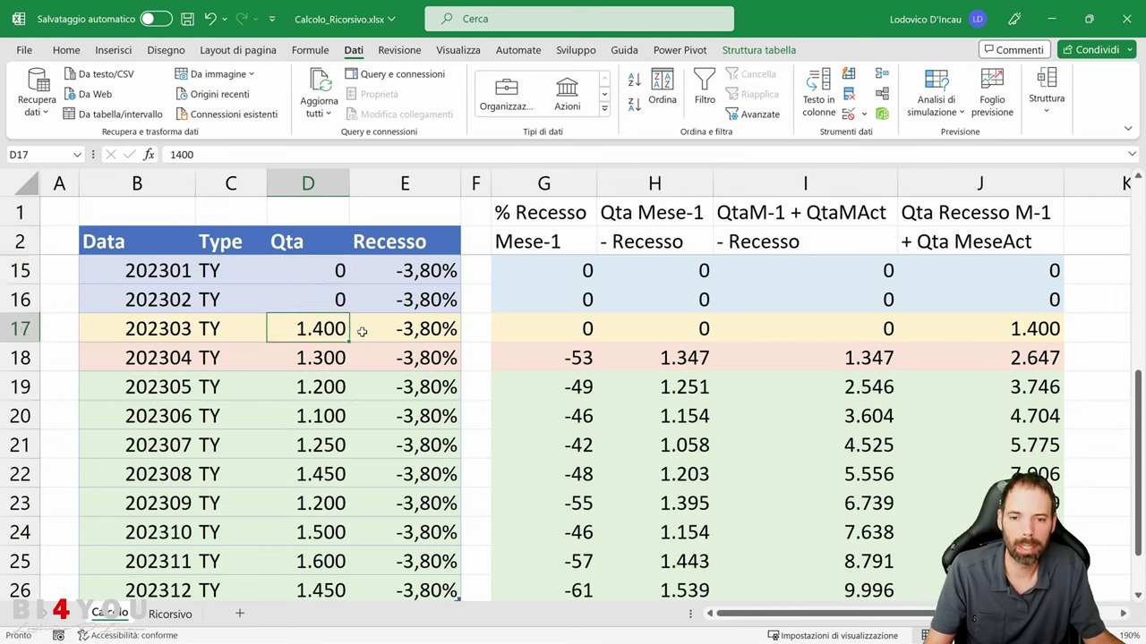
- Set the 202303 TY % Recesso Mese-1 value in G17 to 0
left_click(949, 328)
left_click(561, 330)
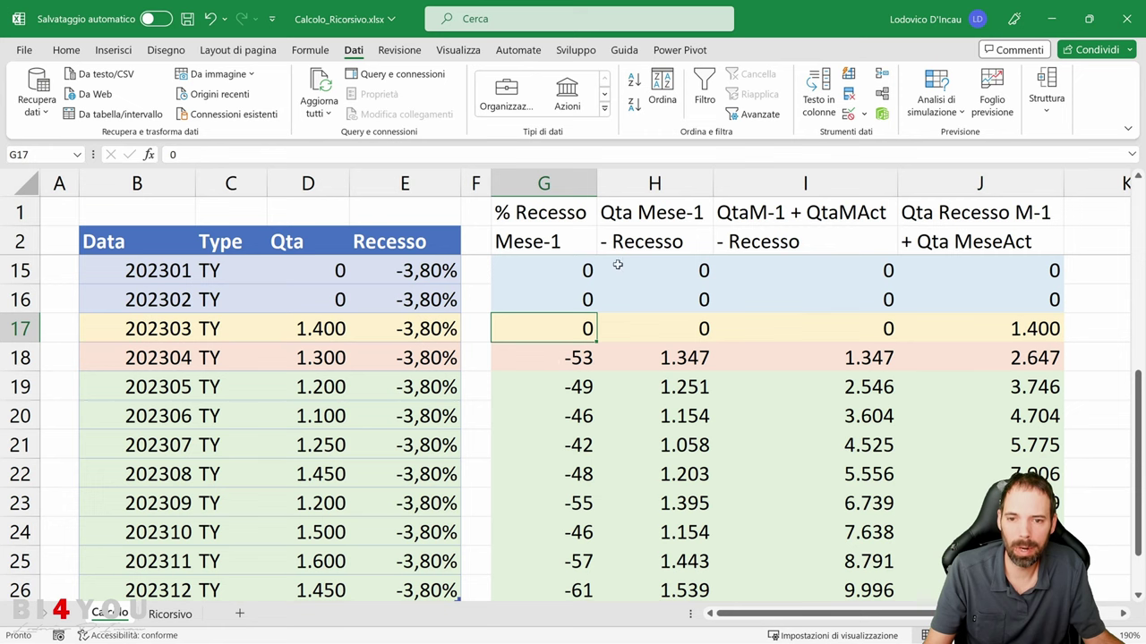
type("0")
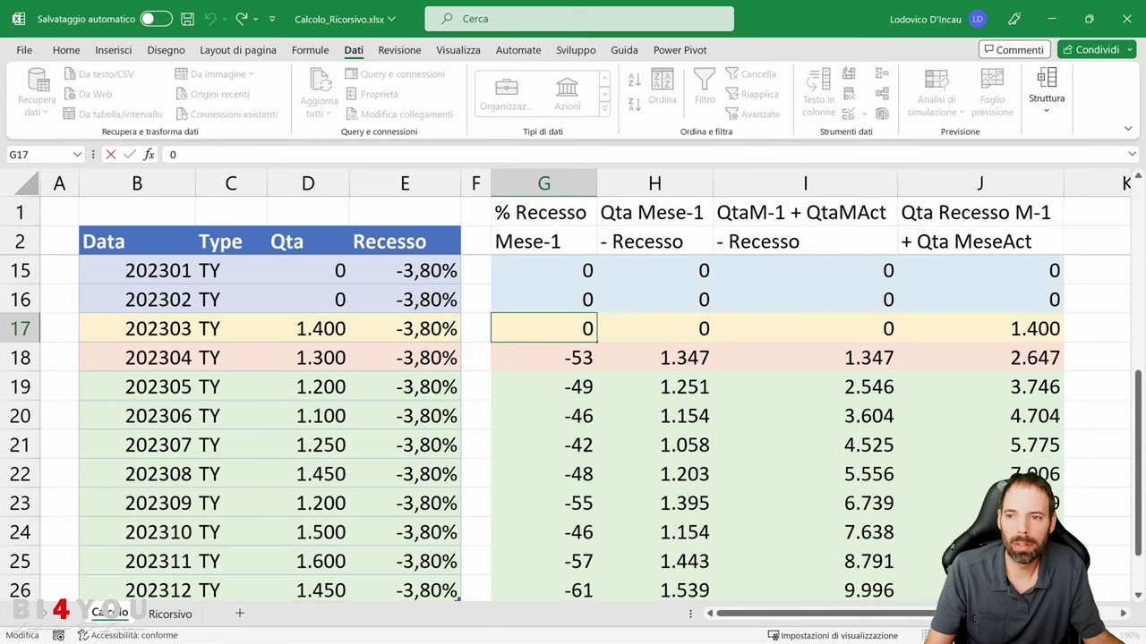
key("ctrl+Return")
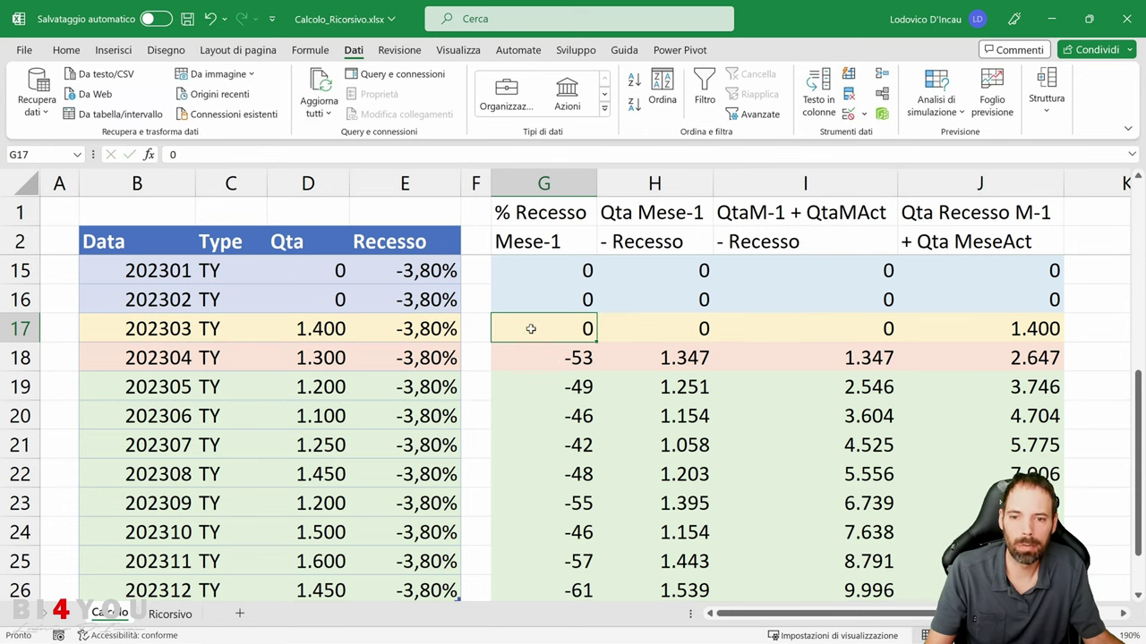
left_click(331, 328)
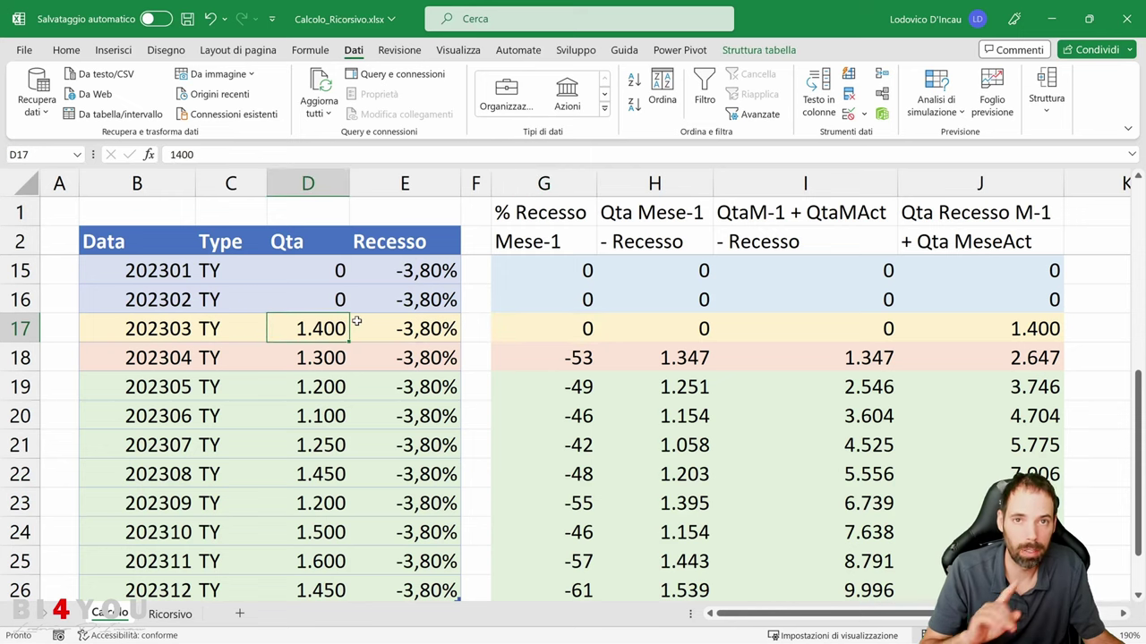
left_click(568, 359)
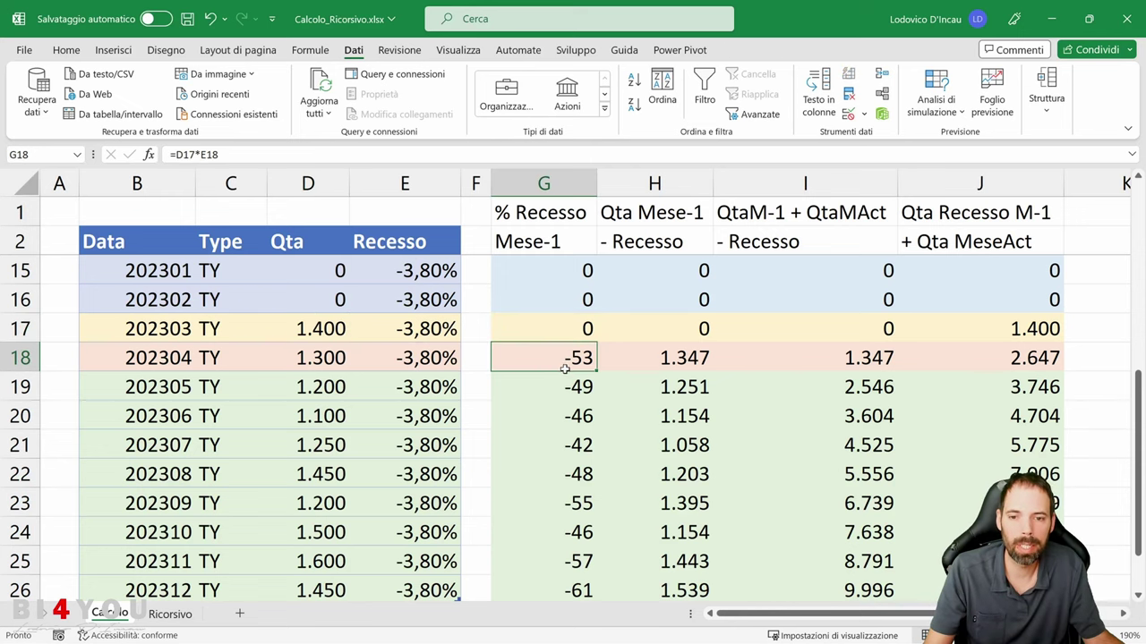
key("F2")
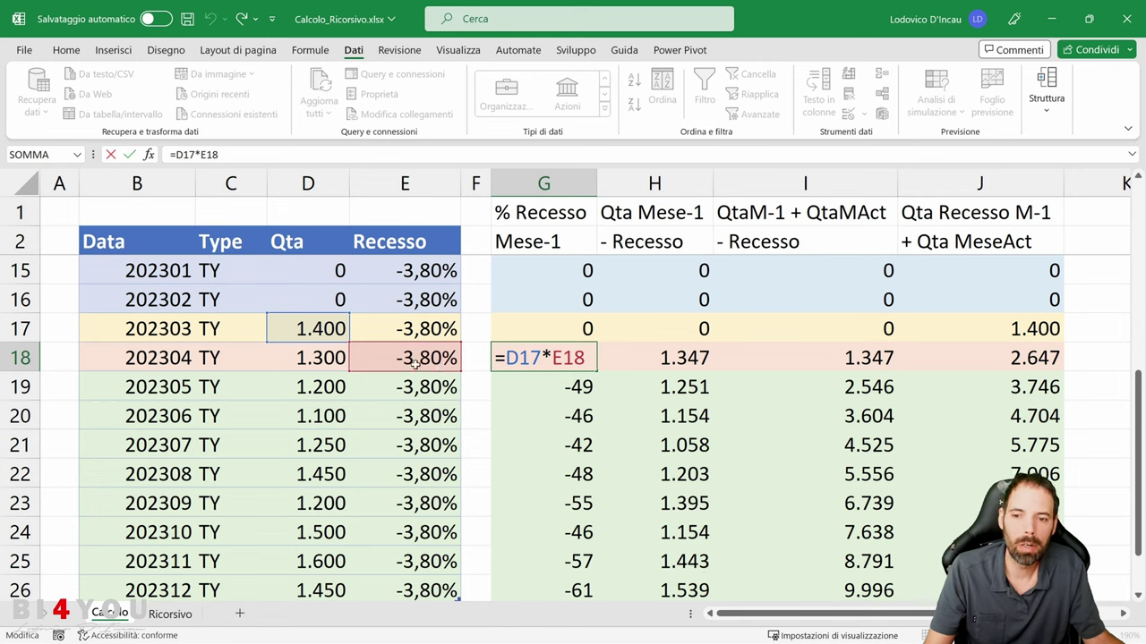
key("ctrl+Return")
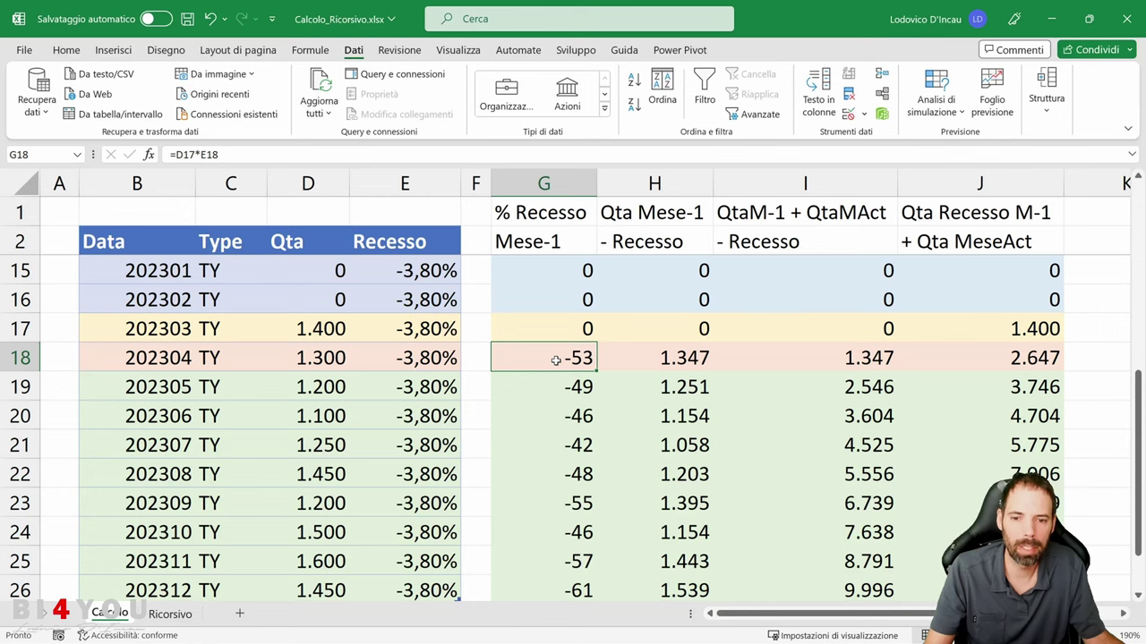
left_click(682, 362)
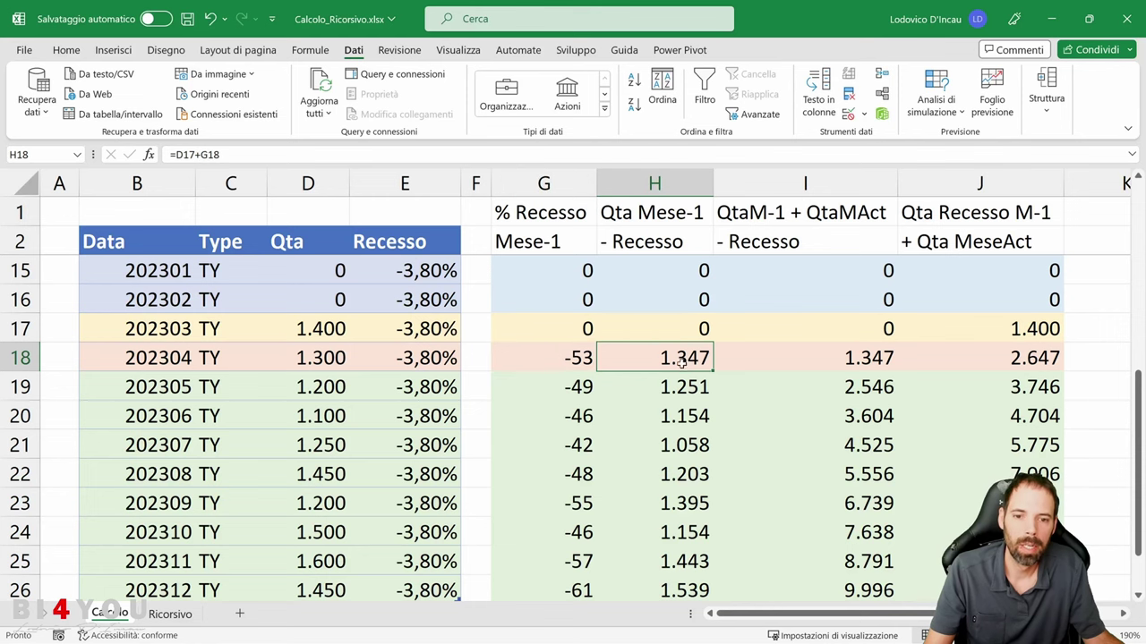
double_click(683, 360)
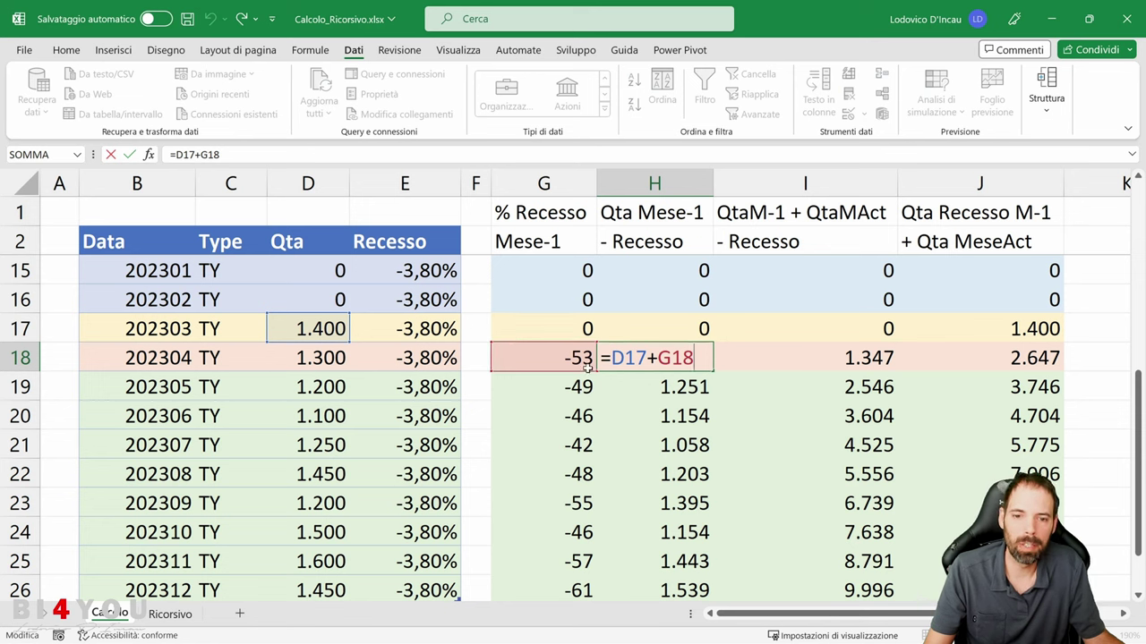
key("Escape")
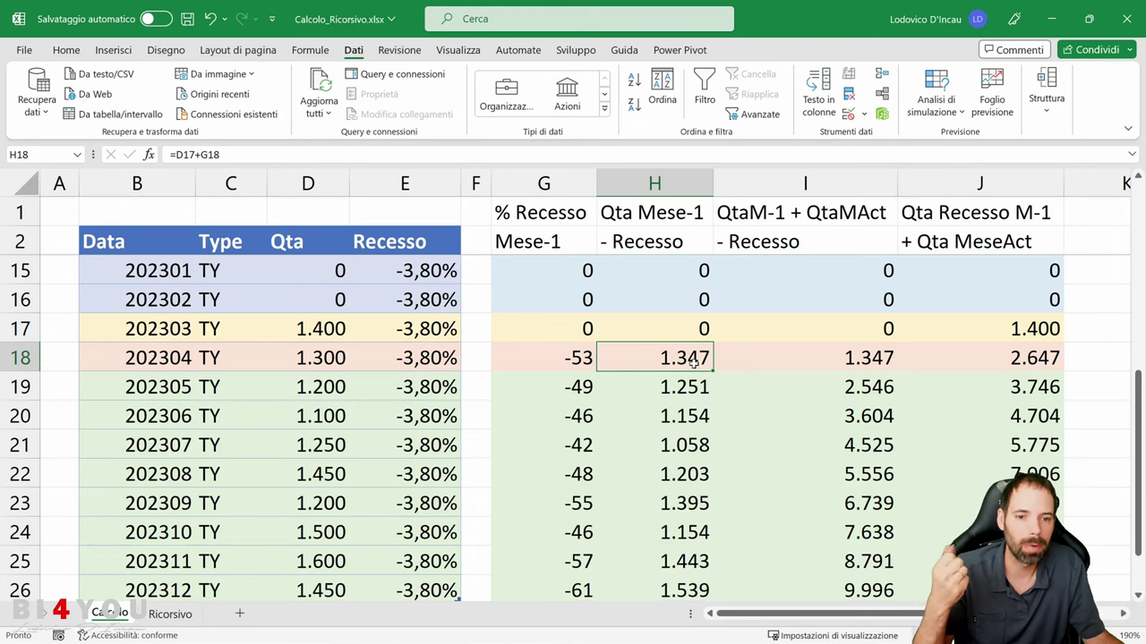
left_click(833, 359)
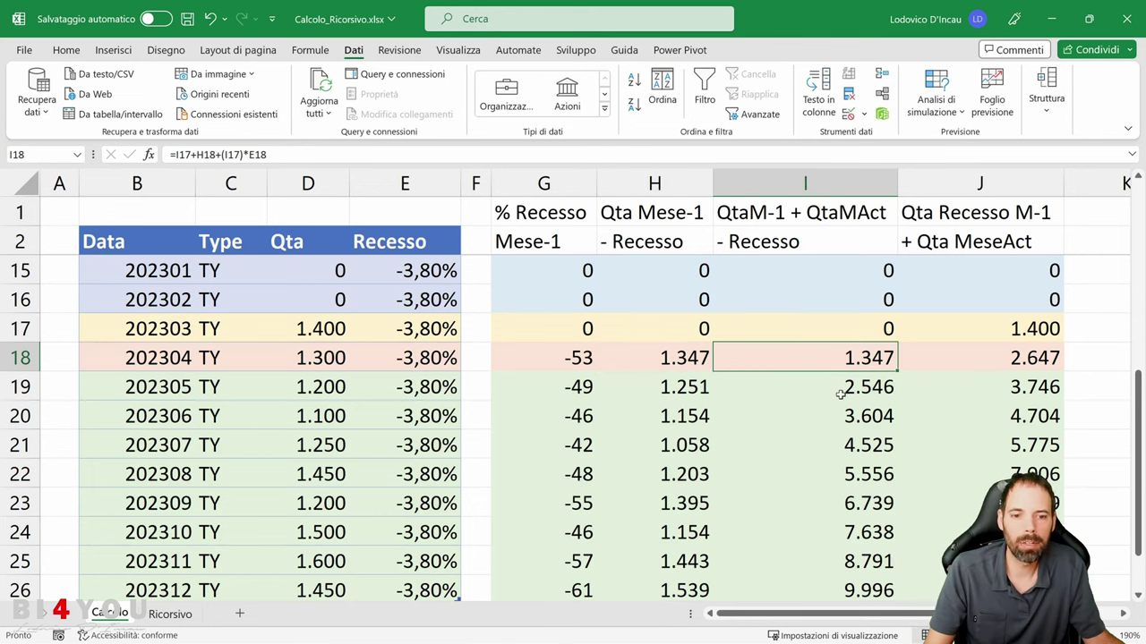
left_click(845, 386)
left_click_drag(560, 273, 1007, 387)
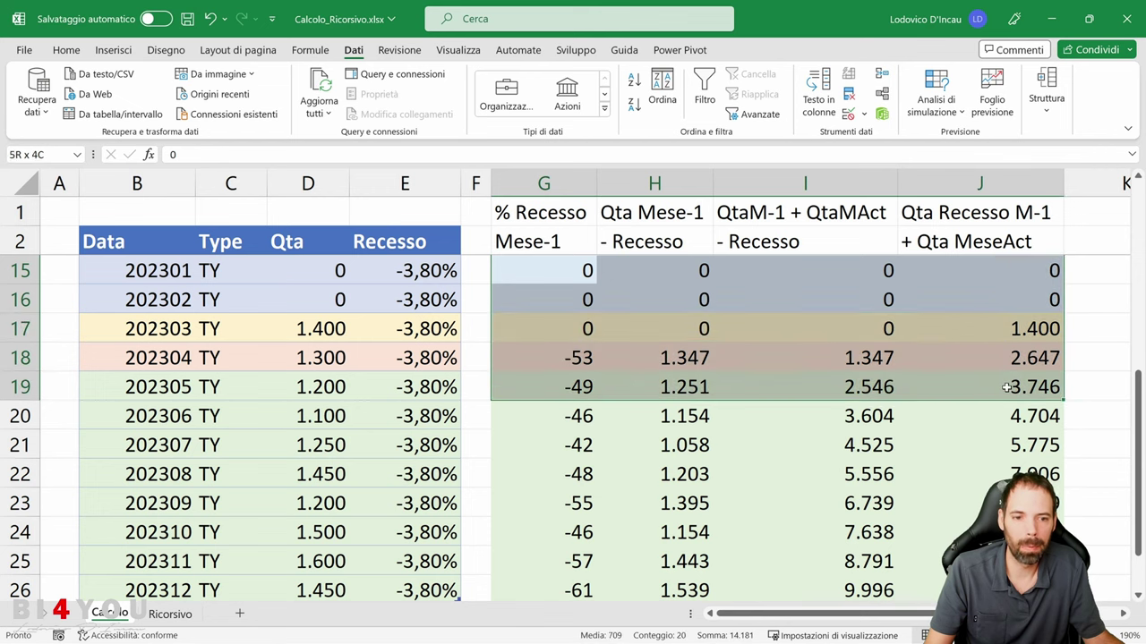
left_click(809, 392)
key("F2")
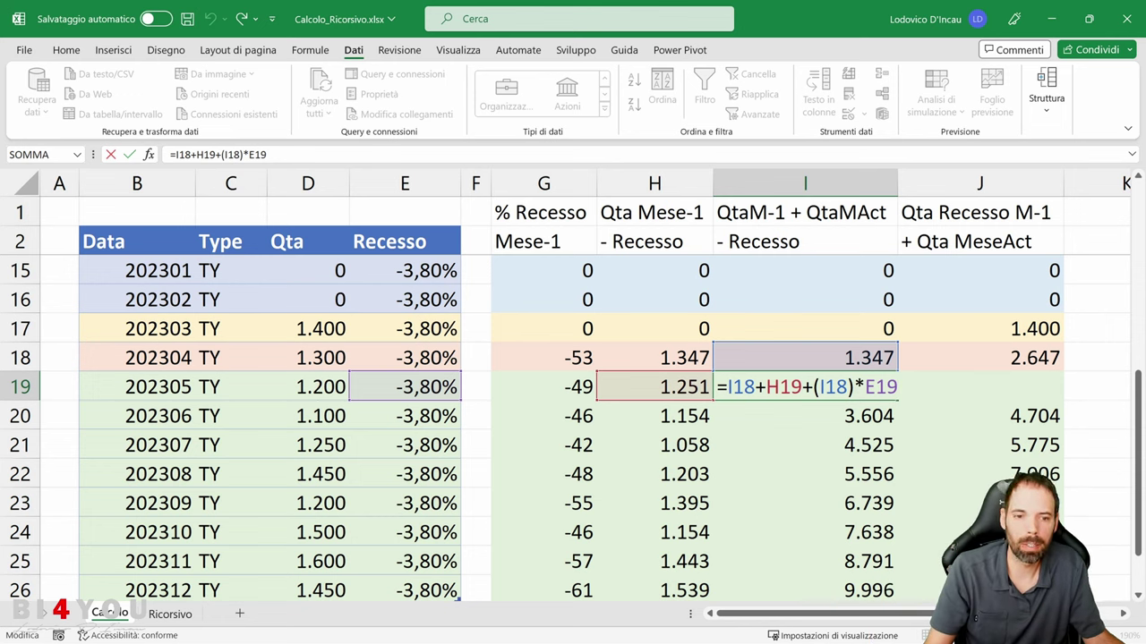
key("shift+Left")
key("shift+Left")
key("shift+Left")
key("shift+Left")
key("shift+Left")
key("shift+Left")
key("shift+Left")
key("shift+Left")
key("shift+Left")
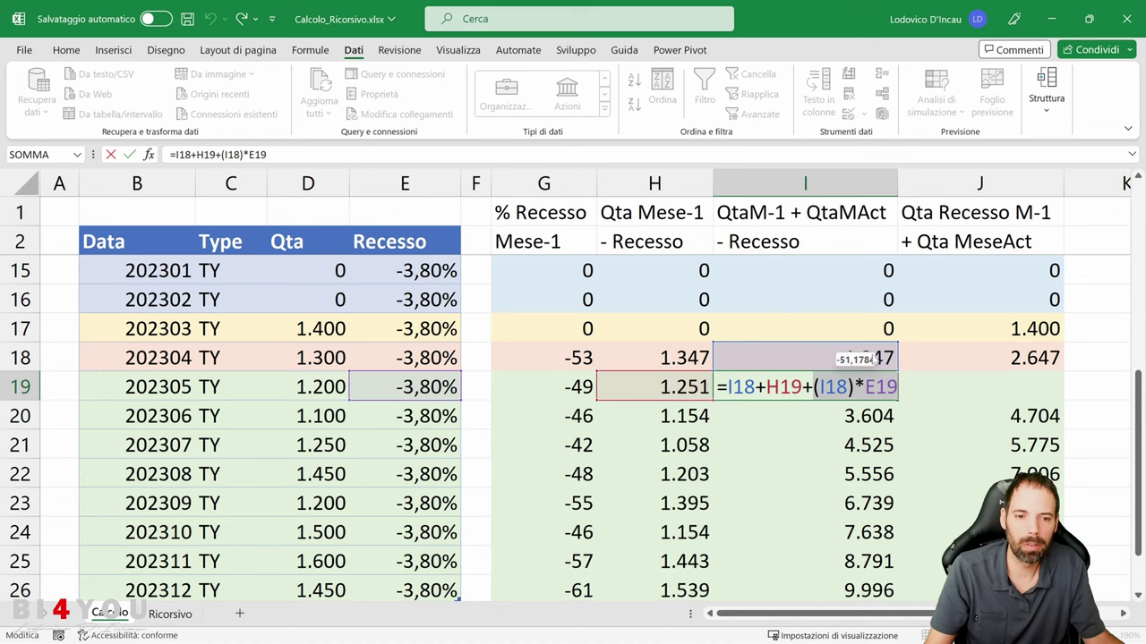
key("shift+Right")
key("shift+Right")
key("shift+Right")
key("shift+Right")
key("shift+Right")
key("shift+Right")
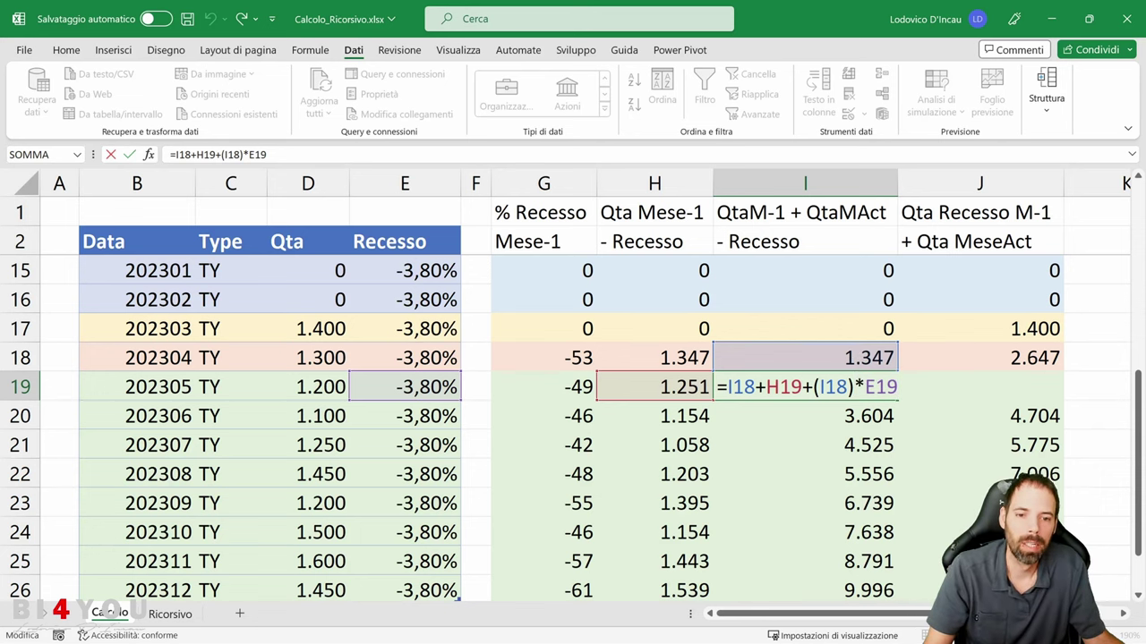
key("shift+Left")
key("shift+Left")
key("shift+Left")
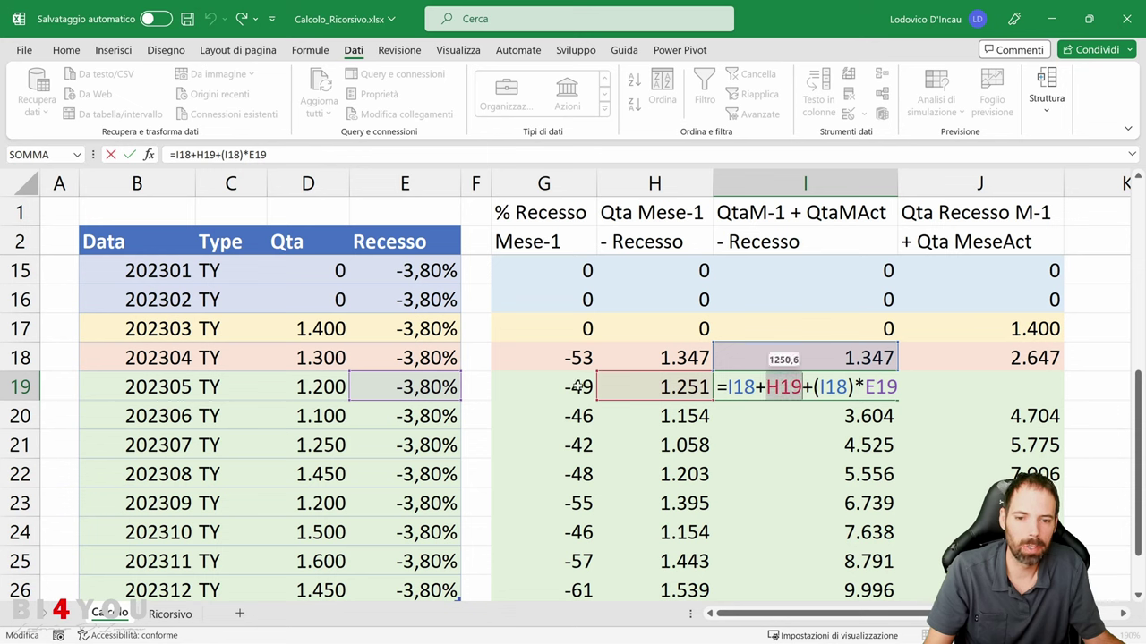
key("shift+Right")
key("shift+Right")
key("shift+Right")
key("shift+Right")
key("shift+Right")
key("shift+Right")
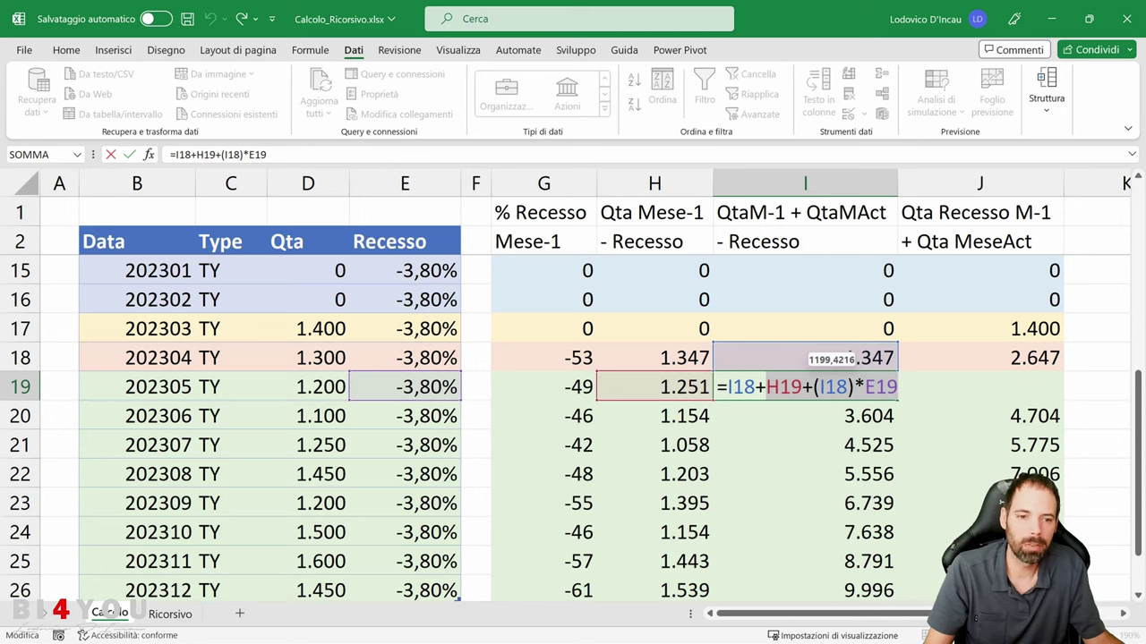
key("Right")
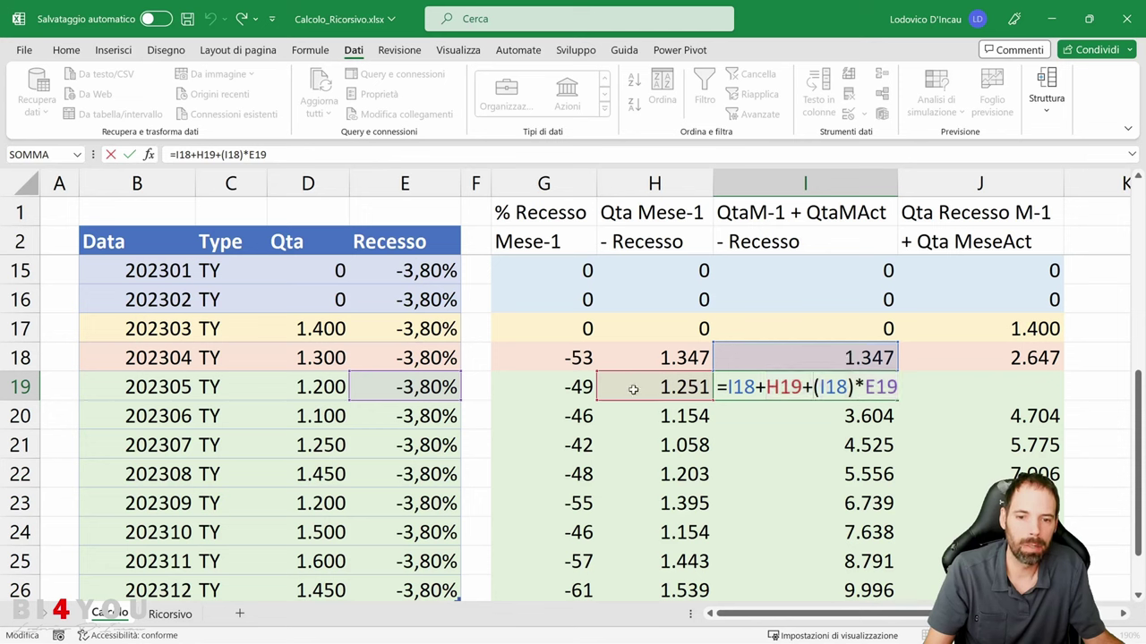
double_click(732, 387)
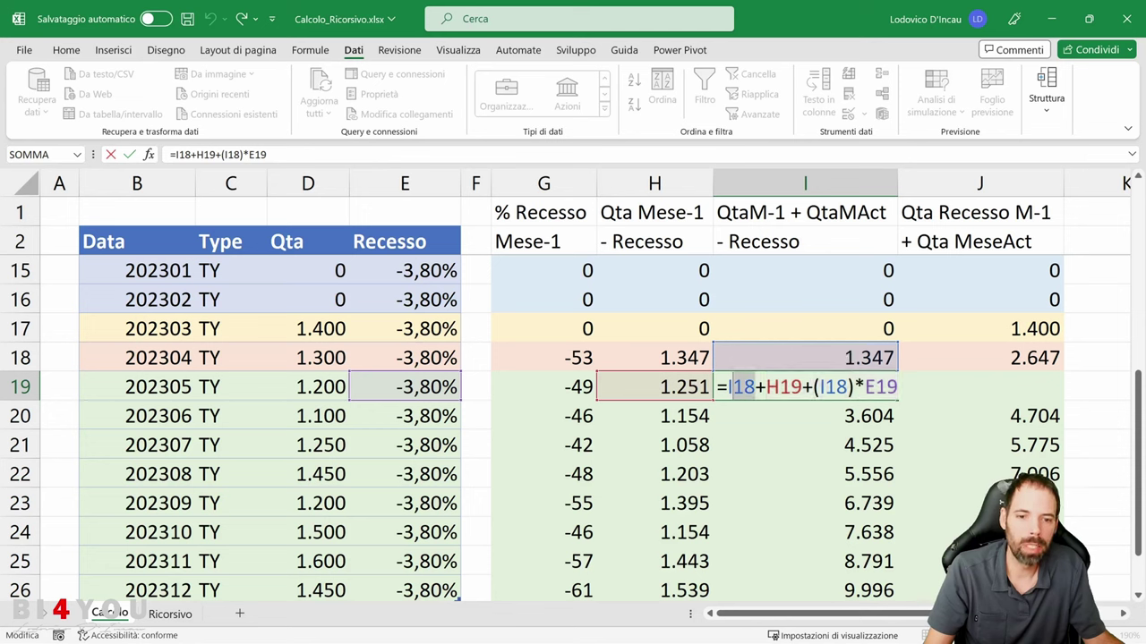
key("Return")
left_click(659, 386)
double_click(660, 386)
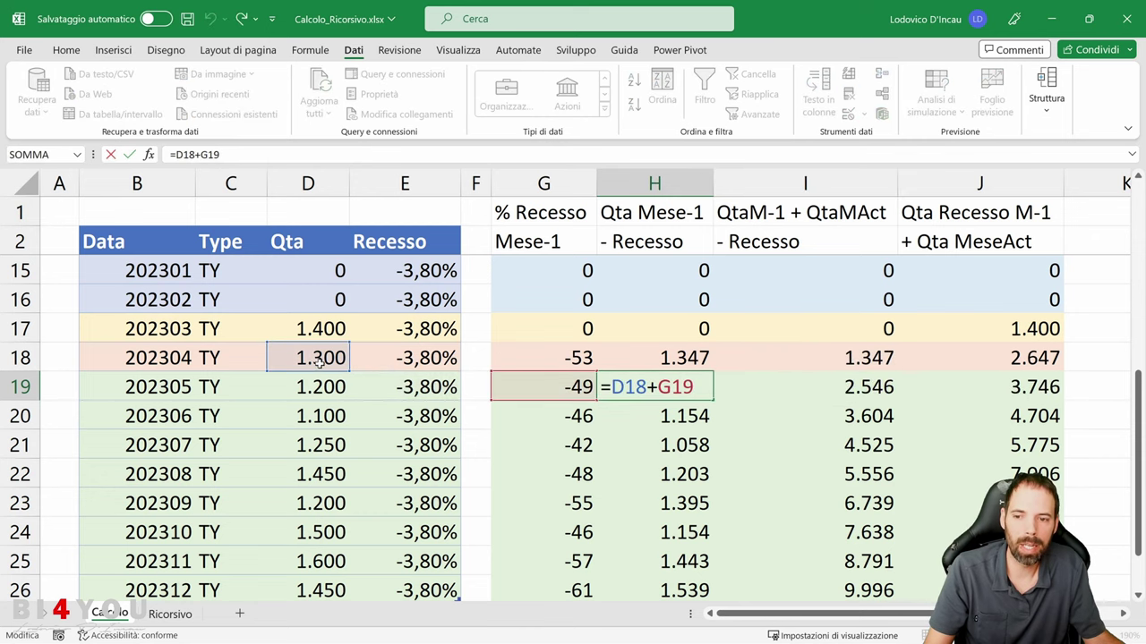
key("Escape")
double_click(650, 416)
key("Escape")
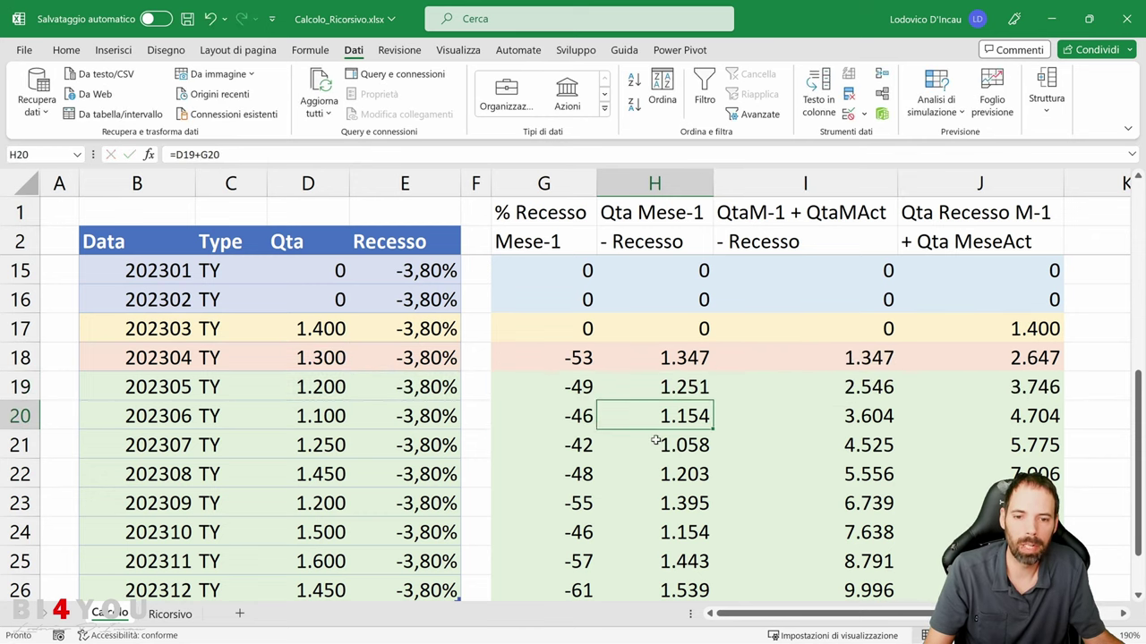
double_click(656, 443)
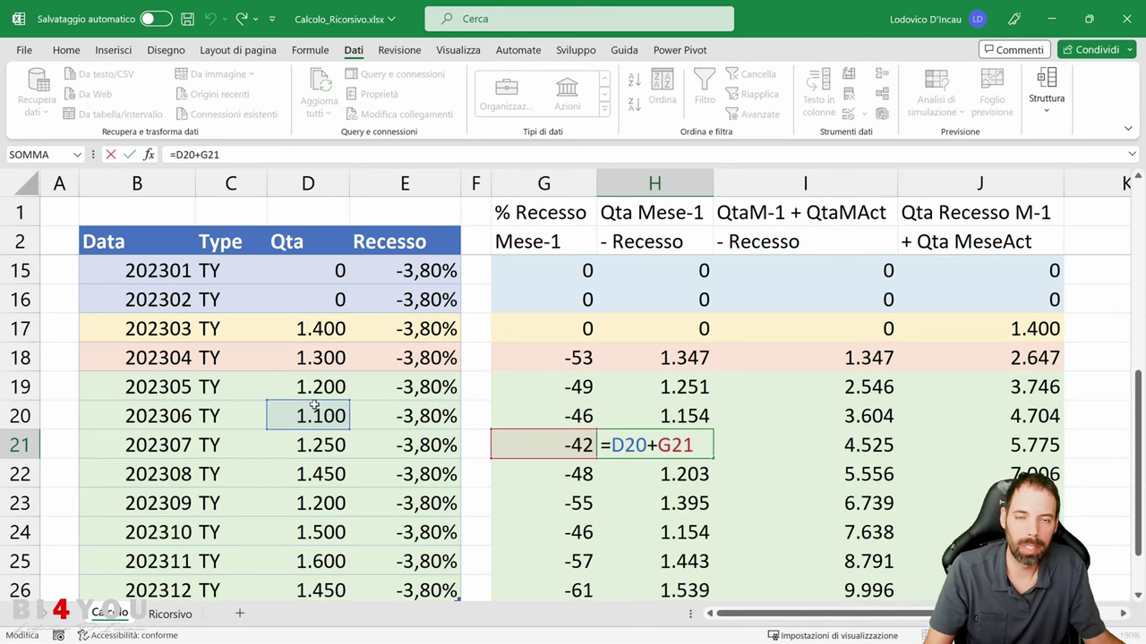
key("Escape")
key("Escape")
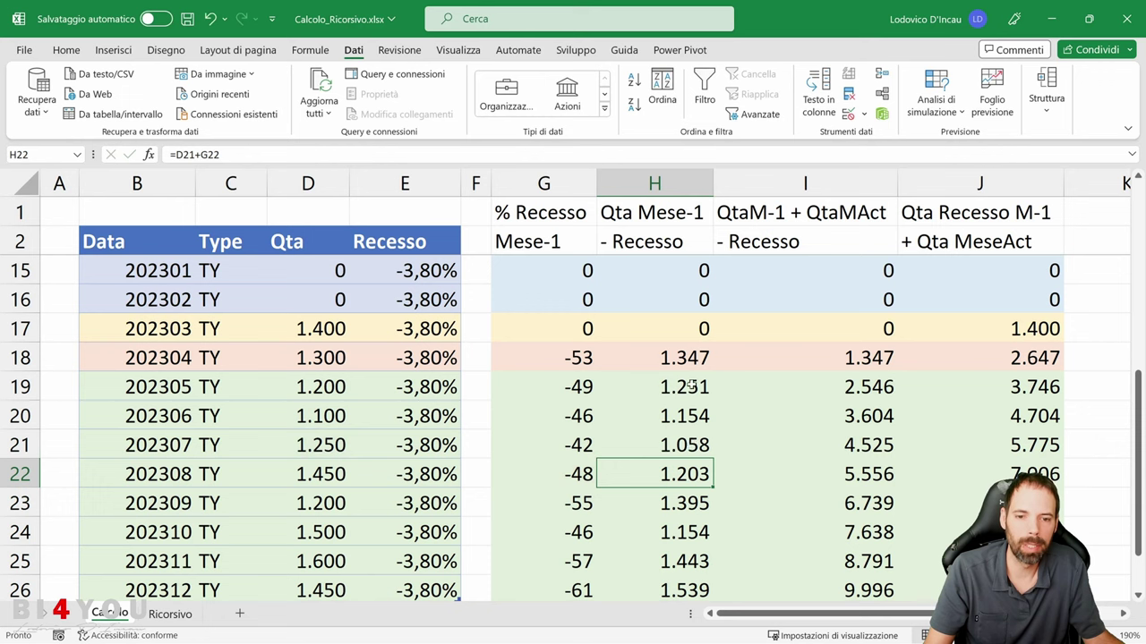
double_click(782, 384)
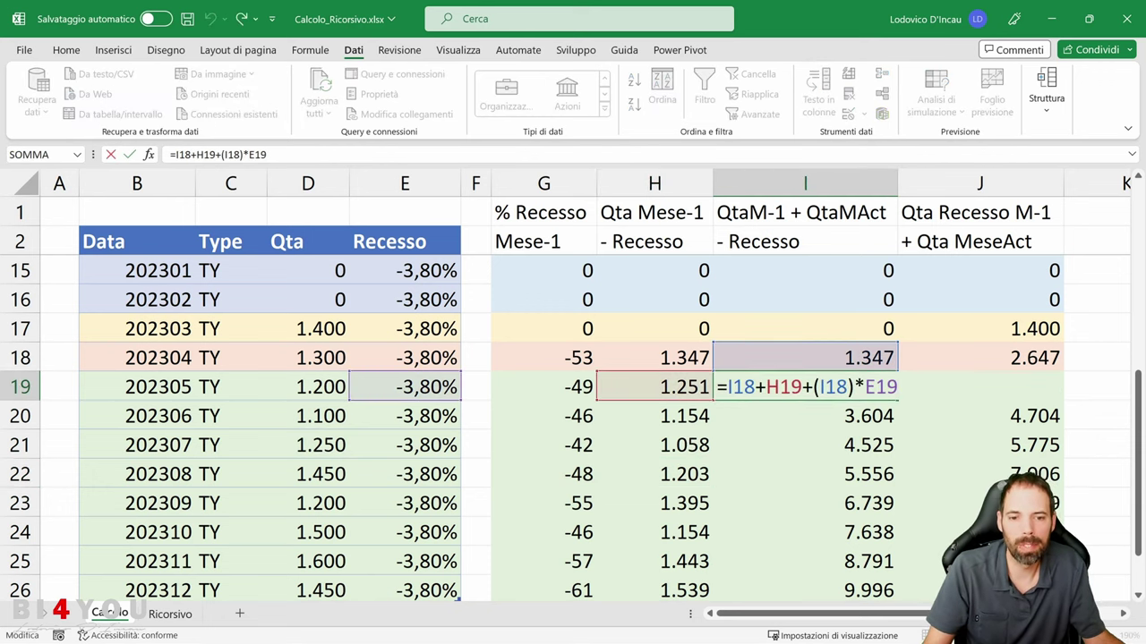
left_click_drag(727, 387, 755, 387)
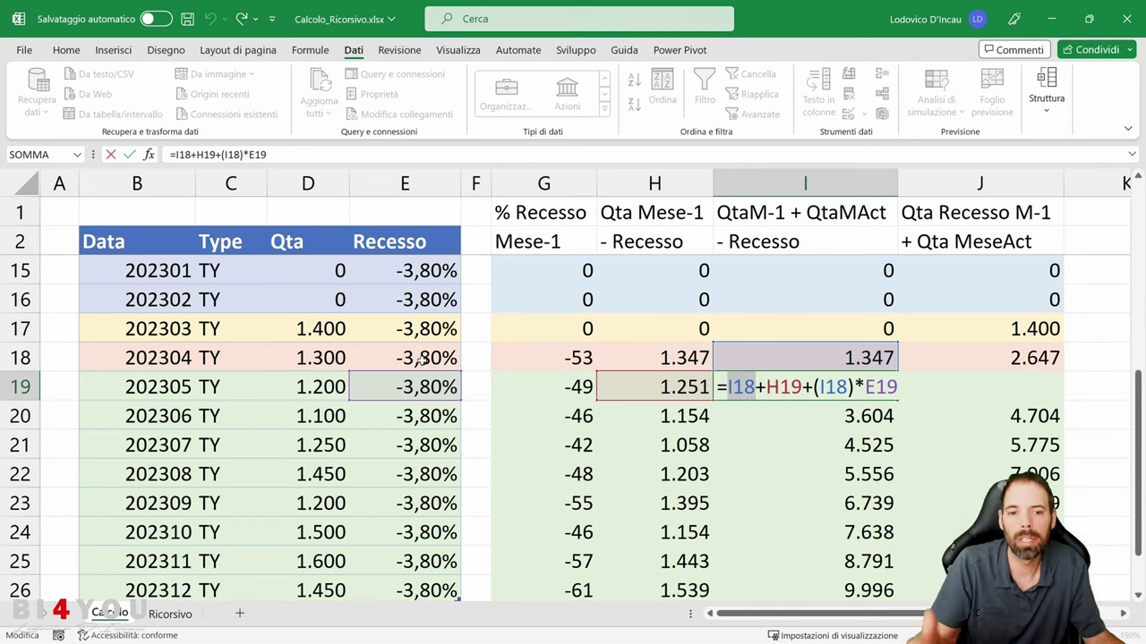
key("Return")
double_click(853, 427)
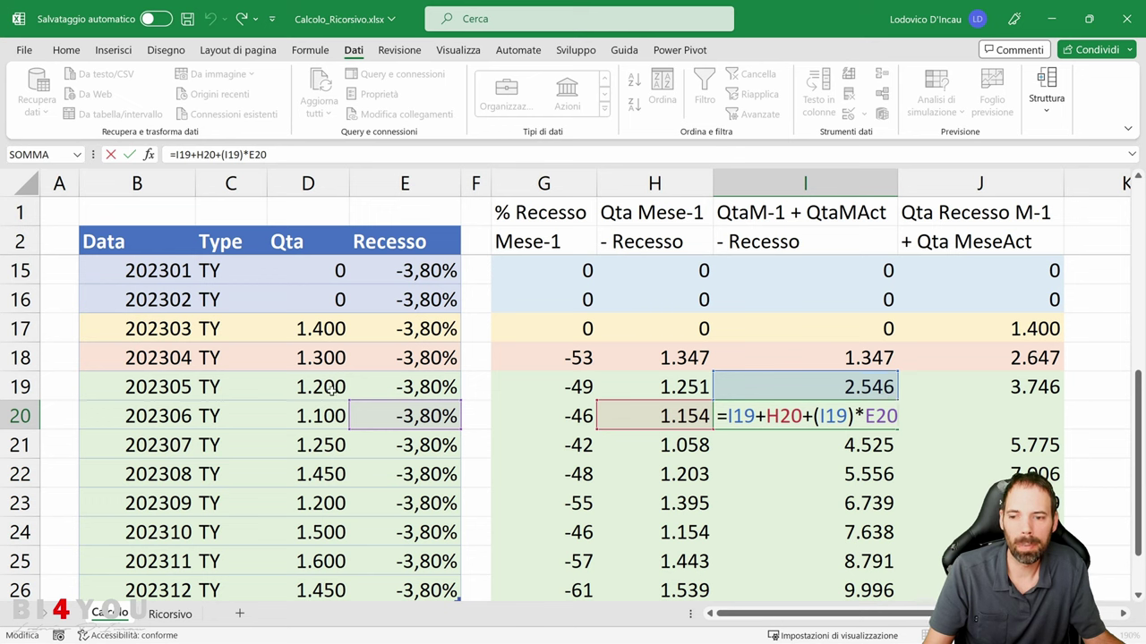
key("ctrl+Return")
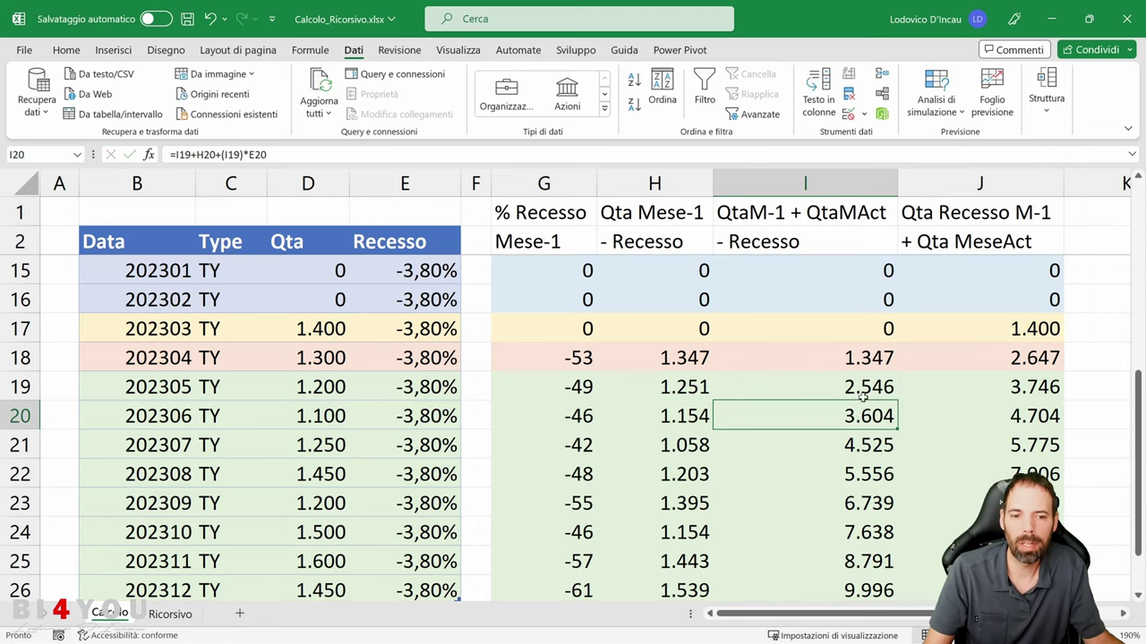
left_click(859, 484)
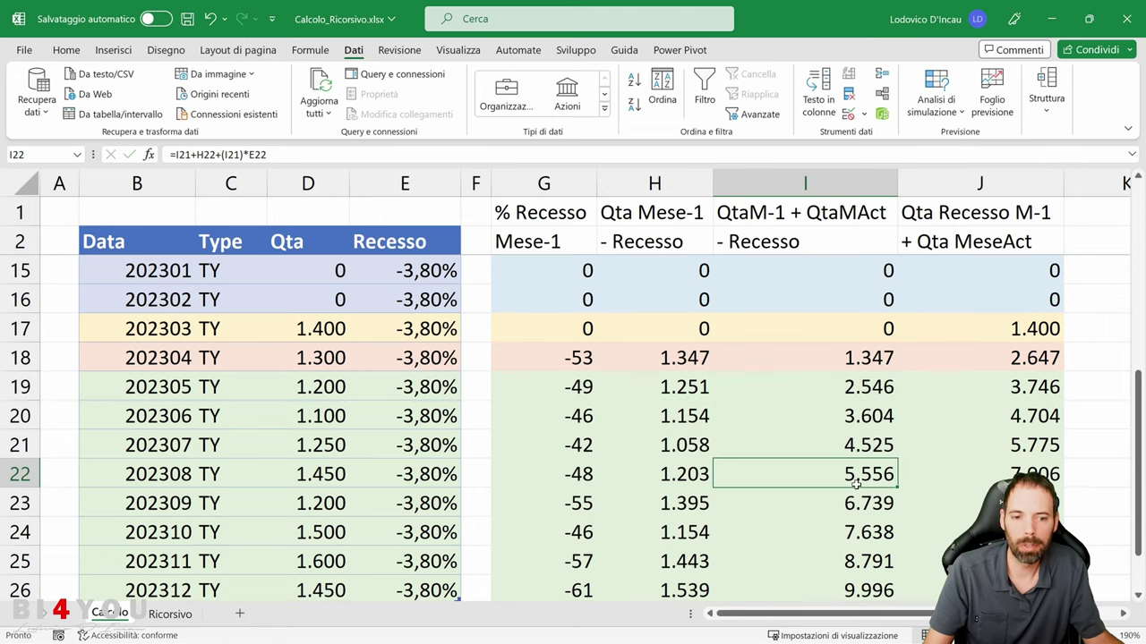
scroll(855, 465, "up", 1)
left_click(851, 440)
scroll(857, 429, "down", 1)
scroll(857, 428, "down", 1)
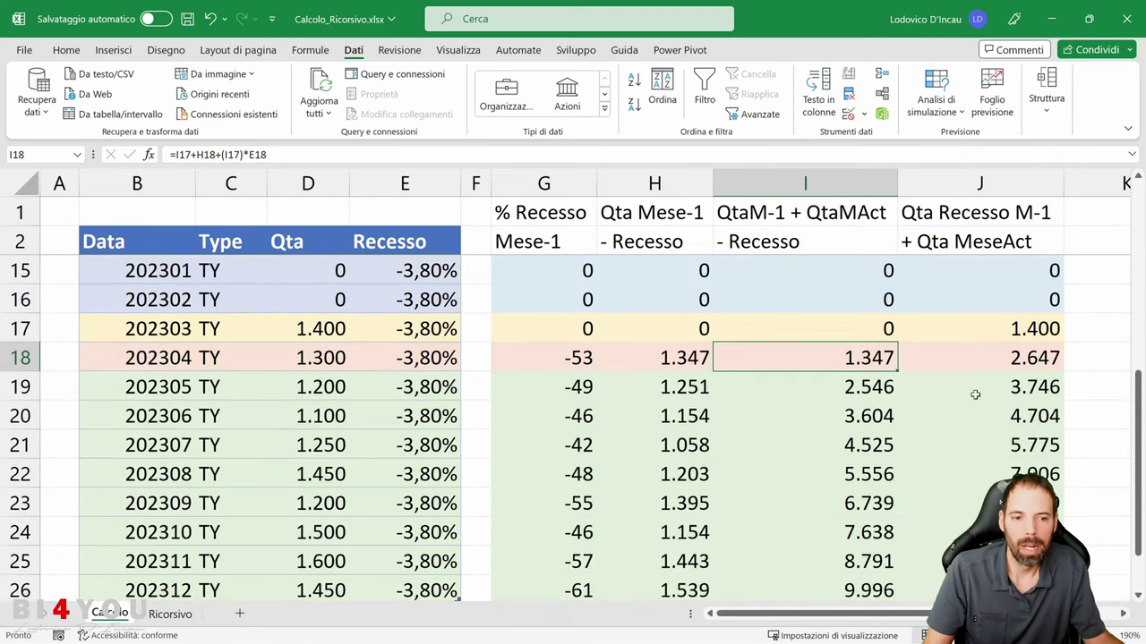
left_click(1020, 359)
left_click(1018, 331)
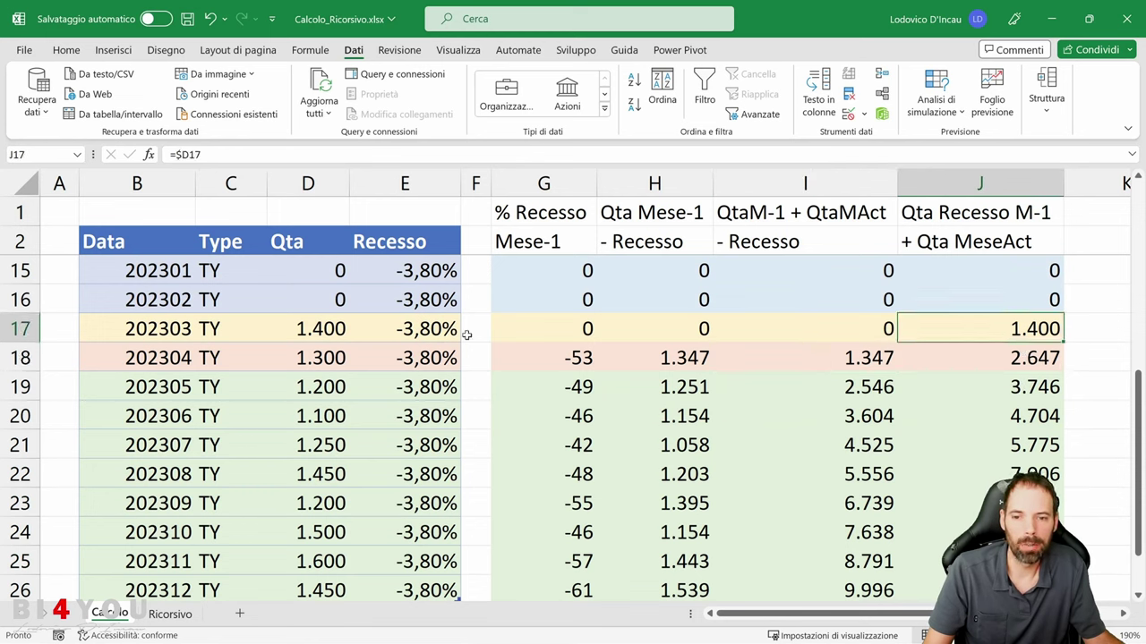
double_click(979, 349)
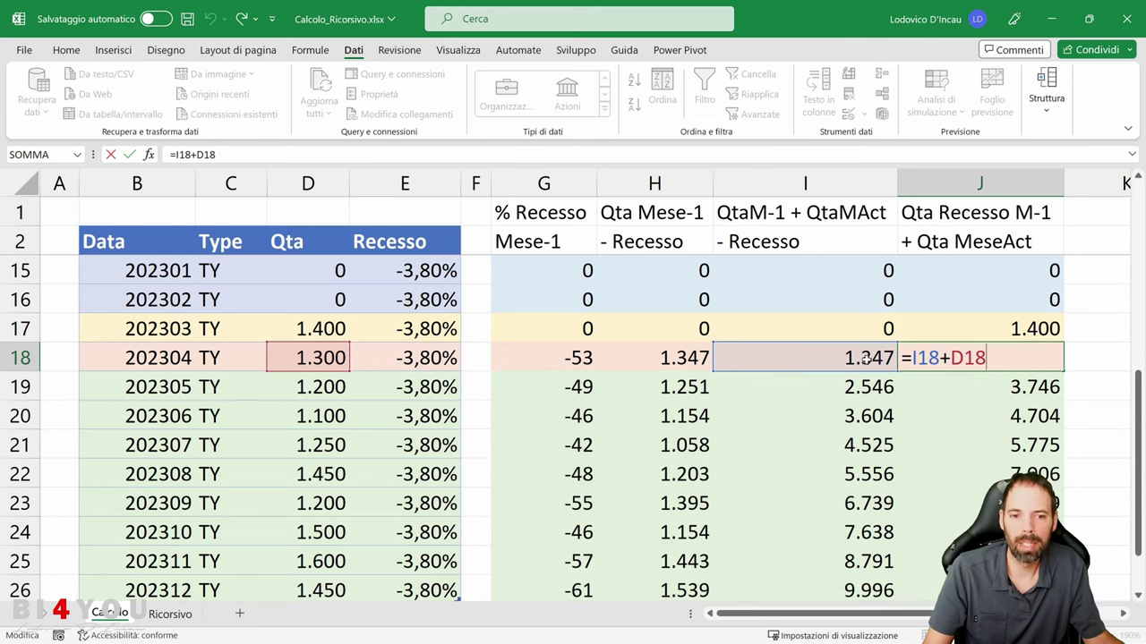
key("Return")
key("F2")
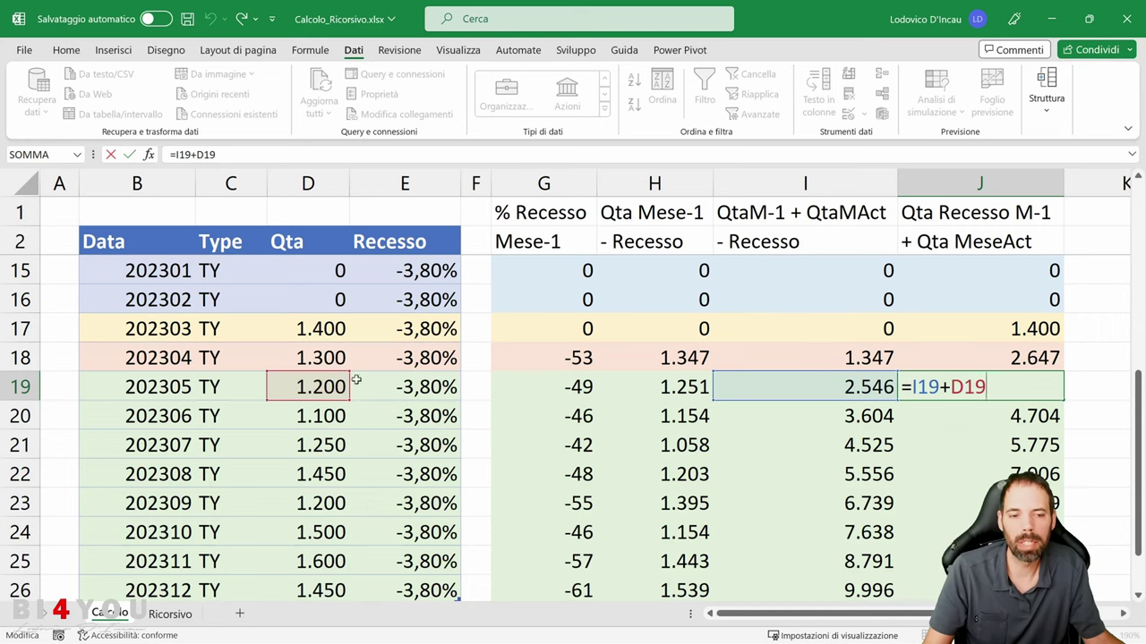
key("ctrl+Return")
left_click_drag(1002, 328, 1002, 586)
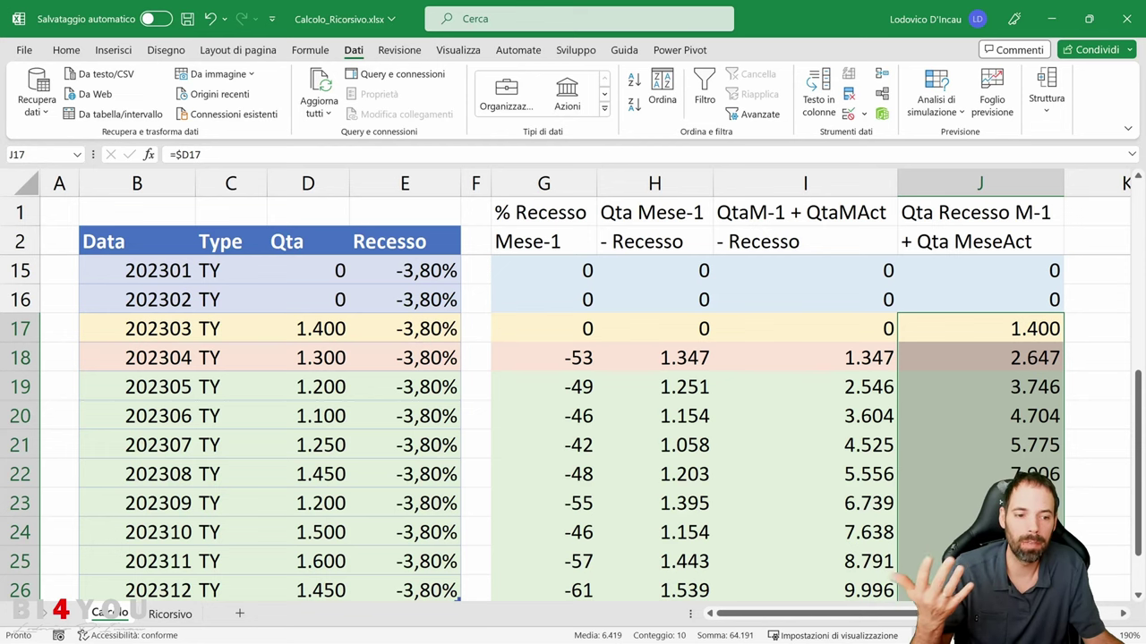
double_click(858, 383)
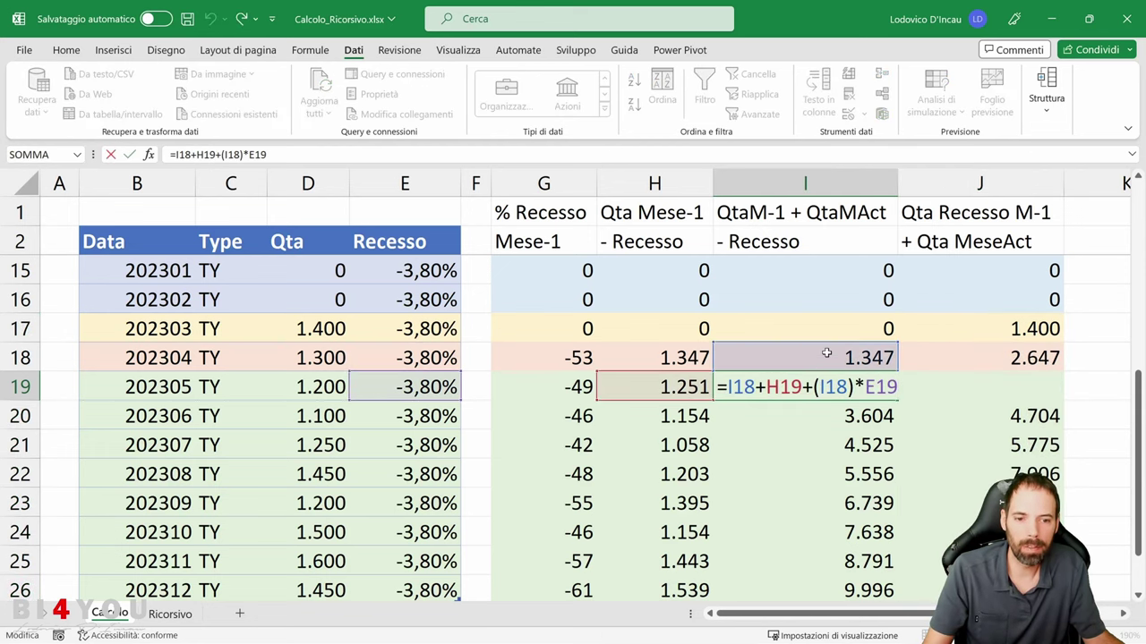
key("Return")
double_click(1015, 386)
key("Return")
double_click(1015, 416)
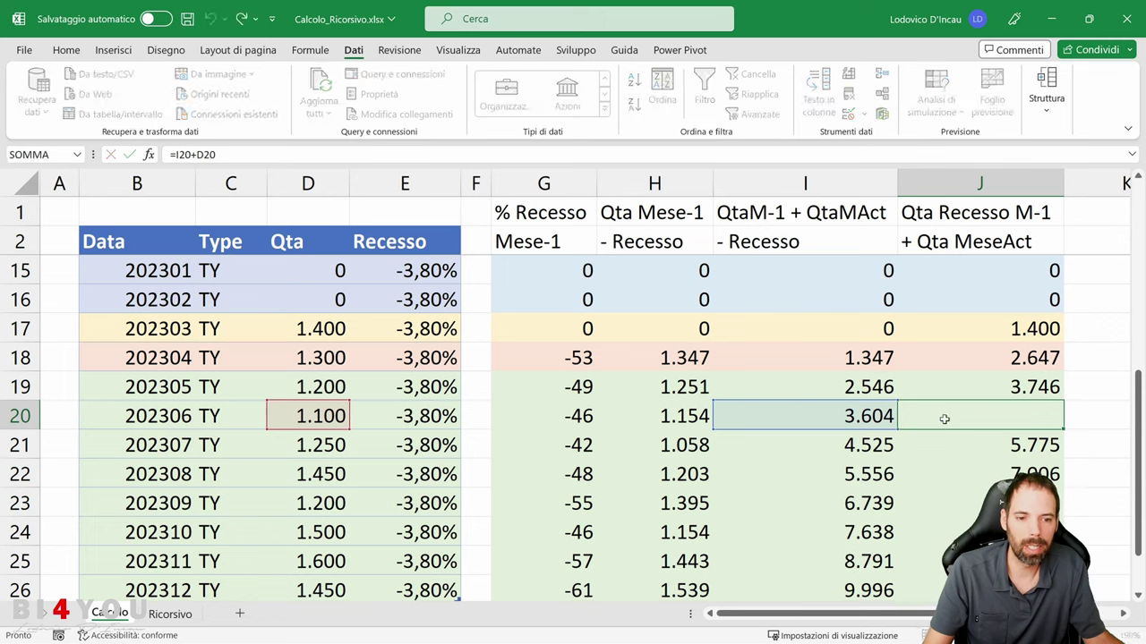
left_click(694, 386)
double_click(689, 386)
double_click(684, 416)
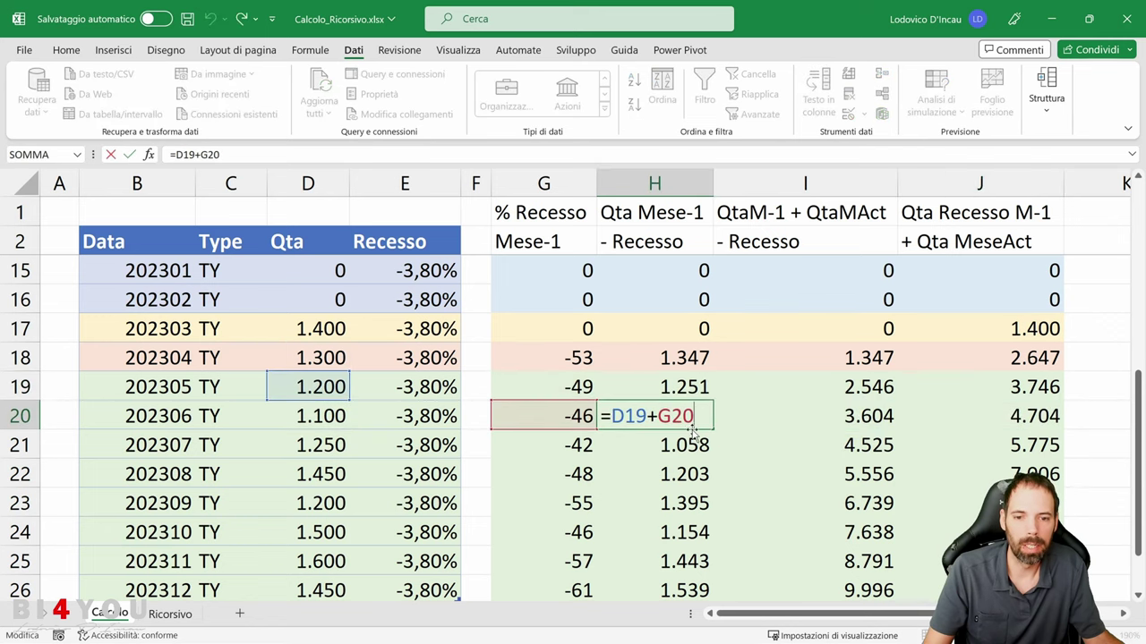
key("Escape")
double_click(858, 387)
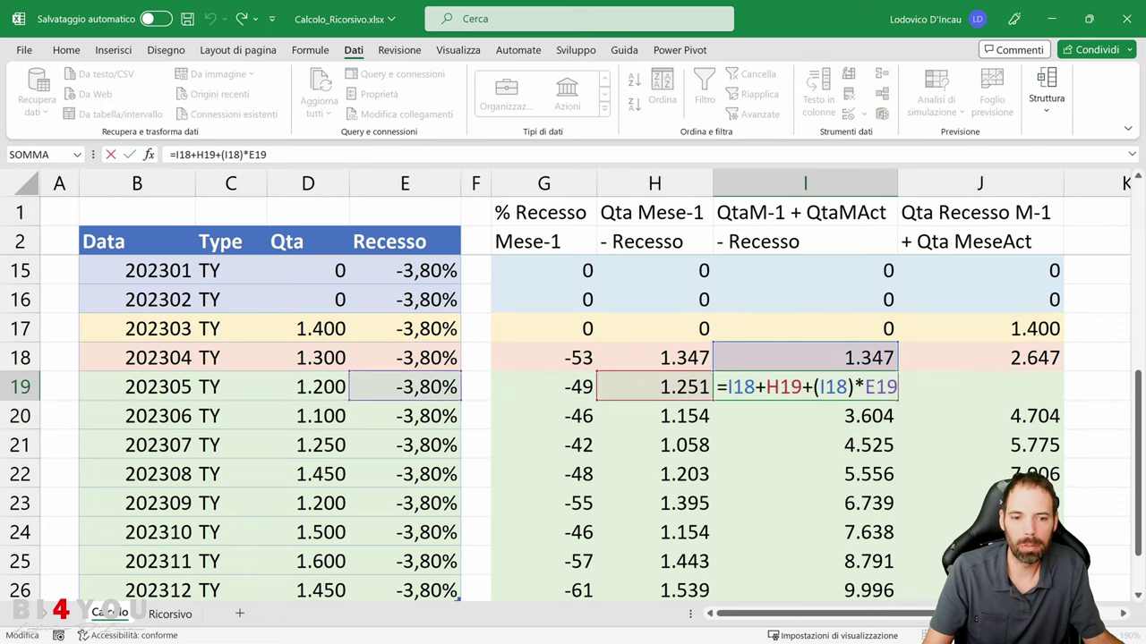
key("Return")
double_click(858, 417)
key("Escape")
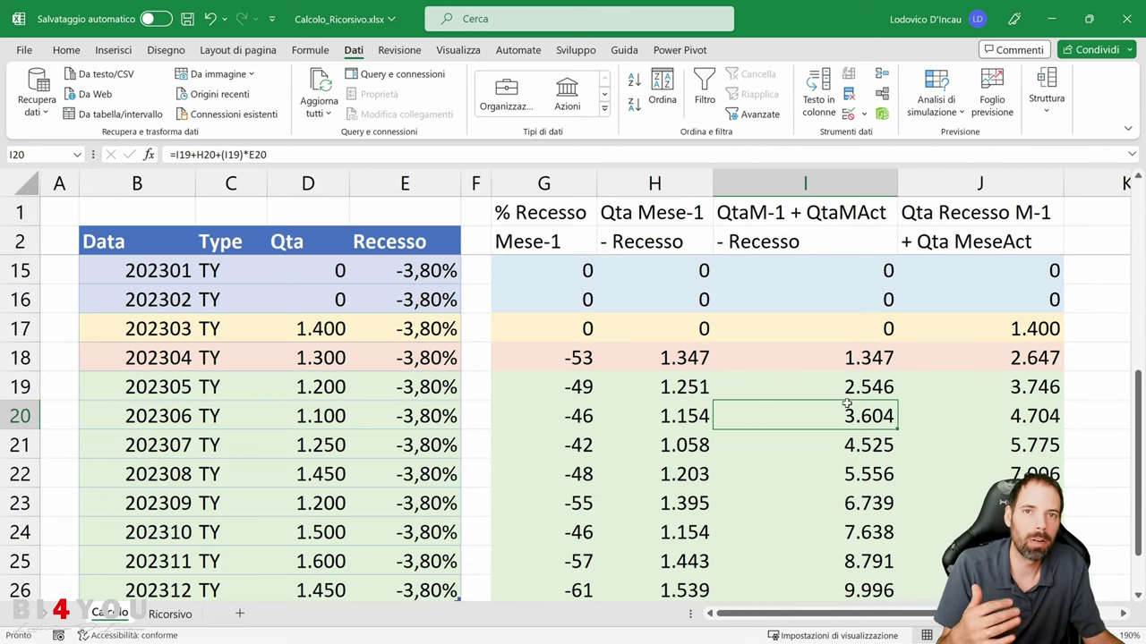
left_click(858, 445)
double_click(857, 445)
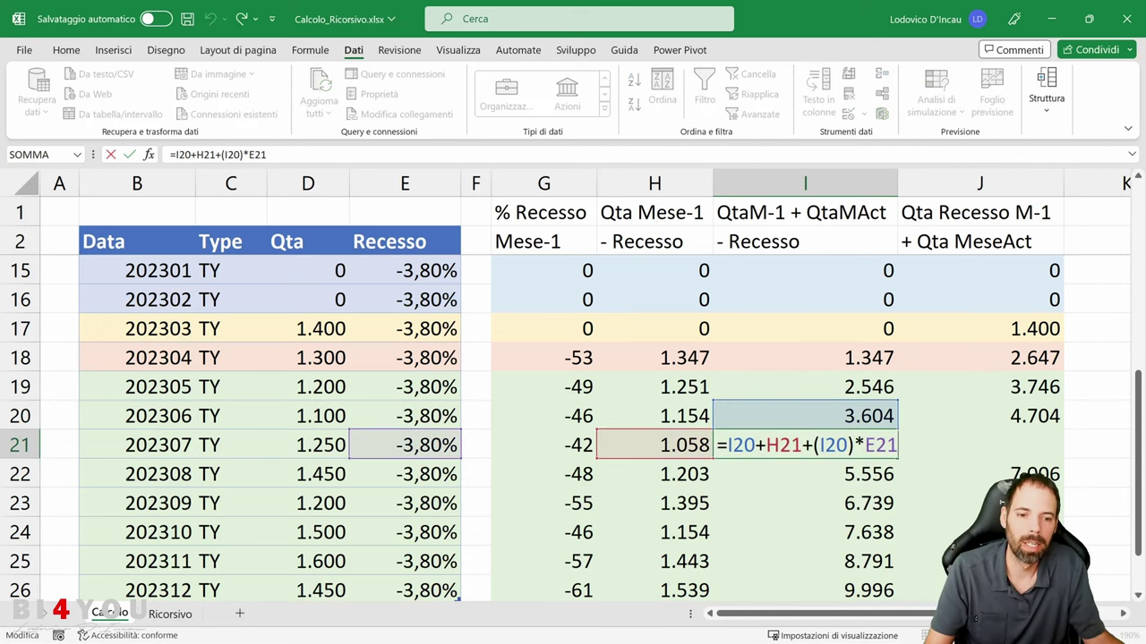
key("Escape")
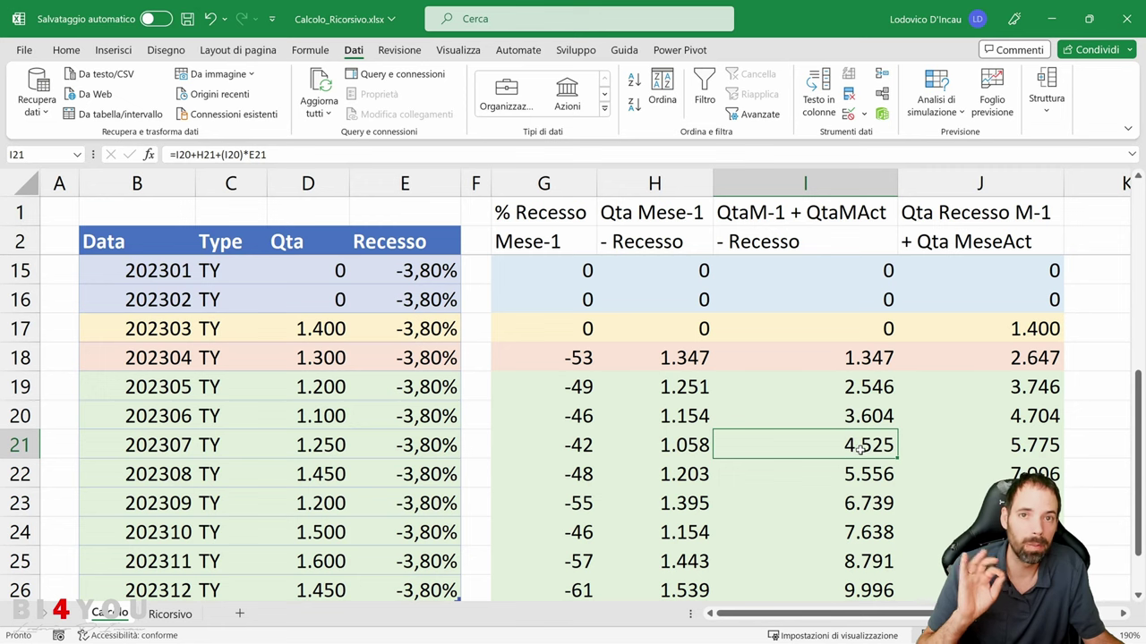
left_click(862, 418)
double_click(862, 417)
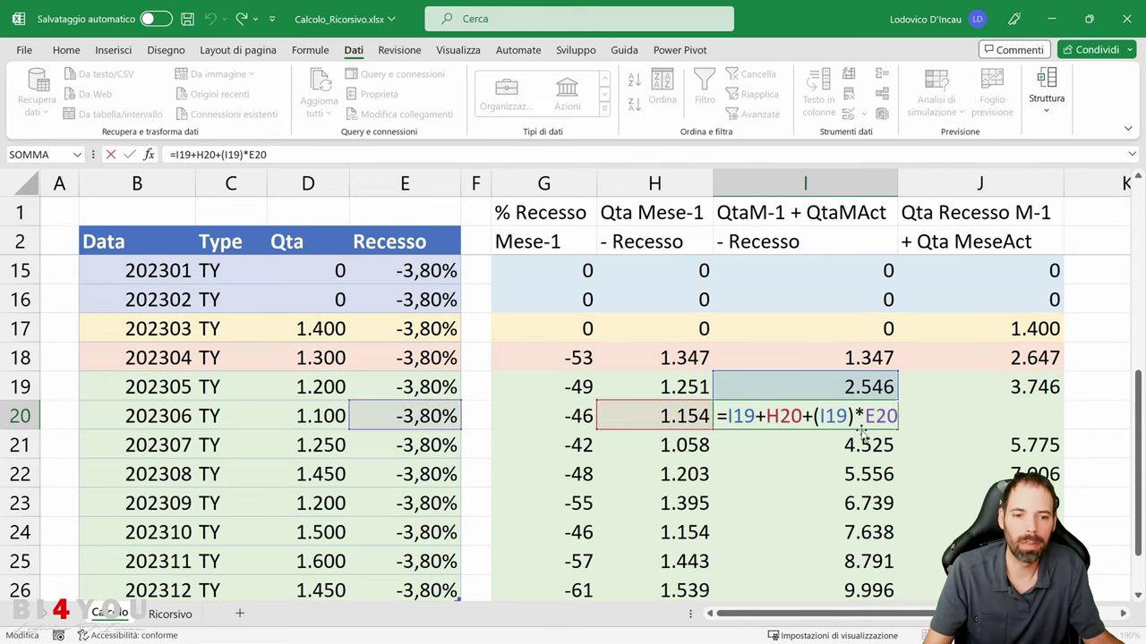
key("Escape")
left_click(858, 445)
double_click(858, 445)
key("Escape")
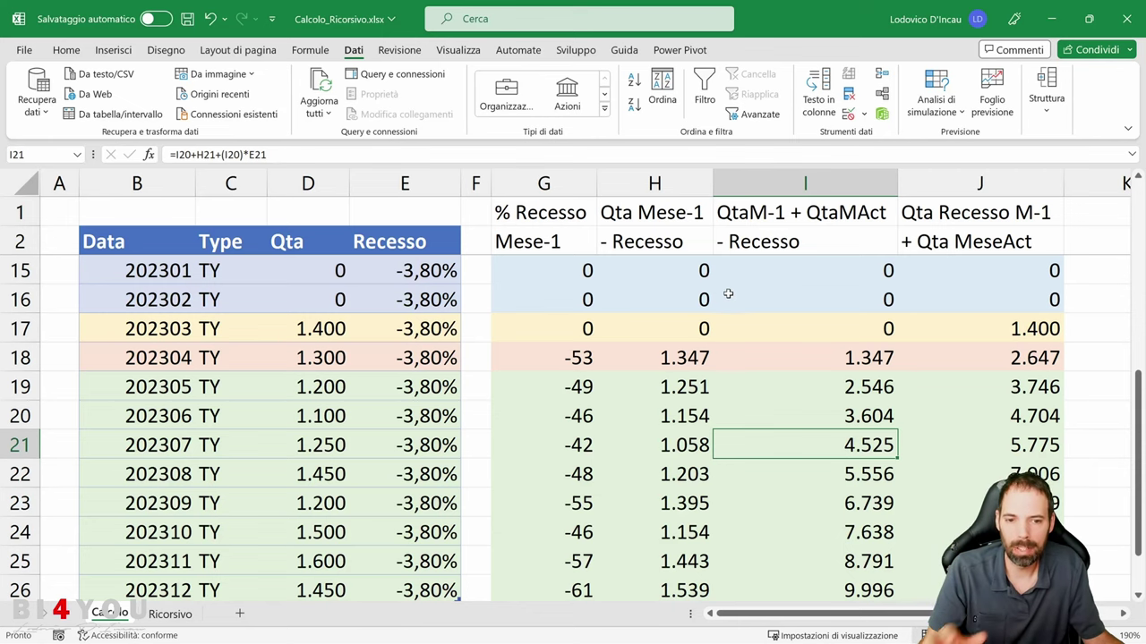
left_click(860, 386)
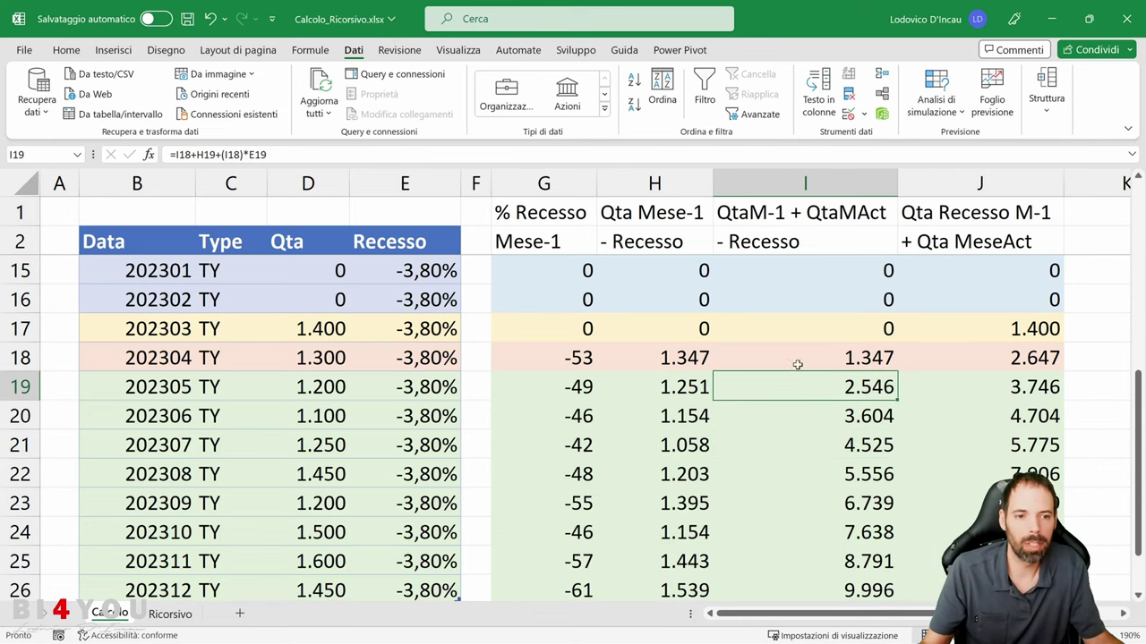
- Compare the I18 formula with the pivot table
scroll(728, 334, "down", 2)
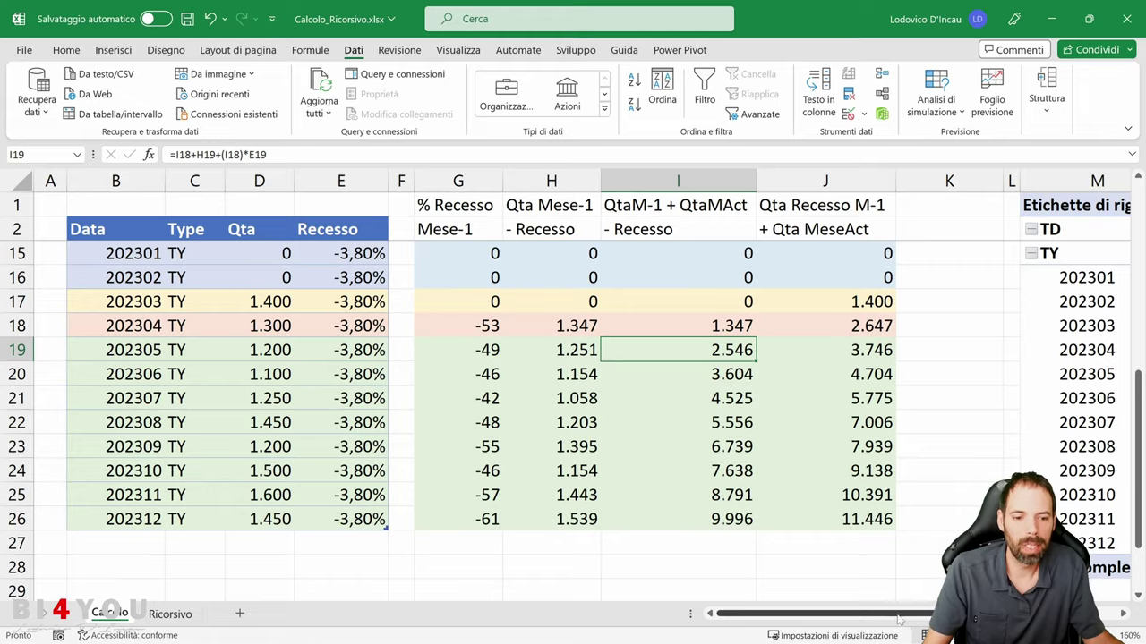
left_click_drag(805, 614, 908, 614)
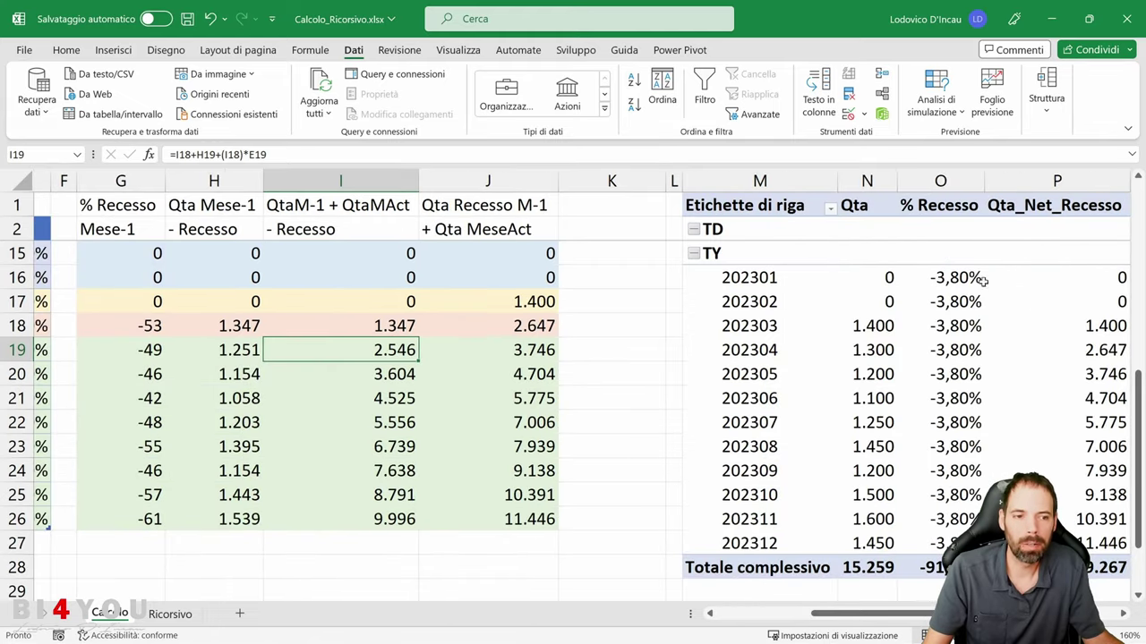
left_click(376, 325)
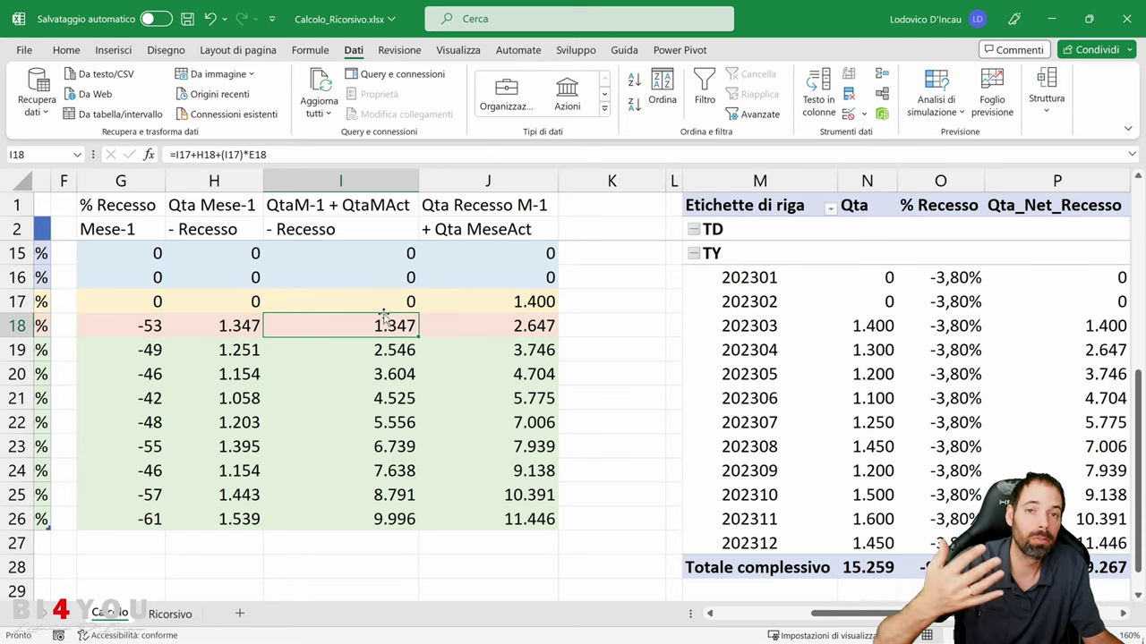
scroll(370, 303, "down", 1)
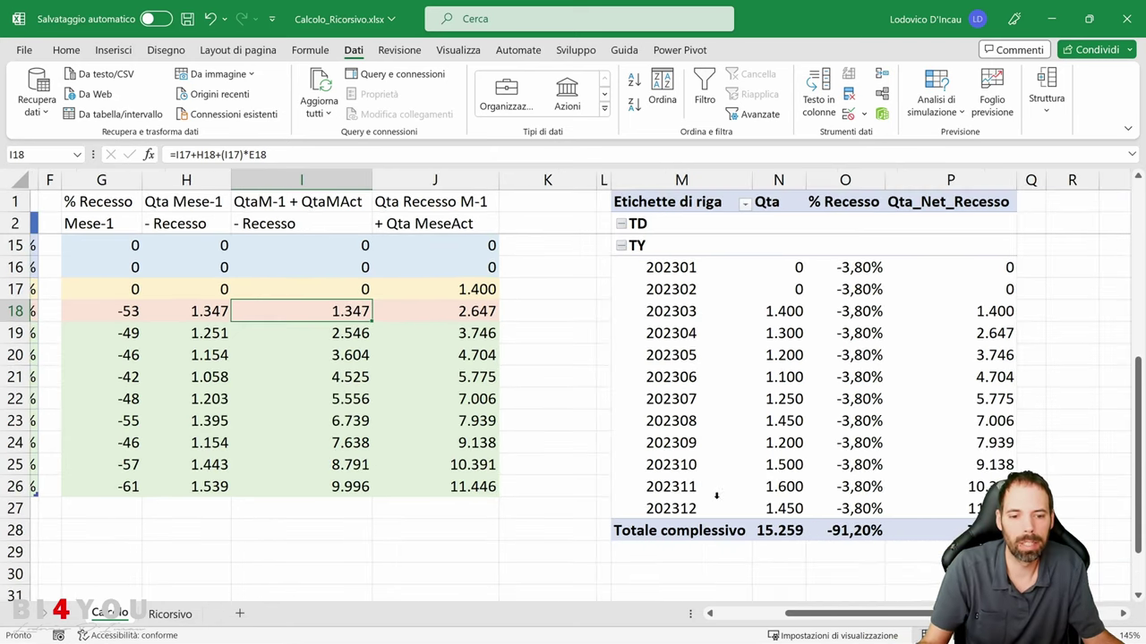
scroll(561, 419, "up", 2)
left_click_drag(820, 614, 743, 614)
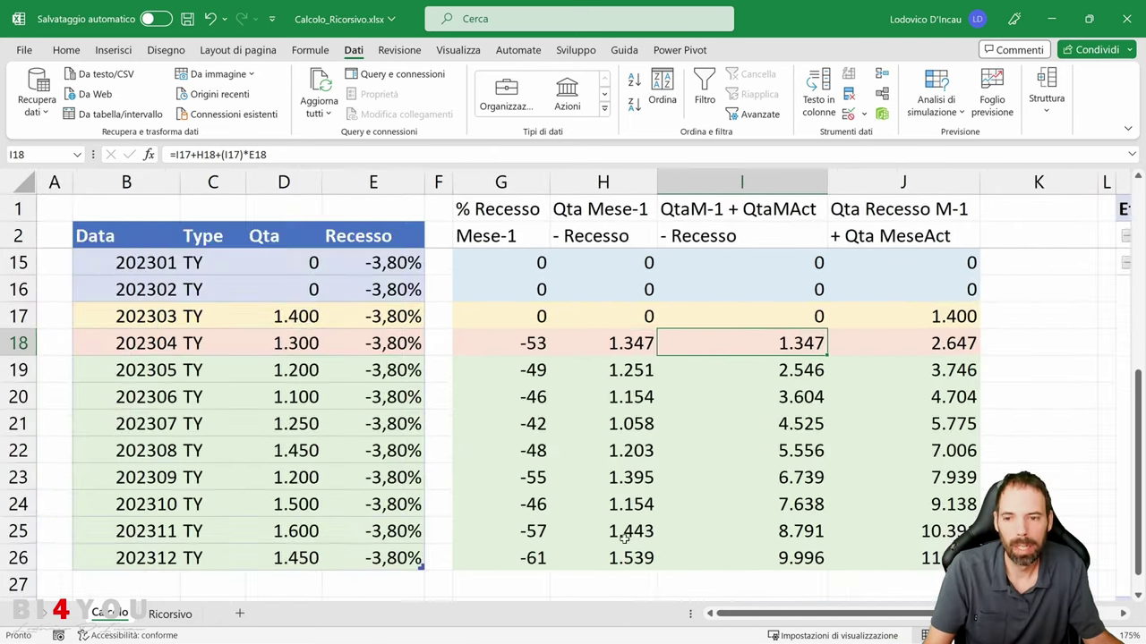
- Select the TD rows of the Data–Recesso table, B2:E13, as the query source
left_click(141, 242)
scroll(134, 269, "up", 2)
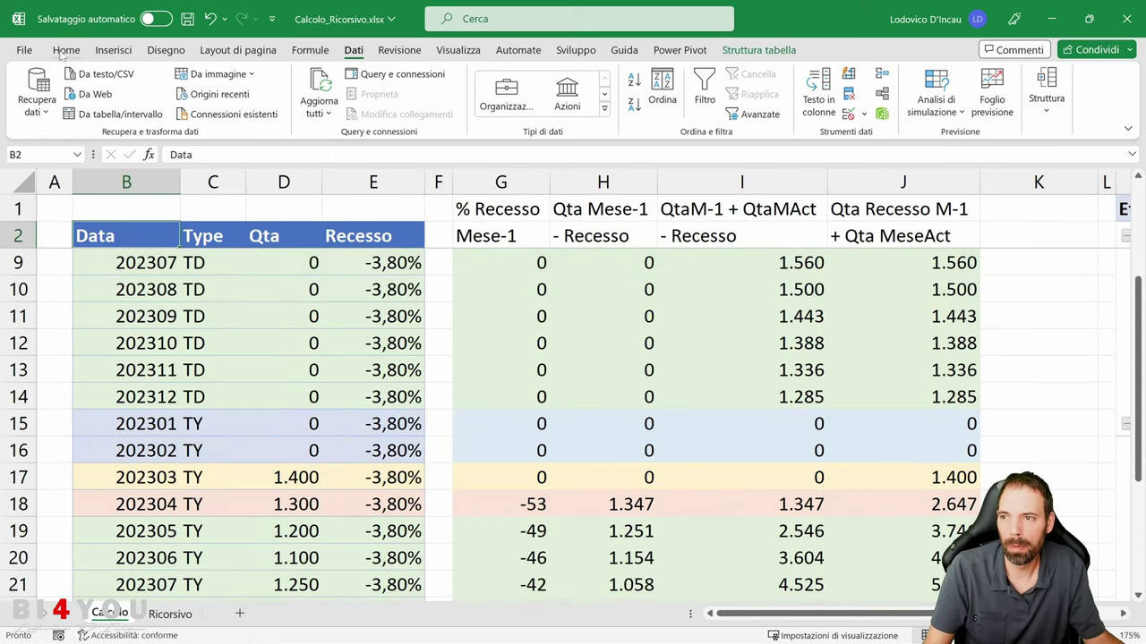
left_click_drag(119, 234, 428, 535)
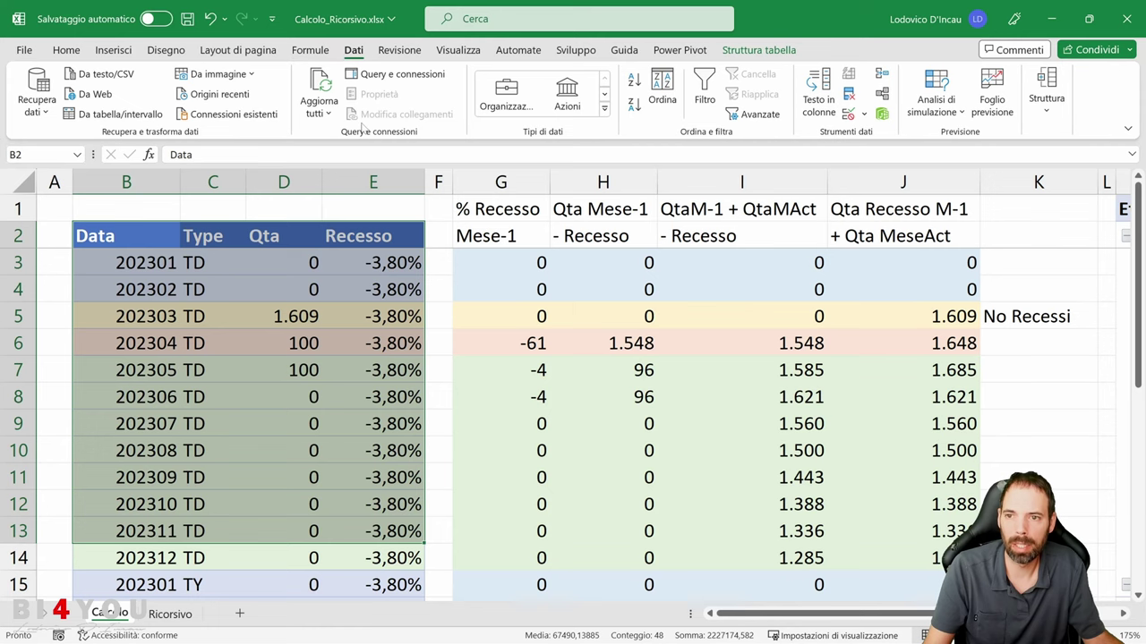
left_click(37, 94)
- Open the MyTableWithIndex query preview and resize the Queries pane to show Qta_Recesso_Month
left_click(134, 359)
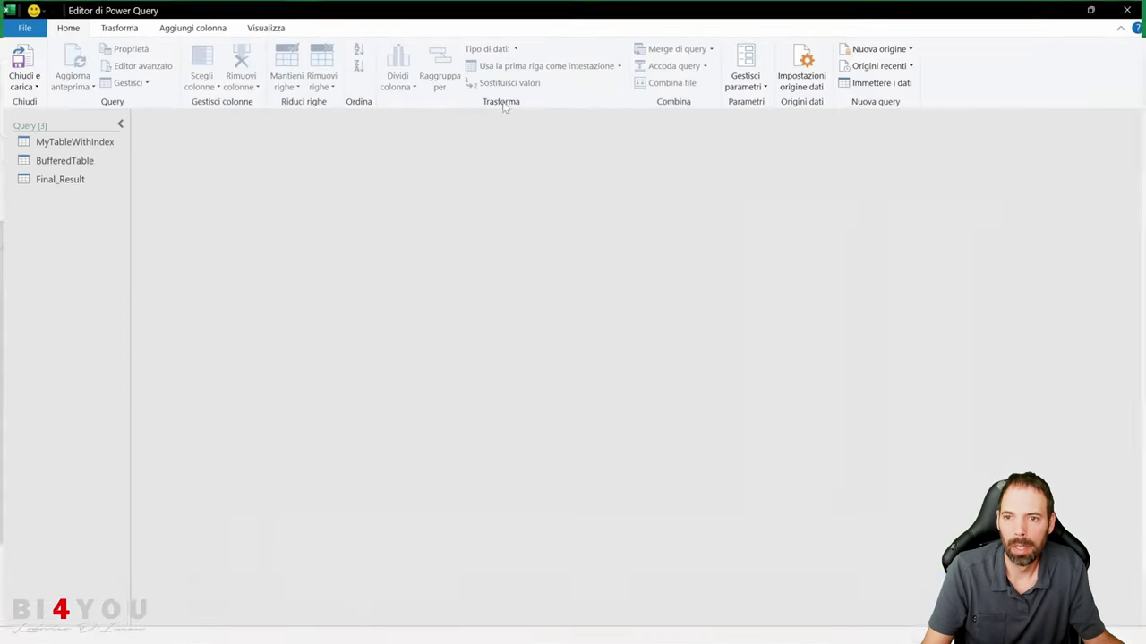
left_click(72, 142)
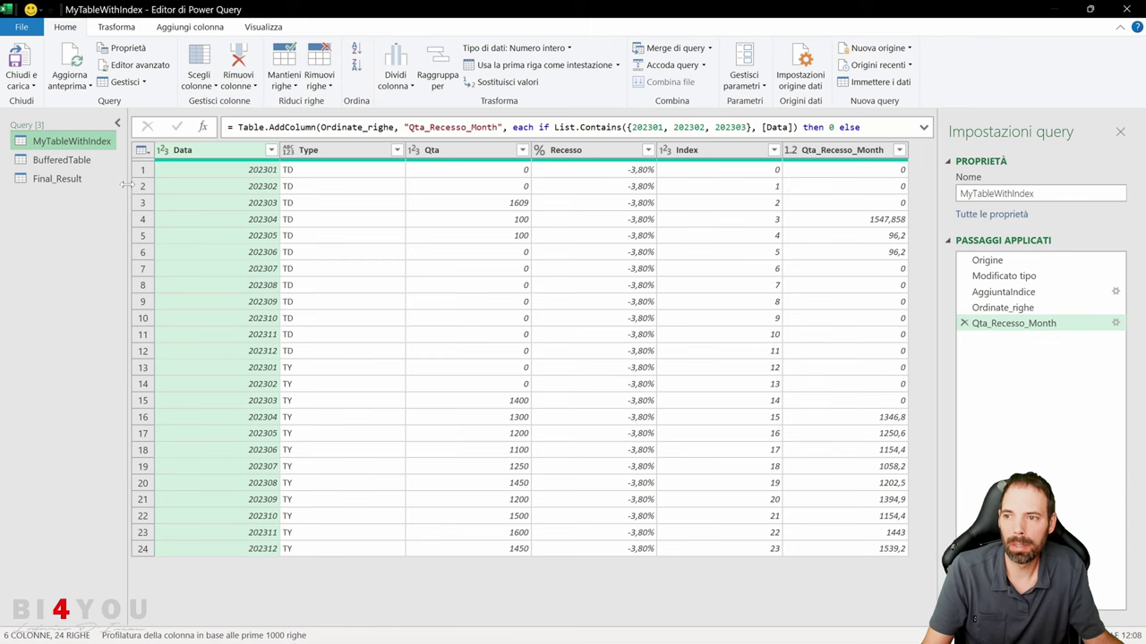
left_click_drag(127, 185, 170, 212)
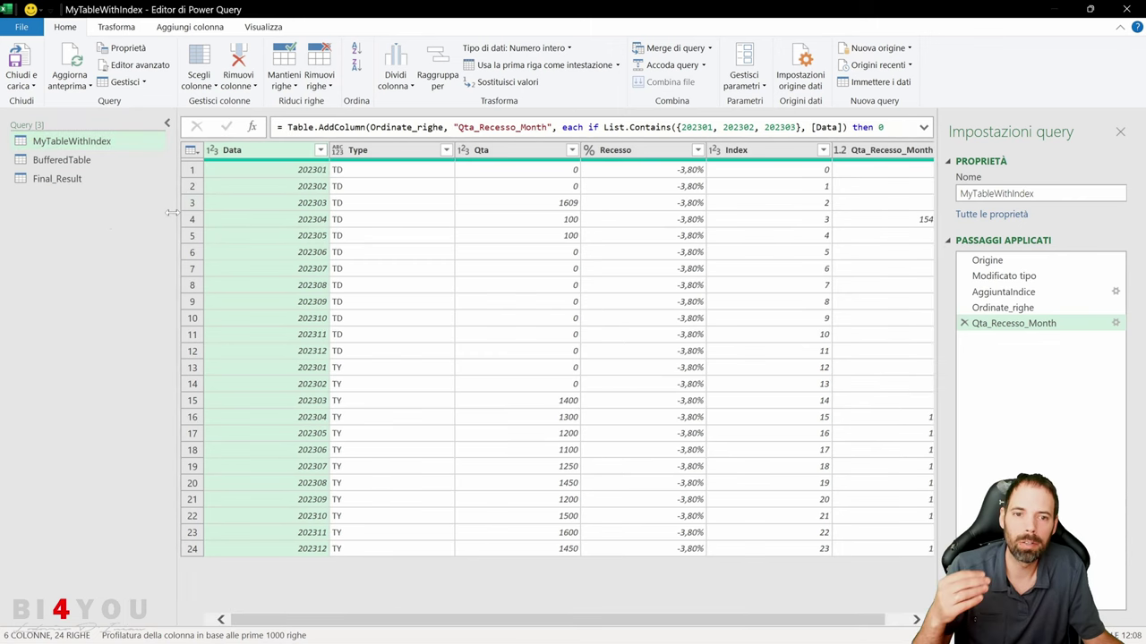
left_click(736, 150)
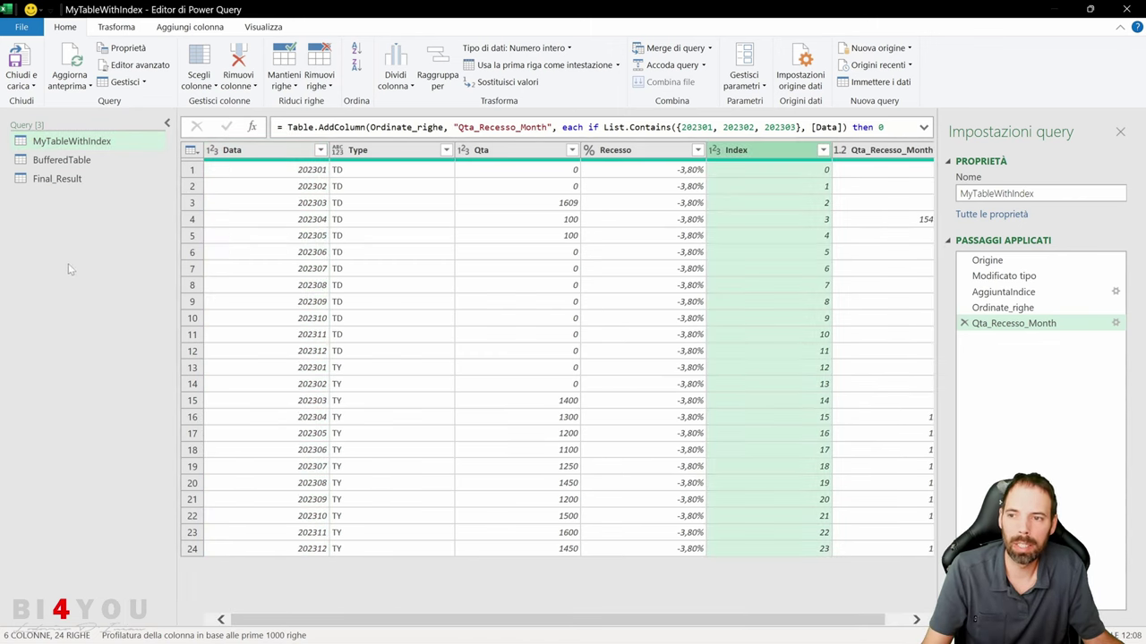
left_click_drag(176, 243, 137, 243)
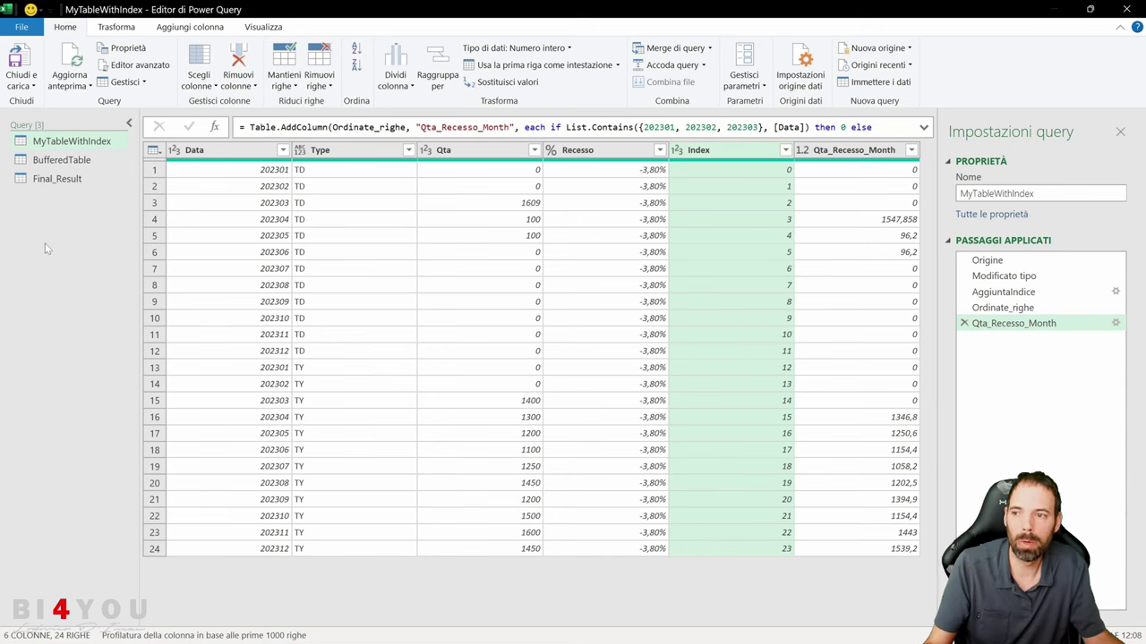
- Restore down the Power Query Editor and position it so the worksheet's recess calculations show
left_click_drag(351, 13, 611, 410)
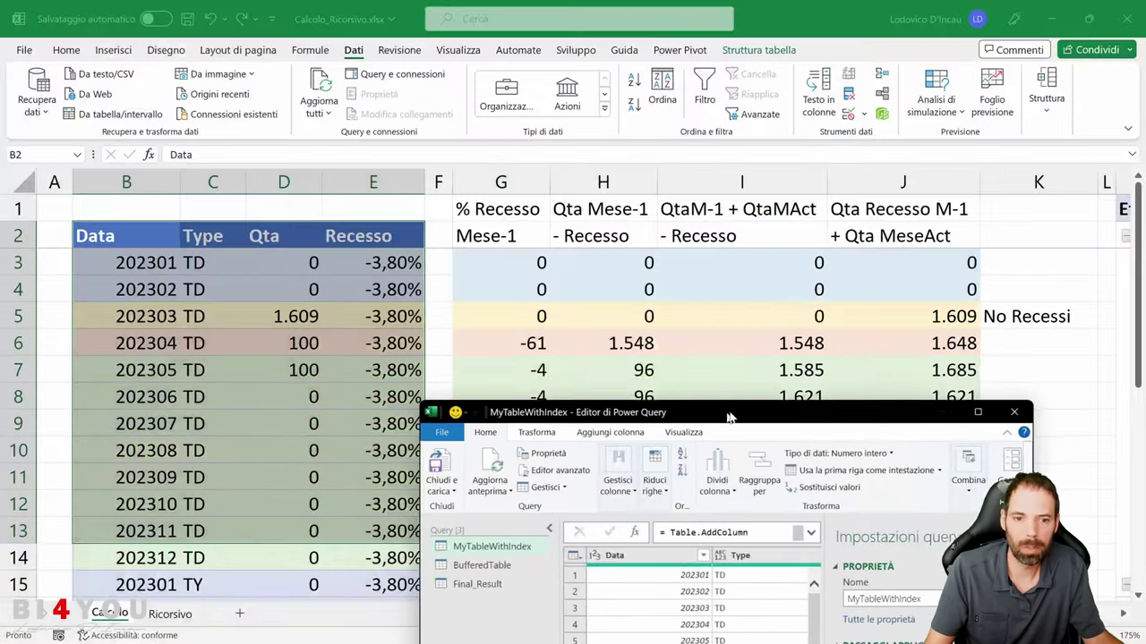
left_click_drag(808, 418, 715, 477)
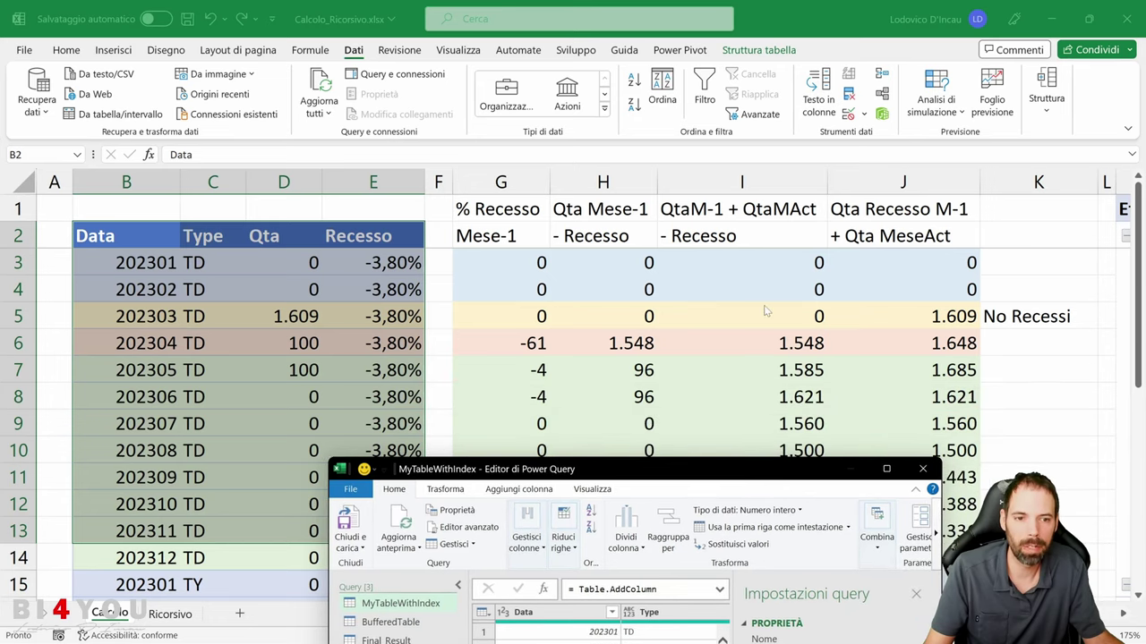
left_click_drag(752, 471, 761, 190)
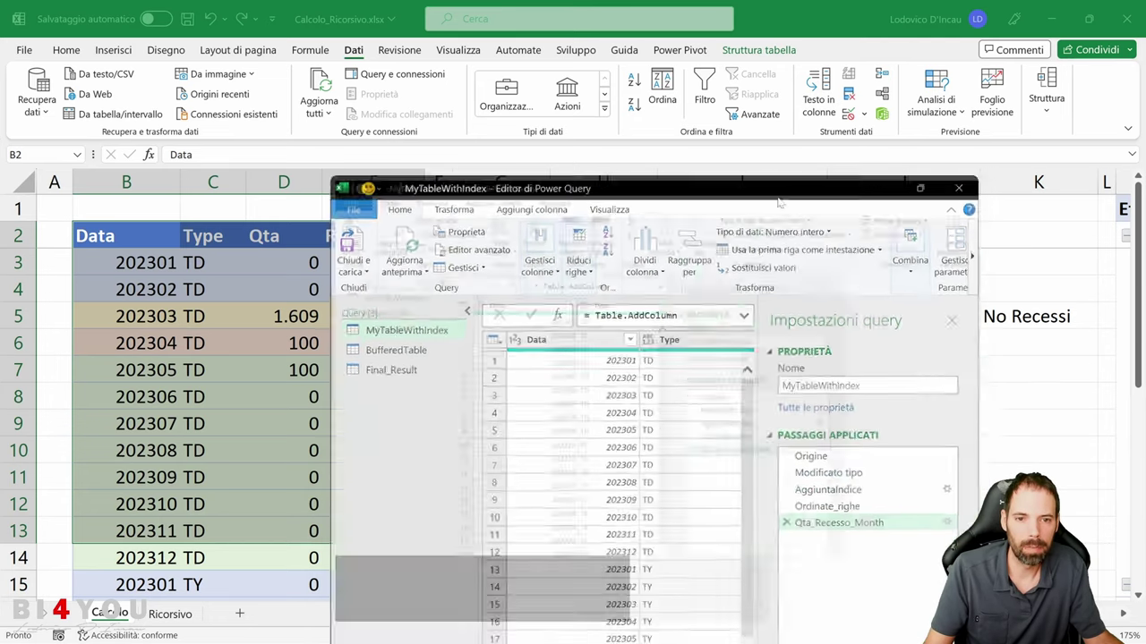
double_click(760, 189)
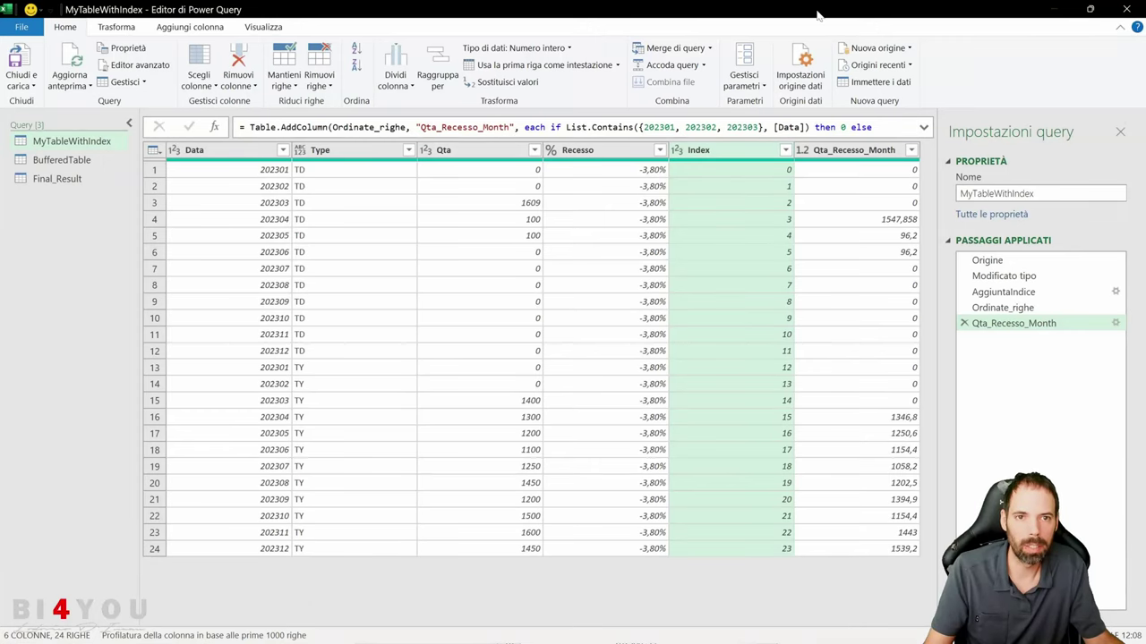
left_click_drag(821, 16, 609, 229)
- Close the Power Query Editor to return to the Calcolo sheet
left_click(895, 222)
left_click(671, 413)
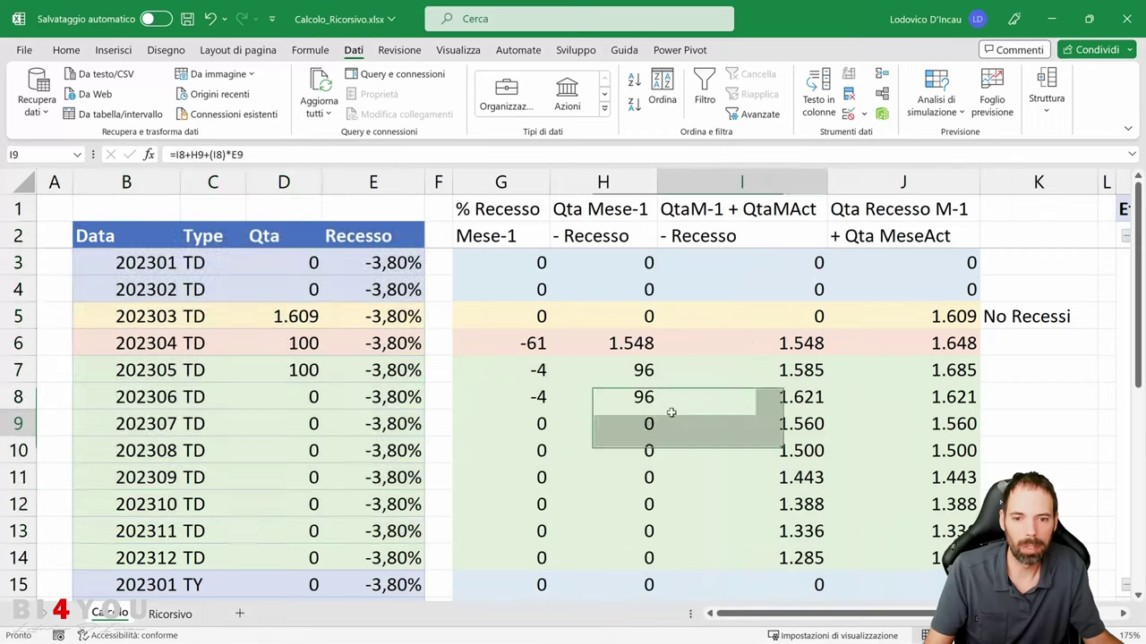
scroll(632, 340, "down", 3)
scroll(638, 336, "up", 3)
- Review calculation columns H, I and J, then relaunch the Power Query Editor from Get Data
left_click(616, 179)
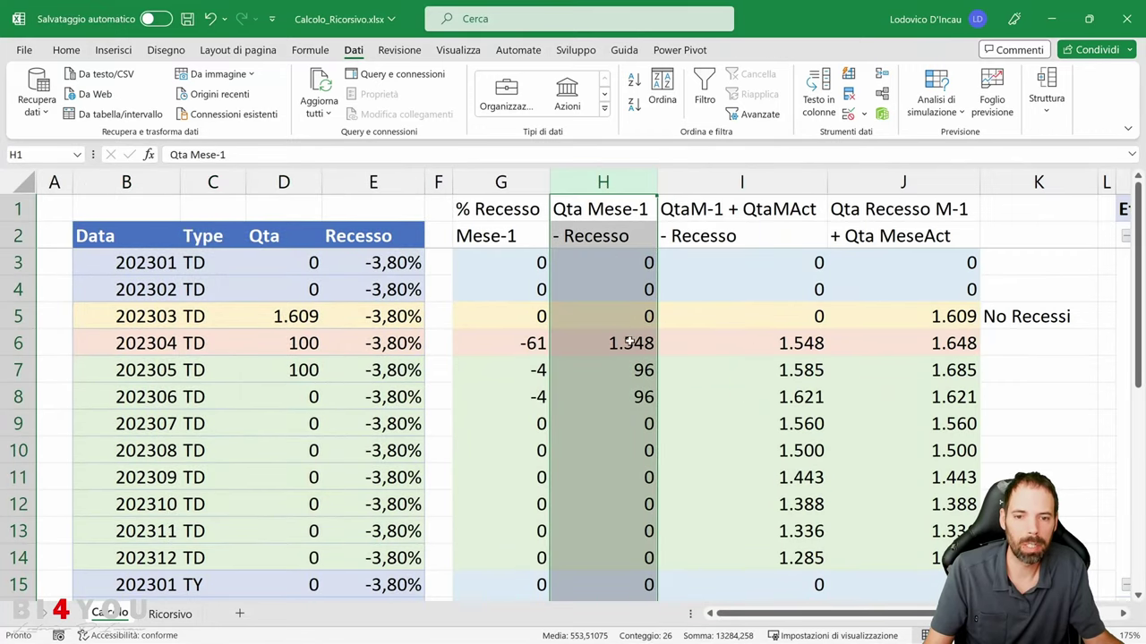
left_click(746, 181)
left_click(935, 181)
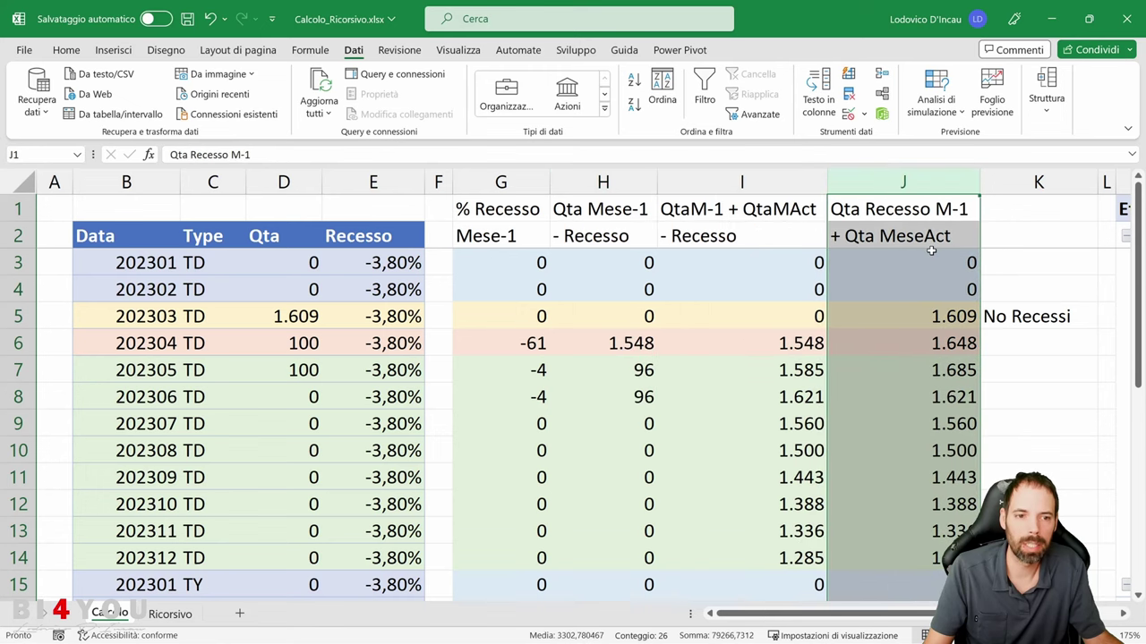
left_click(37, 90)
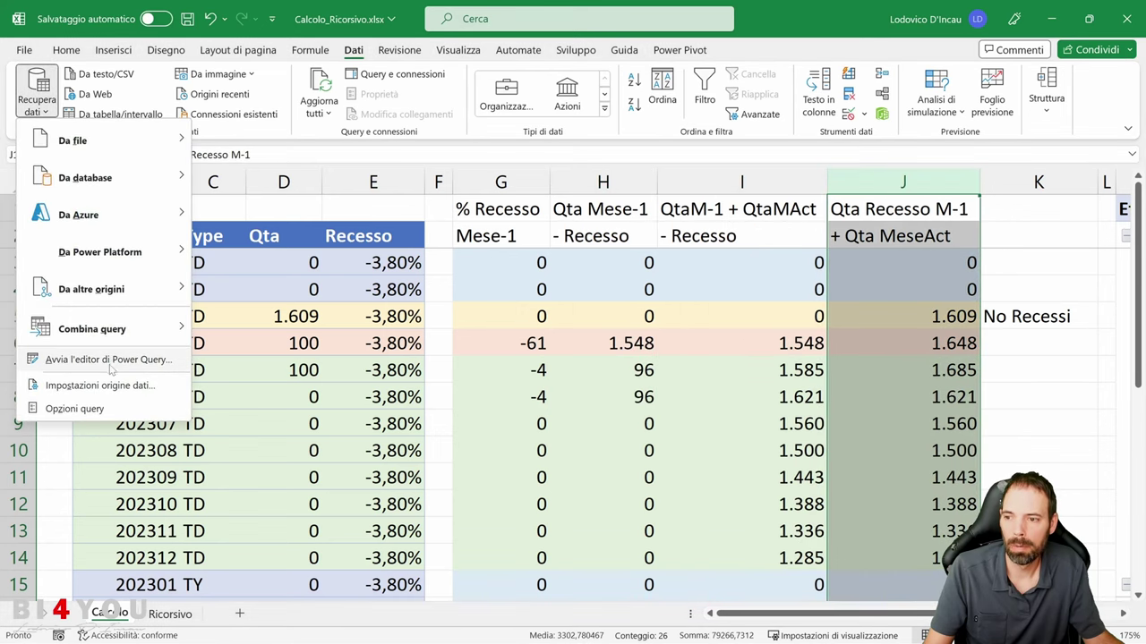
left_click(98, 360)
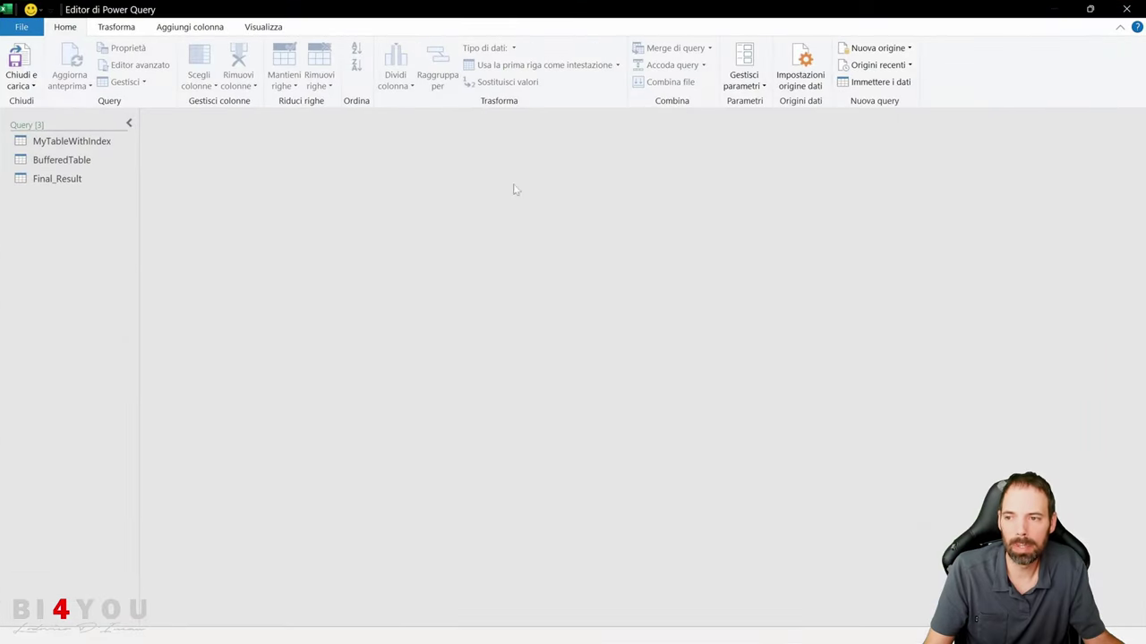
- Step through MyTableWithIndex's Source, type-change and index-adding applied steps
left_click(70, 141)
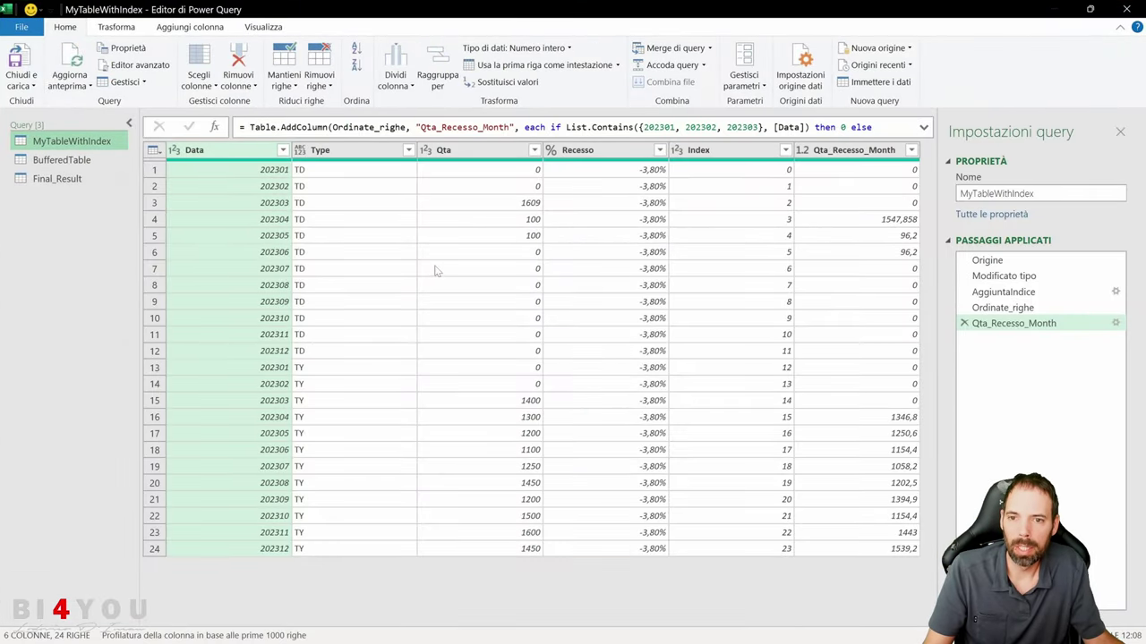
left_click(984, 261)
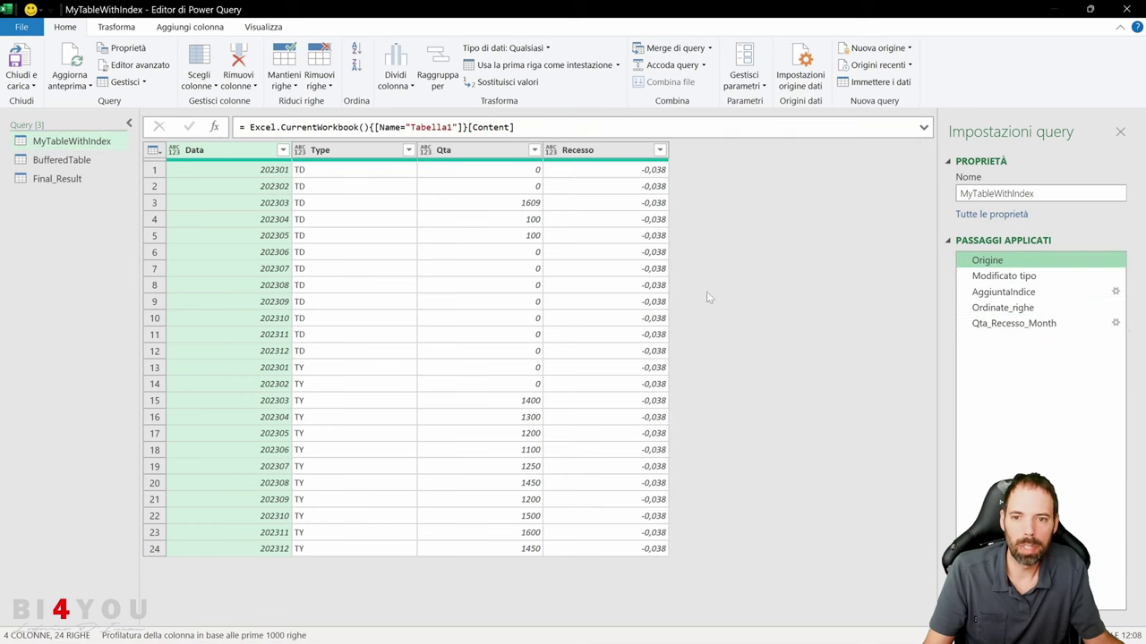
left_click(1003, 275)
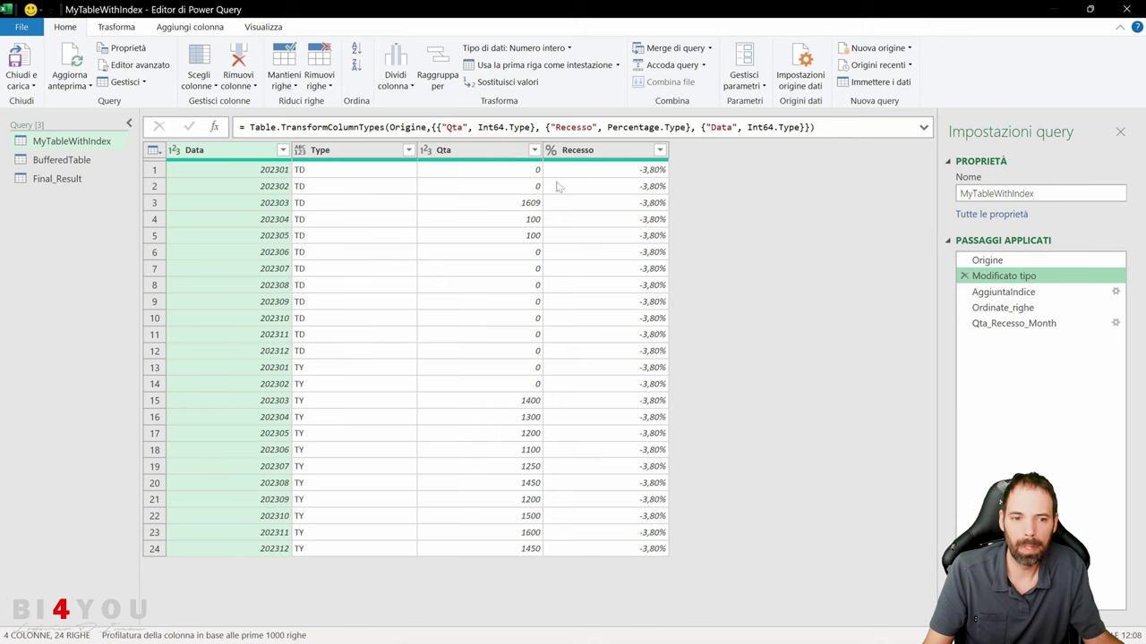
left_click(1003, 289)
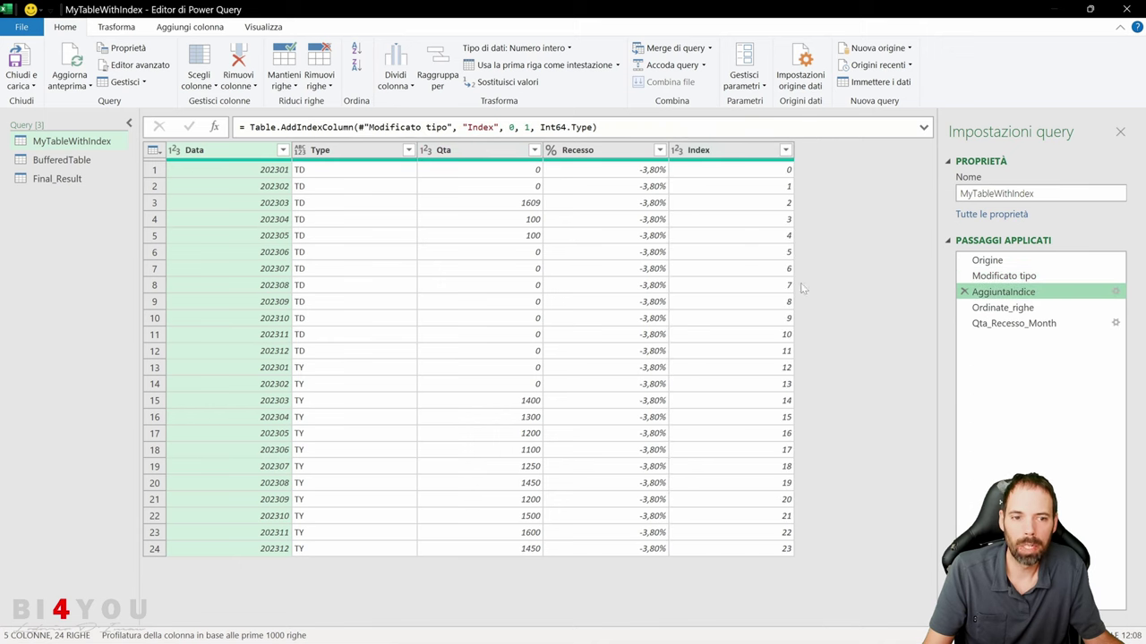
left_click(1003, 277)
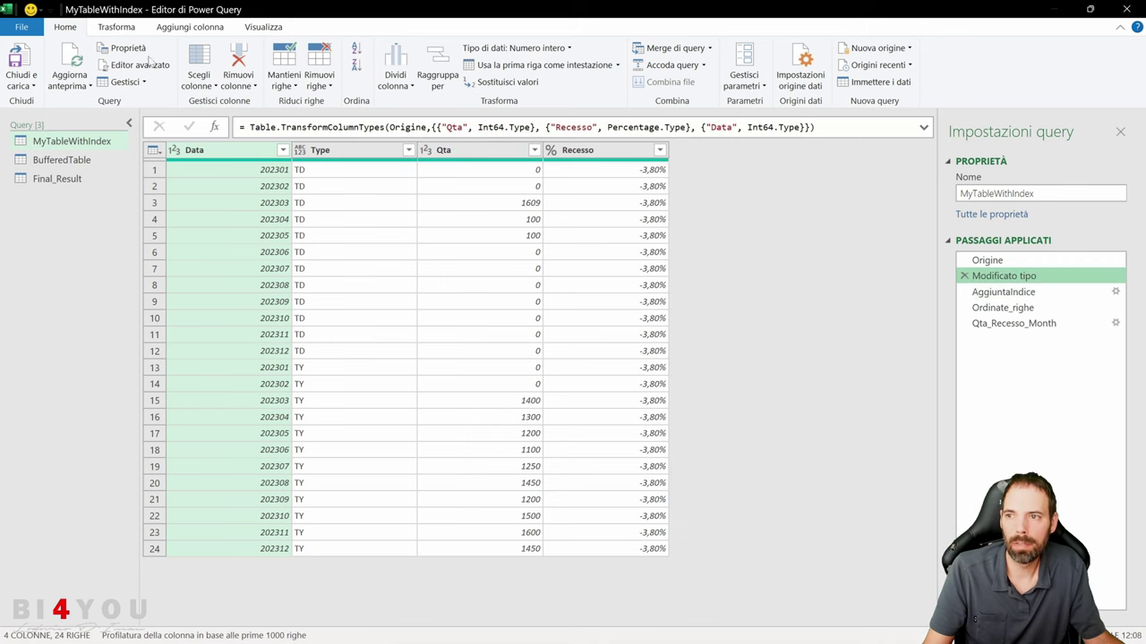
- Show the Add Column > Index Column > From 0 option, then view the AggiuntaIndice step
left_click(120, 28)
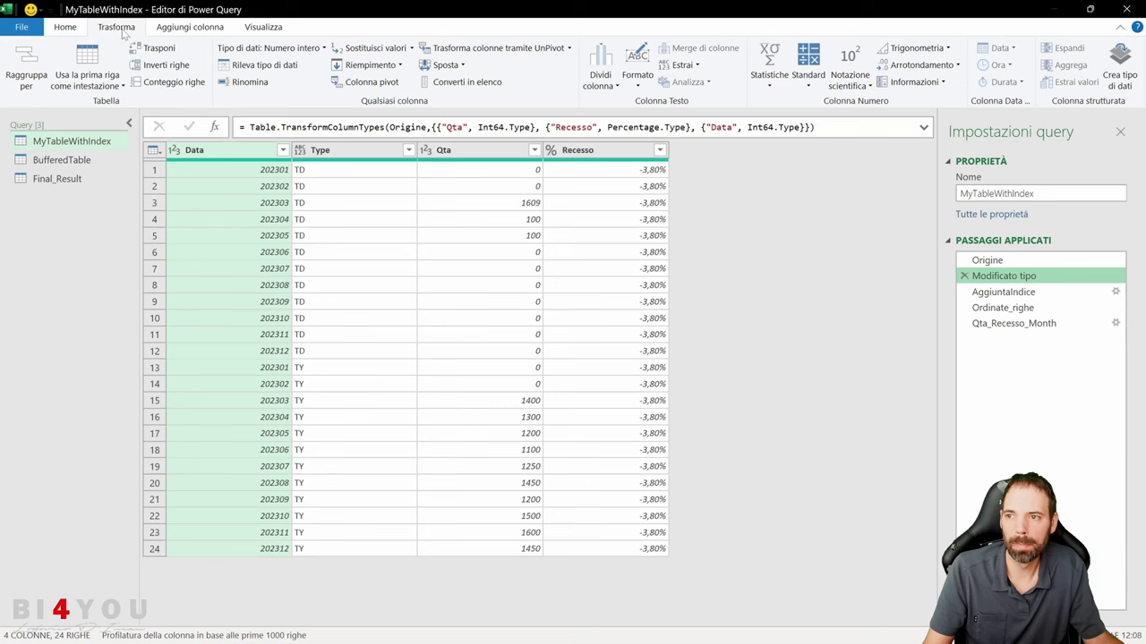
left_click(184, 31)
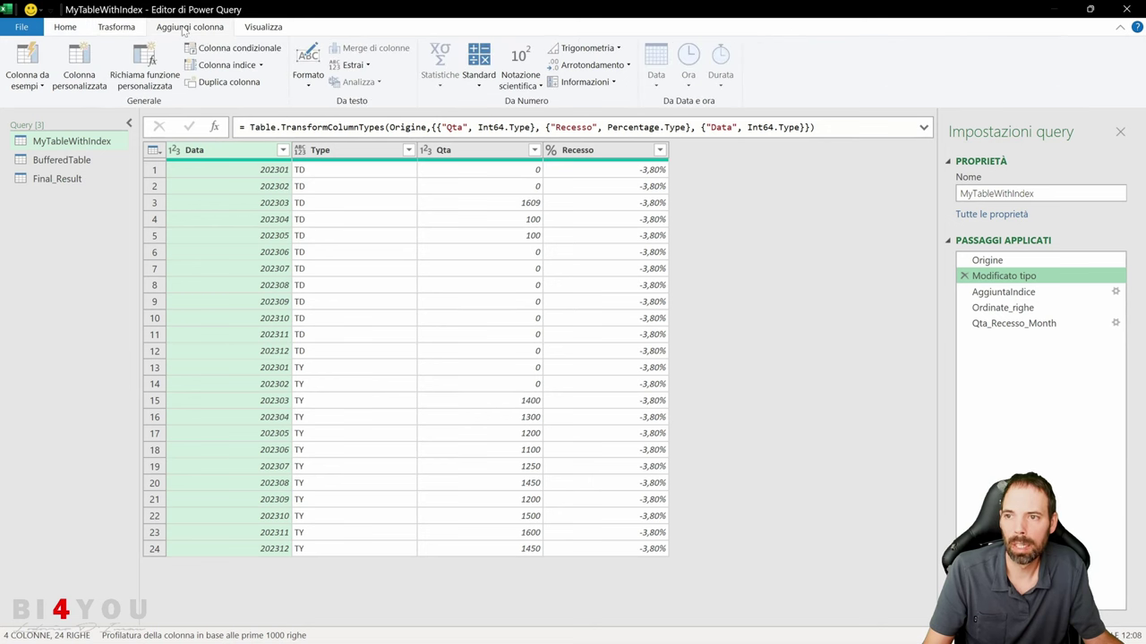
left_click(260, 65)
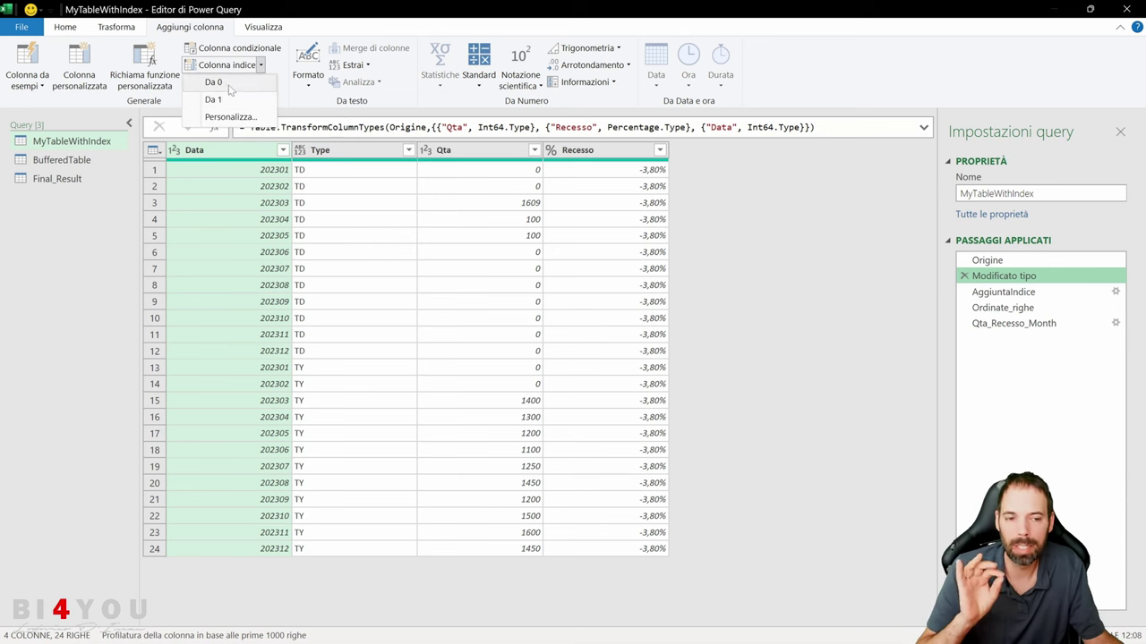
left_click(1023, 294)
left_click(1022, 294)
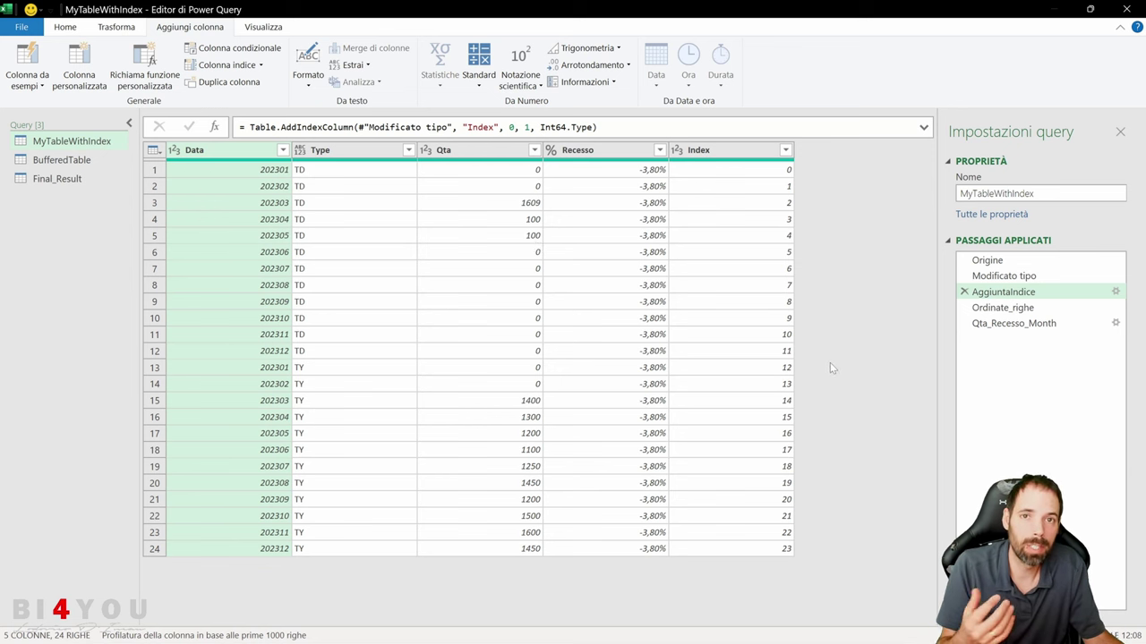
- Inspect the Ordinate_righe step's sort settings on the Type and Data columns
left_click(994, 308)
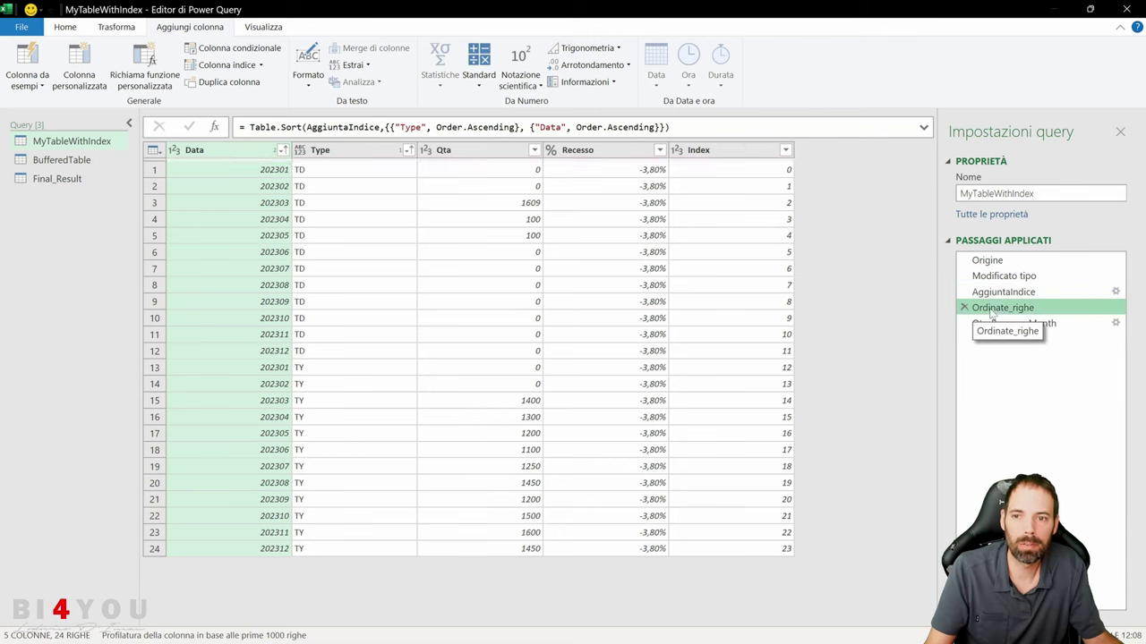
left_click(365, 150)
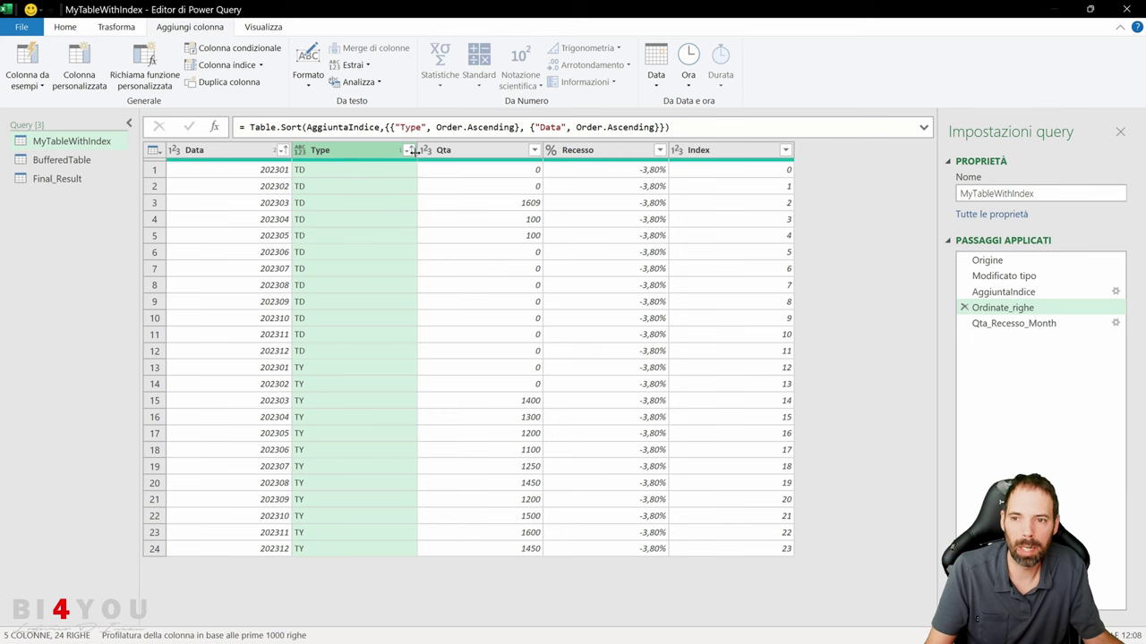
left_click(410, 150)
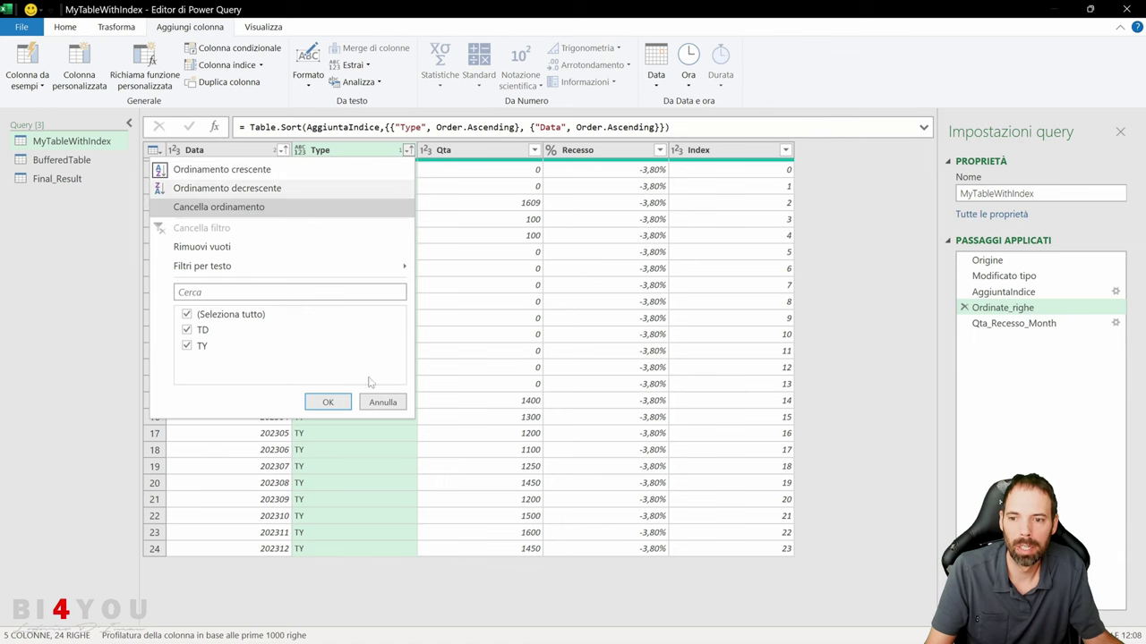
left_click(375, 406)
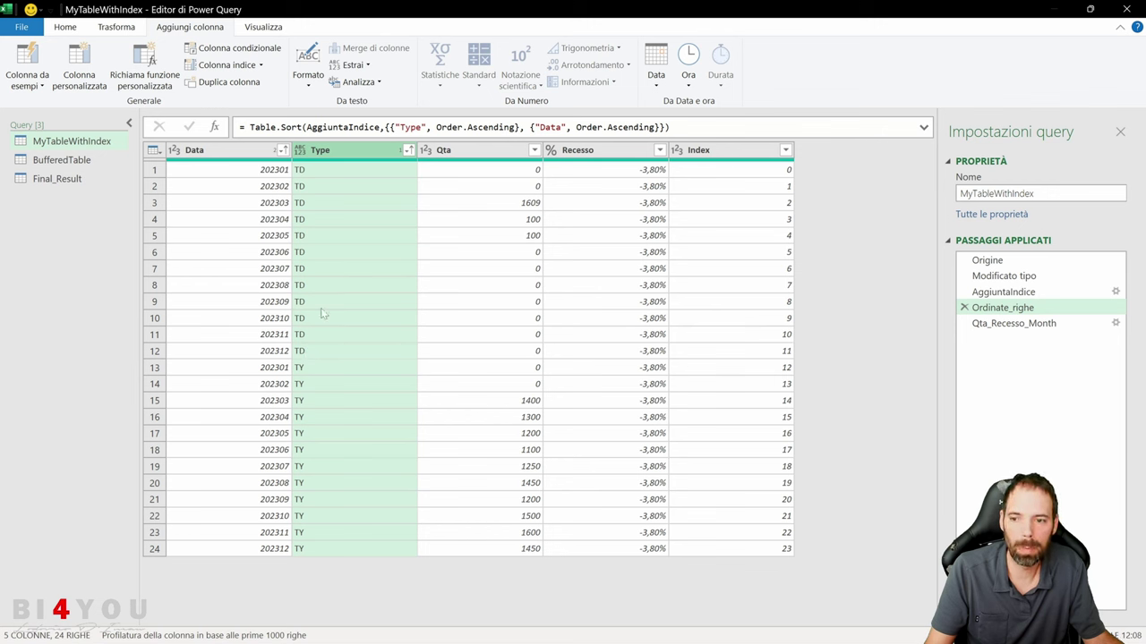
left_click(282, 150)
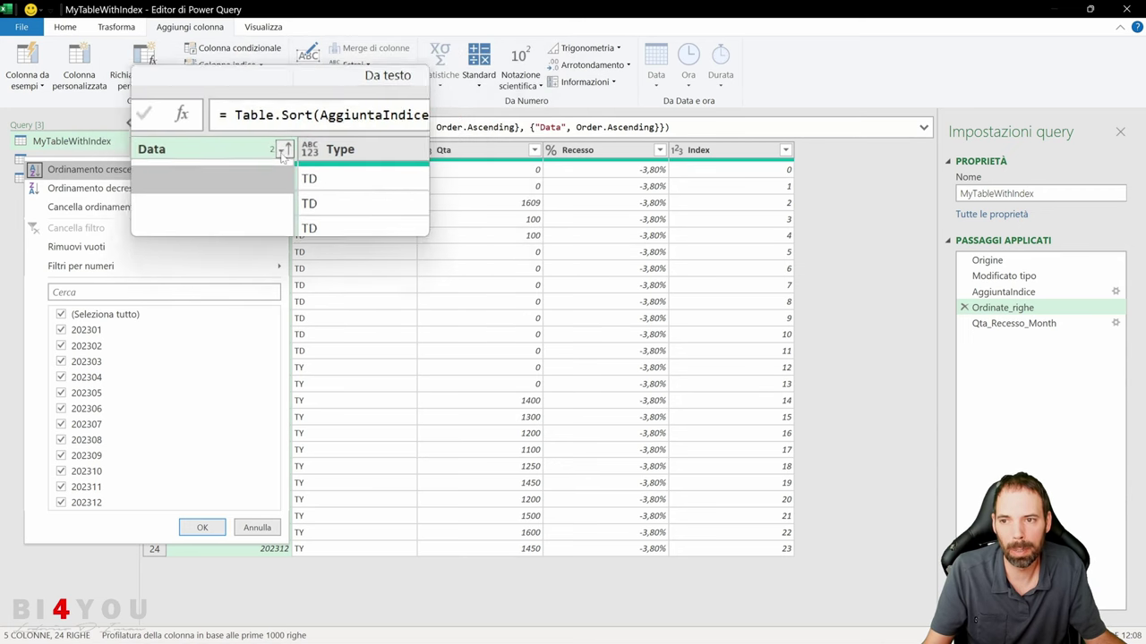
left_click(393, 152)
- Check Data values from row 1 to 202312 in row 12, comparing AggiuntaIndice with Ordinate_righe
left_click(383, 152)
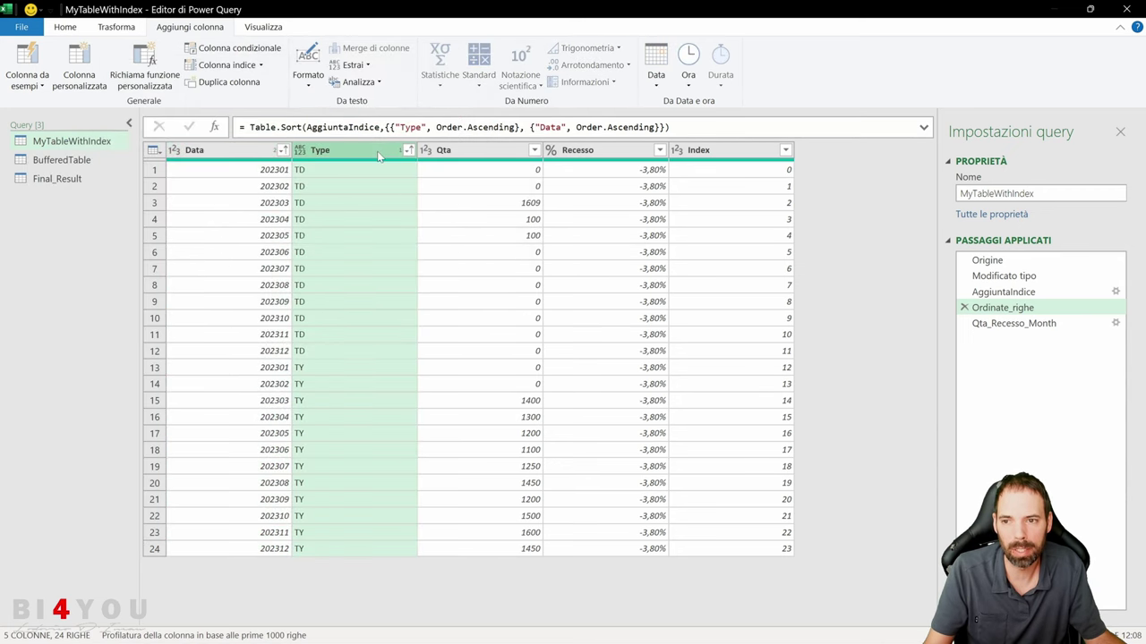
left_click(233, 154)
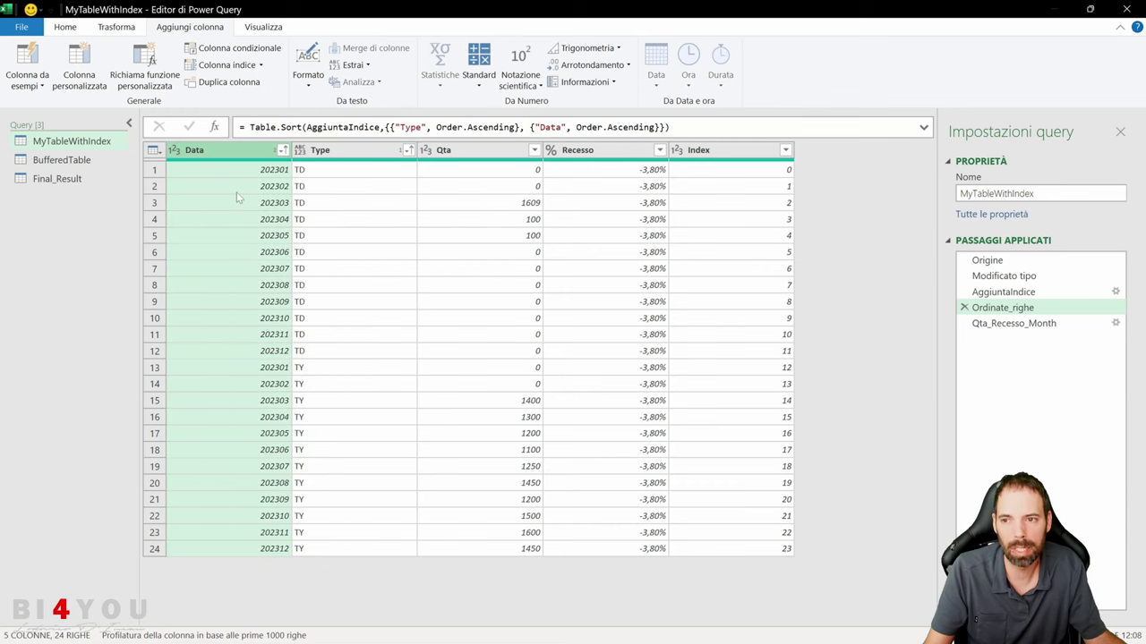
left_click(271, 173)
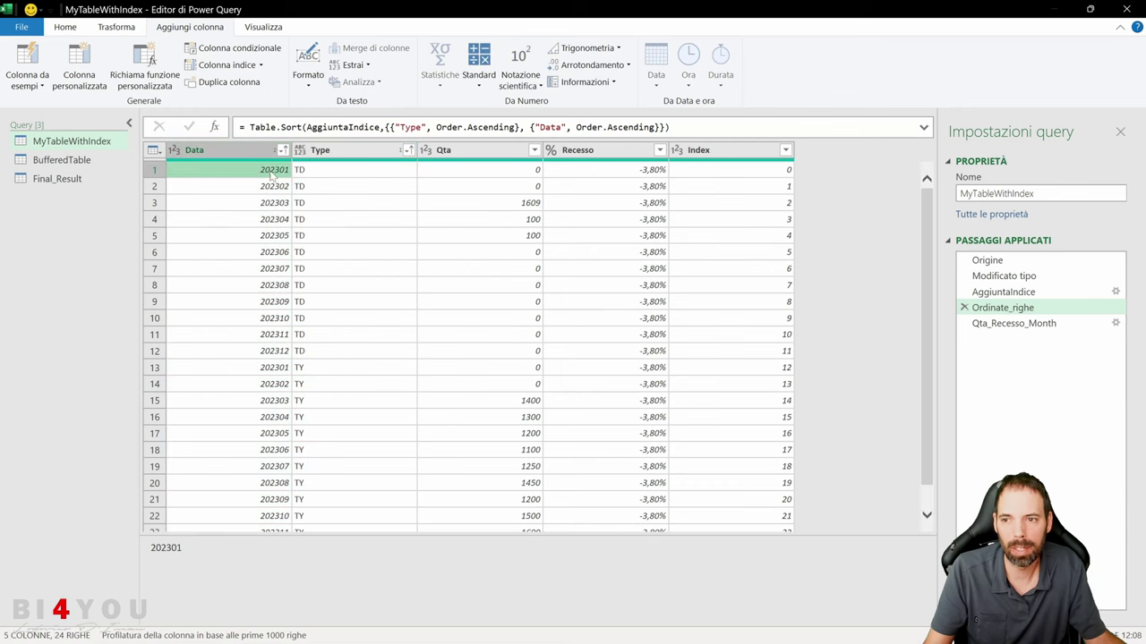
left_click(281, 352)
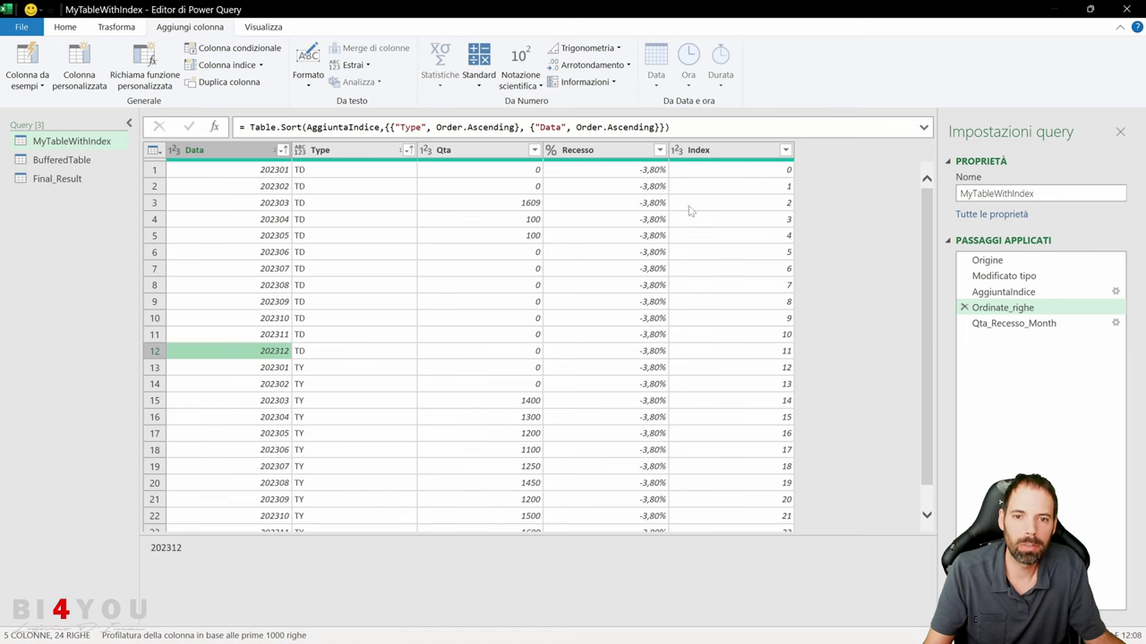
left_click(998, 294)
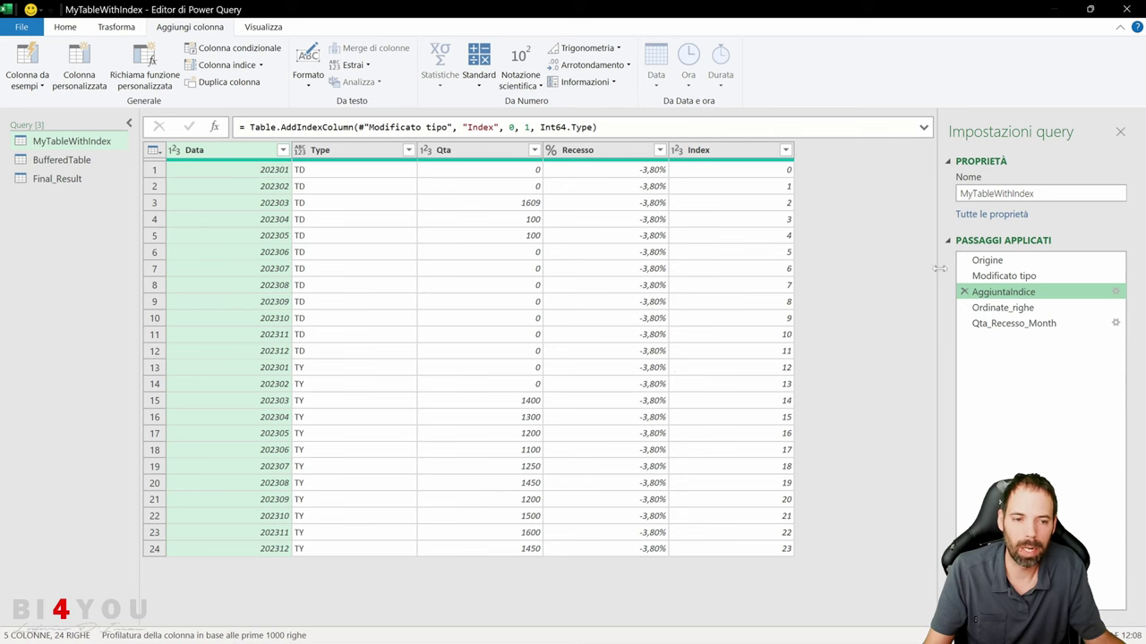
left_click(1016, 310)
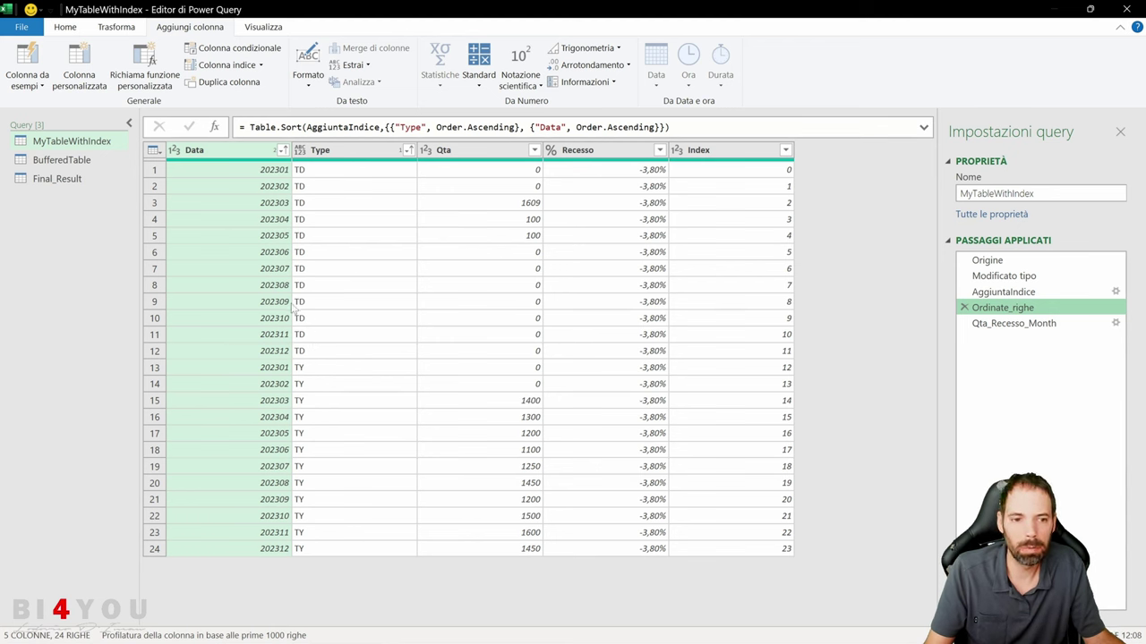
- Select the Qta_Recesso_Month step, re-maximize the editor, and show all field values of row 202304 TD
left_click(976, 323)
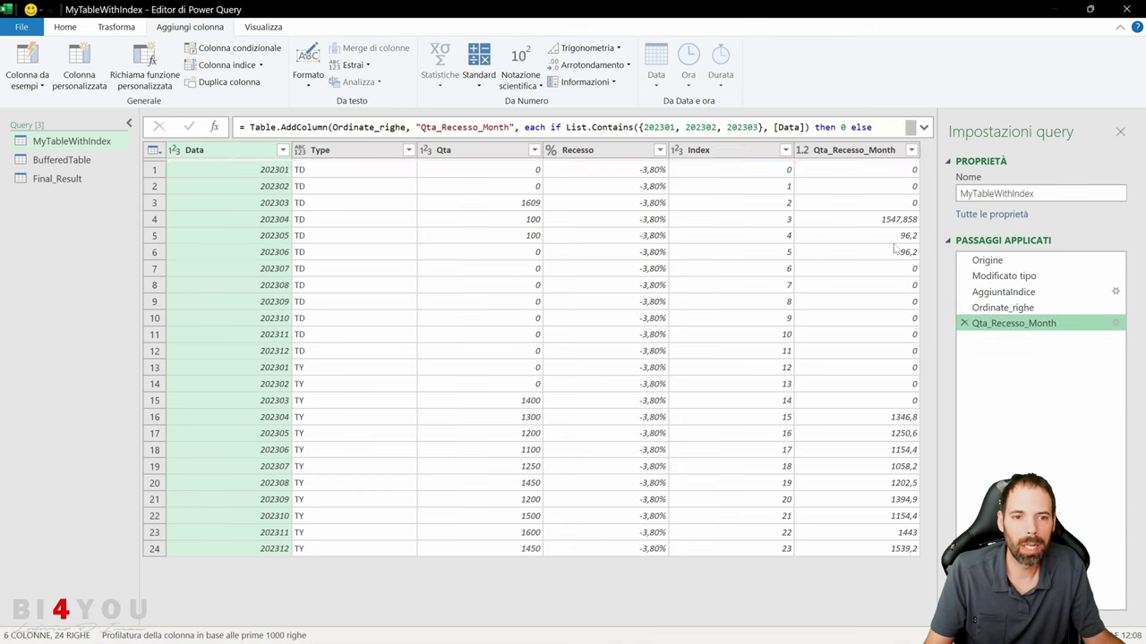
left_click_drag(771, 28, 586, 143)
double_click(585, 143)
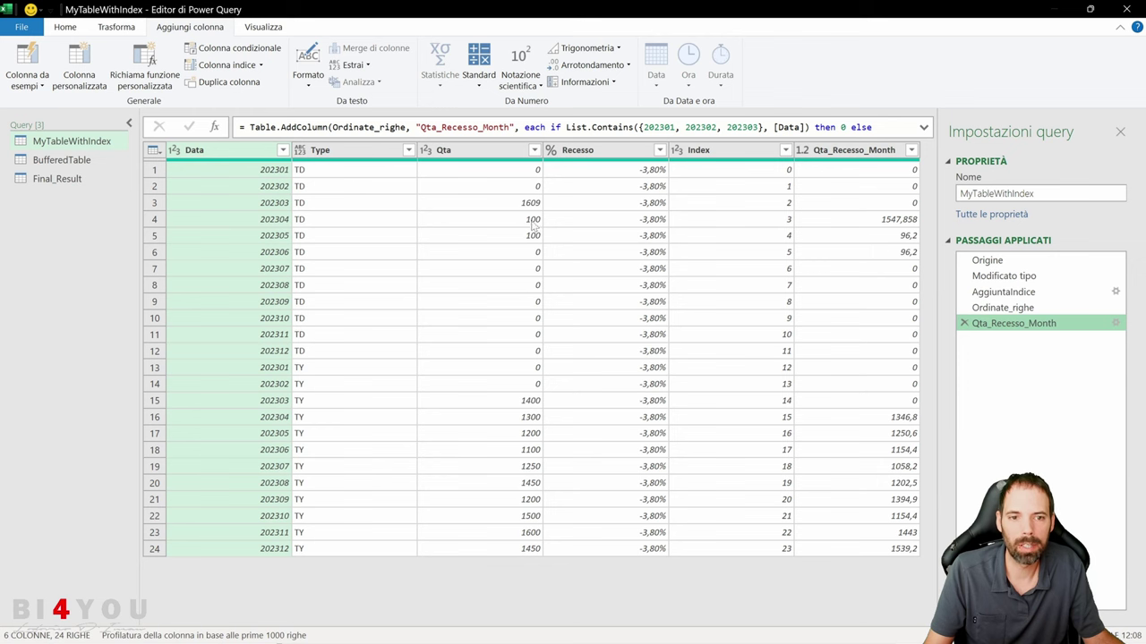
left_click(153, 220)
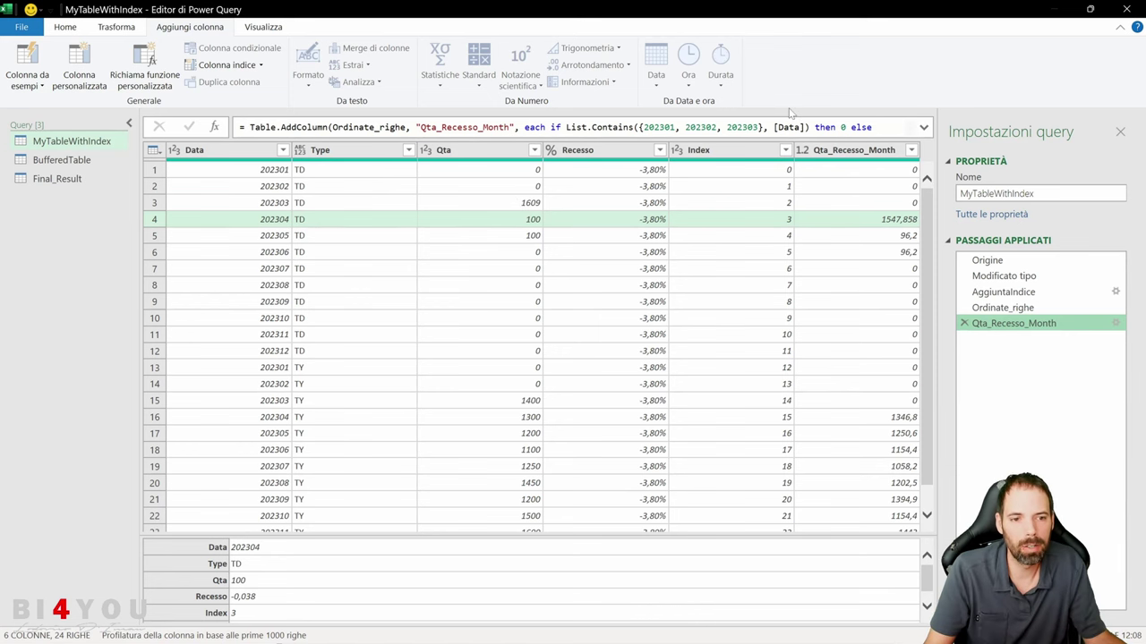
- Expand the formula bar to show the whole Qta_Recesso_Month formula, and cancel a new custom column
left_click(923, 127)
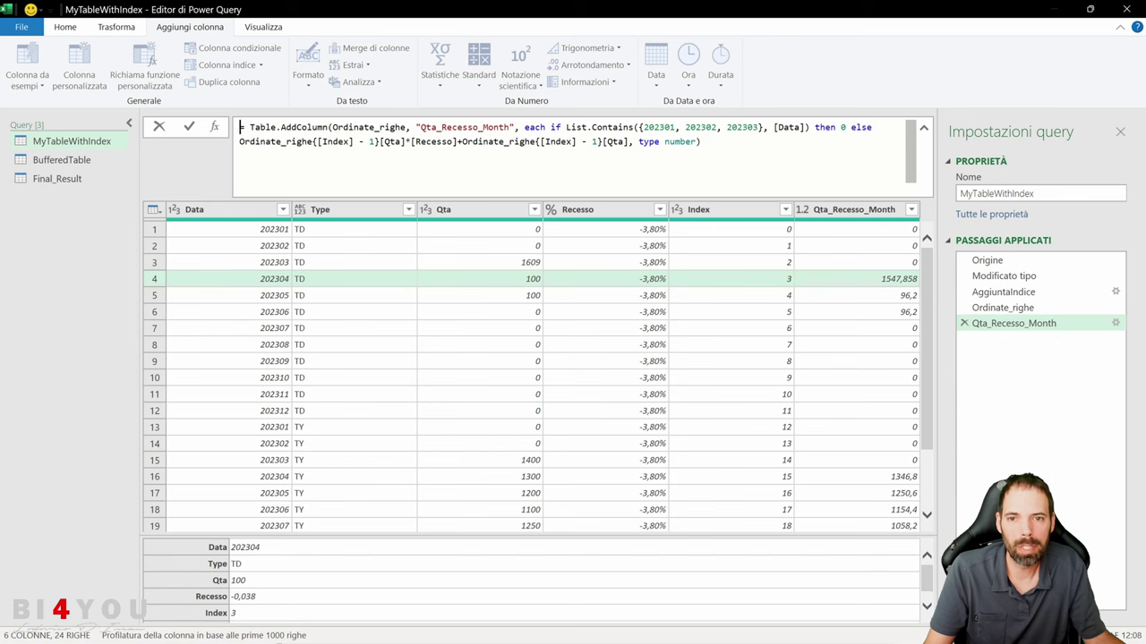
key("Escape")
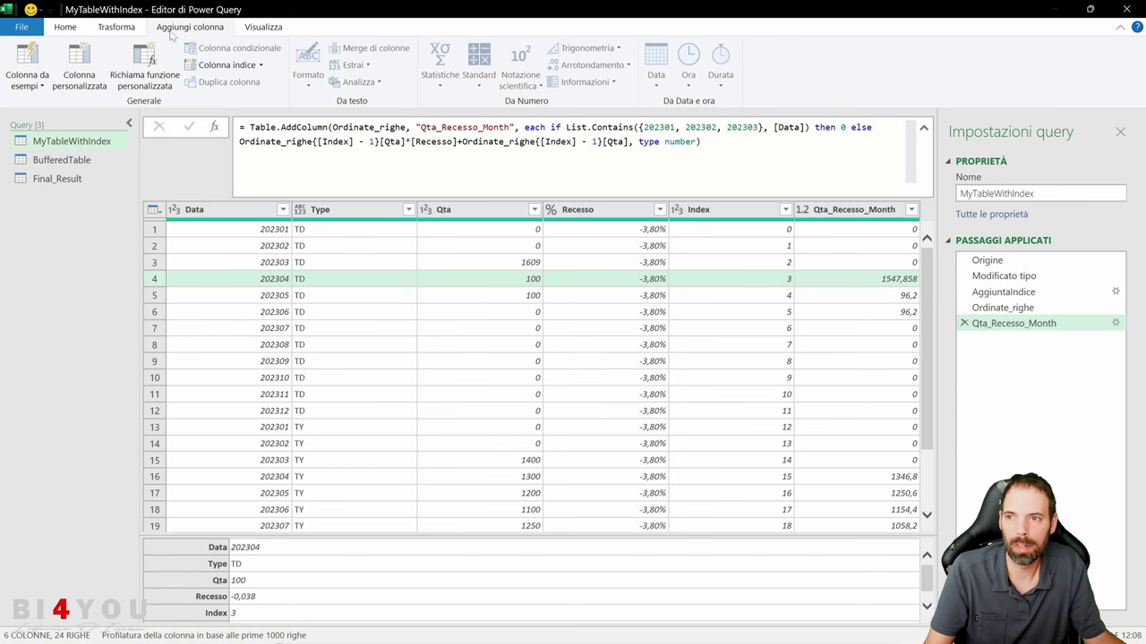
left_click(78, 72)
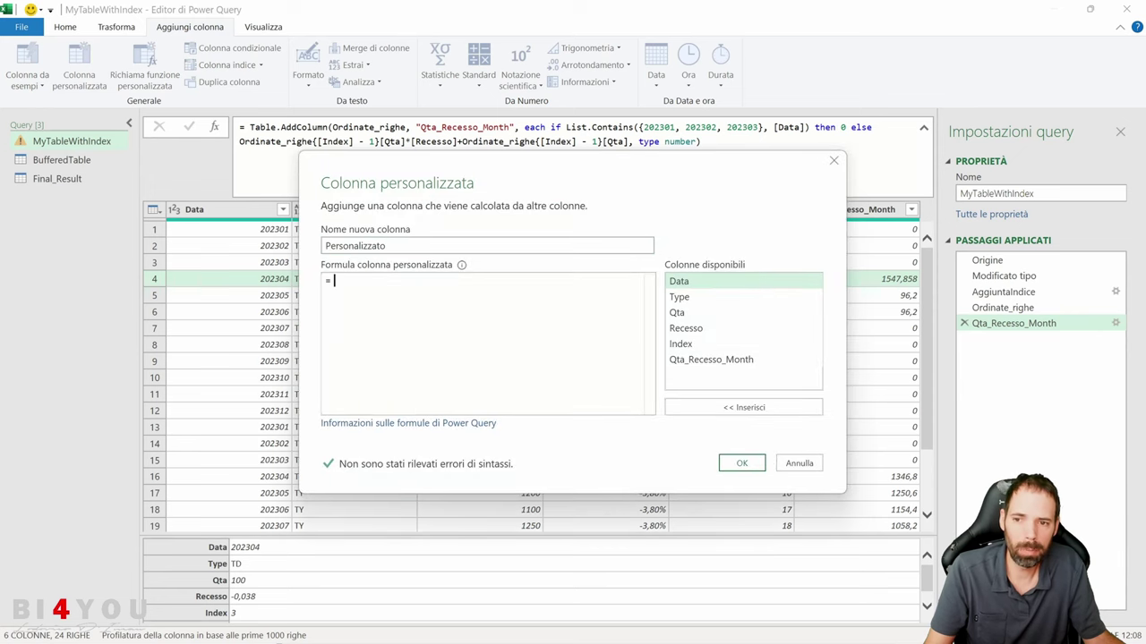
left_click(799, 464)
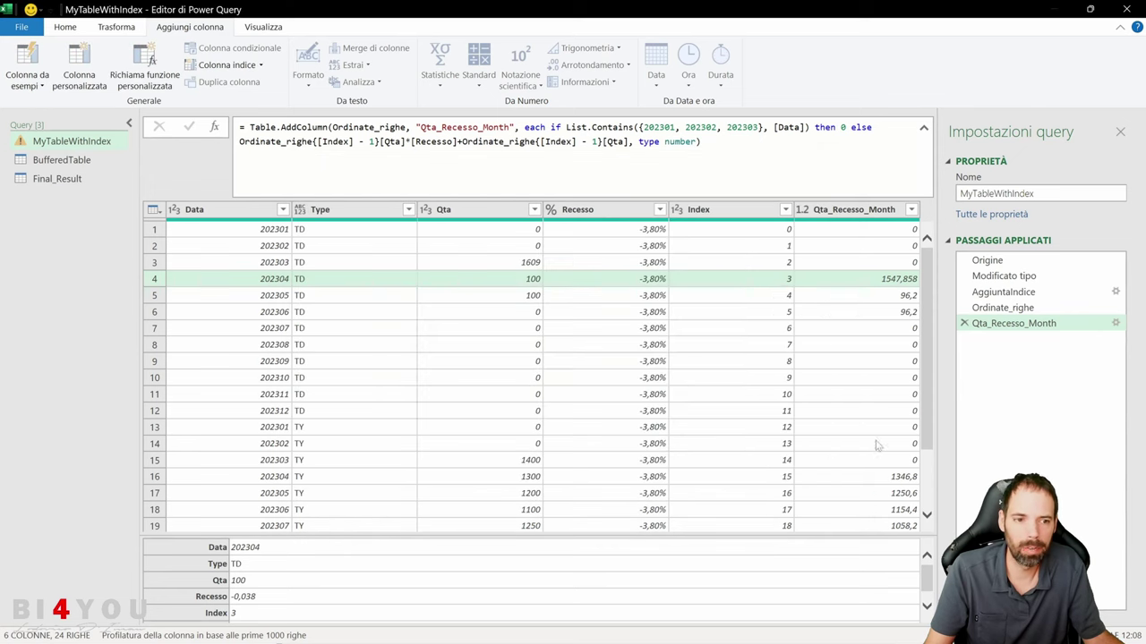
- Open the Qta_Recesso_Month step's Colonna personalizzata settings and discard them without saving
left_click(1115, 323)
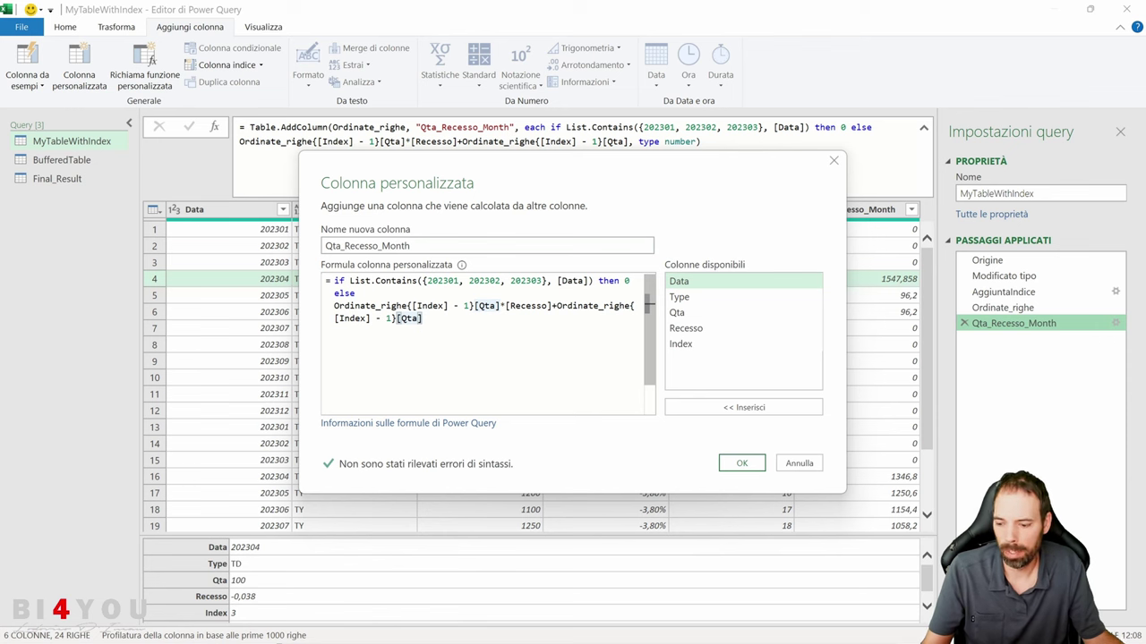
left_click(799, 464)
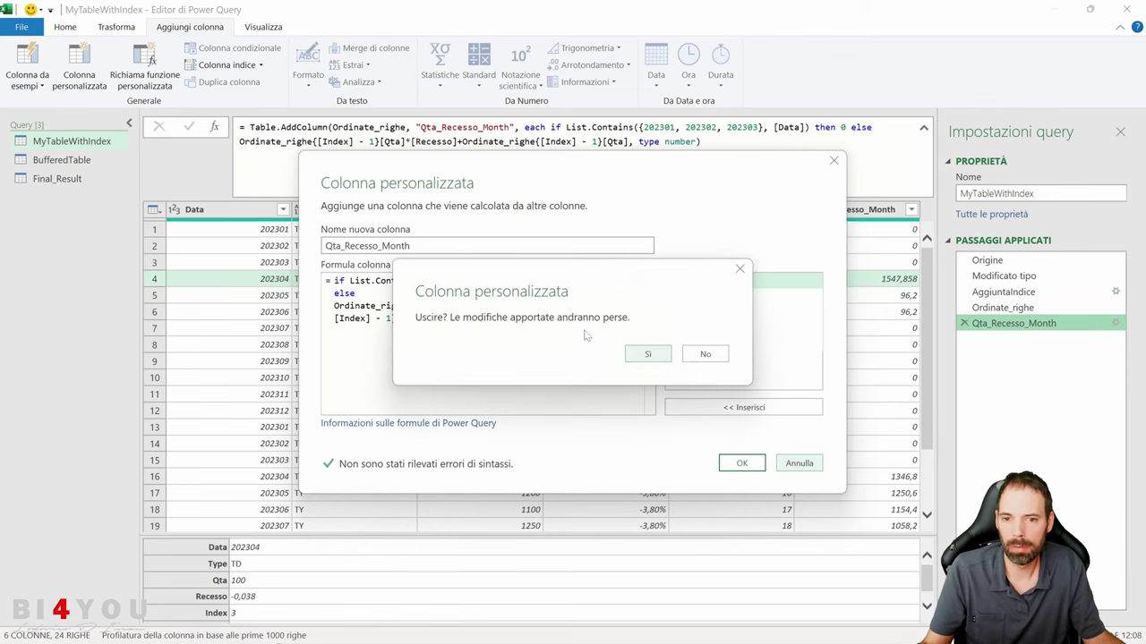
left_click(648, 355)
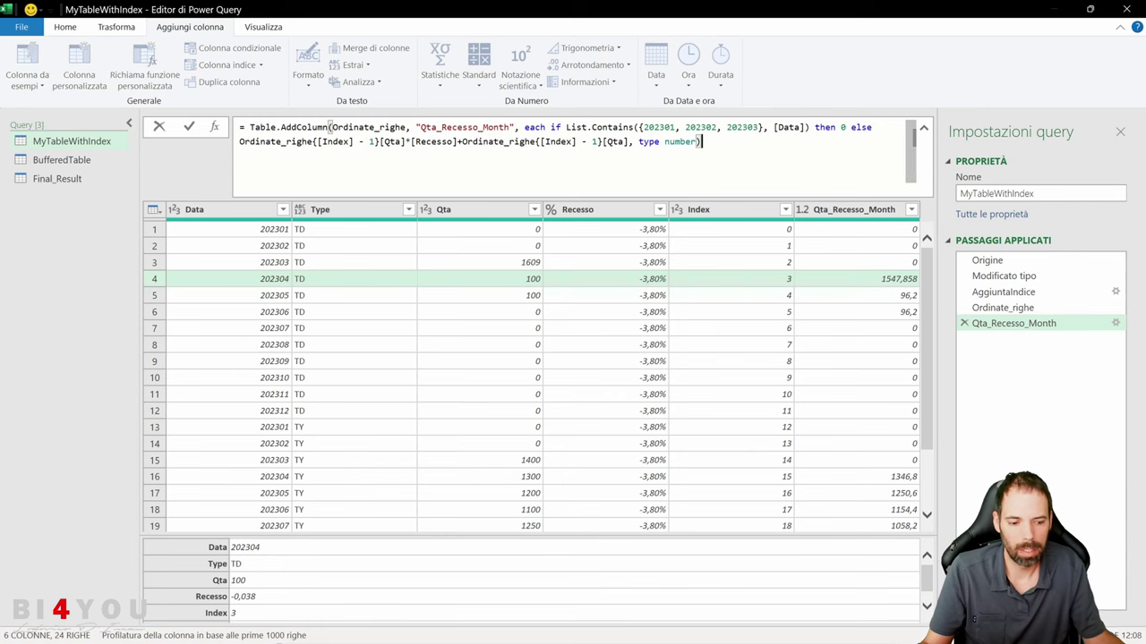
- Enlarge the editor panes, collapse the Queries pane, and discard the step's custom column settings
left_click(576, 160)
key("ctrl+shift+equal")
key("ctrl+shift+equal")
key("ctrl+shift+equal")
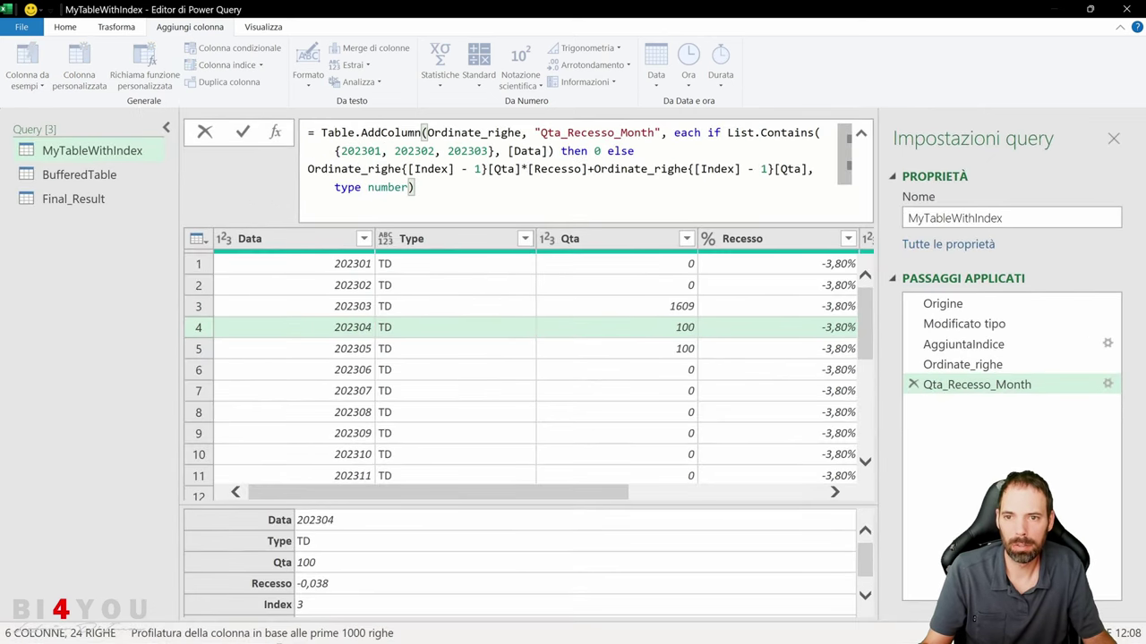
key("ctrl+shift+equal")
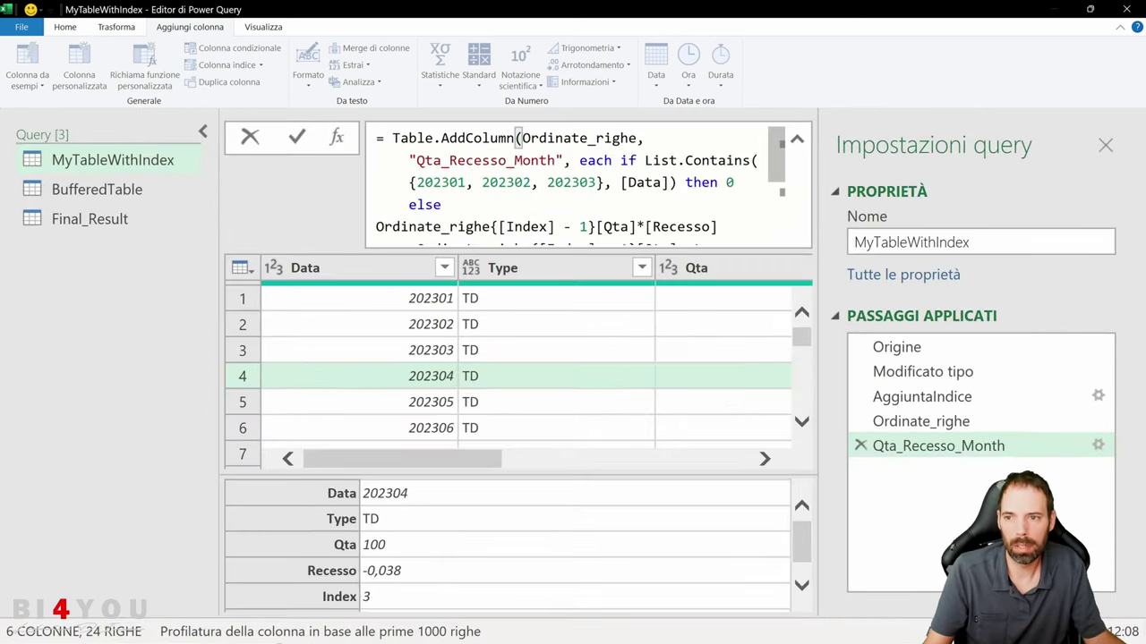
left_click(202, 134)
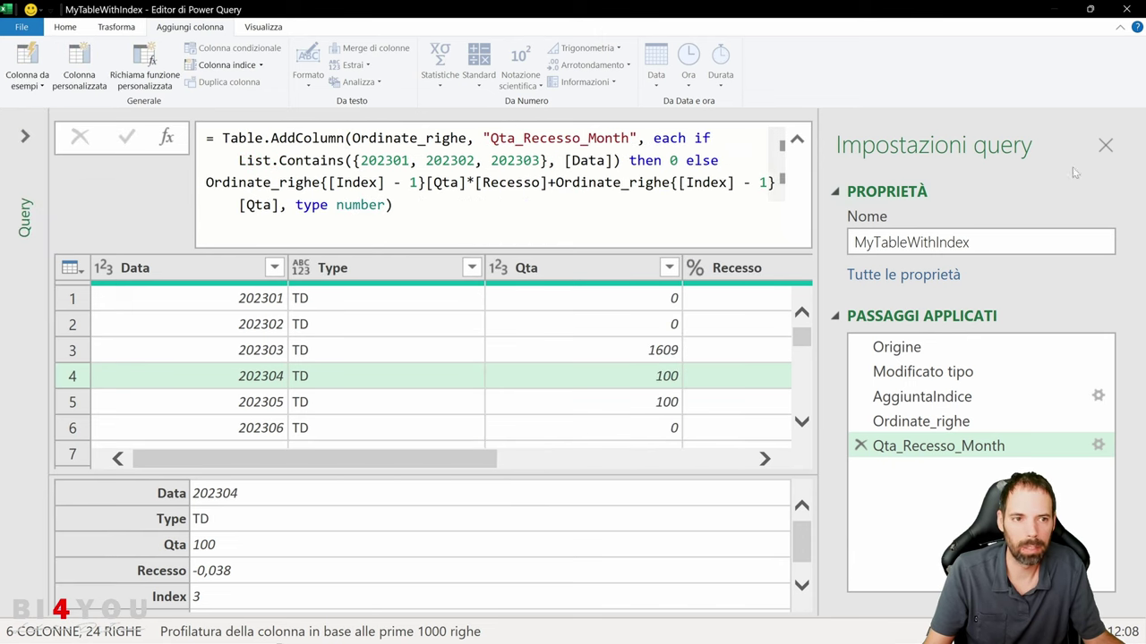
left_click(1097, 445)
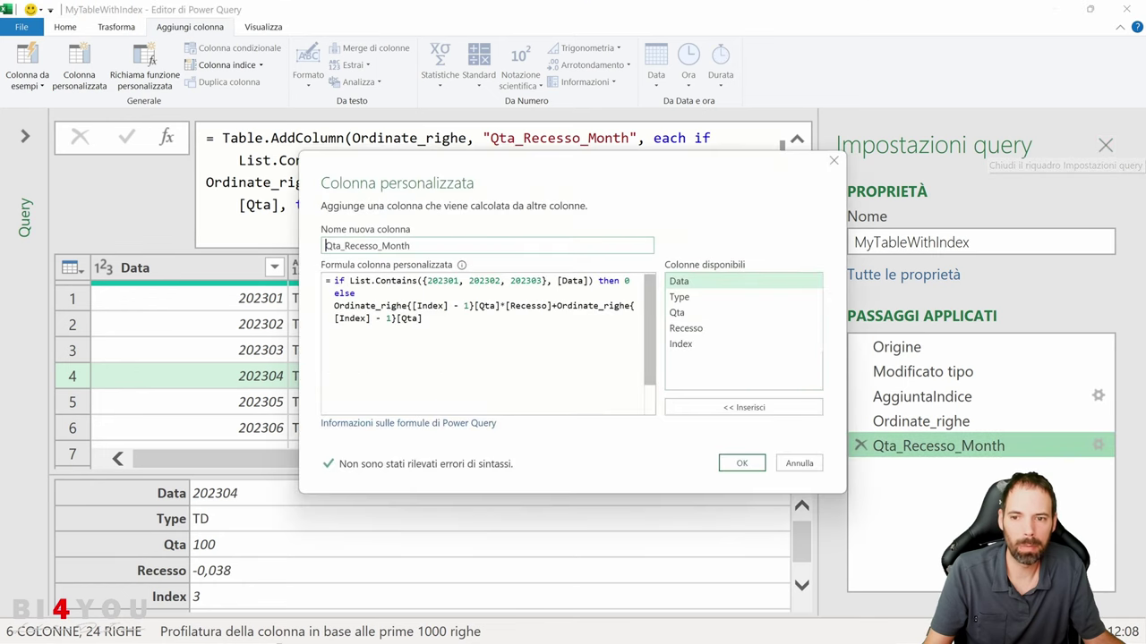
left_click(799, 463)
left_click(646, 355)
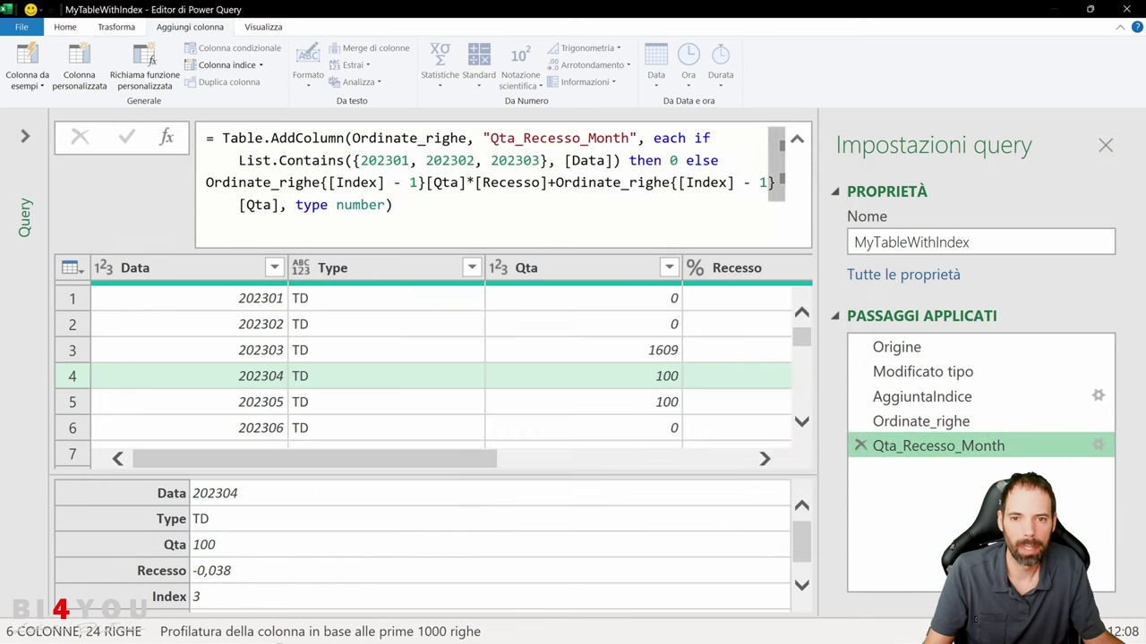
- Close Impostazioni query and break the formula so the 'if List.Contains' condition starts a new line
left_click(1106, 145)
left_click(356, 183)
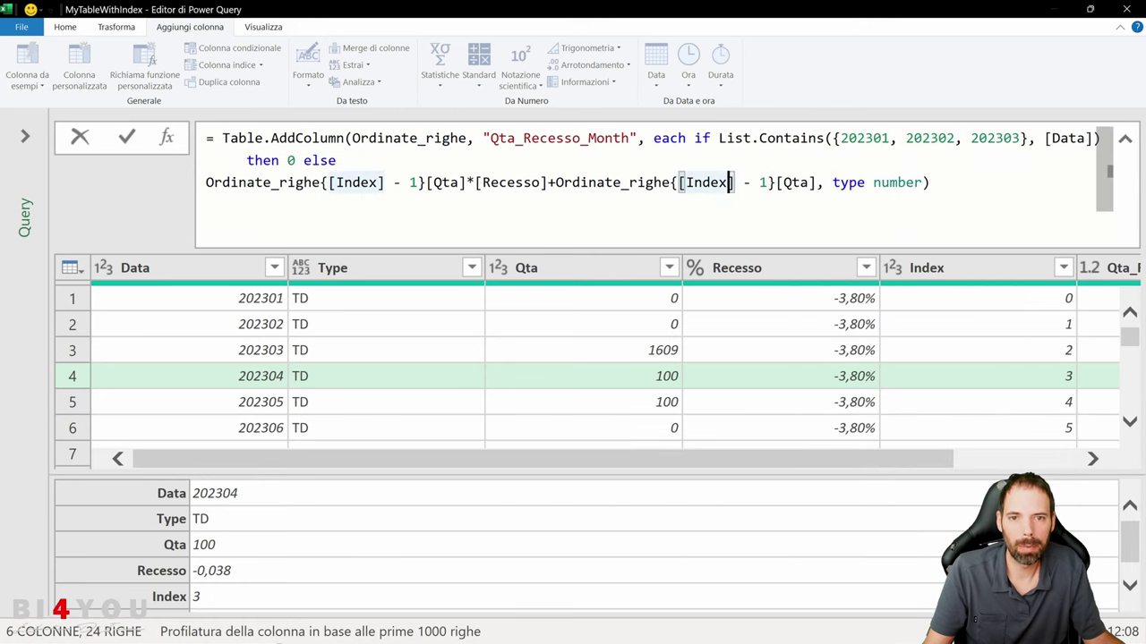
left_click(344, 160)
left_click_drag(694, 138, 931, 182)
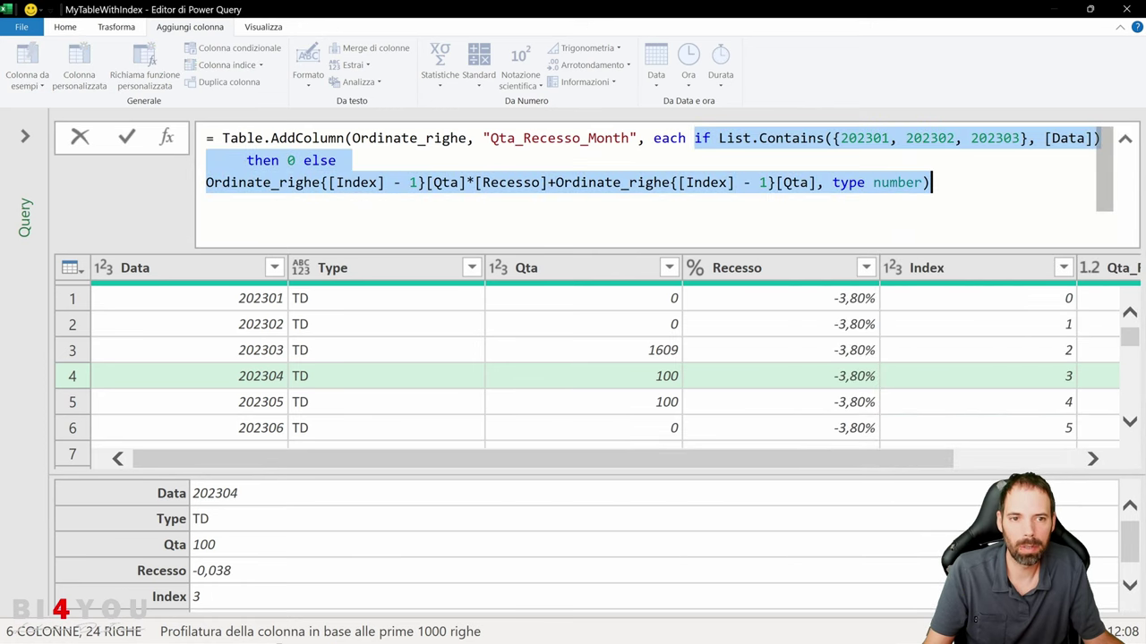
left_click_drag(694, 138, 208, 138)
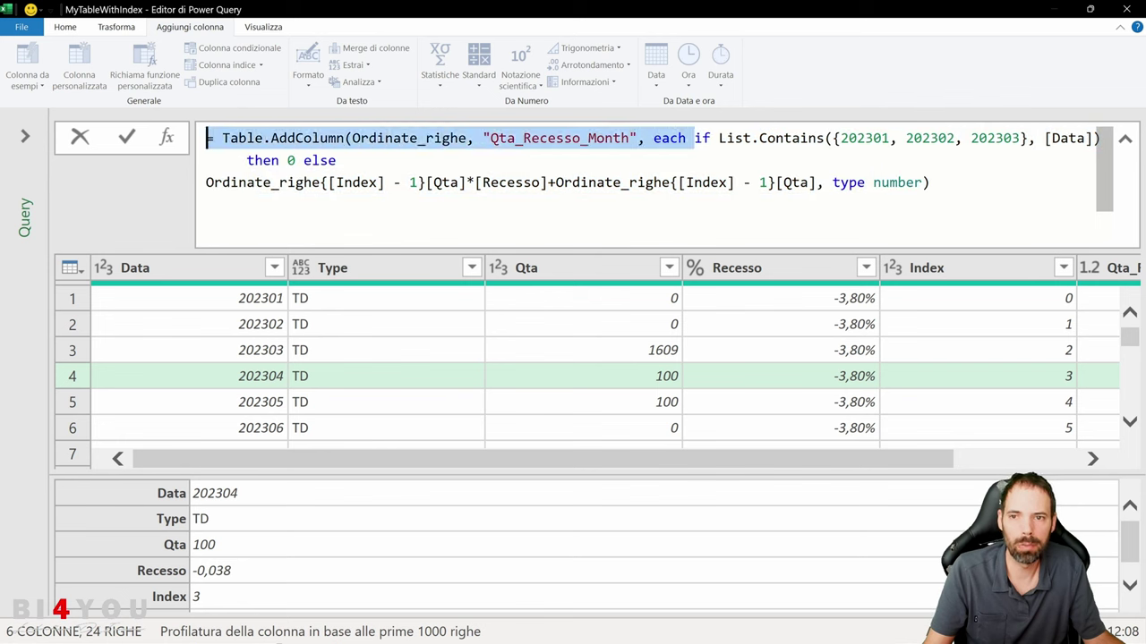
left_click_drag(368, 138, 624, 138)
left_click(694, 138)
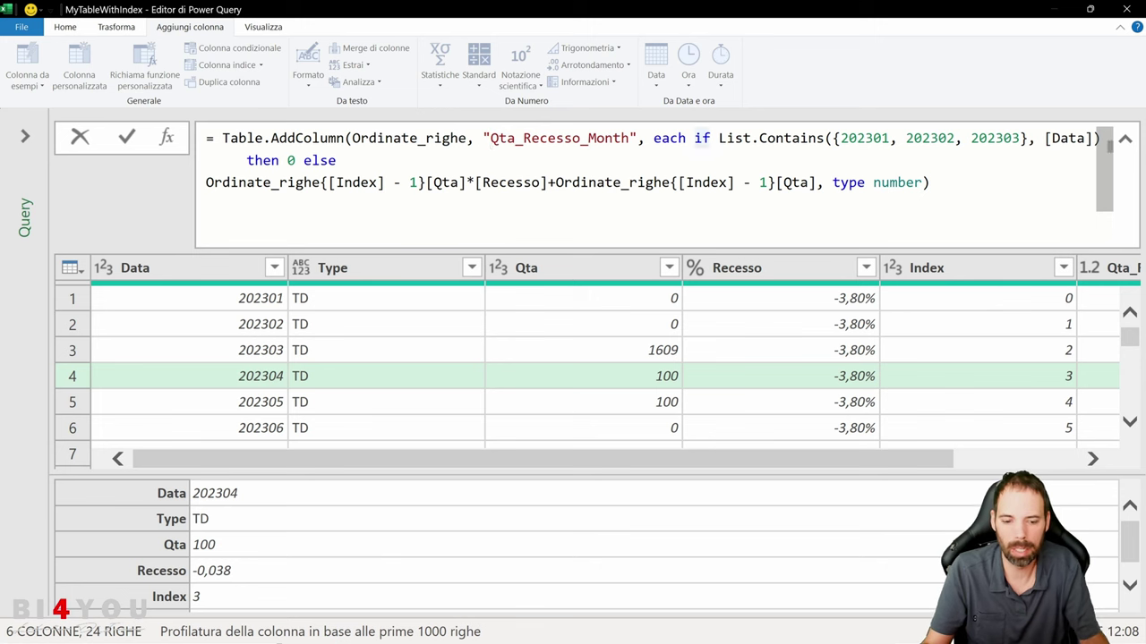
key("shift+Return")
- Adjust the formula text size and point out the Recesso reference and the if keyword
left_click(930, 183)
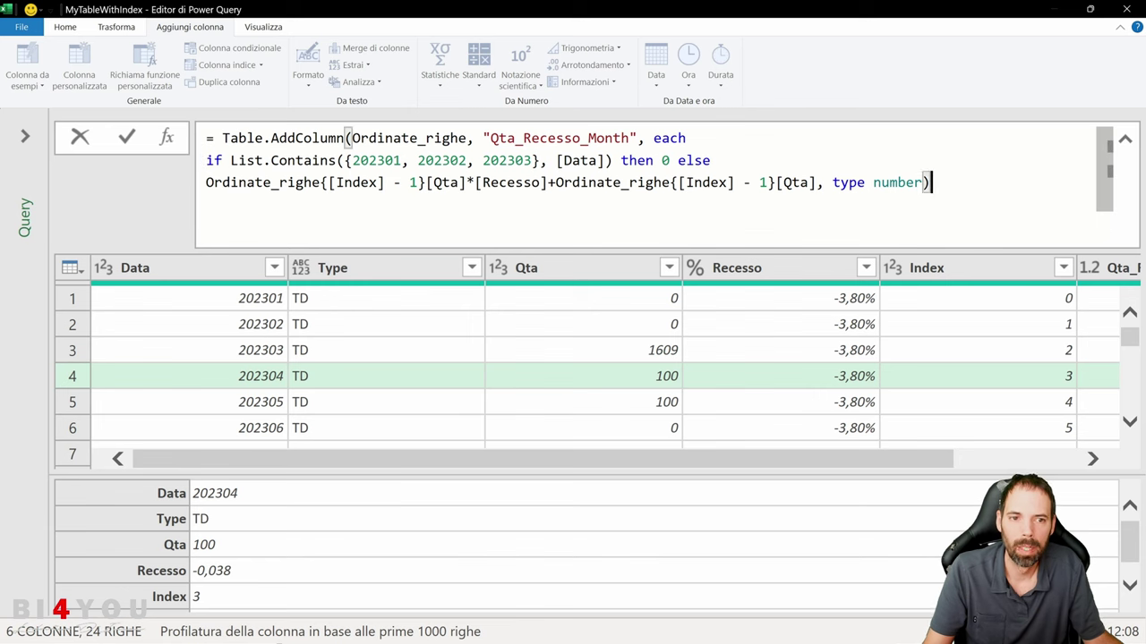
key("ctrl+plus")
key("ctrl+plus")
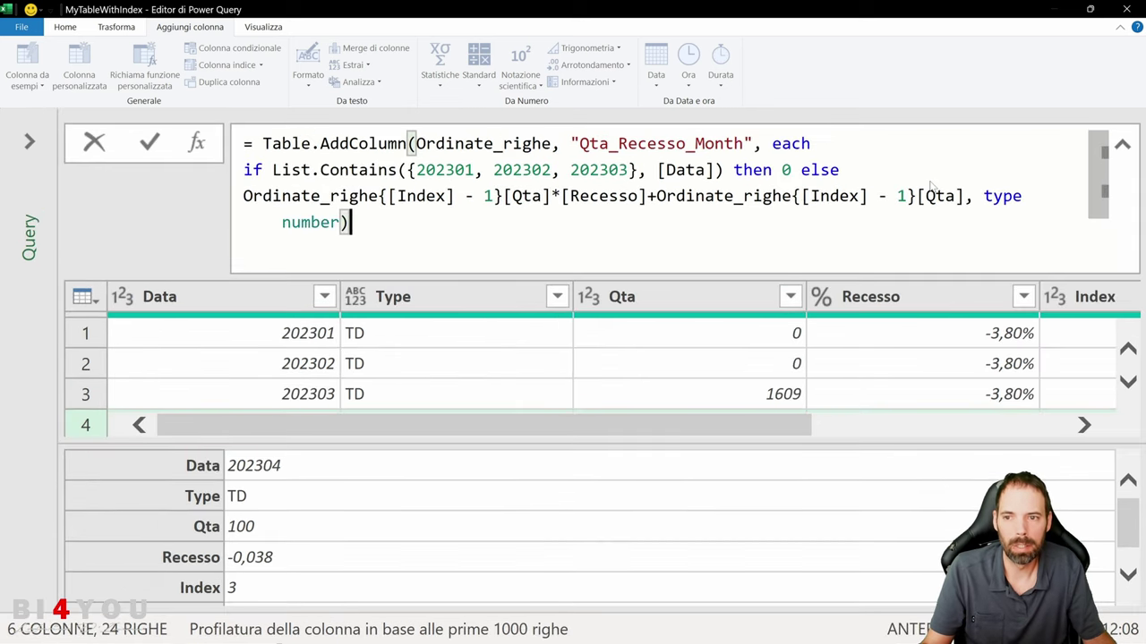
key("ctrl+minus")
left_click(526, 188)
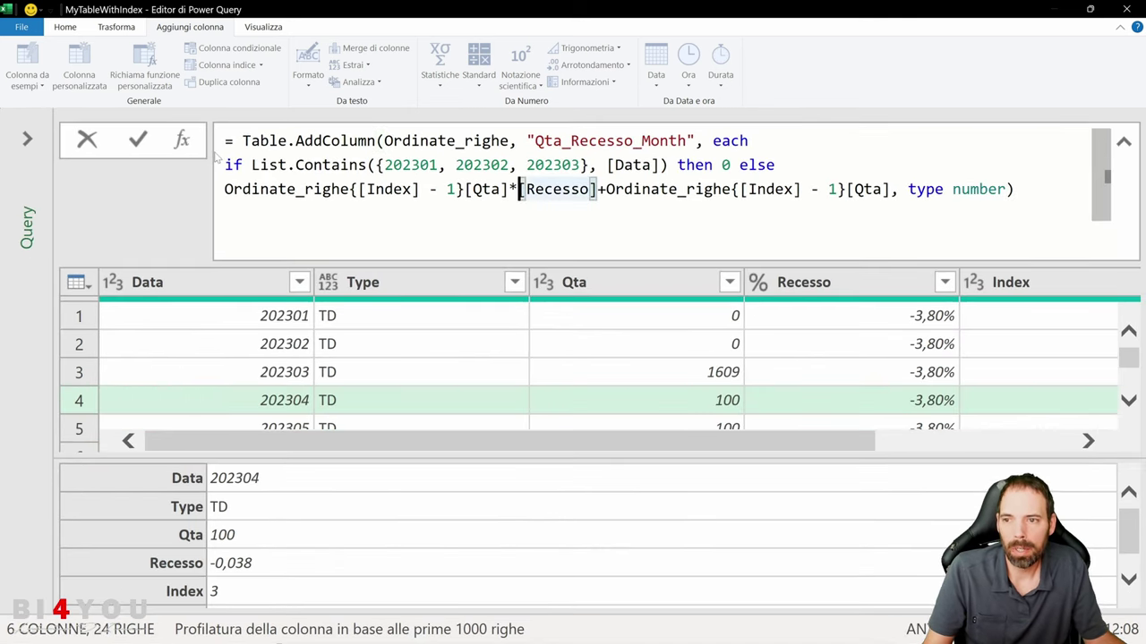
left_click(253, 165)
left_click(234, 165)
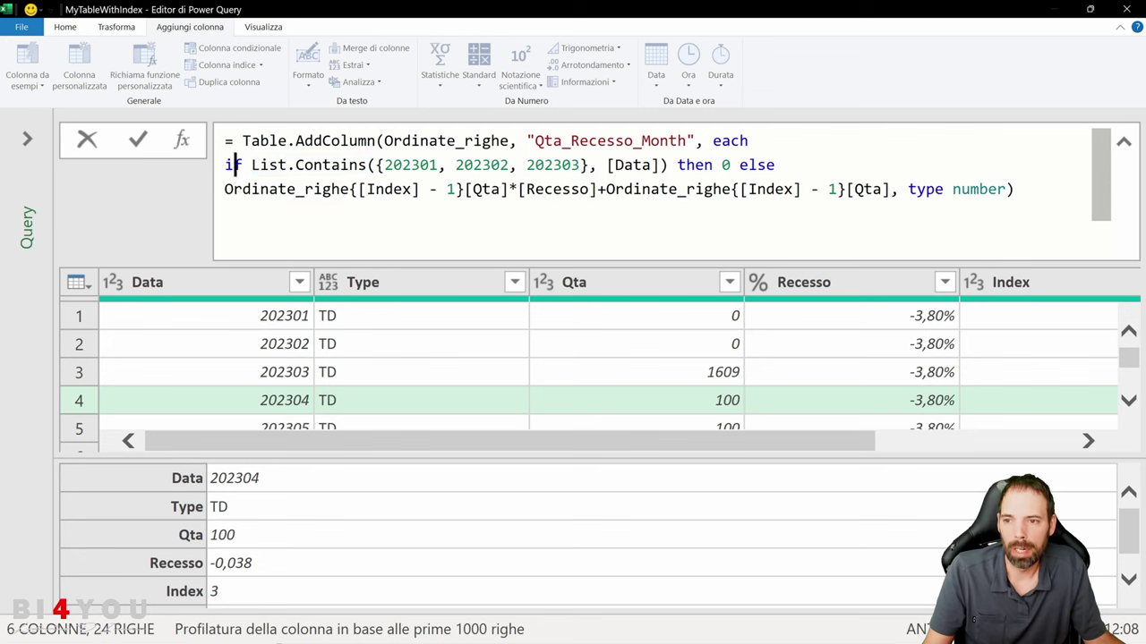
- Highlight the List.Contains test on Data, the three-month list and 'then 0', then commit the formula
left_click_drag(253, 164, 363, 165)
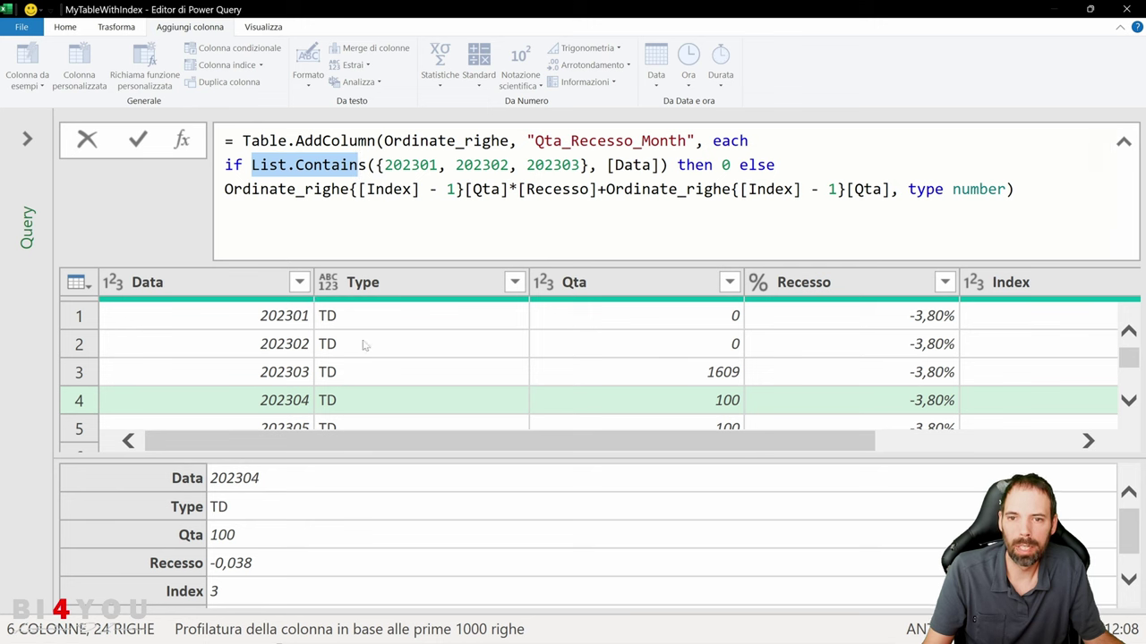
left_click(607, 164)
left_click_drag(608, 165, 252, 165)
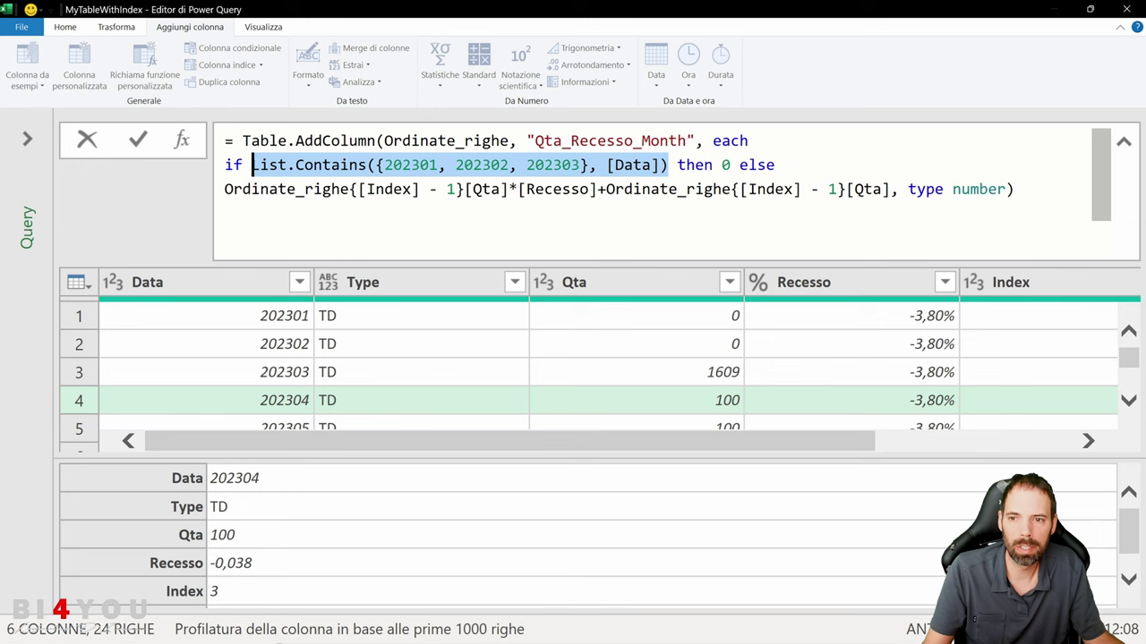
left_click(376, 164)
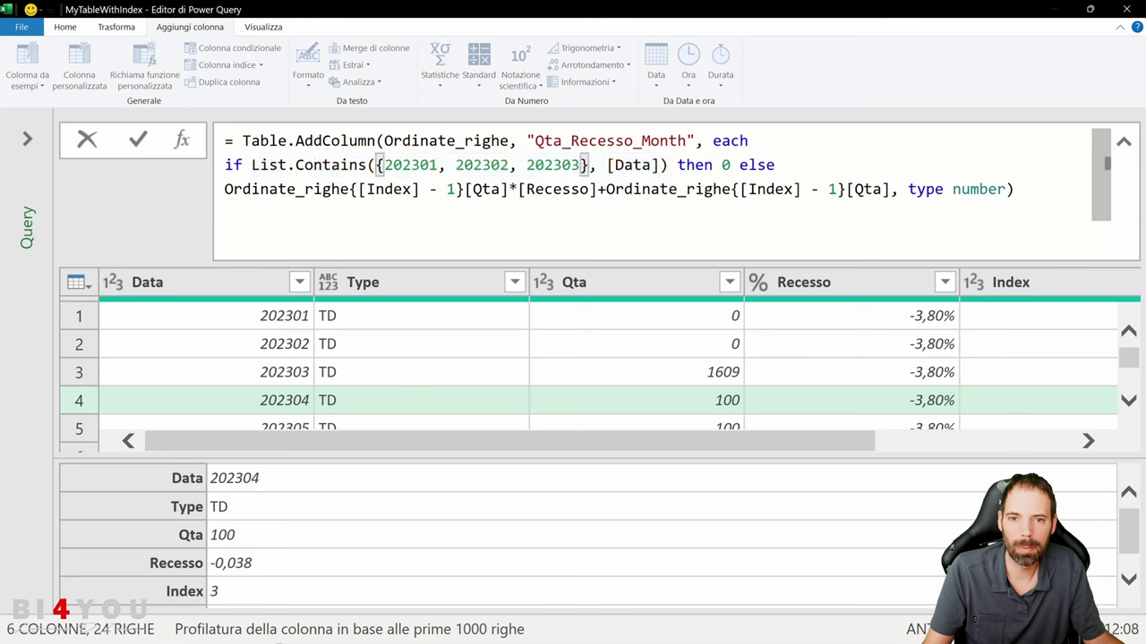
left_click_drag(678, 165, 714, 165)
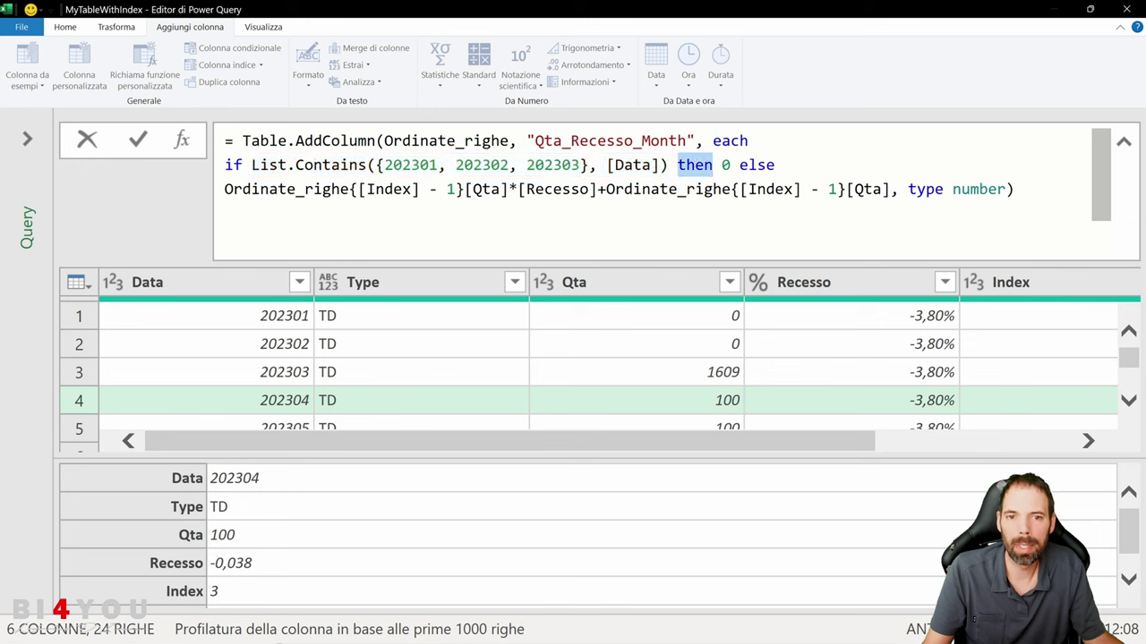
left_click(722, 164)
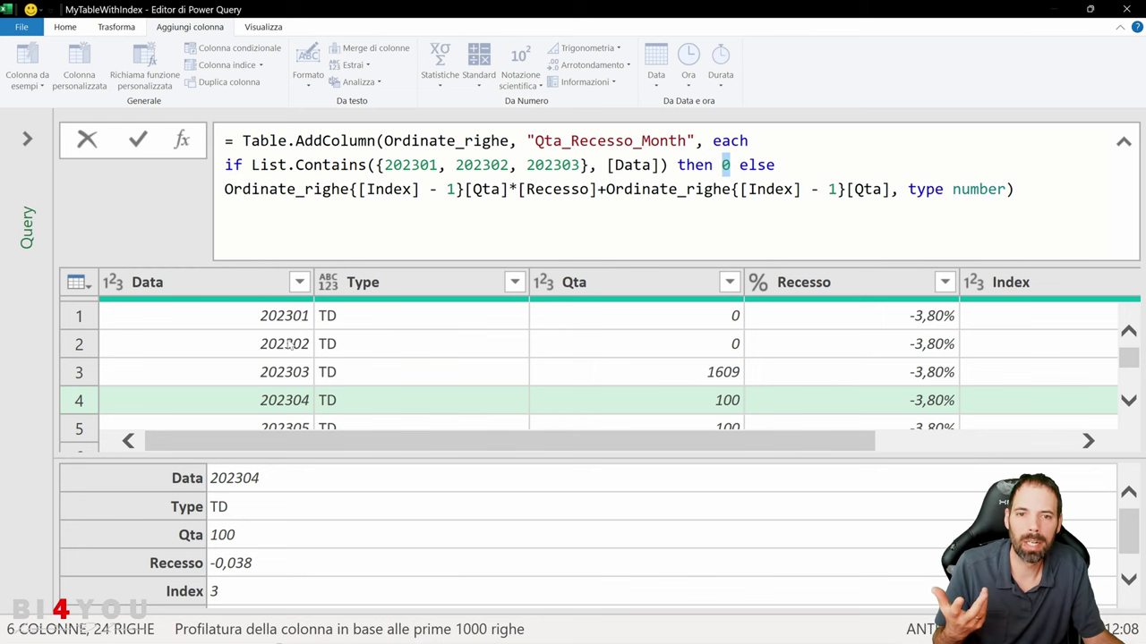
key("Return")
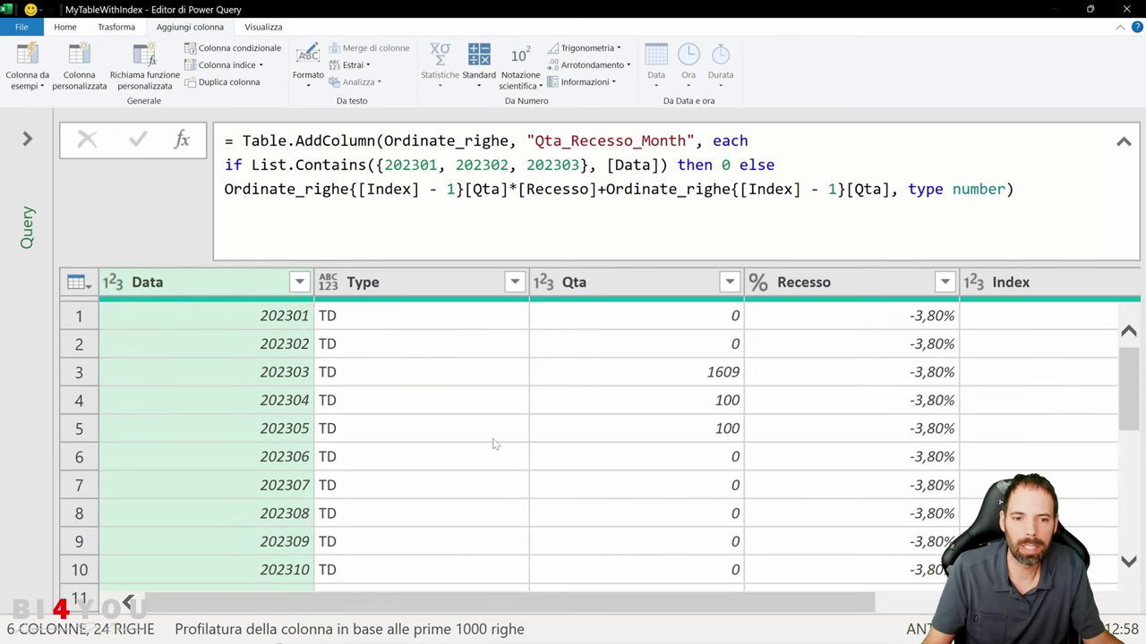
- Scroll to Qta_Recesso_Month (0 for Index 0–2, then 1547,858, 96,2, 96,2), review the else branch, open Visualizza
left_click_drag(555, 613, 749, 613)
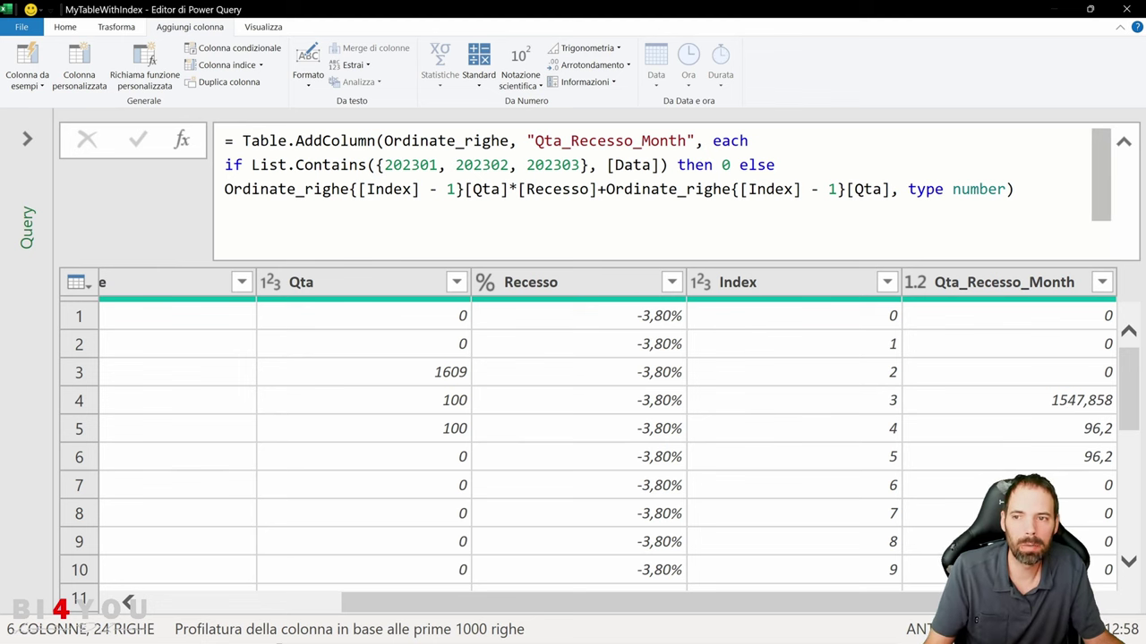
left_click(725, 165)
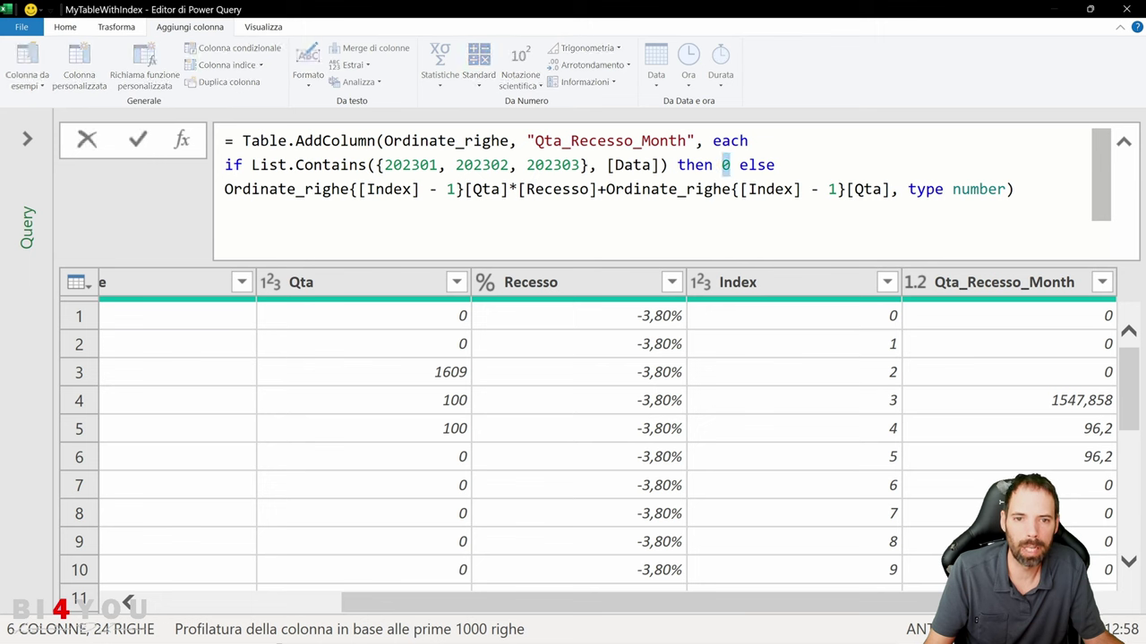
double_click(758, 165)
left_click(785, 165)
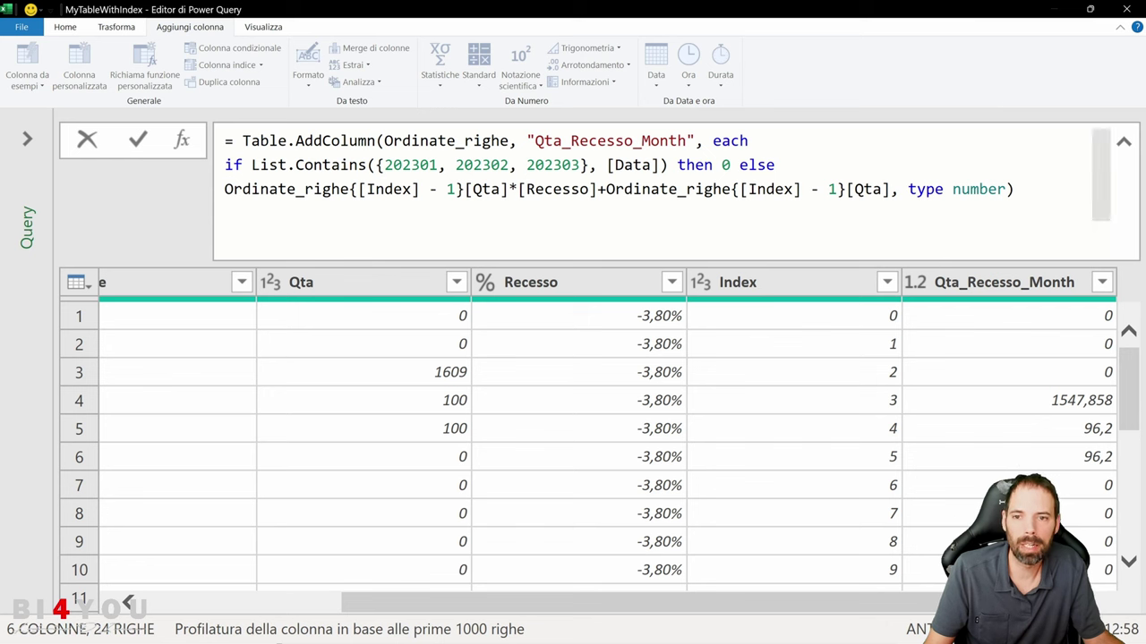
left_click(349, 189)
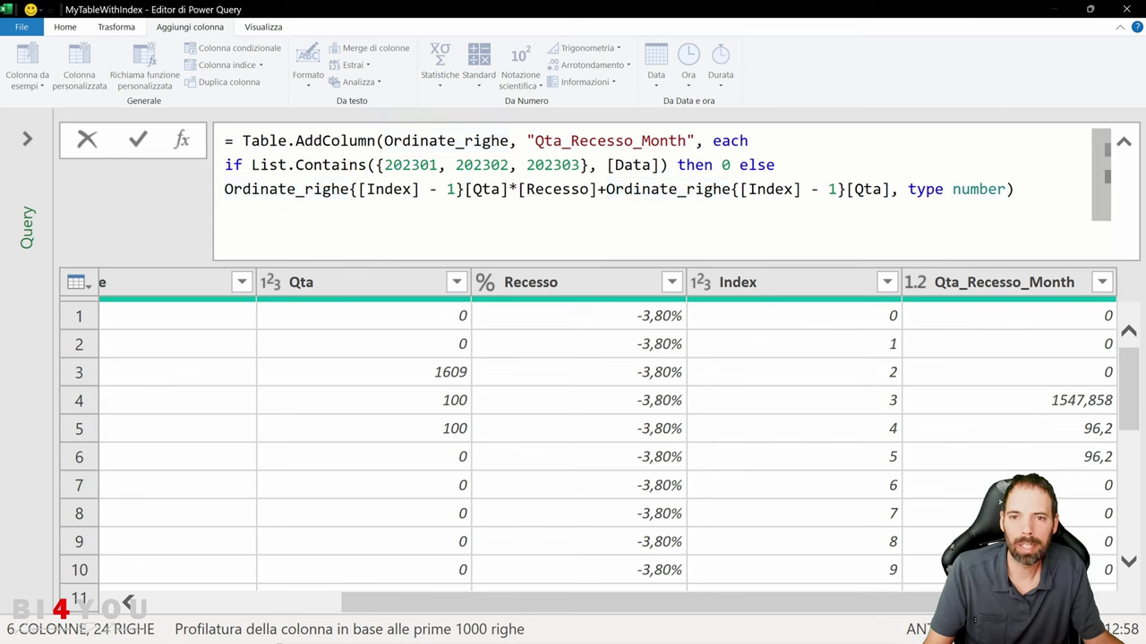
left_click(272, 29)
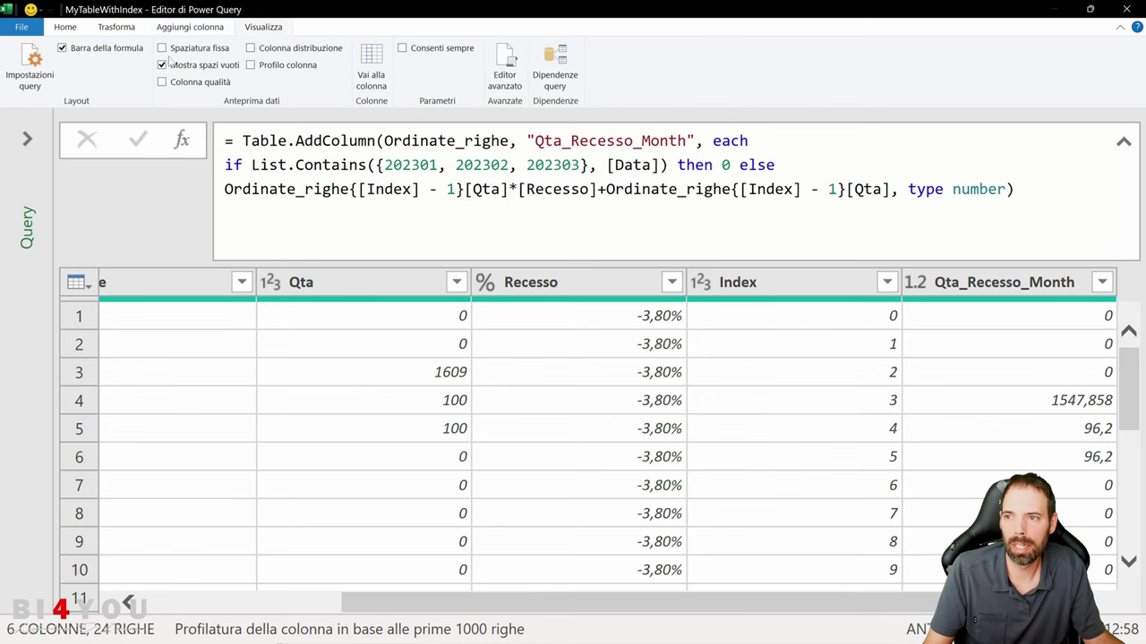
left_click(30, 67)
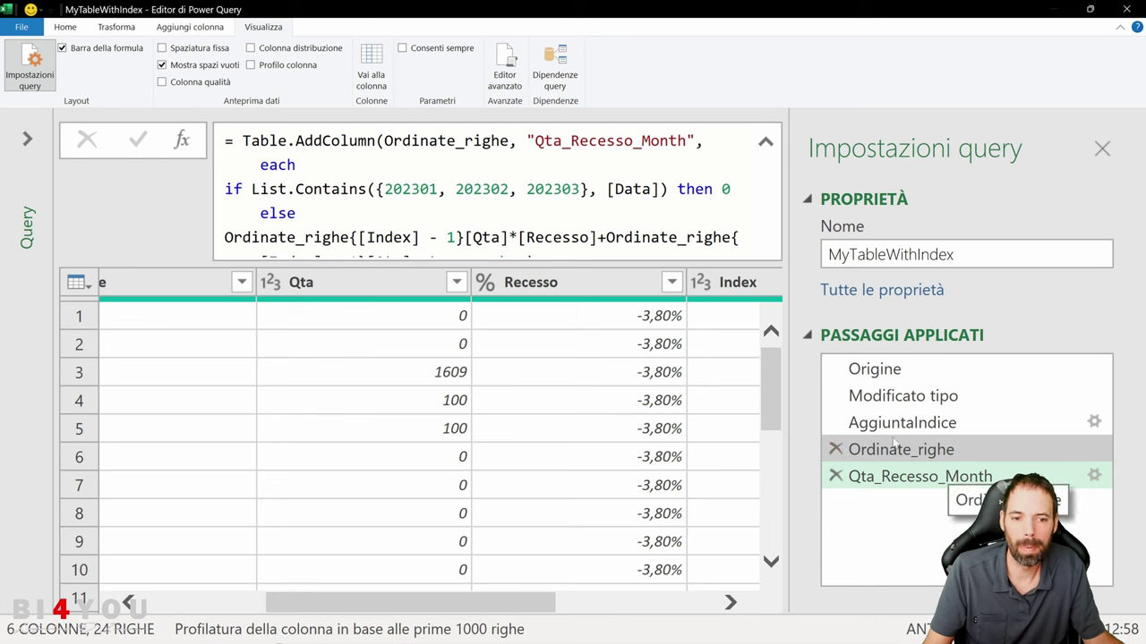
left_click(1102, 149)
left_click(414, 188)
key("Left")
key("Left")
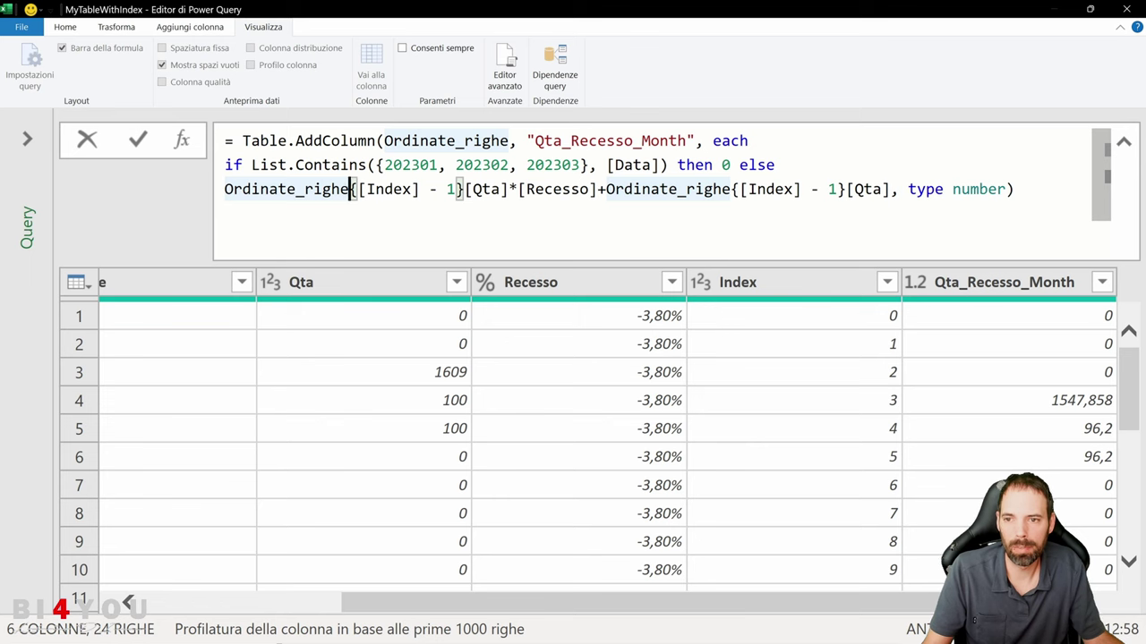
key("Right")
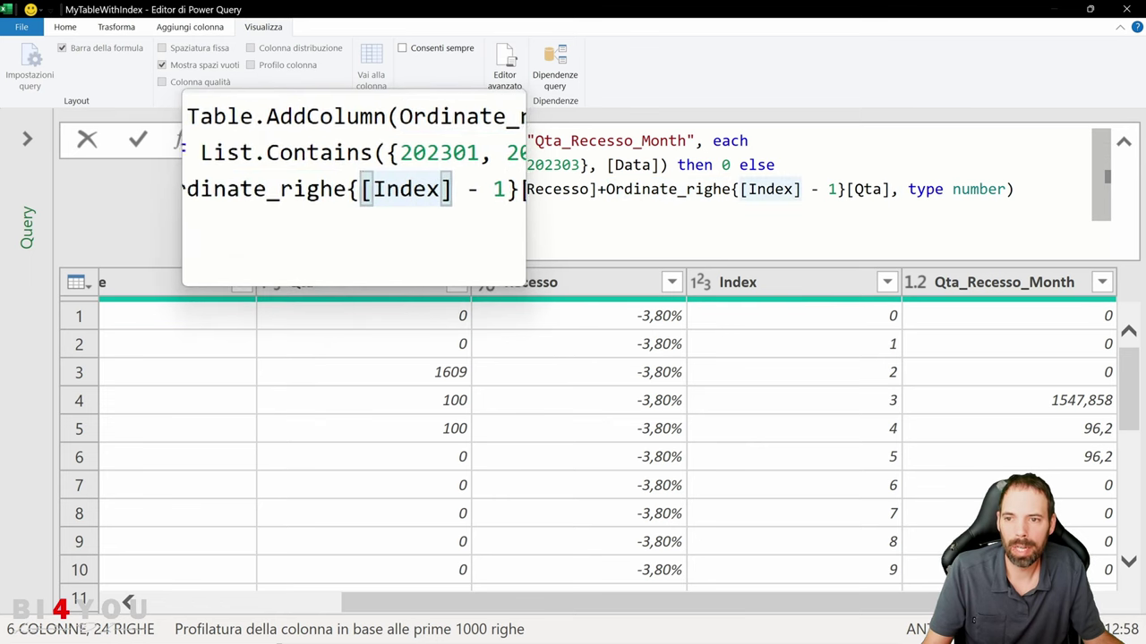
key("shift+Right")
key("shift+Right")
key("shift+Right")
key("shift+Right")
key("shift+Right")
key("shift+Right")
key("shift+Right")
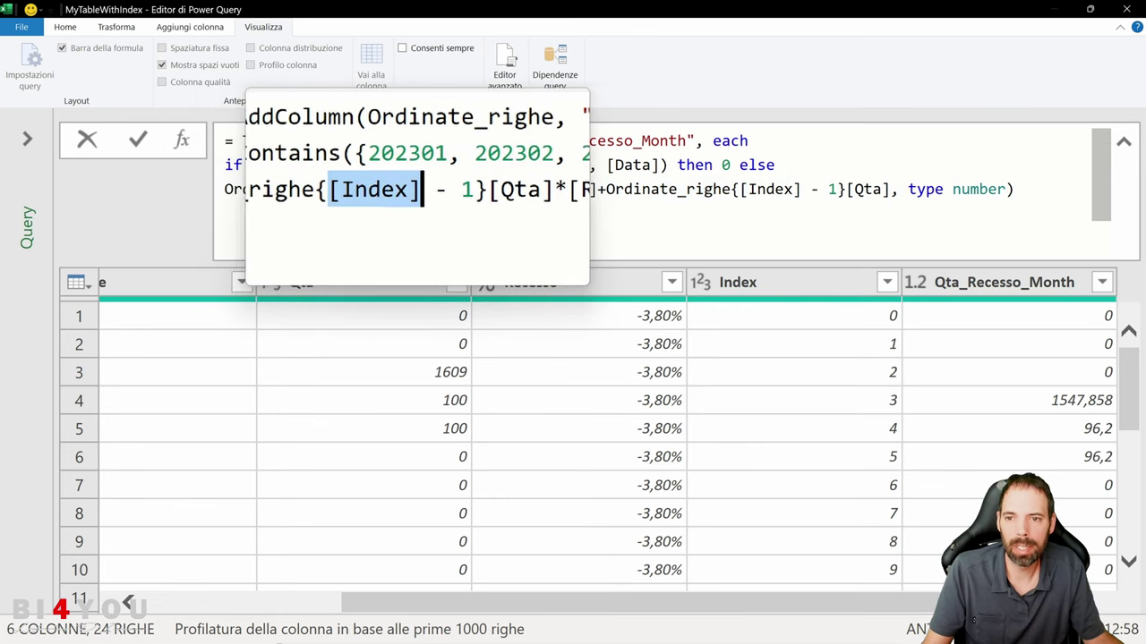
key("Right")
key("Right")
key("Right")
key("Right")
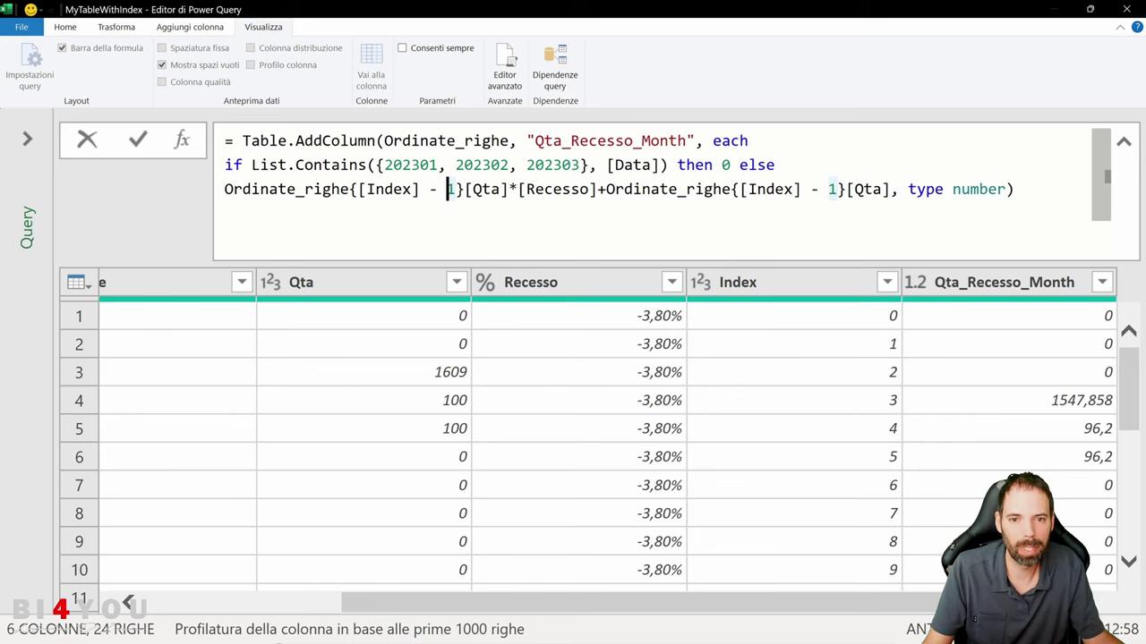
left_click(393, 188)
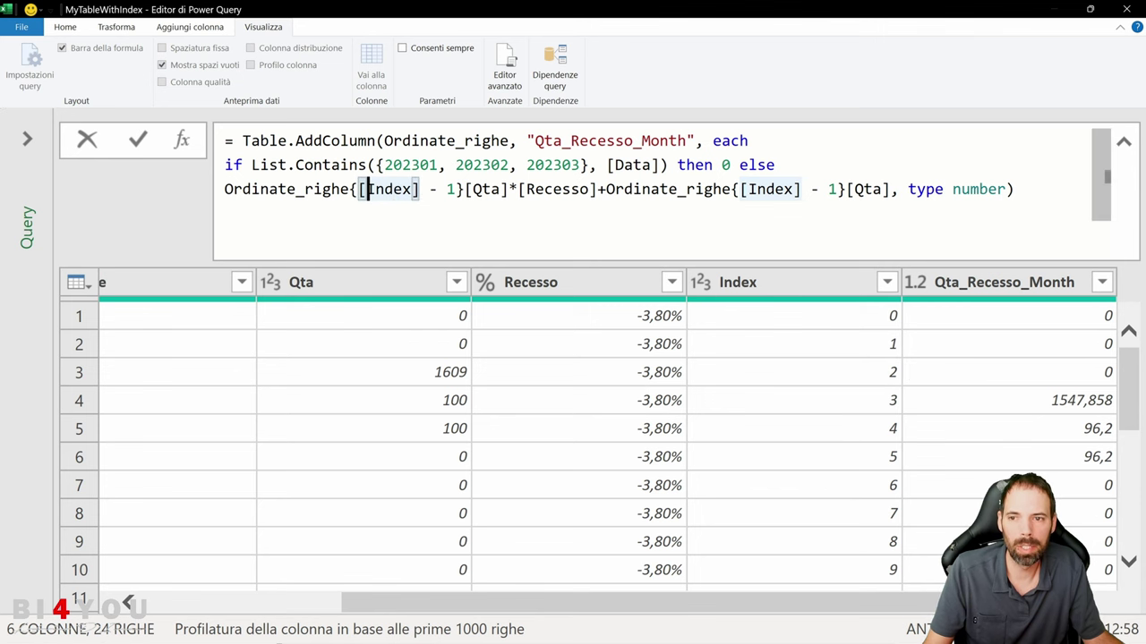
left_click_drag(224, 189, 414, 189)
double_click(449, 189)
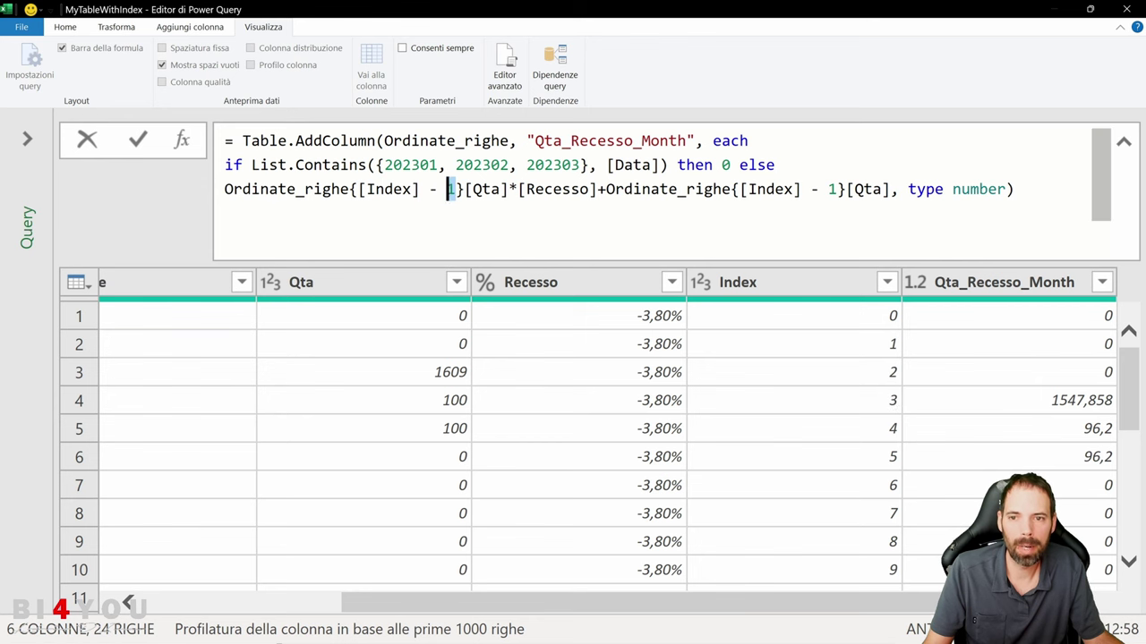
left_click_drag(508, 189, 224, 189)
left_click(486, 189)
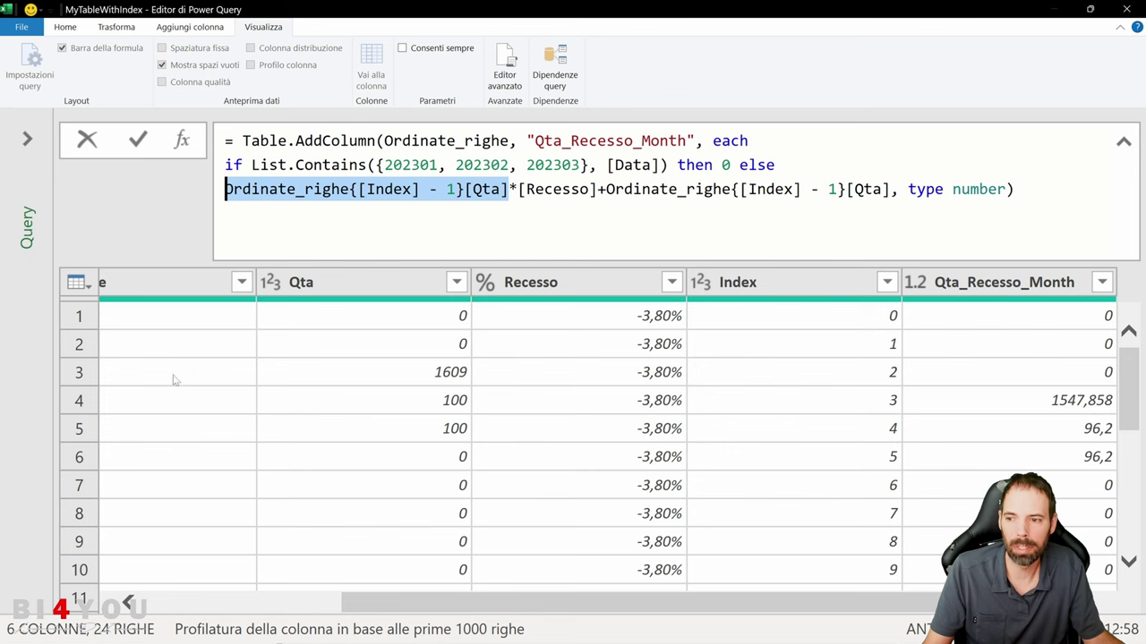
- Highlight the previous-row Ordinate_righe{[Index] - 1}[Qta] lookup and the [Recesso] reference in the formula
left_click(456, 189)
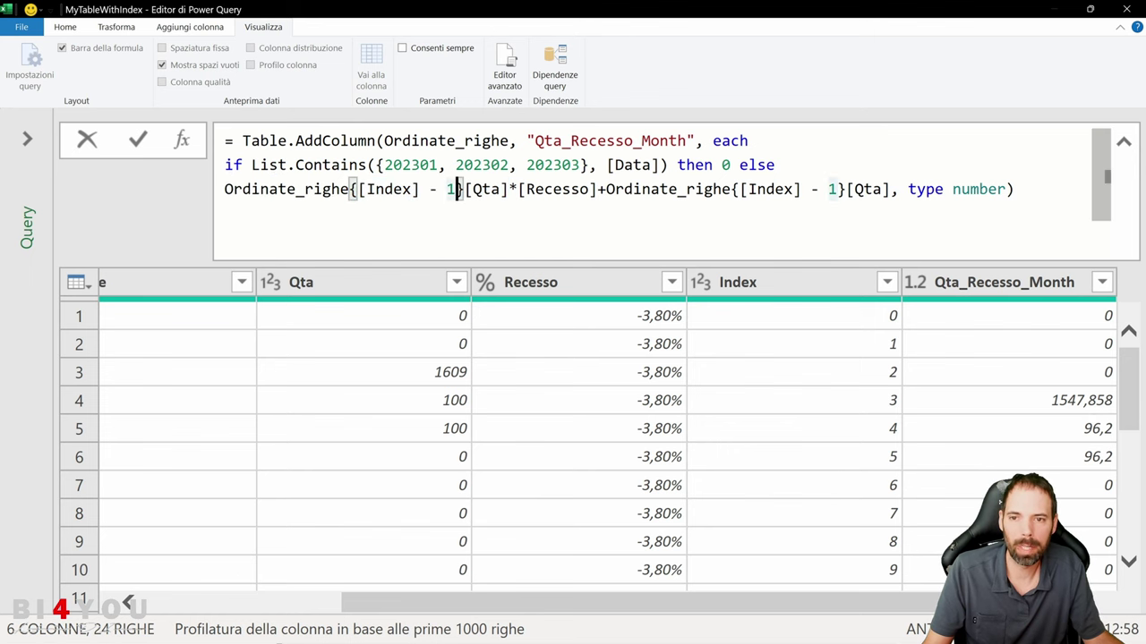
left_click_drag(508, 189, 234, 189)
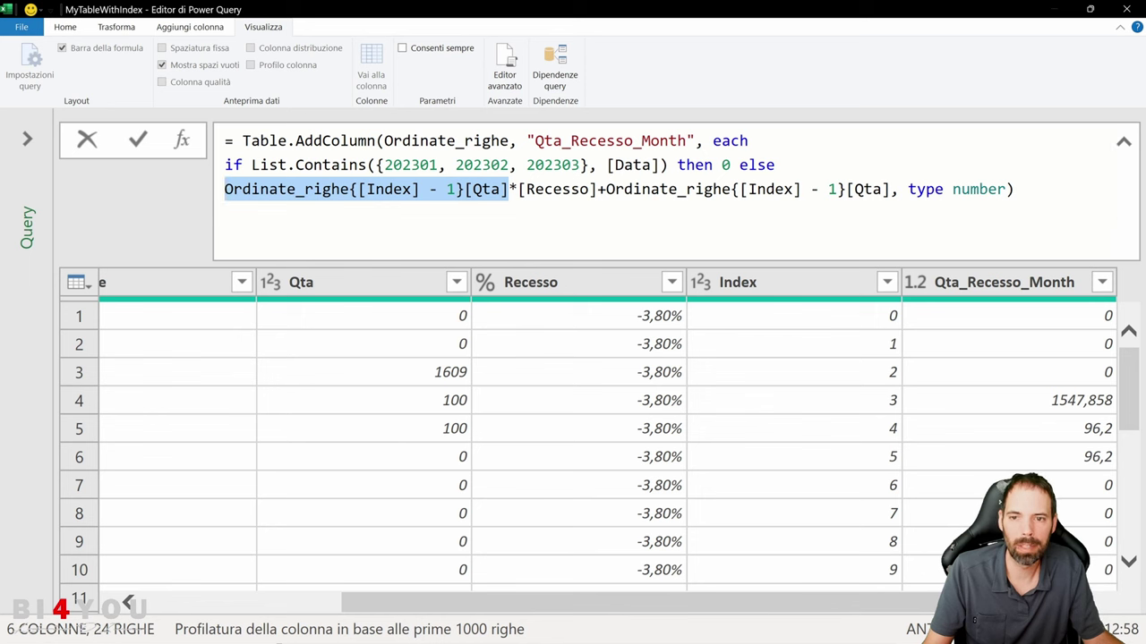
left_click(509, 189)
left_click(519, 189)
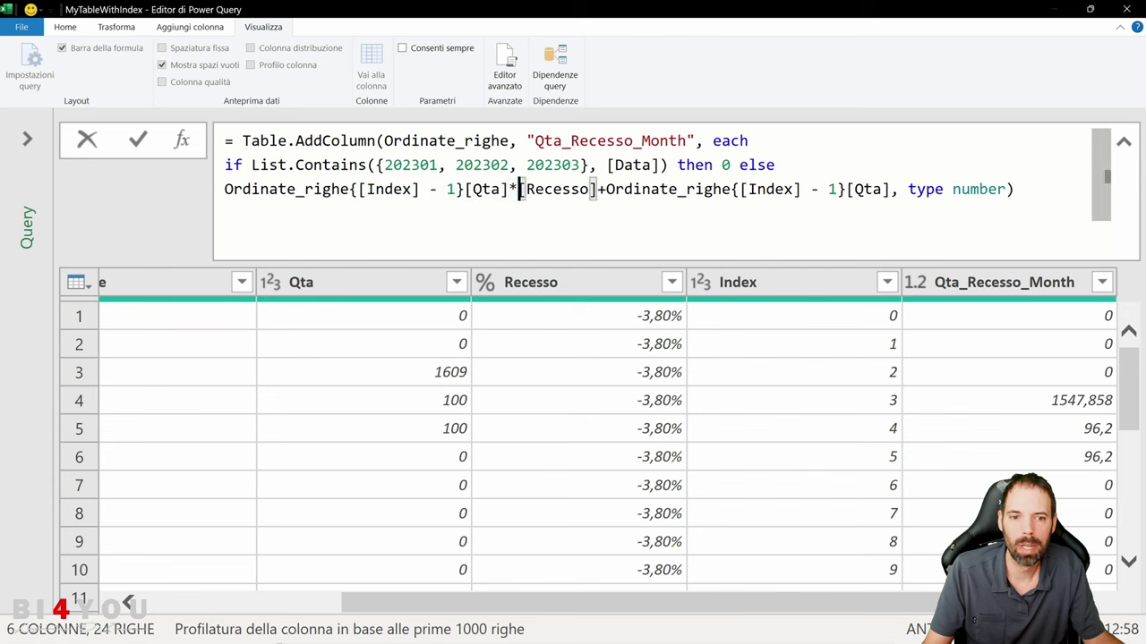
left_click_drag(520, 188, 584, 188)
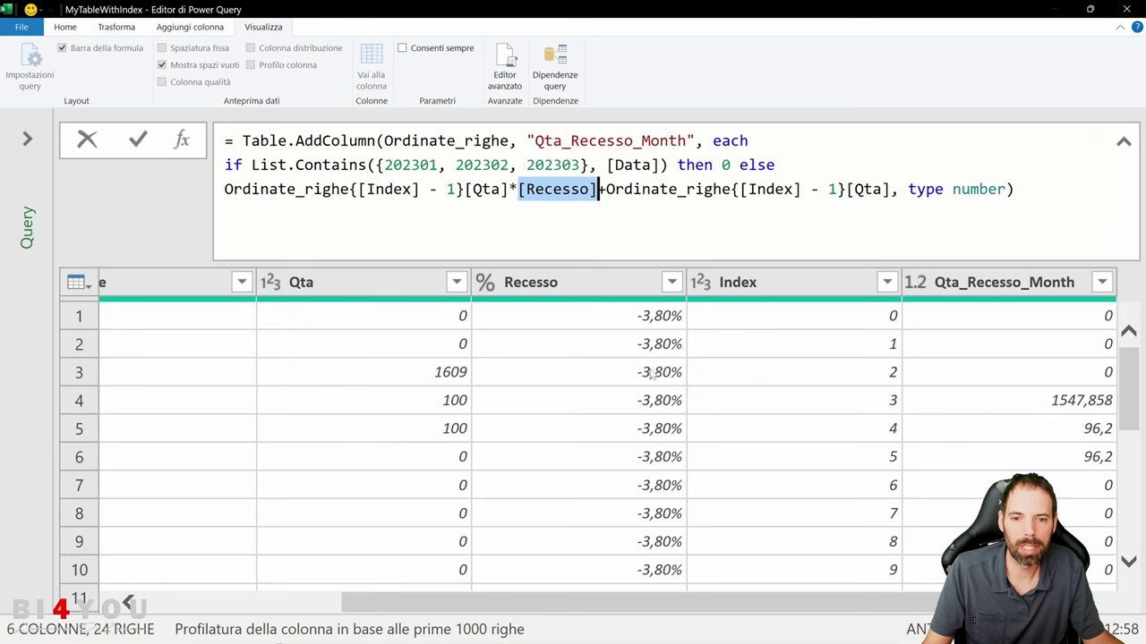
left_click_drag(509, 189, 224, 188)
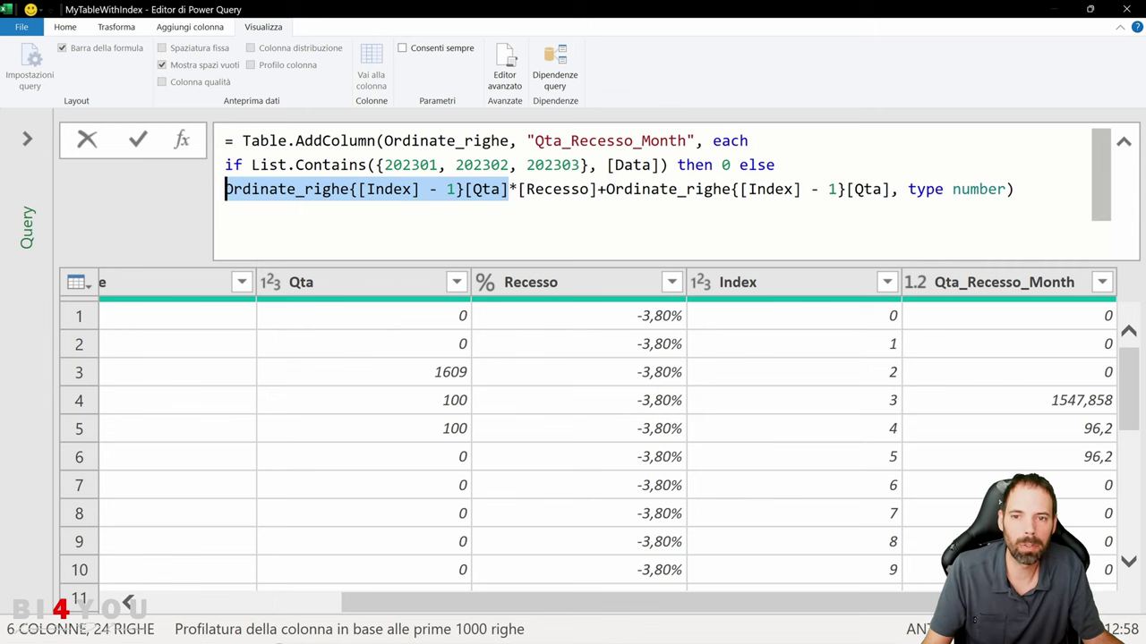
left_click(519, 189)
left_click_drag(519, 189, 598, 189)
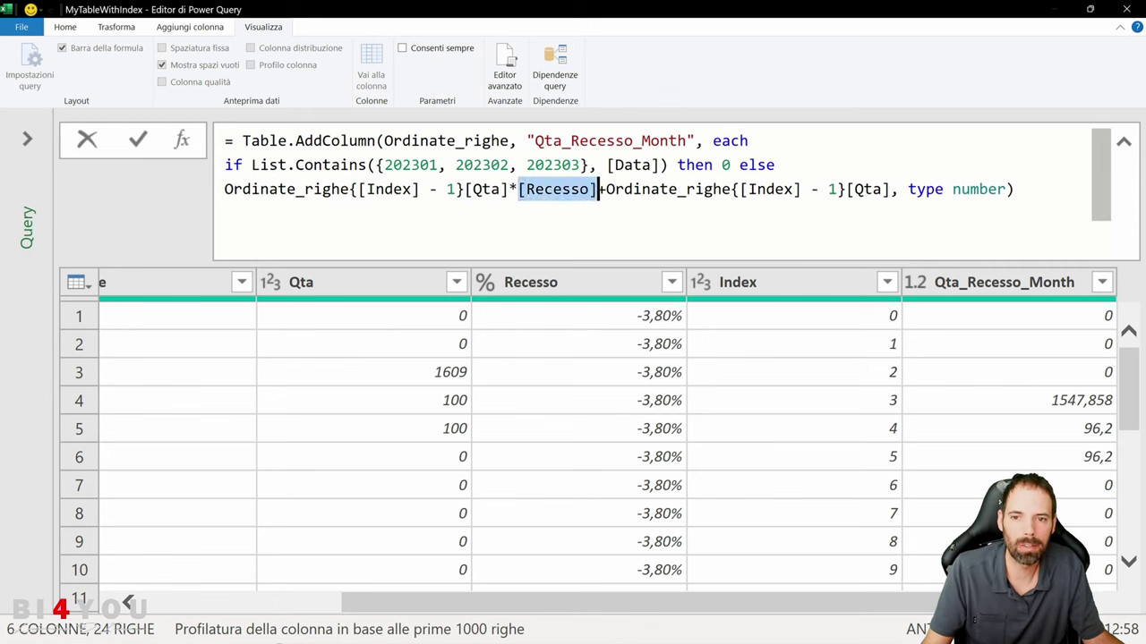
left_click_drag(464, 189, 225, 189)
- Paste Ordinate_righe{[Index] - 1} before [Recesso], then undo the change
key("ctrl+c")
left_click(518, 189)
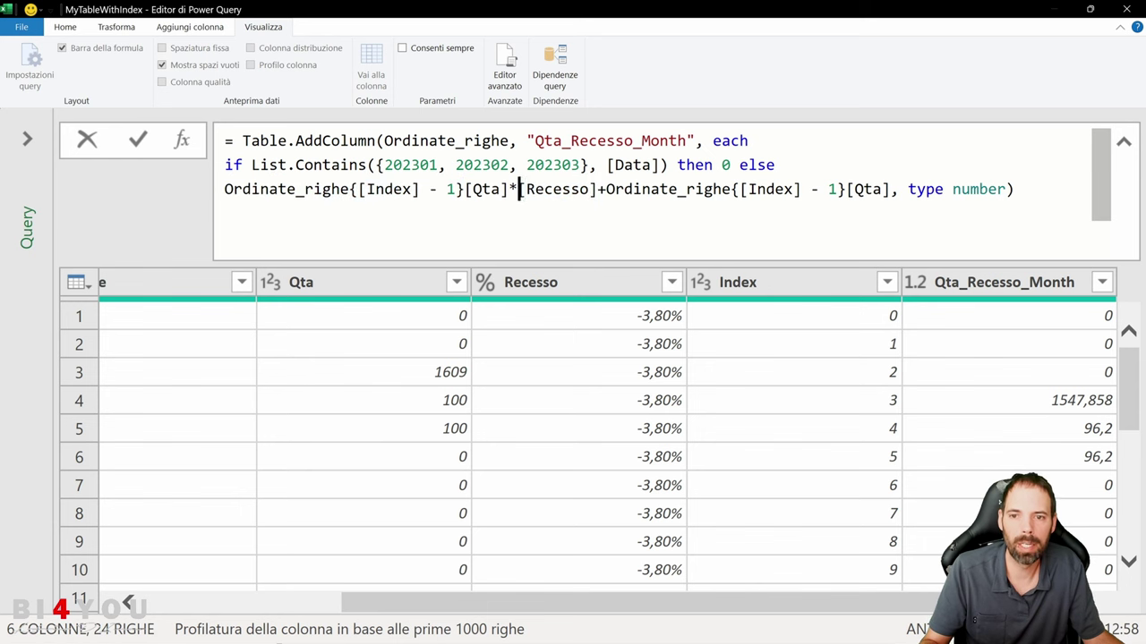
key("ctrl+v")
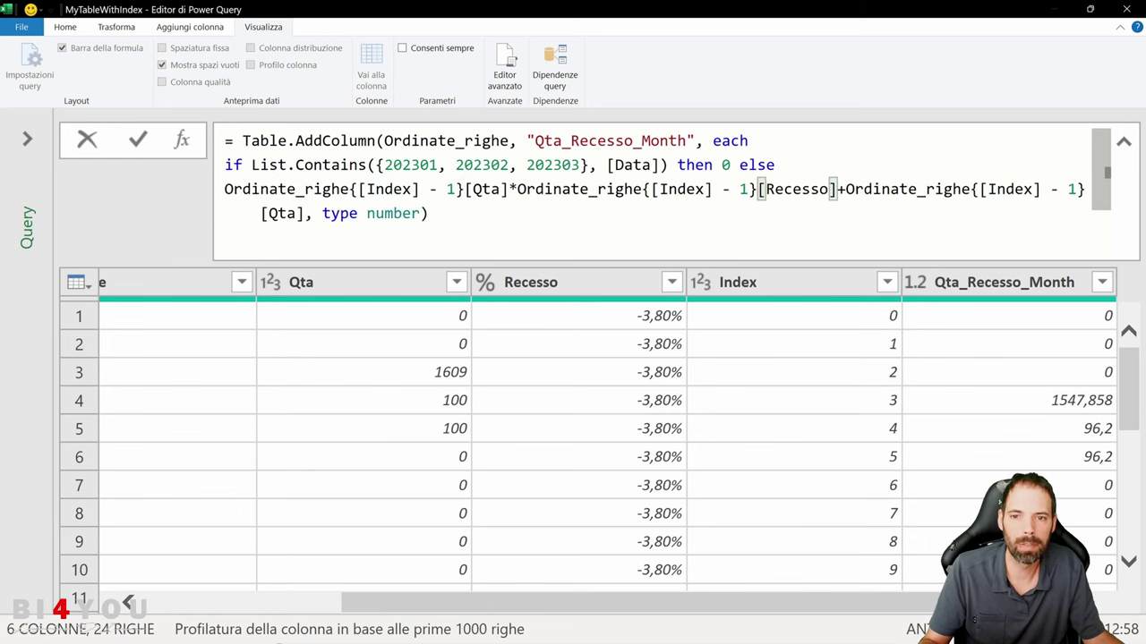
key("ctrl+z")
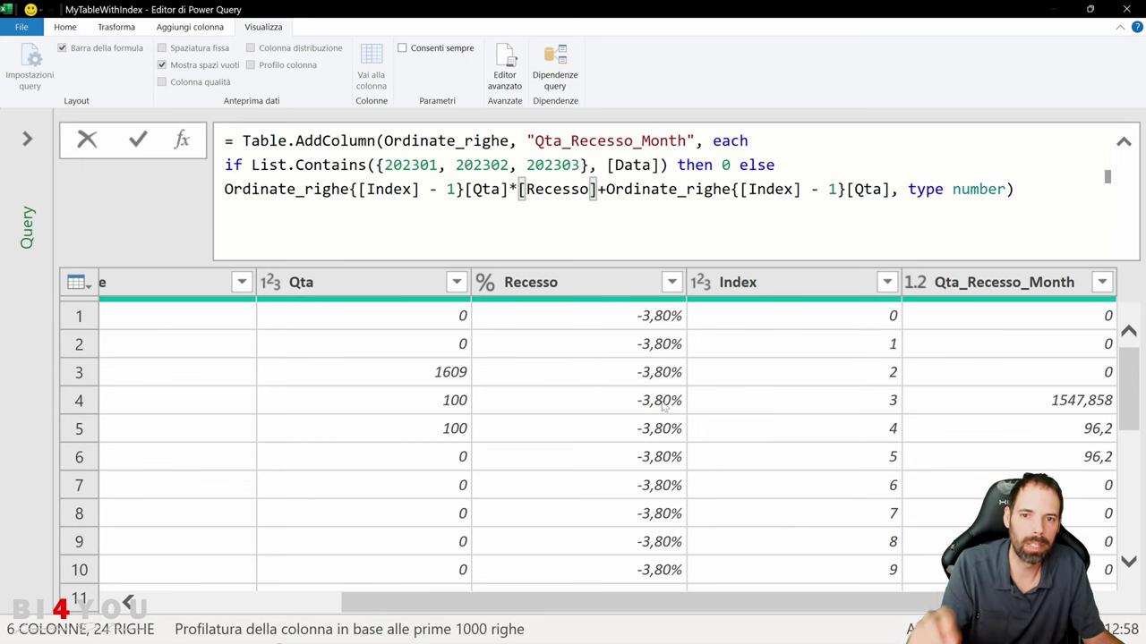
- Point out [Recesso] and the added previous-row Qta term, then shrink the editor to reveal the workbook
left_click(554, 189)
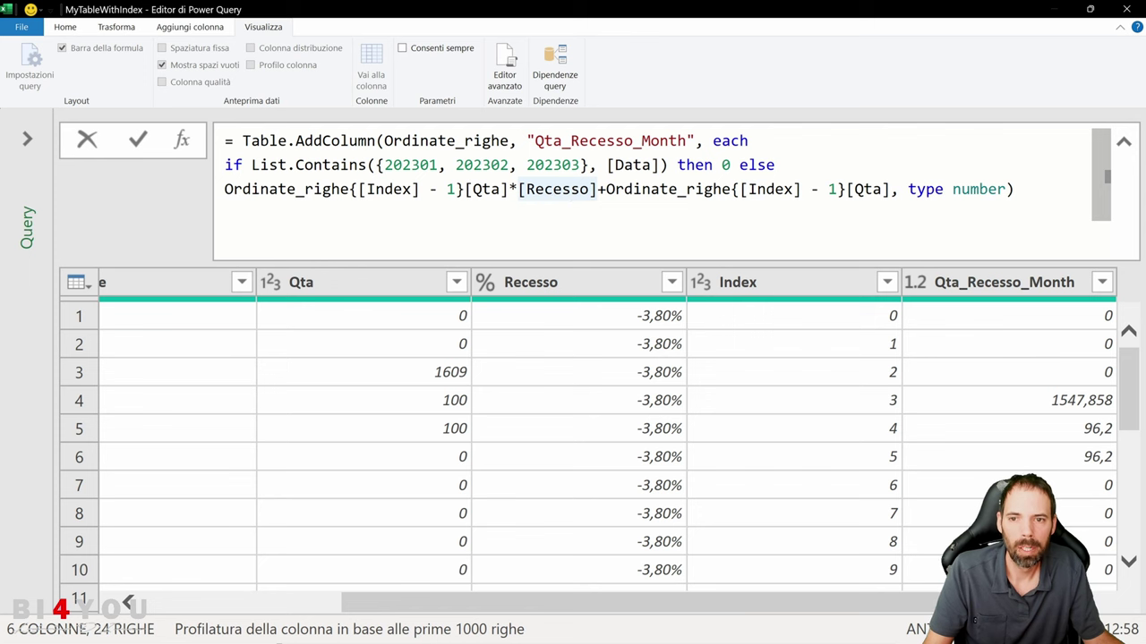
left_click(498, 188)
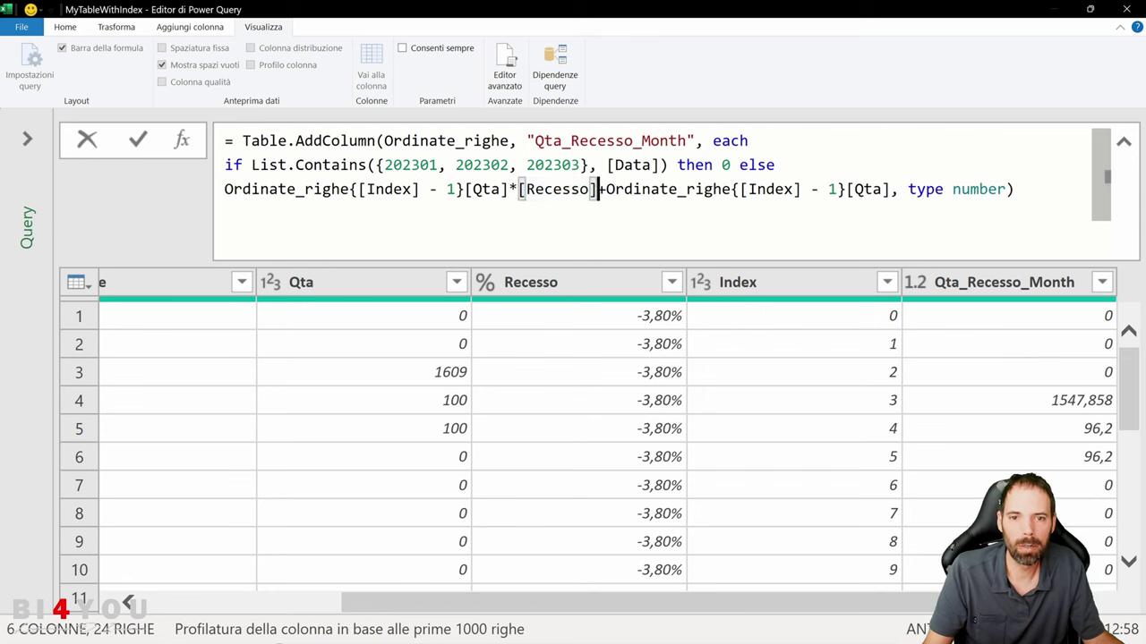
left_click_drag(596, 189, 519, 189)
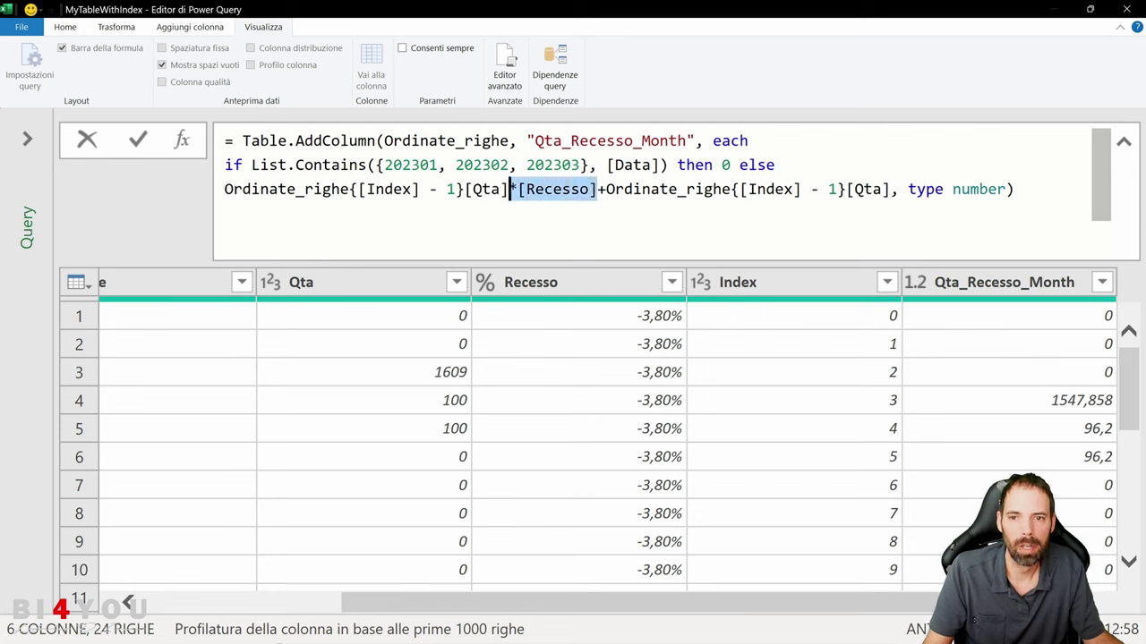
left_click_drag(606, 189, 892, 189)
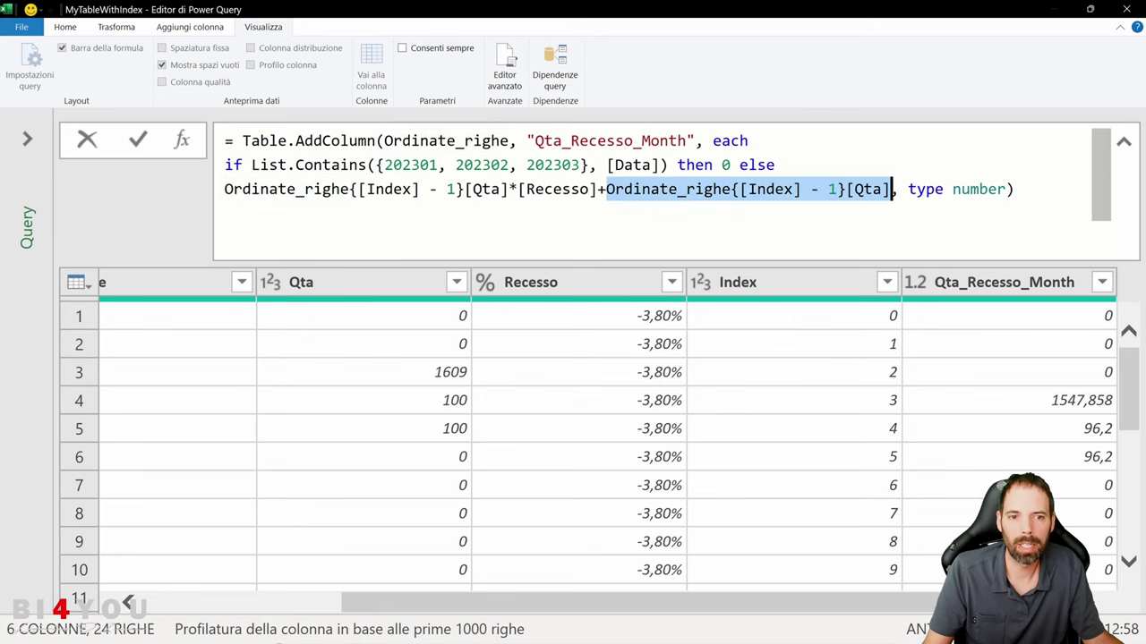
left_click(537, 305)
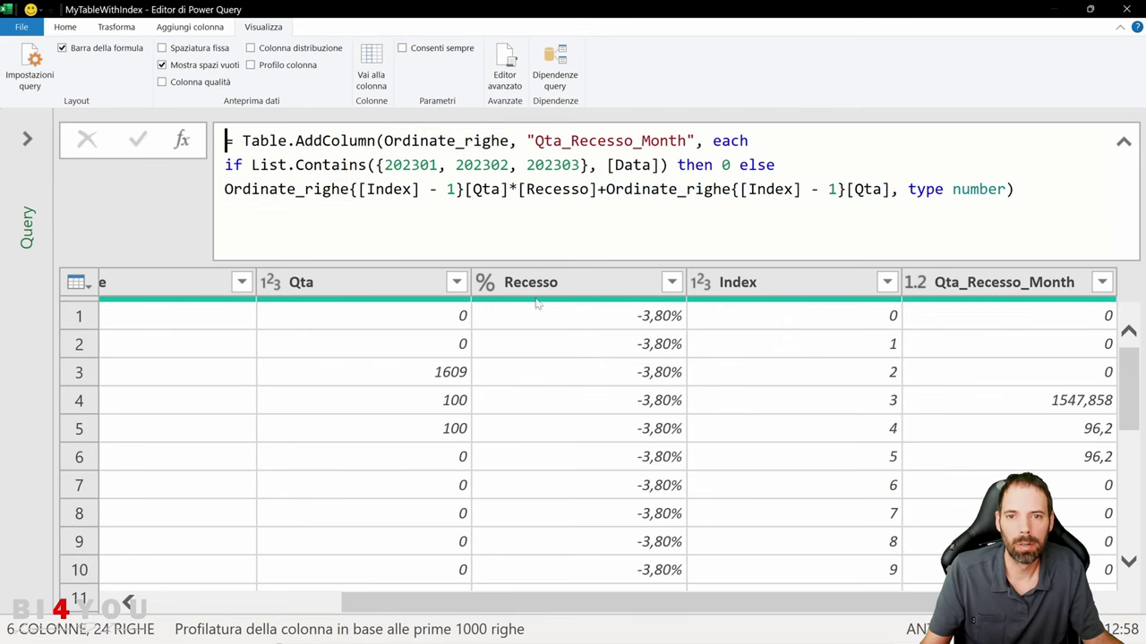
left_click_drag(564, 9, 1000, 426)
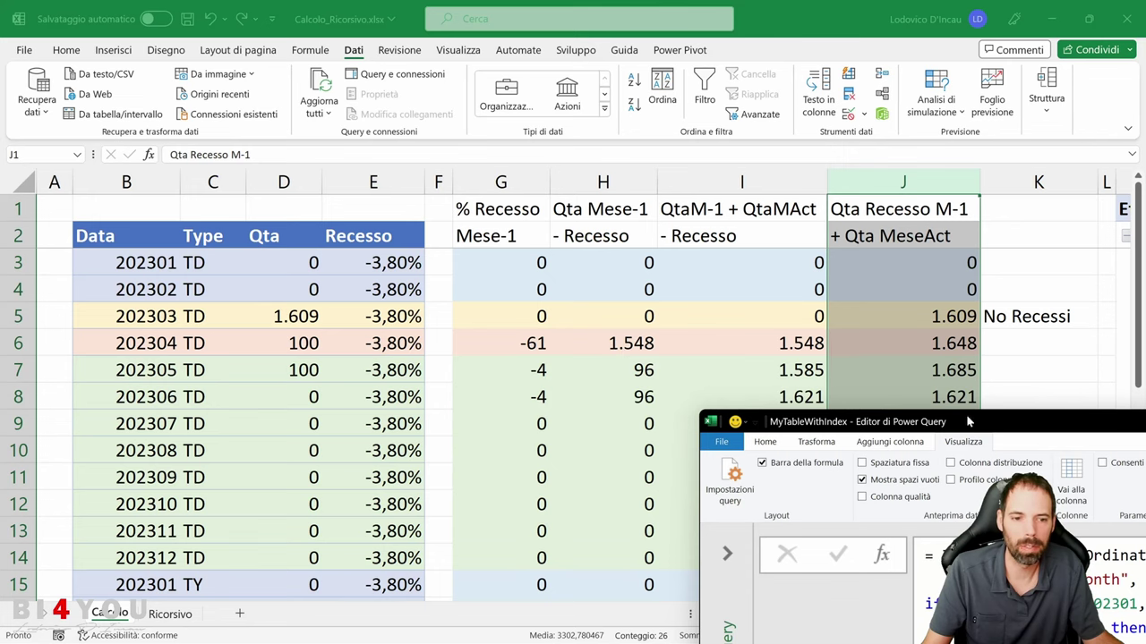
- Maximize the editor again and highlight the Ordinate_righe references and the excluded-month list
left_click_drag(1028, 429, 606, 134)
double_click(606, 134)
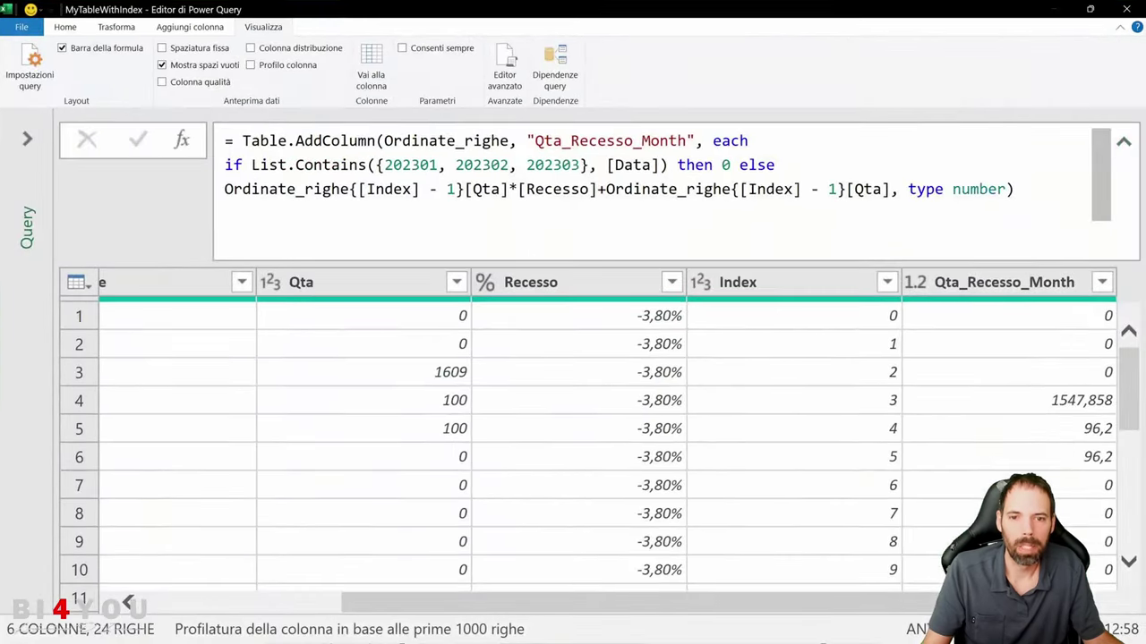
left_click(660, 189)
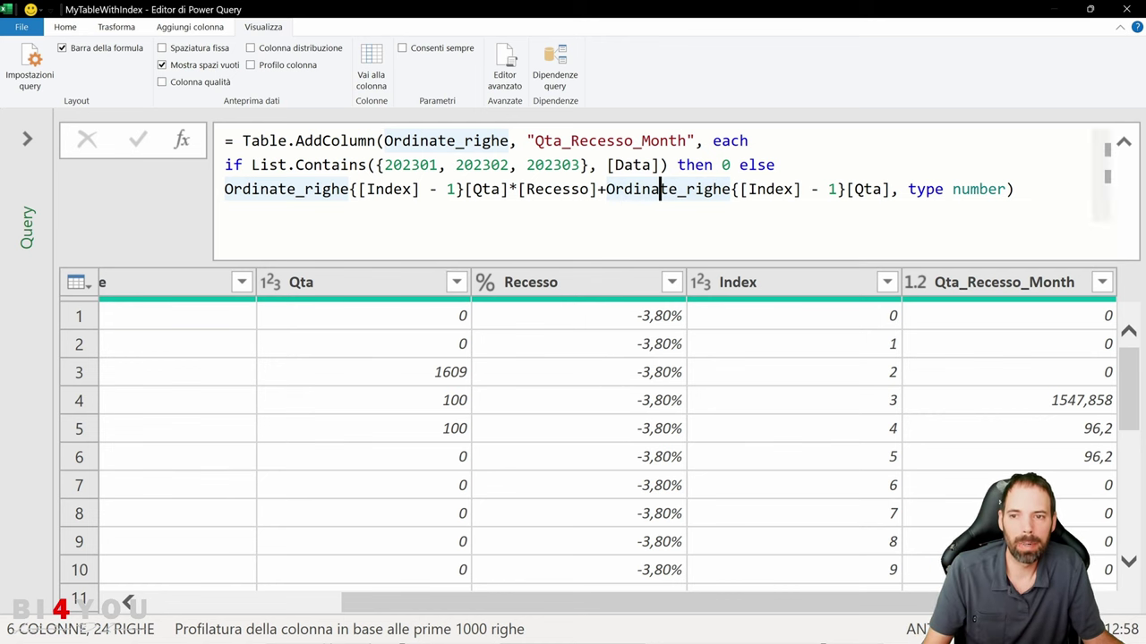
left_click(403, 165)
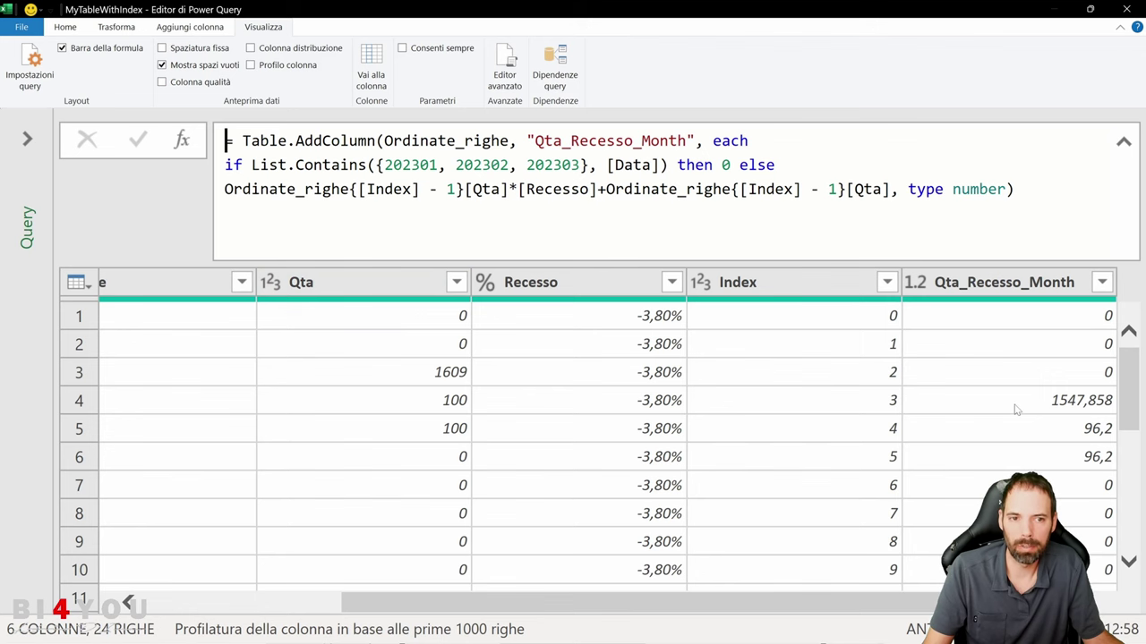
- Mark the else branch and both [Qta] references, then show the query settings with applied steps
left_click_drag(739, 164, 739, 189)
left_click(845, 189)
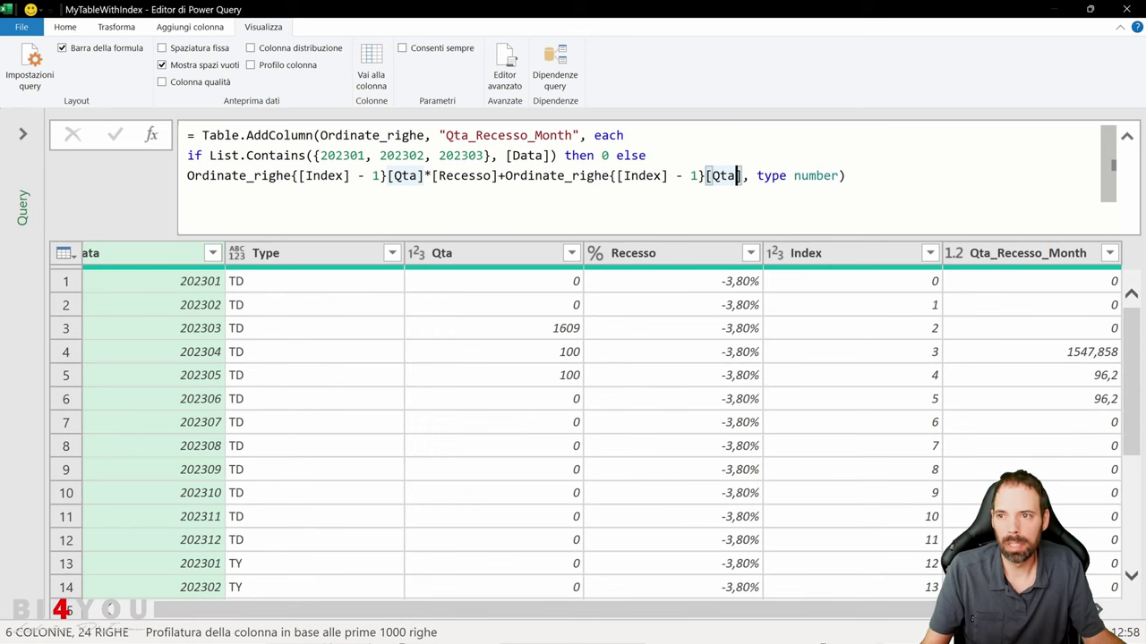
left_click(29, 67)
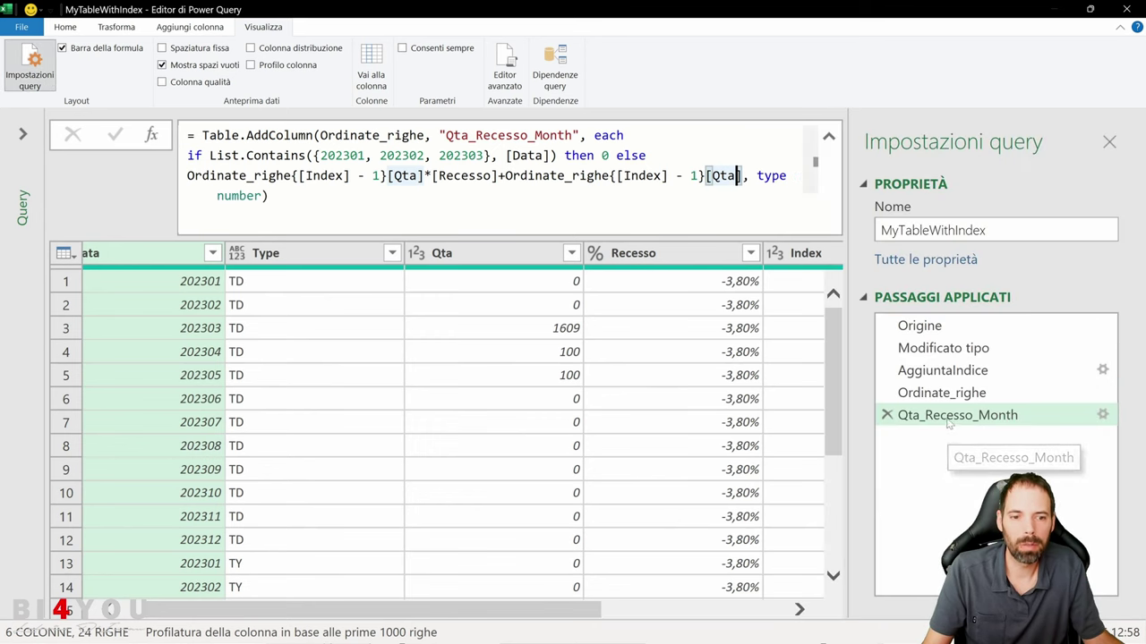
- Scroll to Qta_Recesso_Month and preview the row 3 and row 4 values (1547,858)
left_click_drag(574, 616, 769, 616)
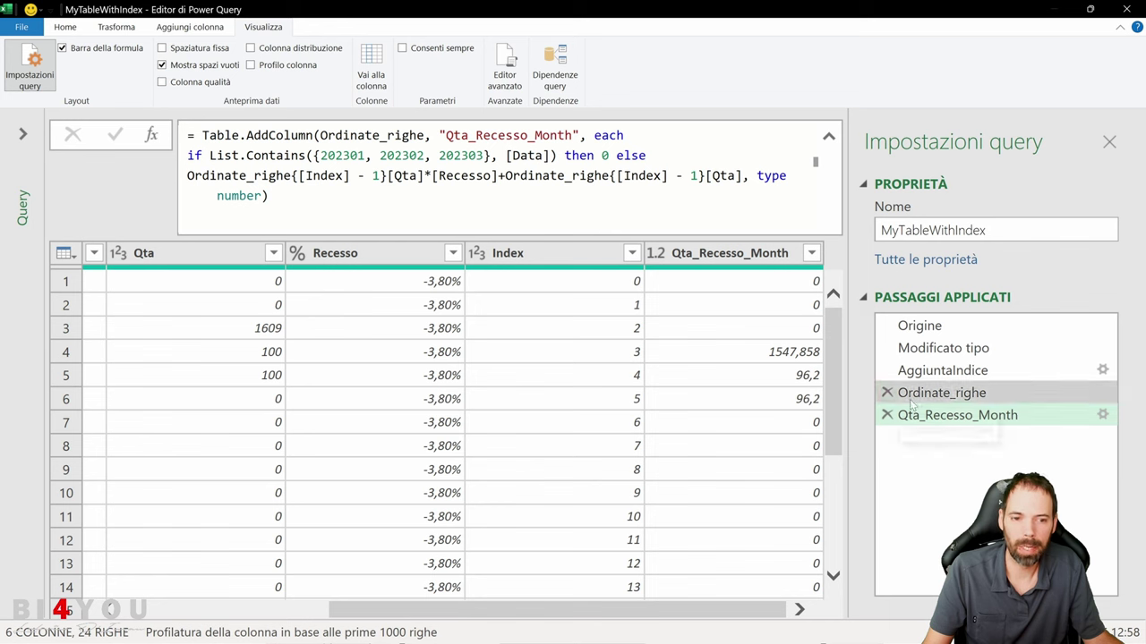
left_click(769, 356)
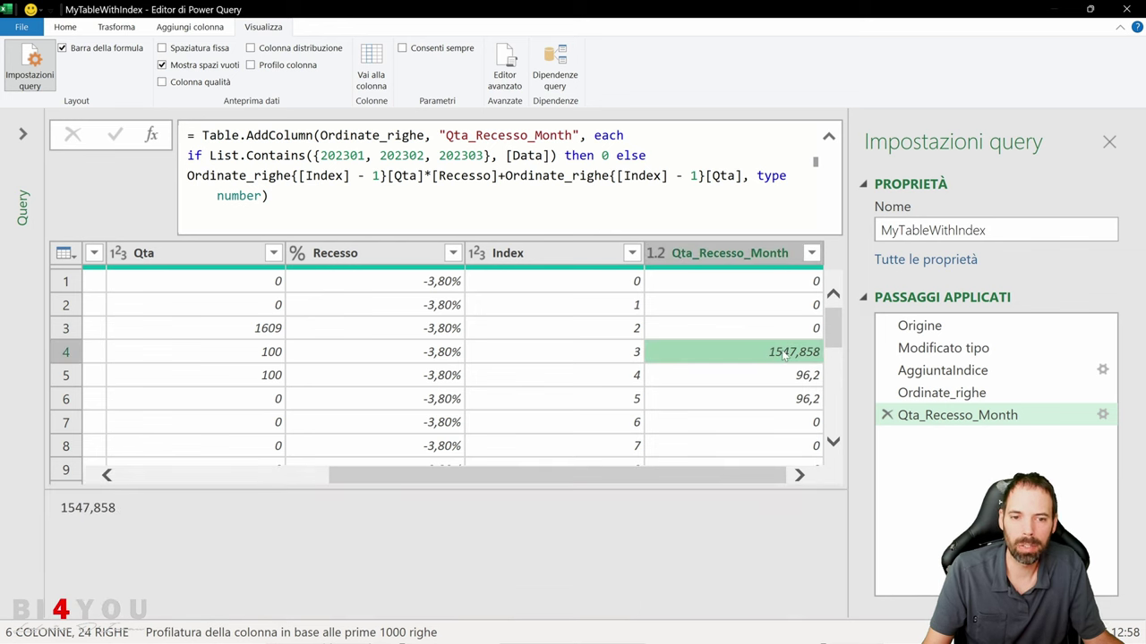
left_click(750, 335)
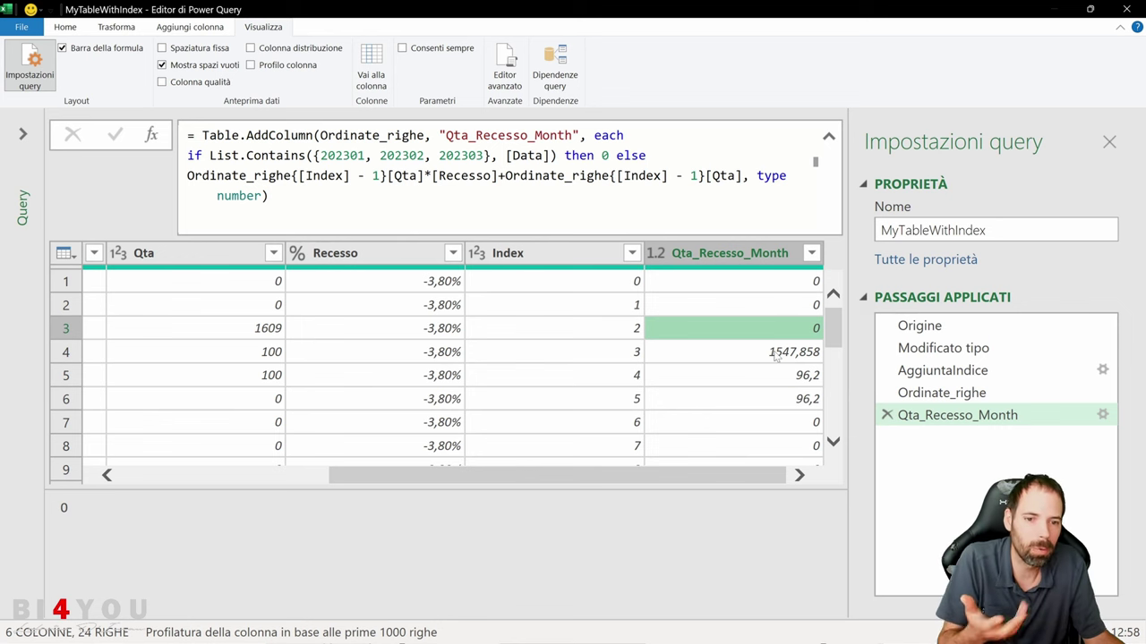
left_click(768, 351)
- Expand the Queries list and open the BufferedTable query
left_click(22, 134)
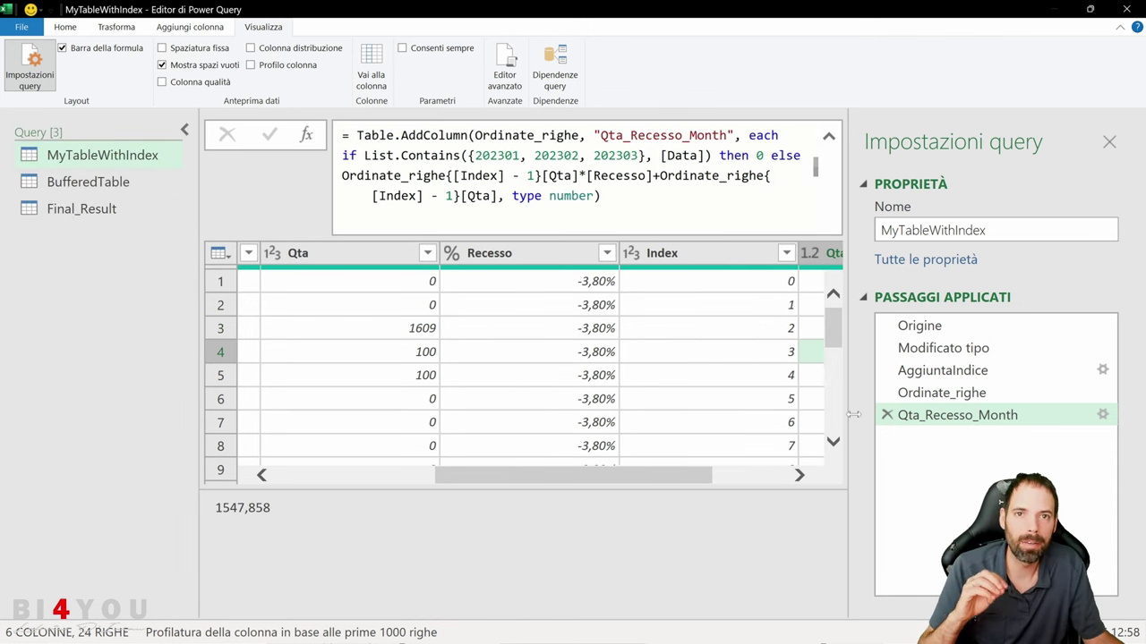
left_click_drag(607, 485, 680, 484)
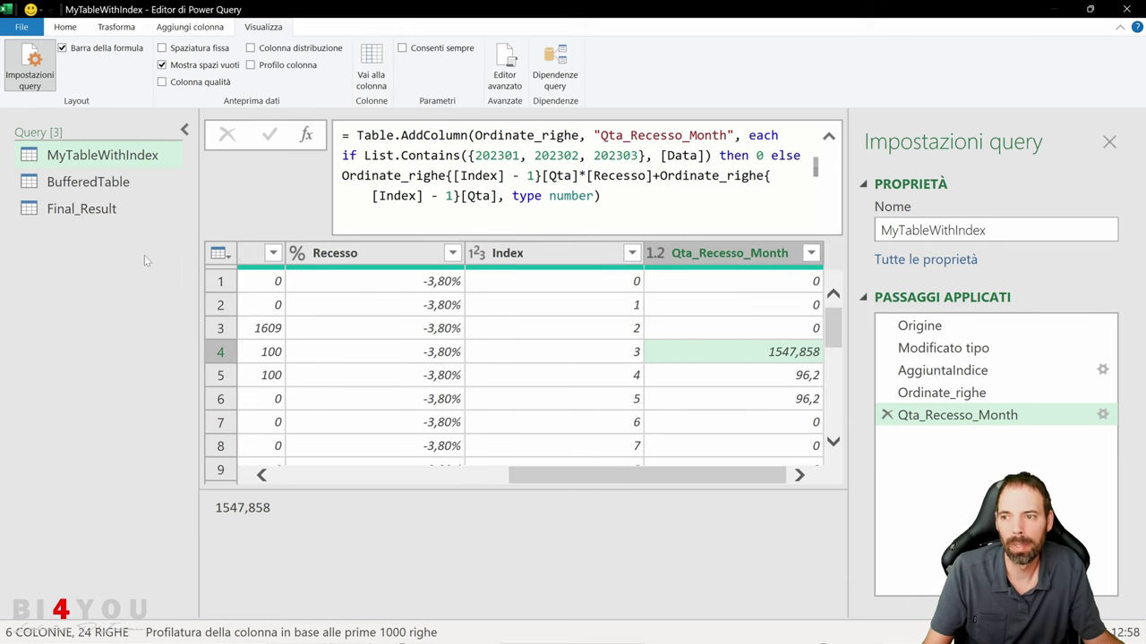
left_click(98, 183)
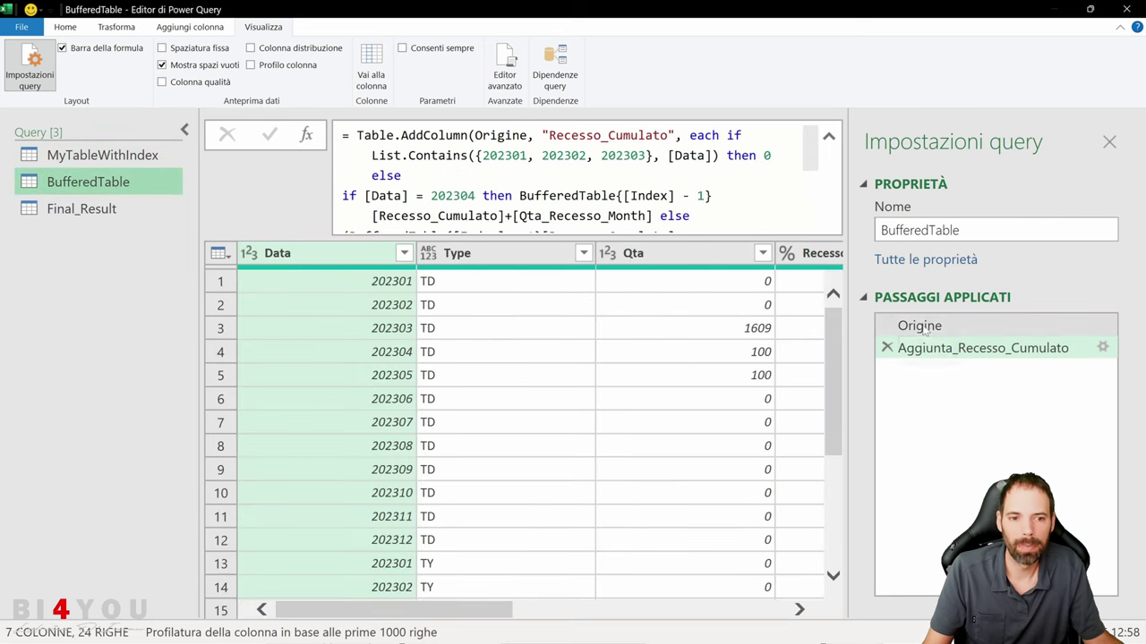
- Select BufferedTable's Origine step and add a blank query via Nuova origine > Altre origini > Query vuota
left_click(922, 327)
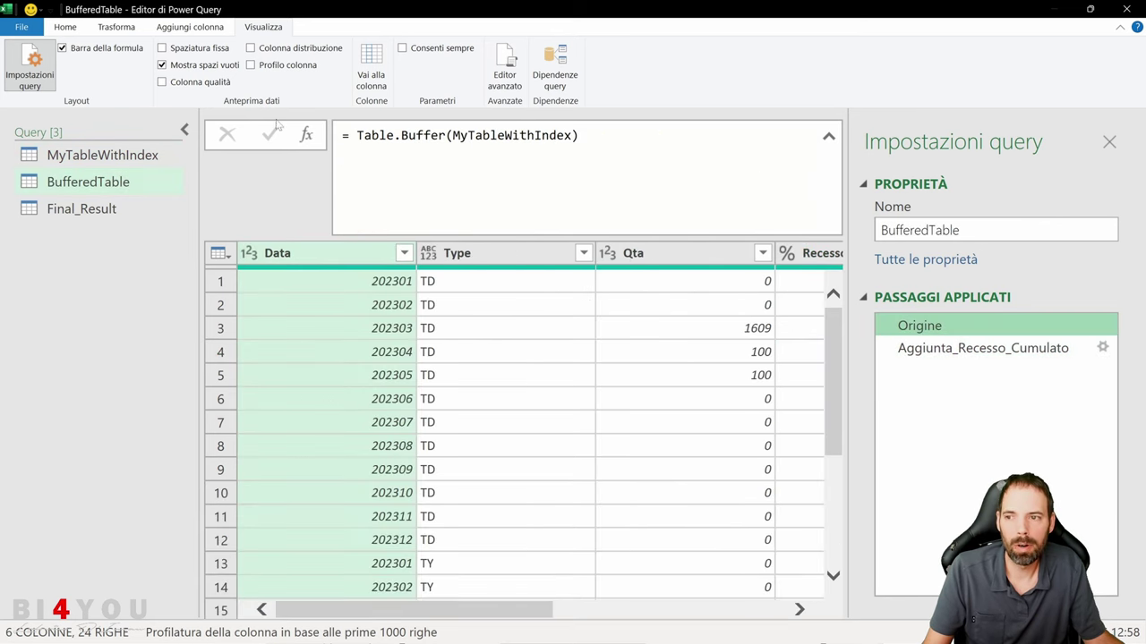
left_click(63, 28)
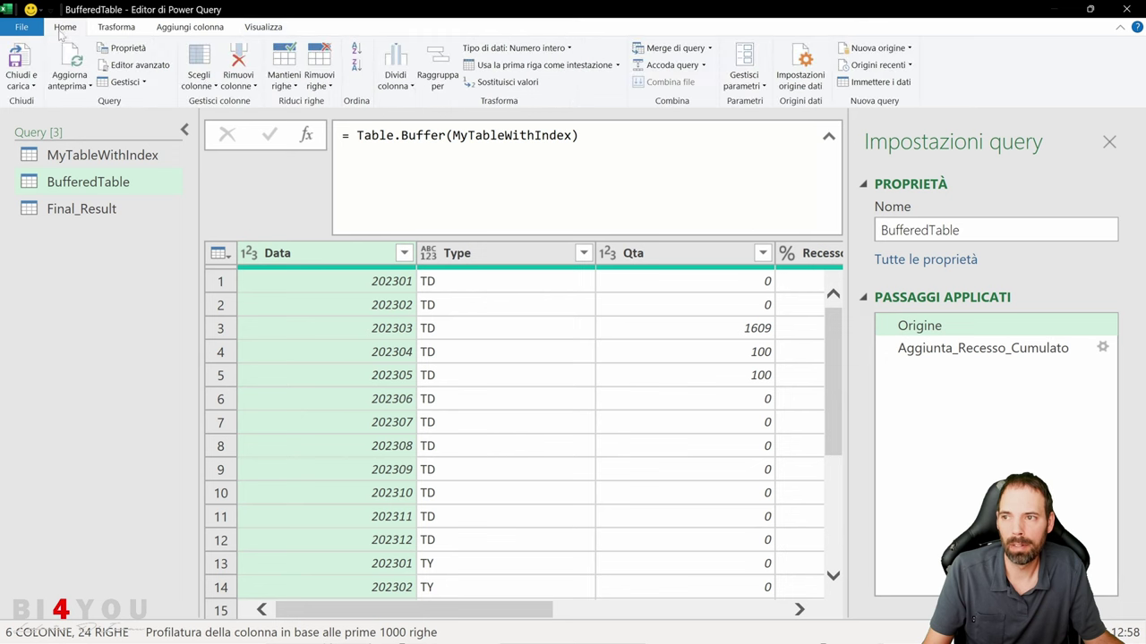
left_click(907, 48)
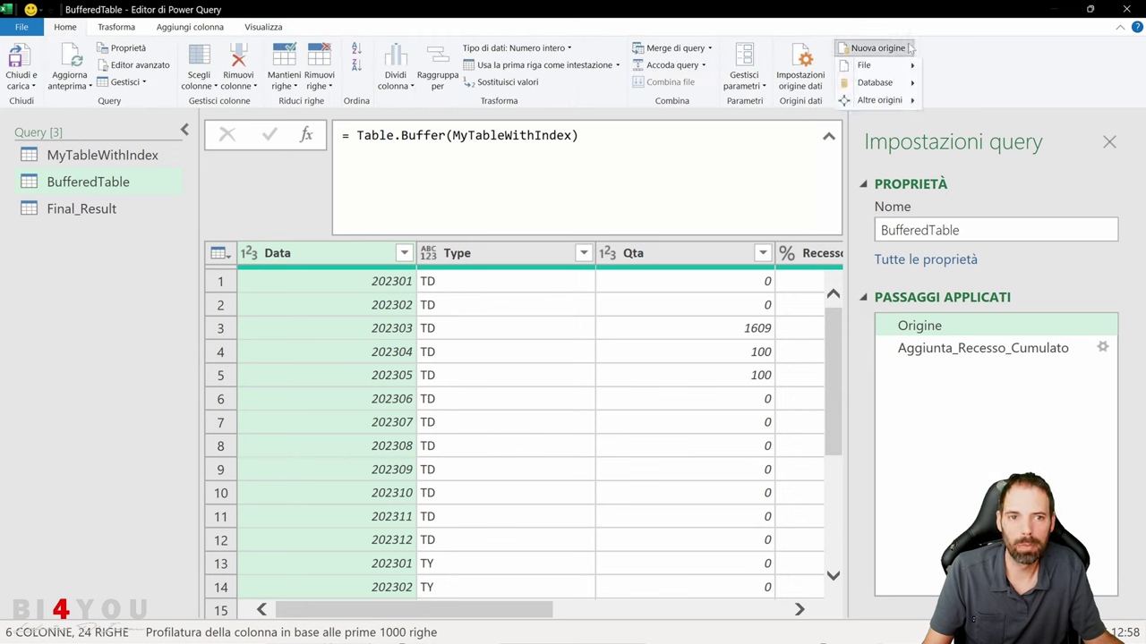
mouse_move(889, 102)
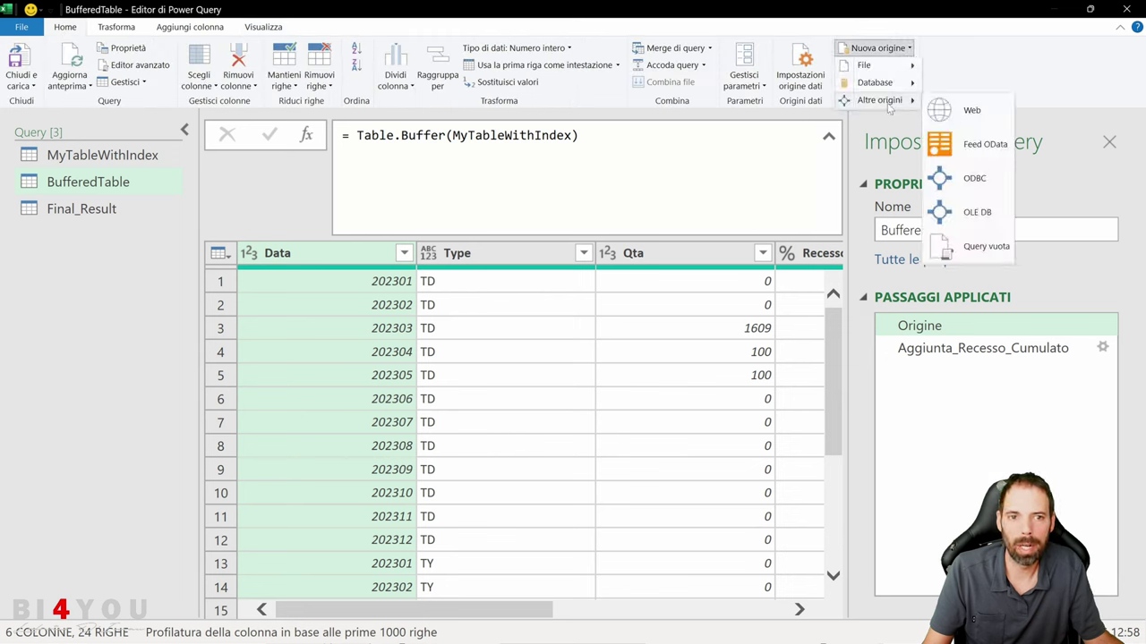
left_click(979, 250)
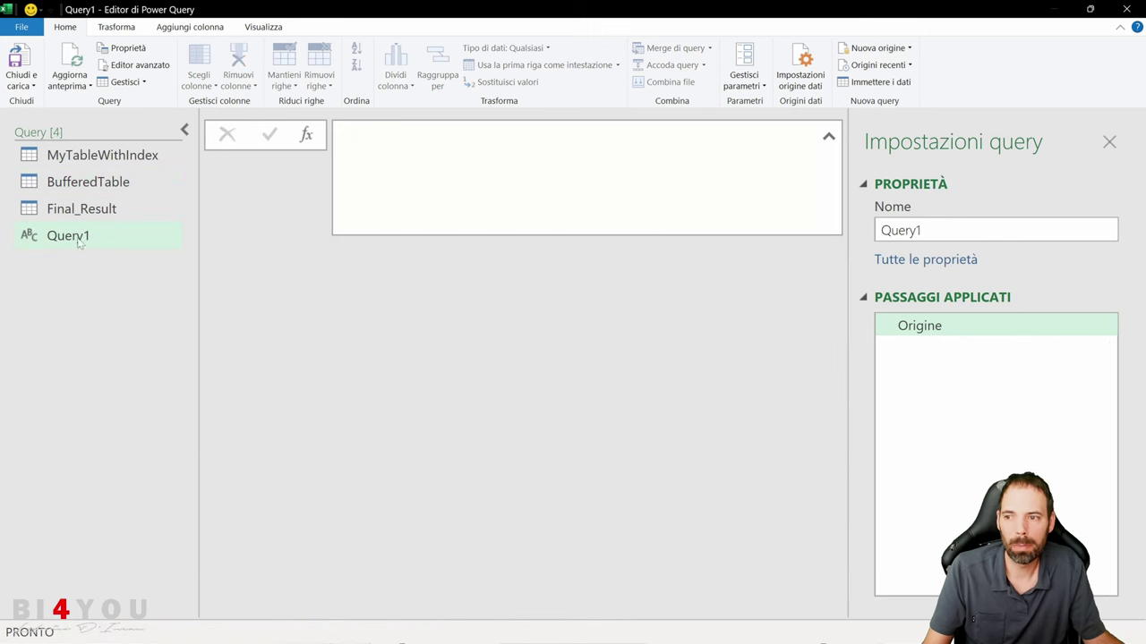
left_click(343, 135)
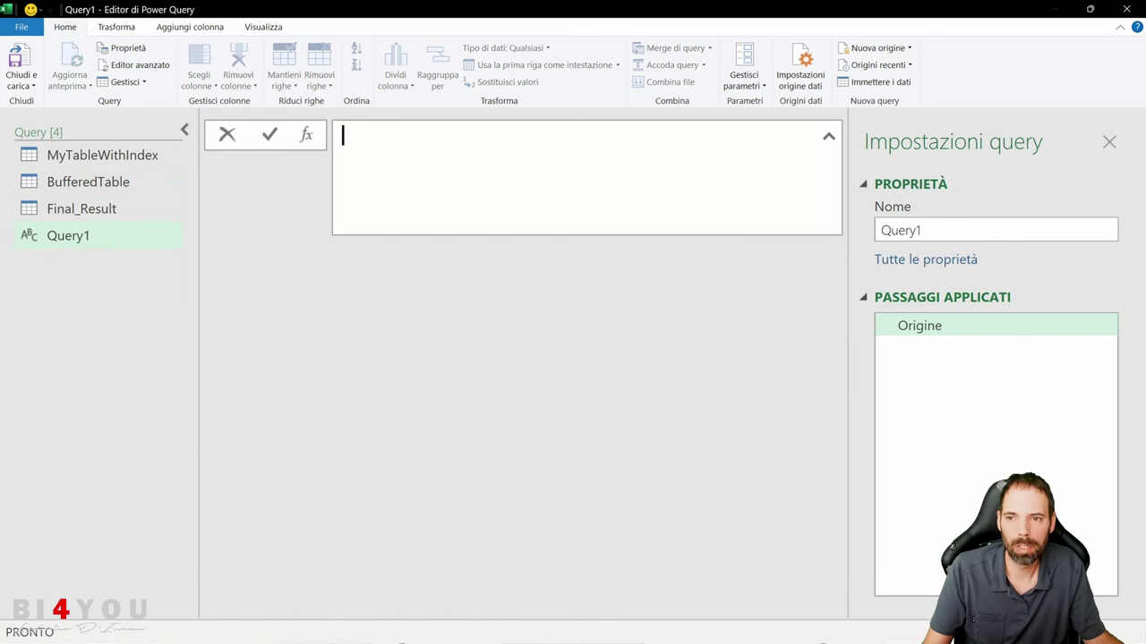
- Delete the temporary Query1 and reselect Origine, showing = Table.Buffer(MyTableWithIndex)
right_click(80, 236)
left_click(99, 244)
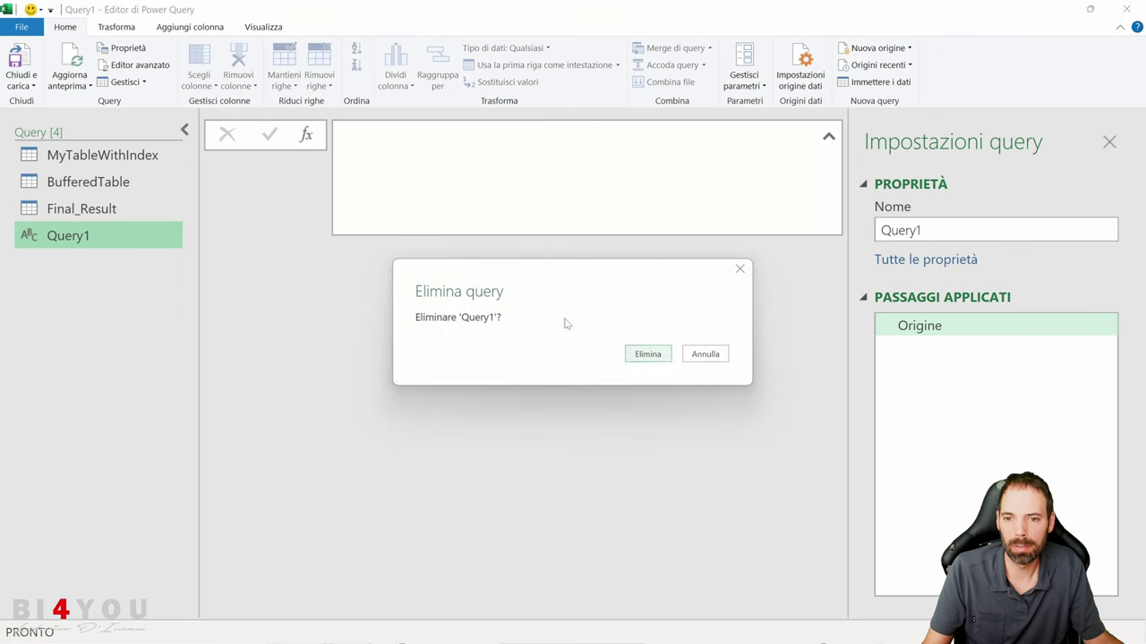
left_click(647, 355)
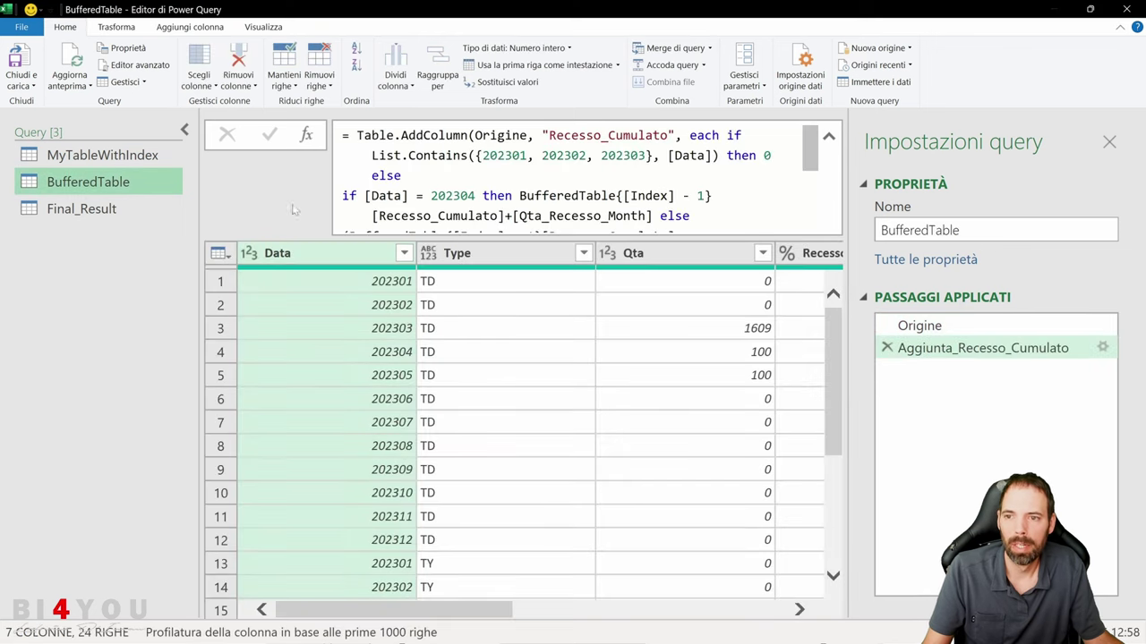
left_click(904, 326)
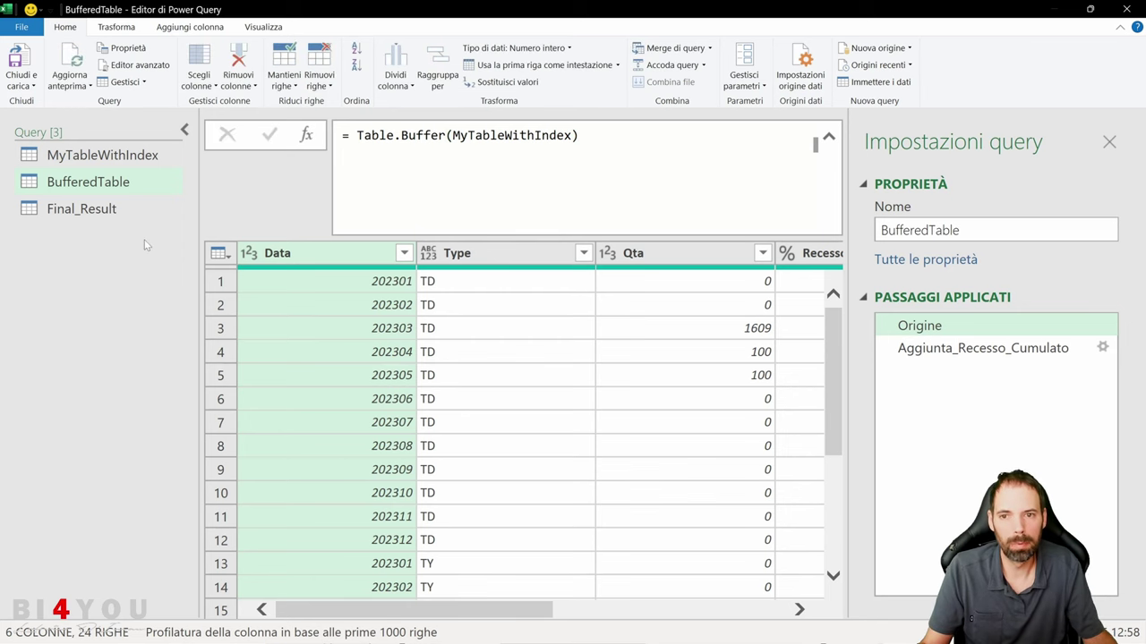
key("ctrl+shift+plus")
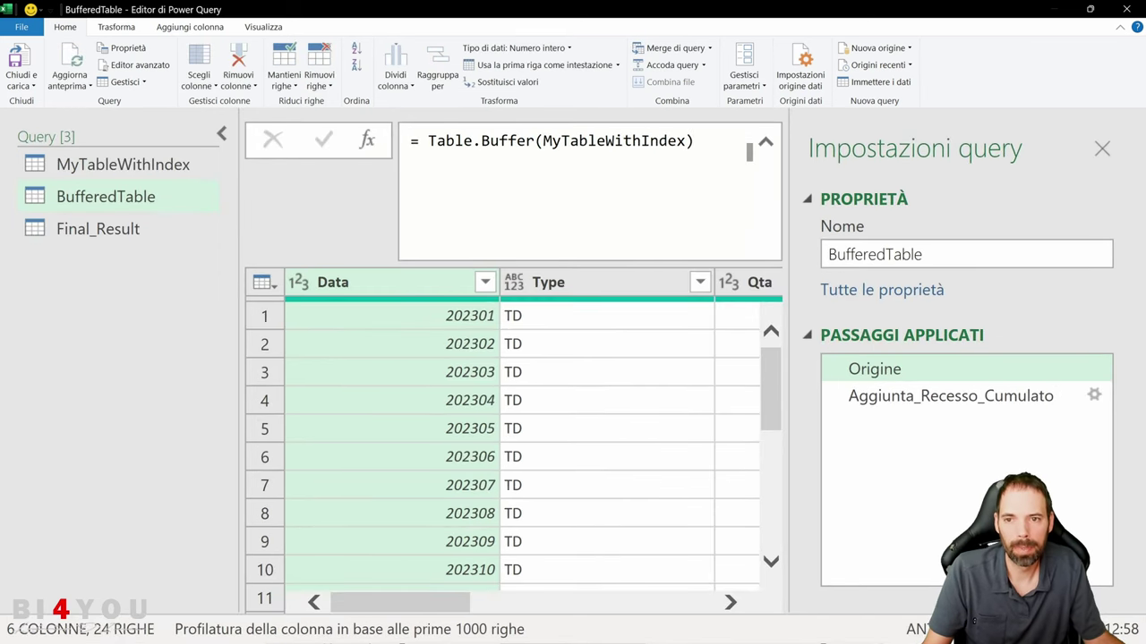
- Highlight Table.Buffer and its MyTableWithIndex argument, then switch to the MyTableWithIndex query
left_click(428, 141)
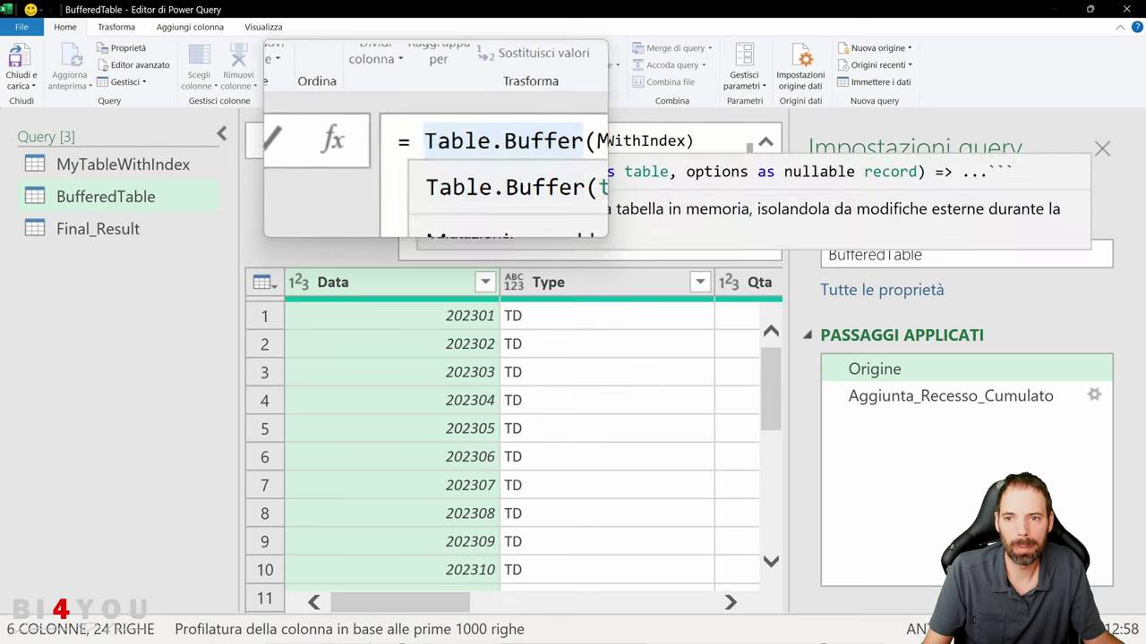
left_click_drag(428, 140, 517, 140)
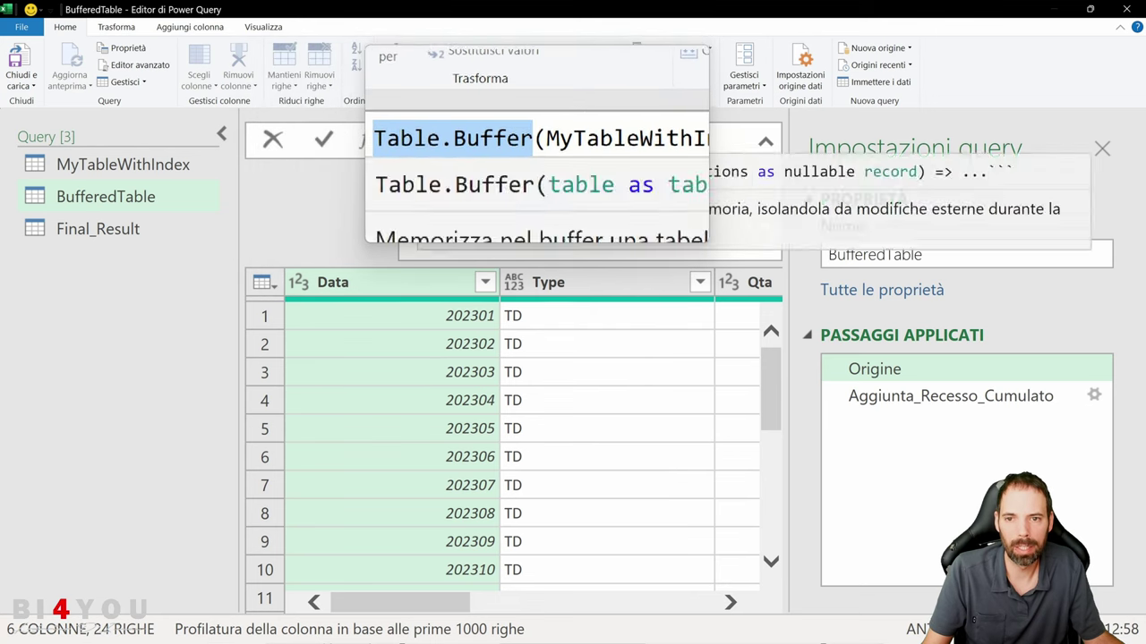
key("Right")
key("Right")
key("shift+Right")
key("shift+Right")
key("shift+Right")
key("shift+Right")
key("shift+Right")
key("shift+Right")
key("shift+Right")
key("shift+Right")
key("shift+Right")
key("shift+Right")
key("shift+Right")
key("shift+Right")
key("shift+Right")
key("shift+Right")
key("shift+Right")
key("shift+Right")
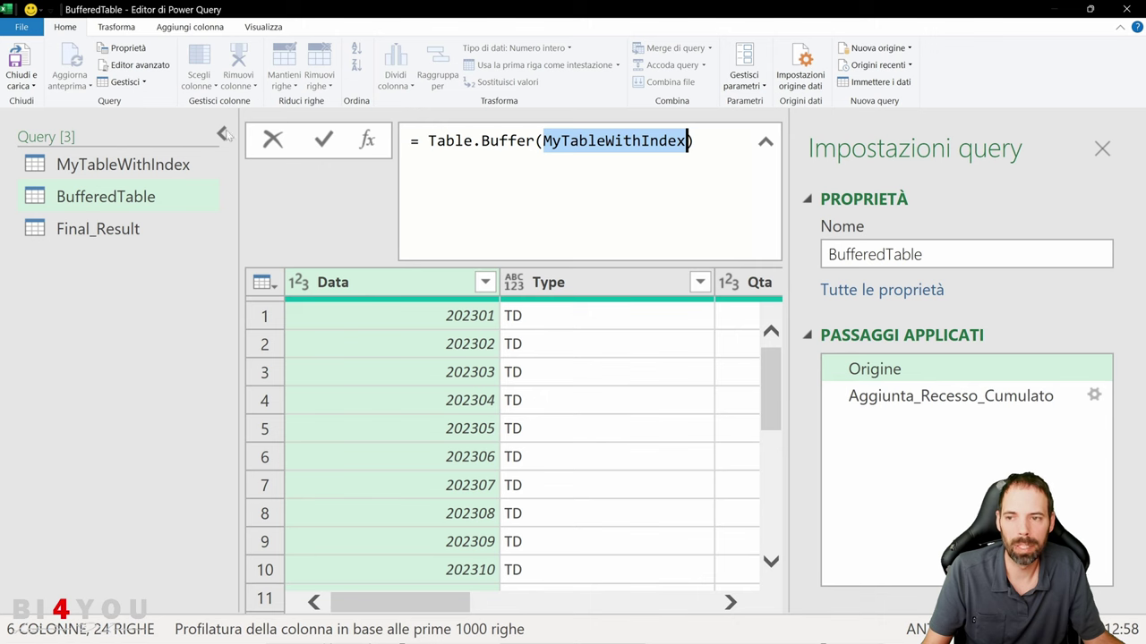
left_click(589, 140)
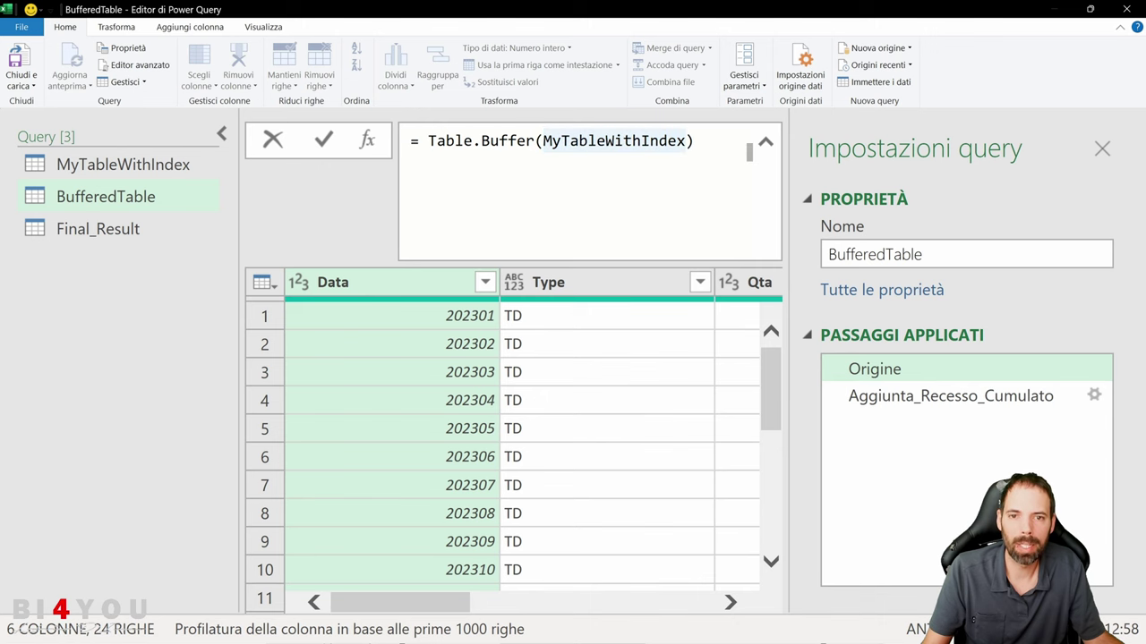
left_click_drag(691, 141, 543, 140)
left_click(144, 165)
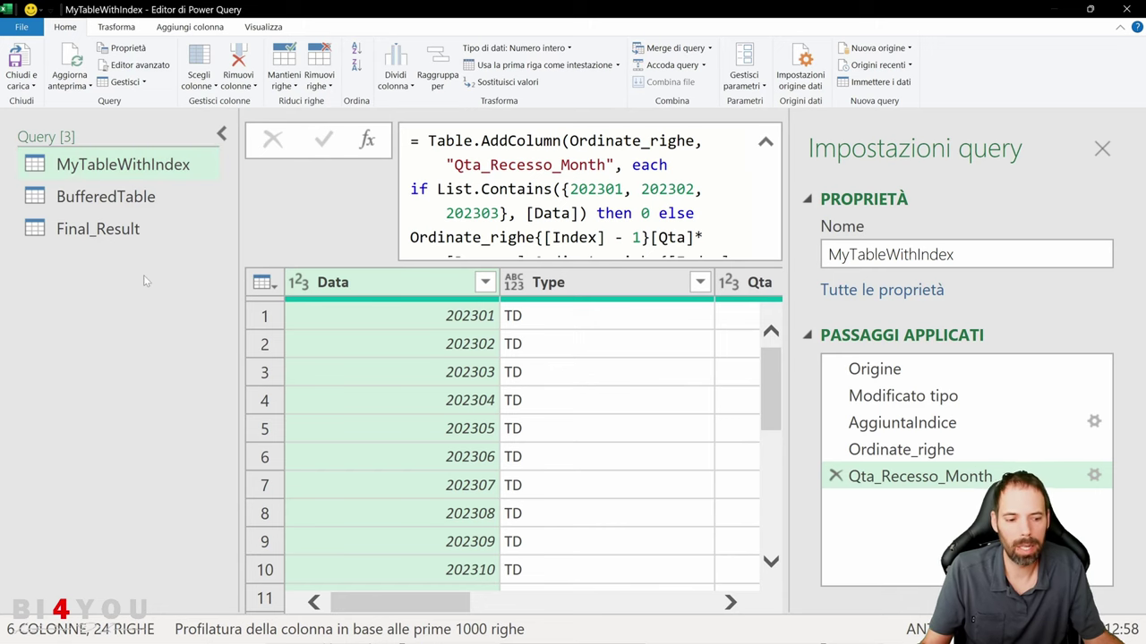
- Open the BufferedTable query and show its Aggiunta_Recesso_Cumulato step with the computed Recesso_Cumulato column
key("ctrl+minus")
key("ctrl+minus")
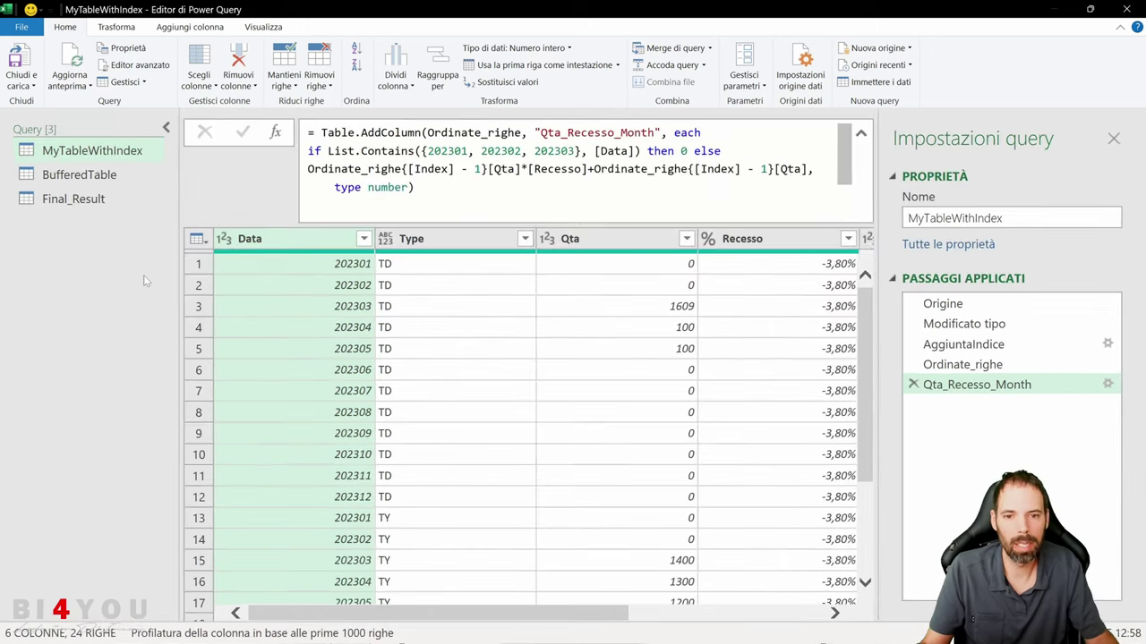
left_click(85, 174)
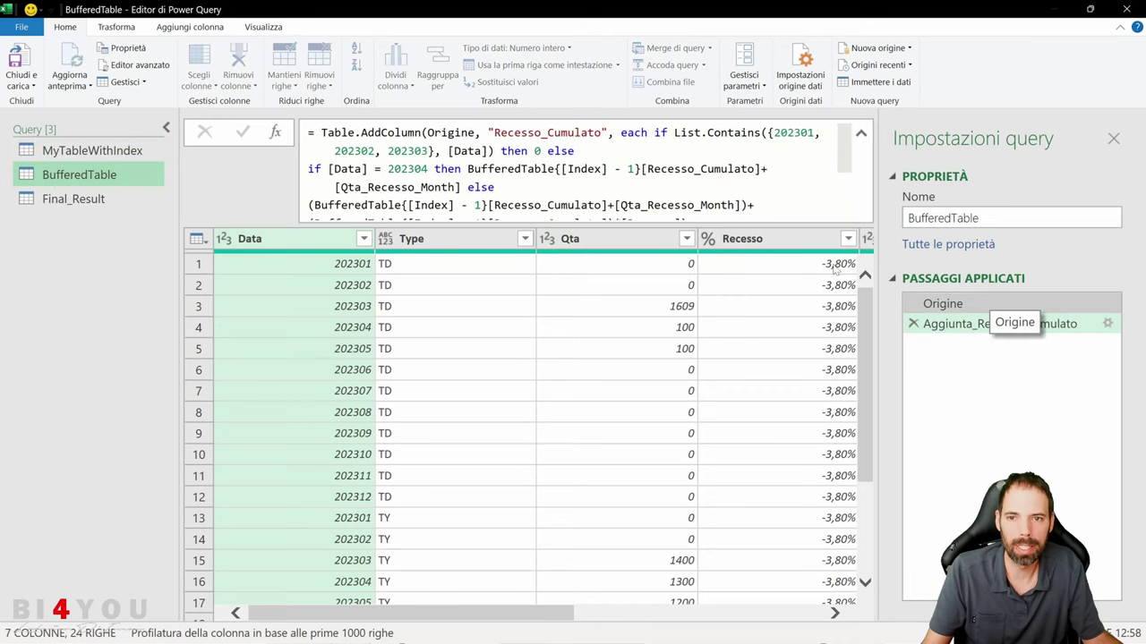
left_click(975, 305)
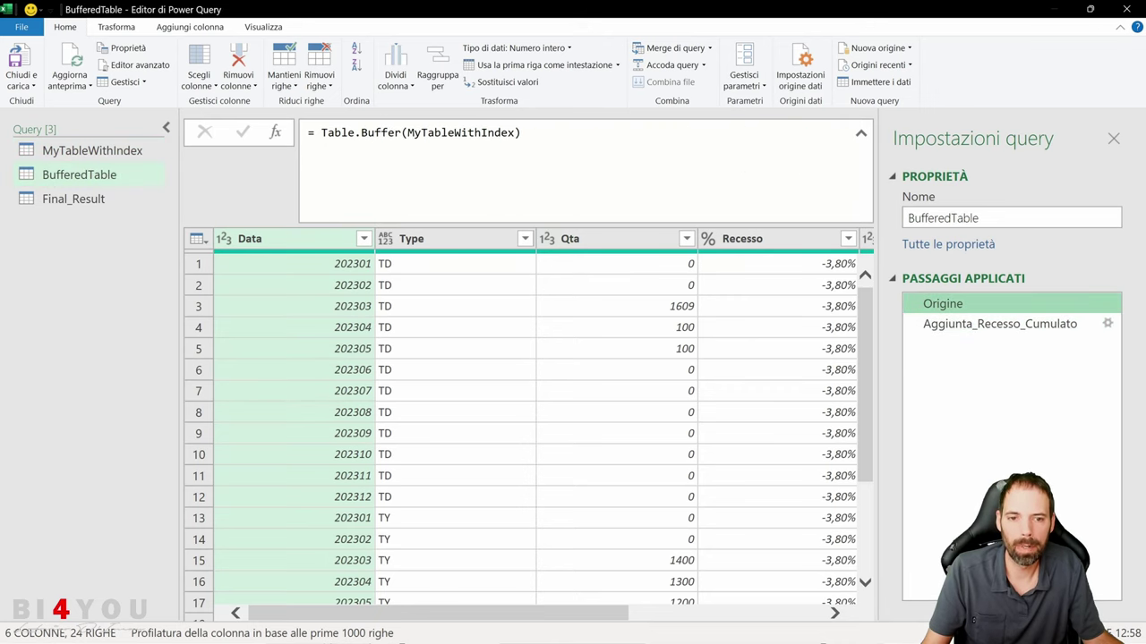
left_click_drag(607, 614, 802, 614)
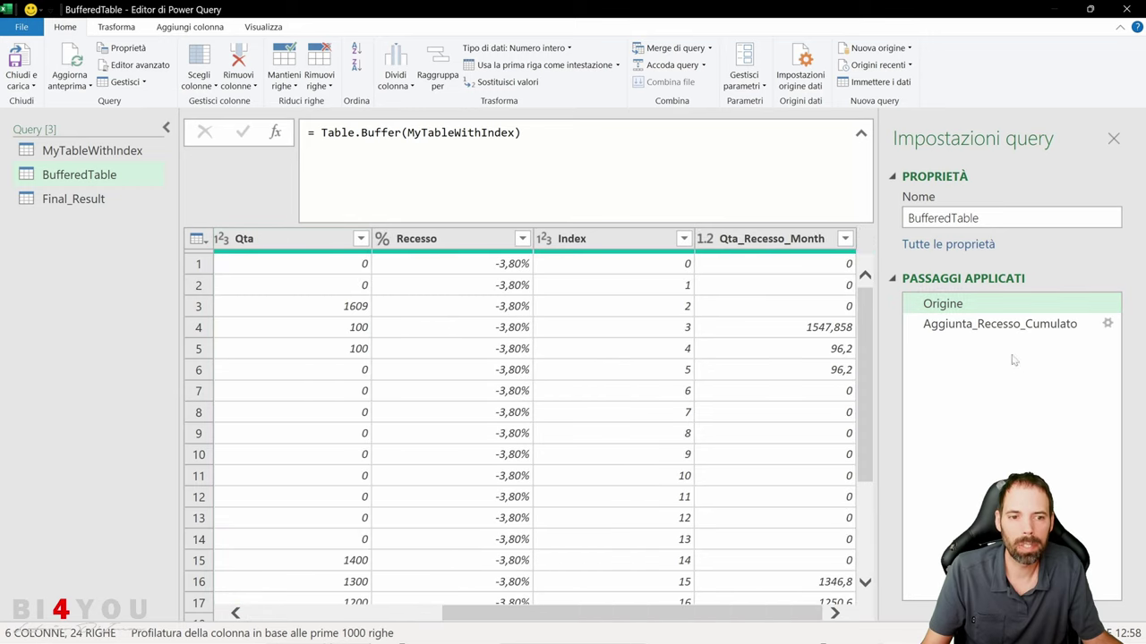
left_click(989, 328)
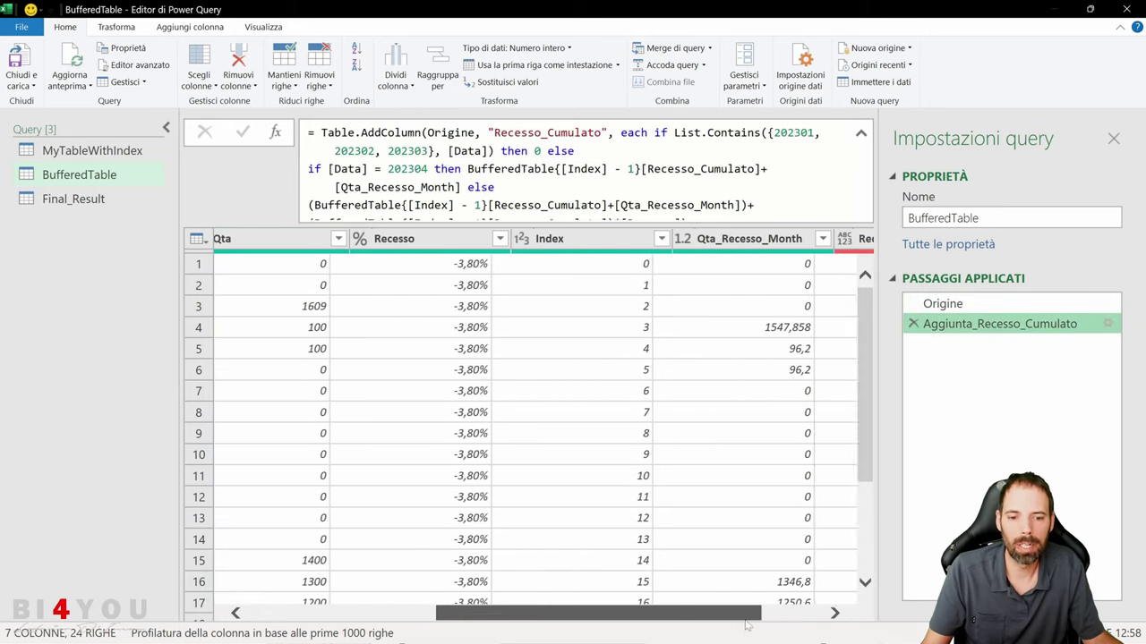
- Restore the Power Query Editor window and drag it aside to reveal the Calcolo worksheet
left_click(180, 25)
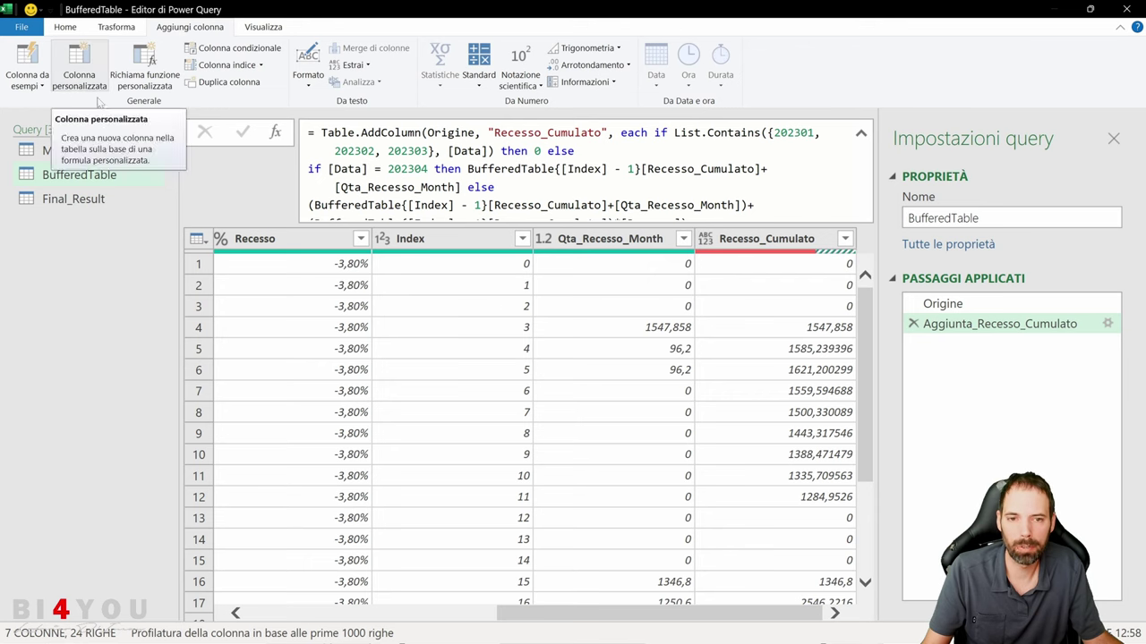
left_click(1090, 8)
left_click_drag(686, 139, 167, 227)
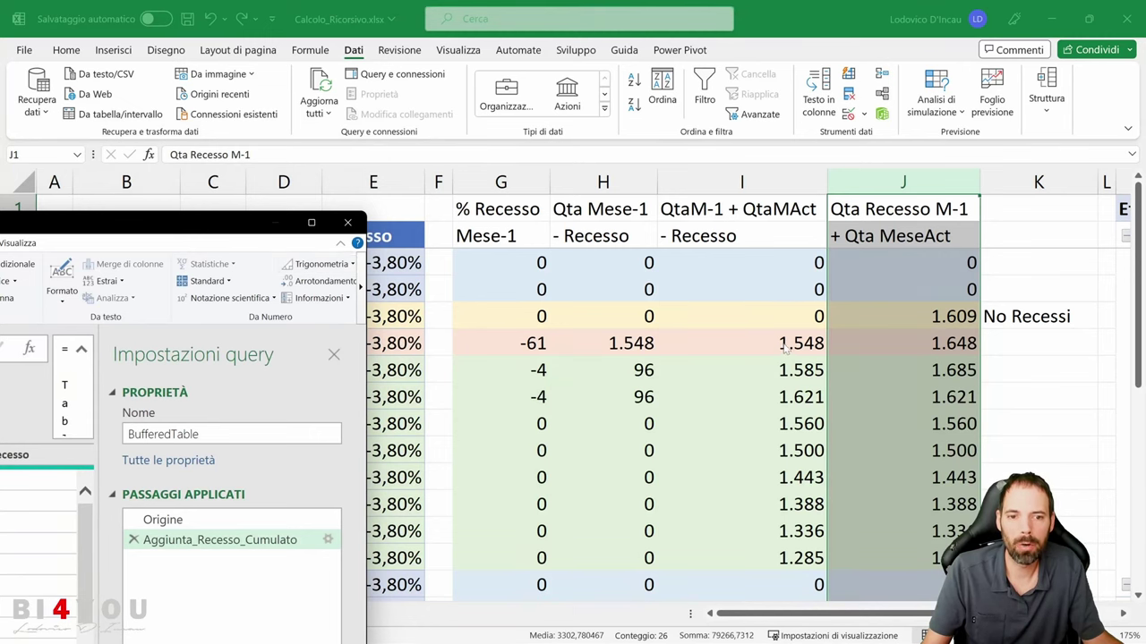
- Shift the editor down to compare the worksheet's Data/Type/Qta/Recesso table, then maximize it again
left_click_drag(150, 227, 283, 519)
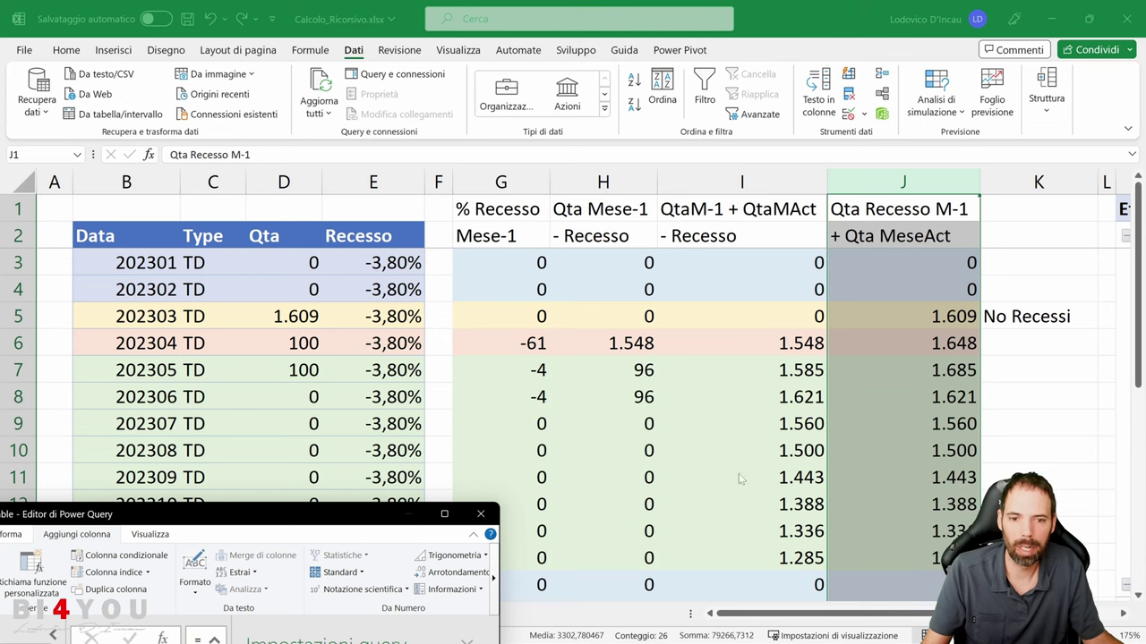
left_click_drag(275, 516, 564, 3)
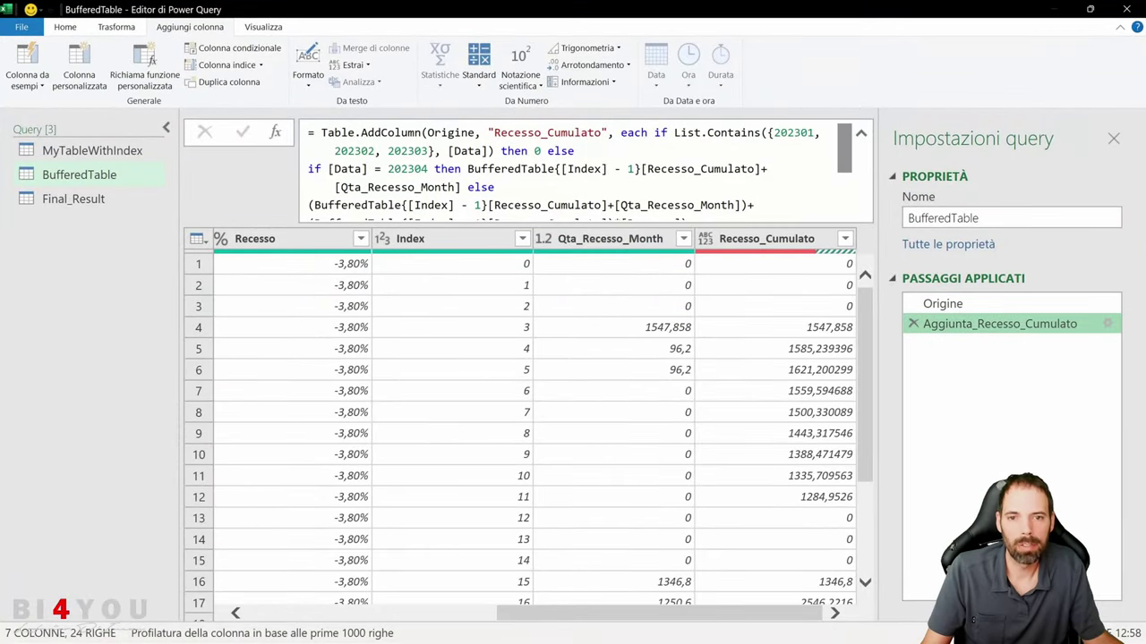
- Review the Aggiunta_Recesso_Cumulato custom column formula without changes, then hide the settings and queries panes
left_click(926, 326)
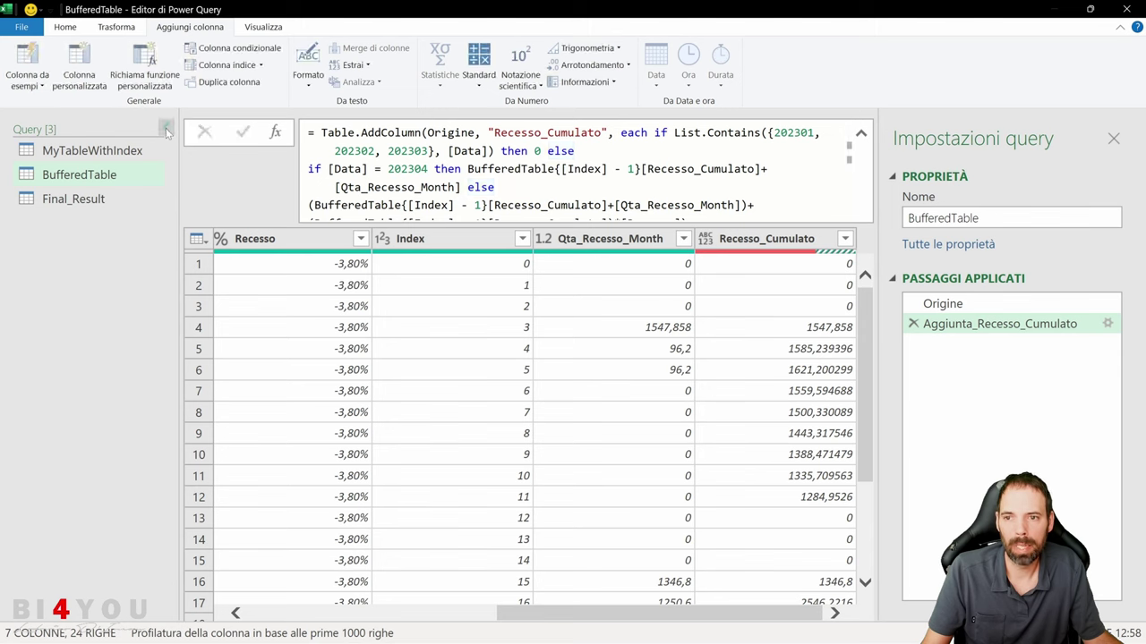
left_click(1107, 324)
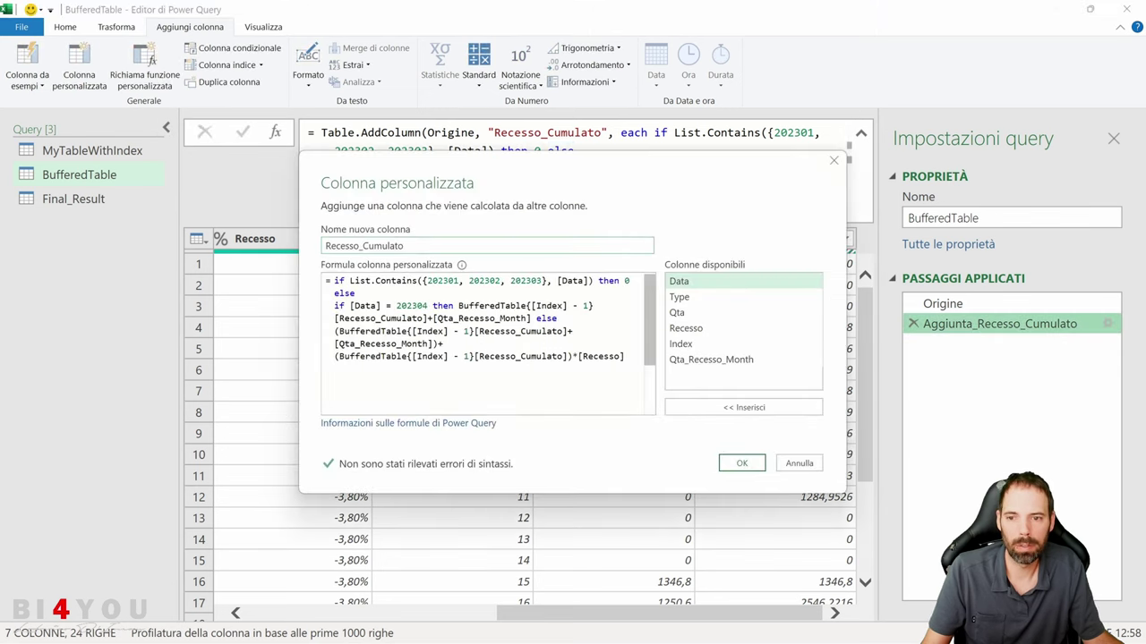
key("ctrl+a")
left_click(799, 462)
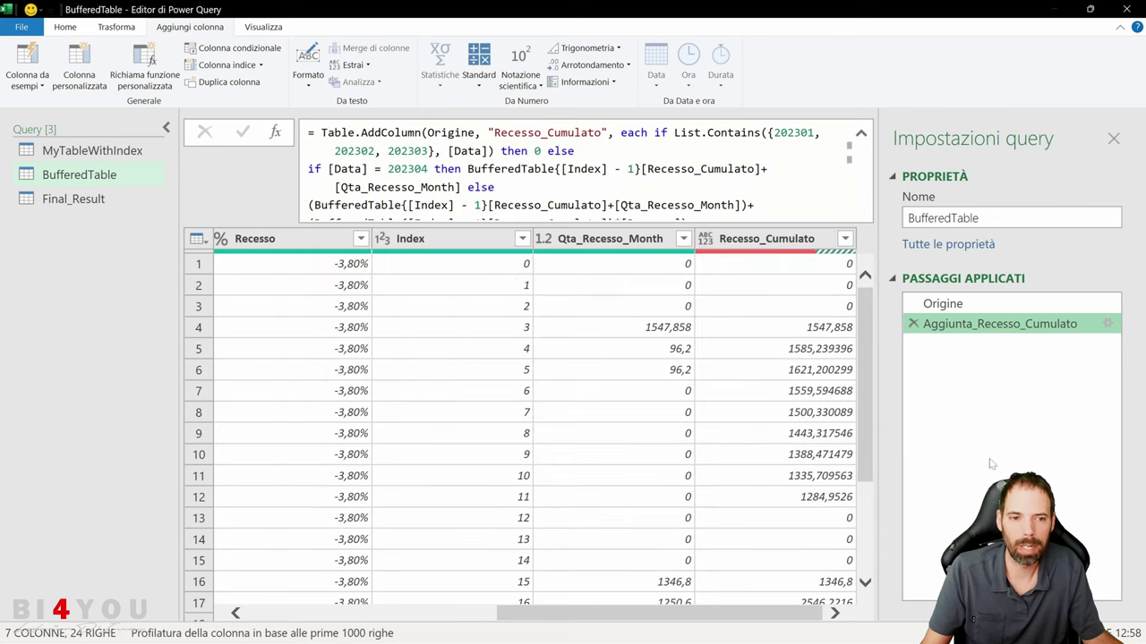
left_click(1113, 139)
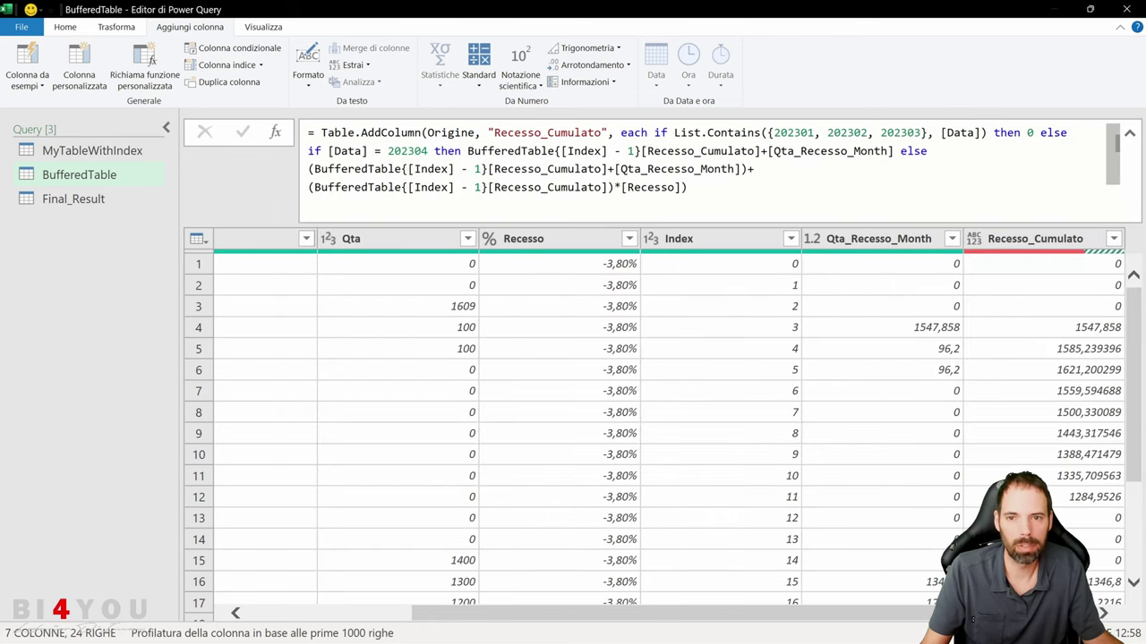
left_click(166, 128)
- Move the formula's first if-condition onto its own line, noting the 202301–202303 dates, and commit it
left_click(476, 169)
key("ctrl+plus")
key("ctrl+plus")
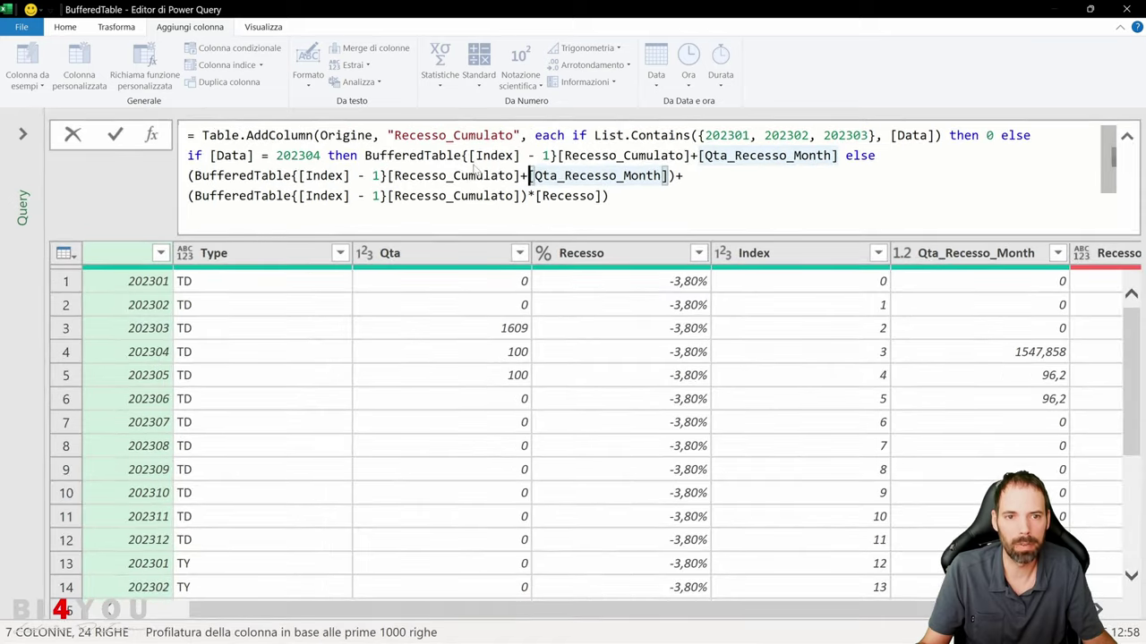
left_click(625, 138)
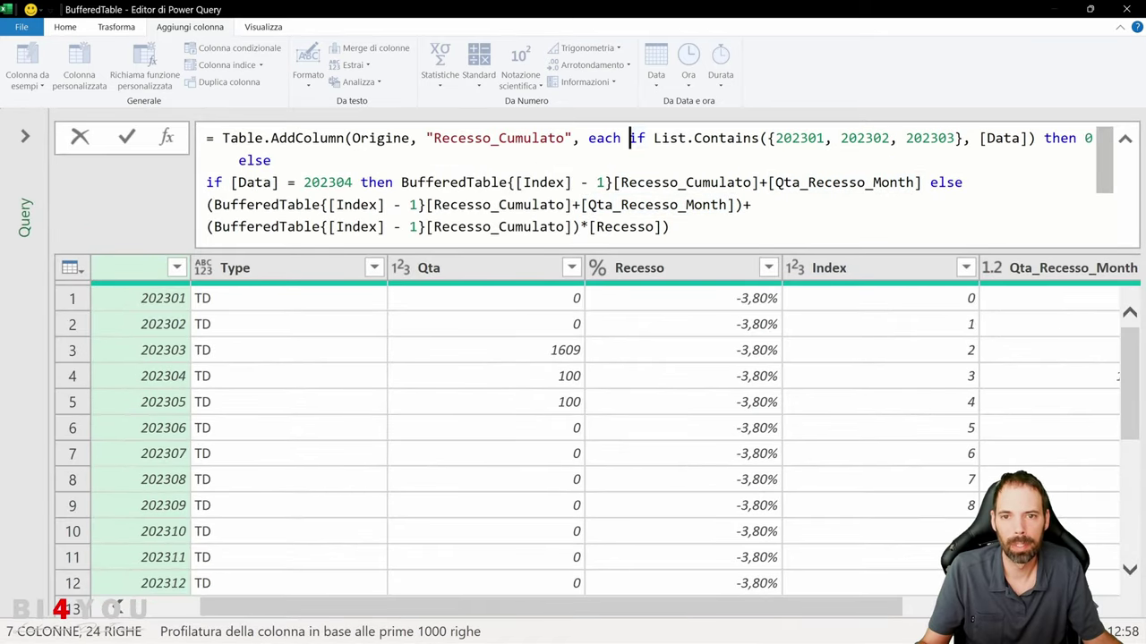
key("shift+Return")
left_click(484, 205)
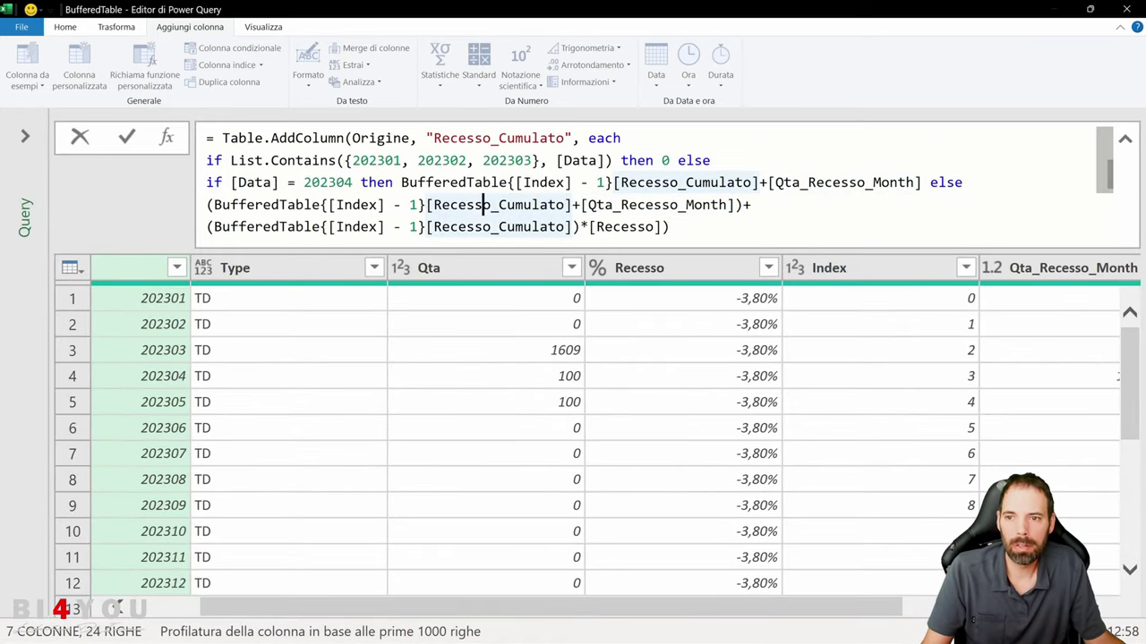
left_click_drag(345, 160, 526, 160)
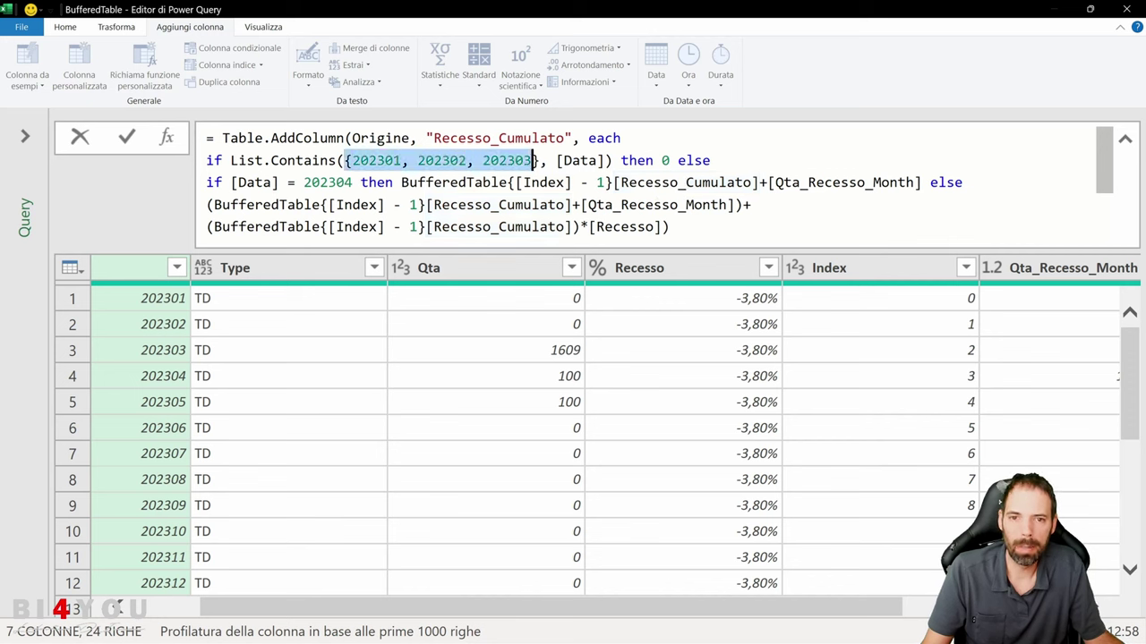
left_click(664, 160)
key("Return")
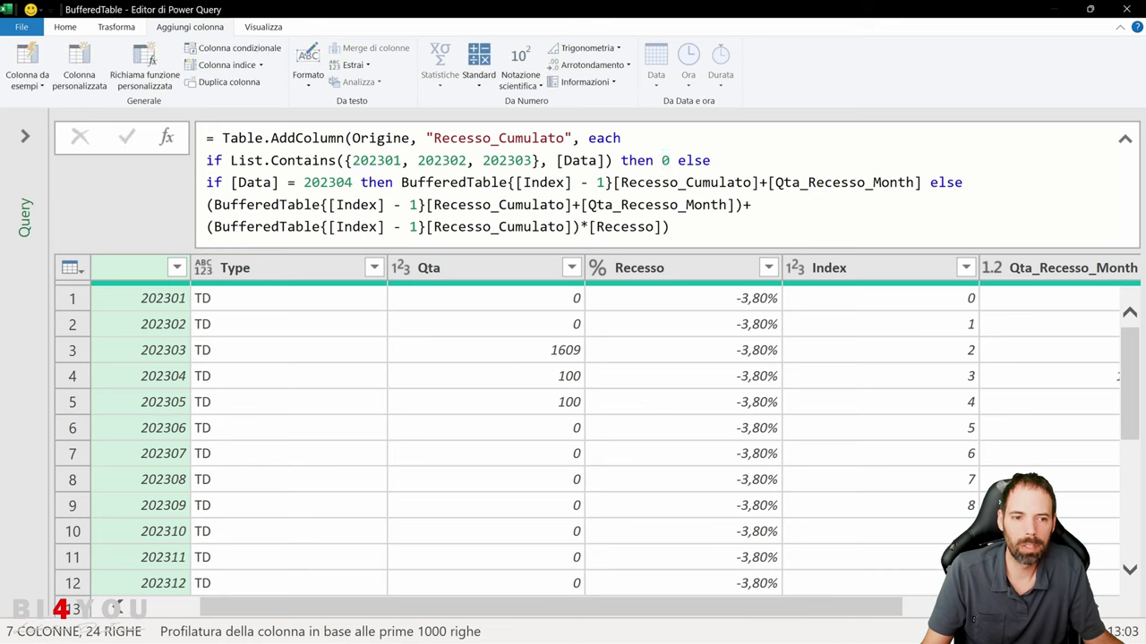
left_click_drag(882, 611, 1059, 612)
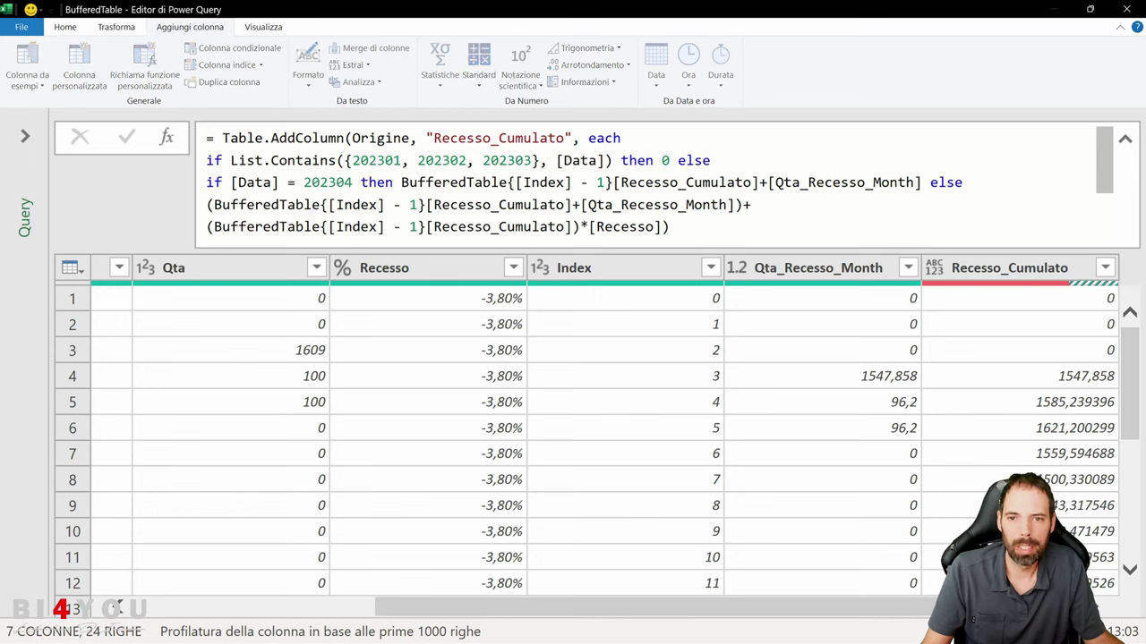
- Point out the BufferedTable self-references in the formula and expand the queries list
left_click(461, 183)
left_click_drag(400, 183, 509, 182)
left_click(26, 137)
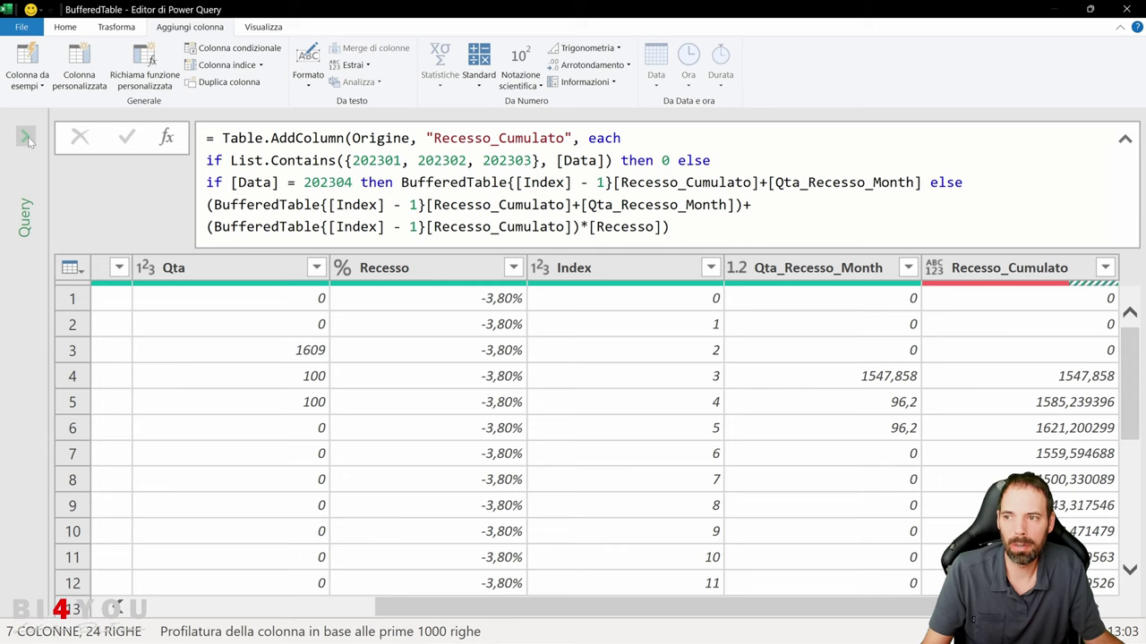
left_click_drag(571, 183, 671, 182)
- Inspect MyTableWithIndex's Qta_Recesso_Month formula with Query Settings shown, then return to BufferedTable with settings hidden
left_click(113, 159)
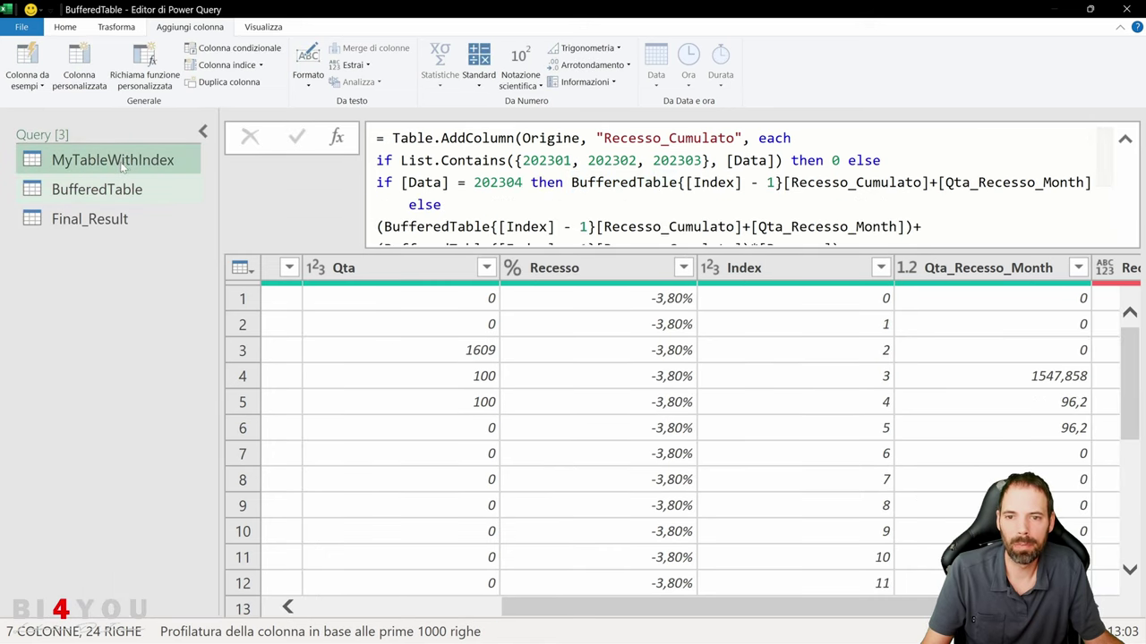
left_click(263, 26)
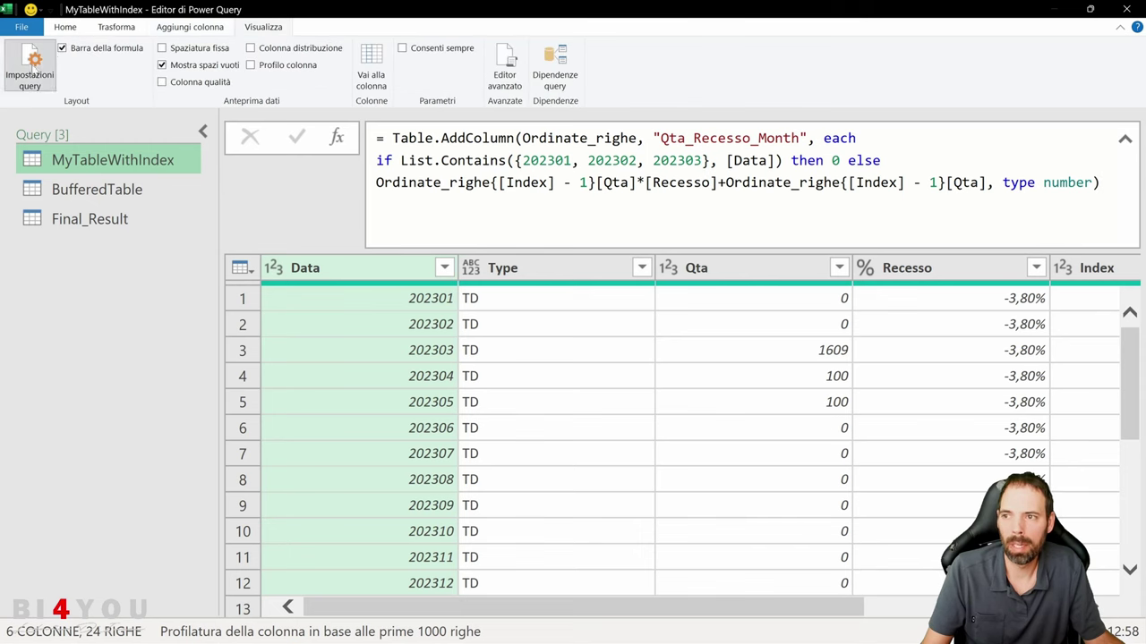
left_click(30, 67)
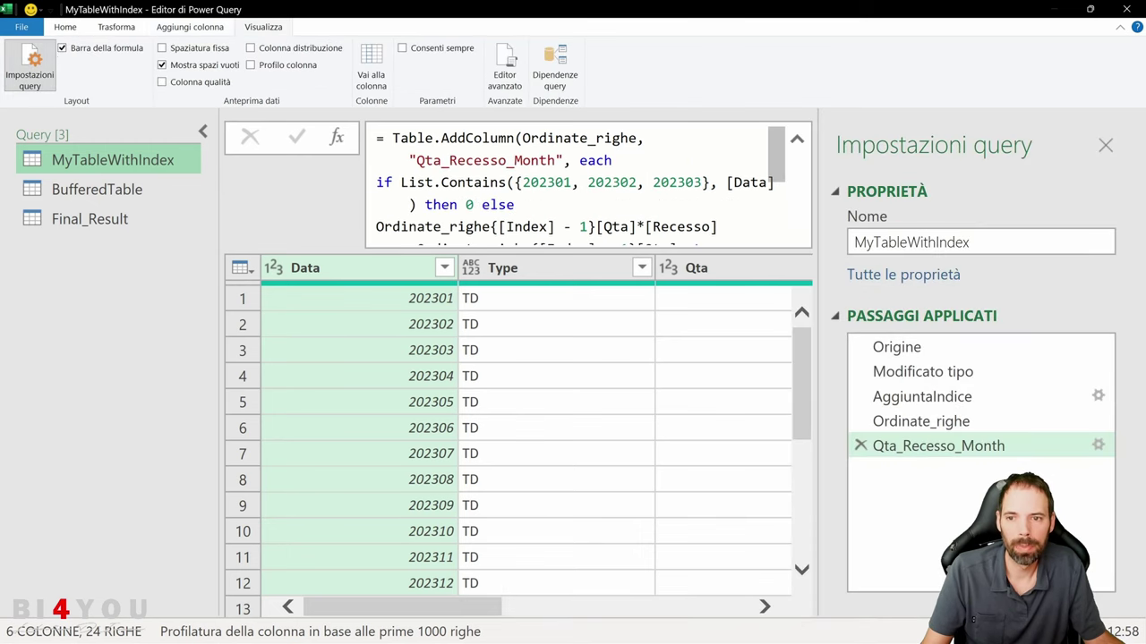
left_click_drag(490, 227, 718, 168)
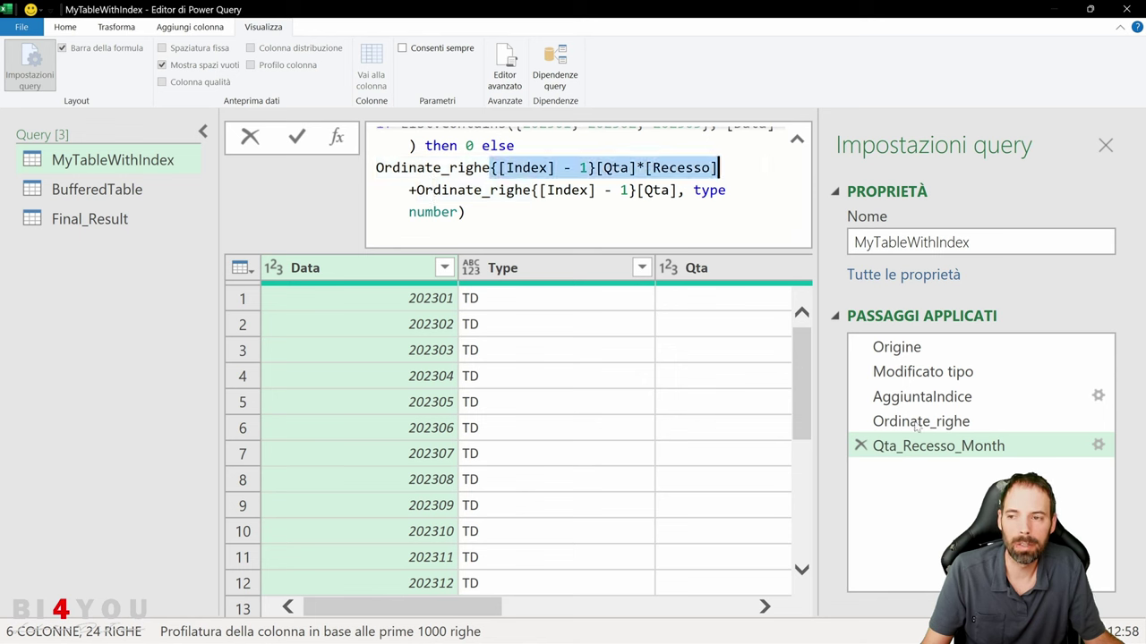
left_click(148, 195)
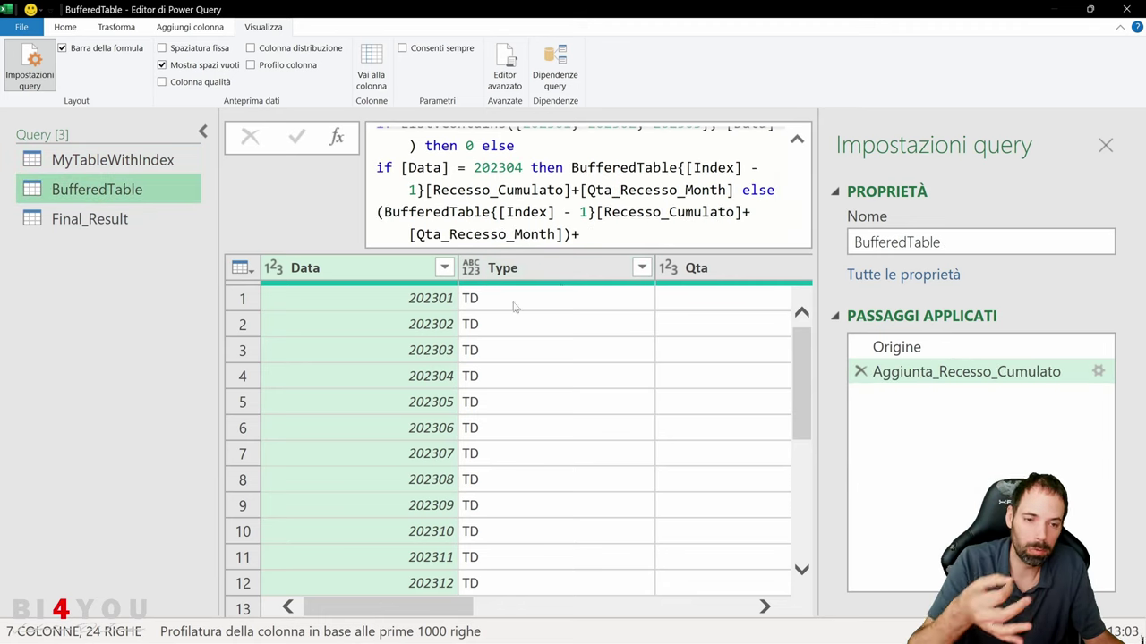
left_click(1105, 145)
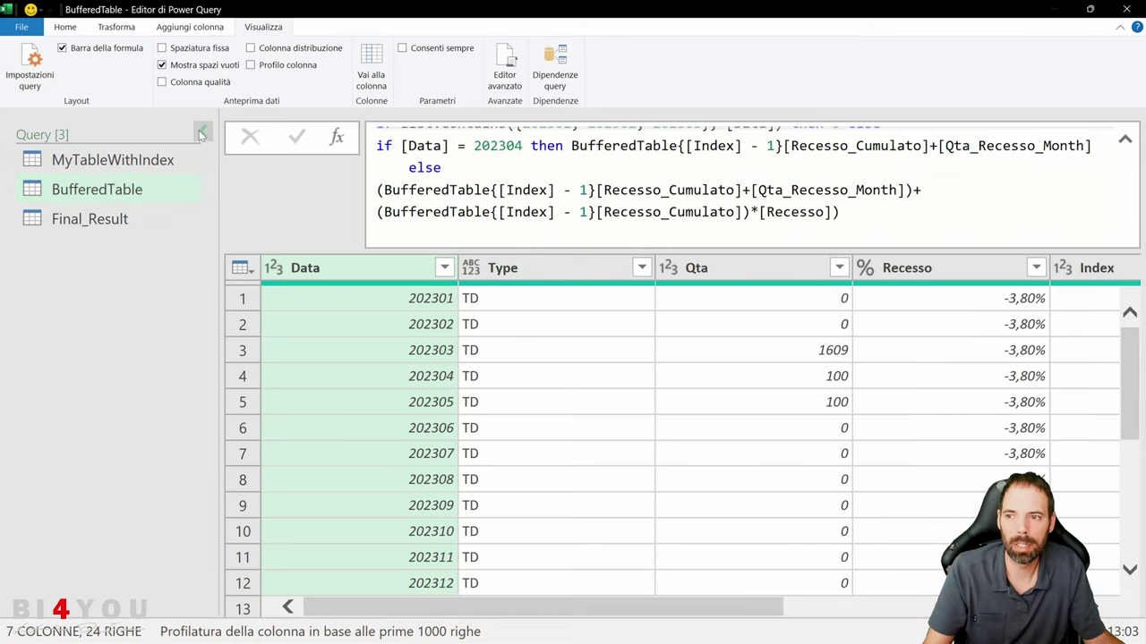
left_click(202, 132)
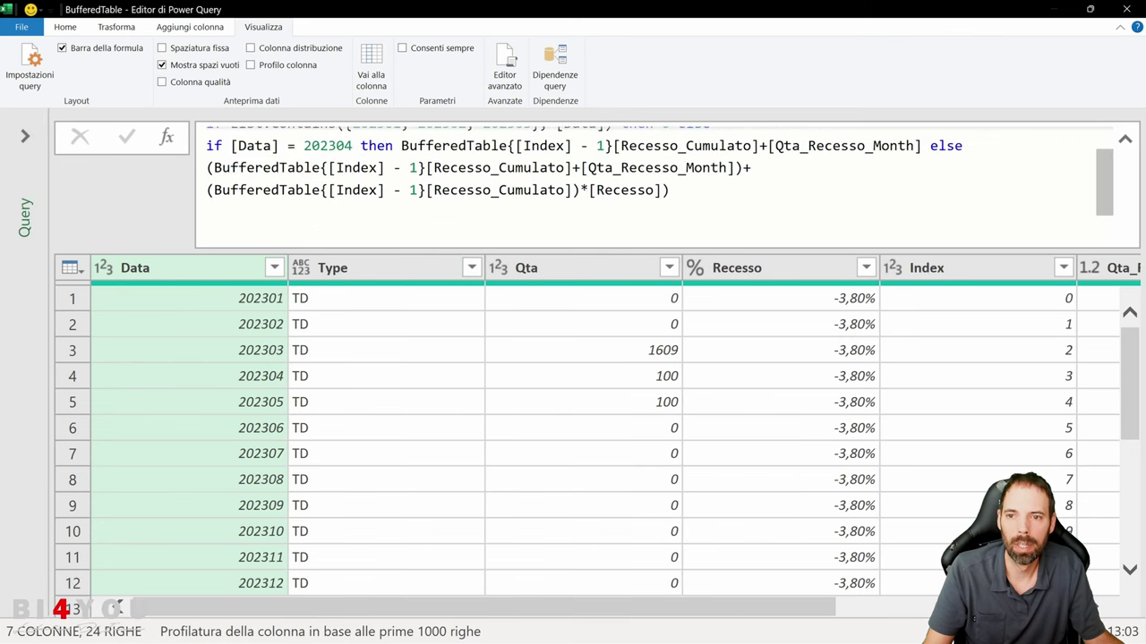
left_click(422, 171)
scroll(422, 171, "up", 1)
mouse_move(448, 182)
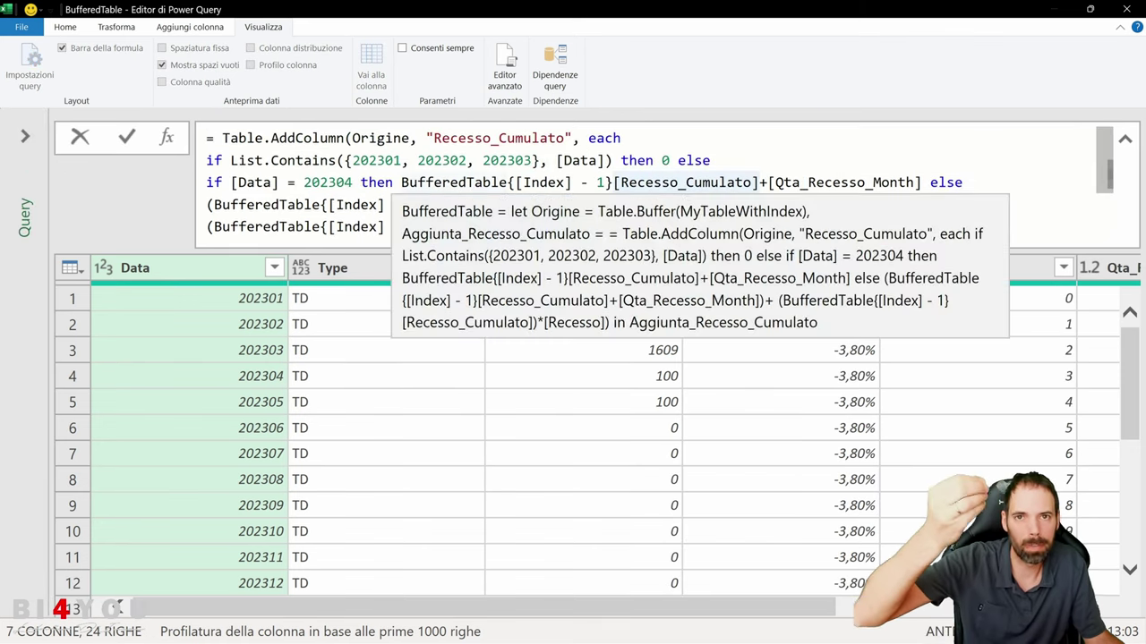
left_click(353, 160)
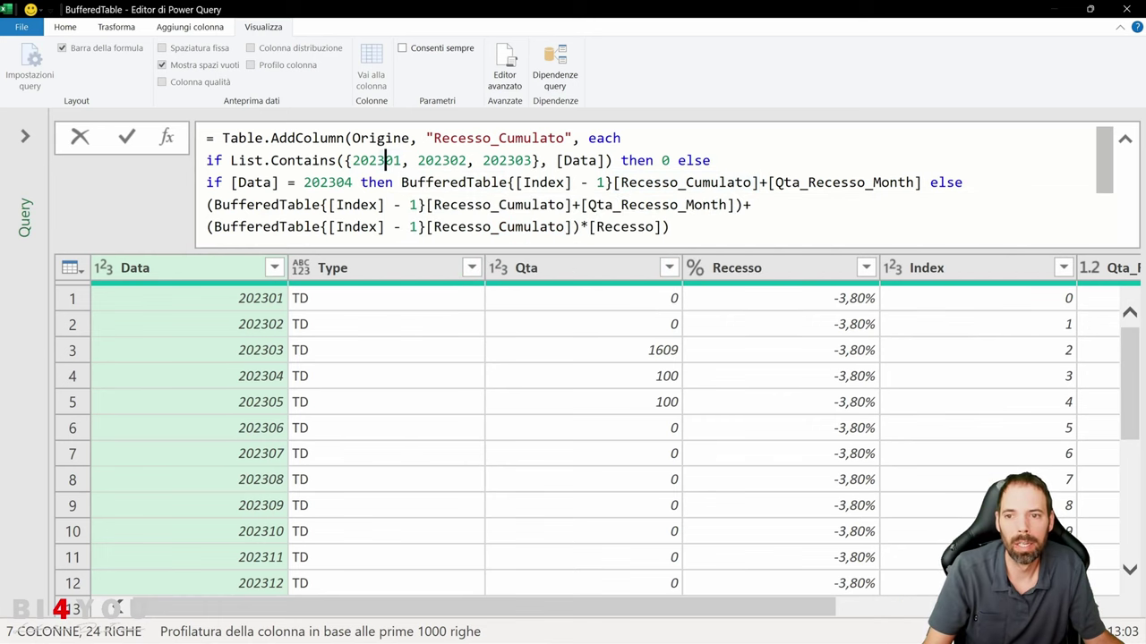
left_click_drag(401, 183, 592, 182)
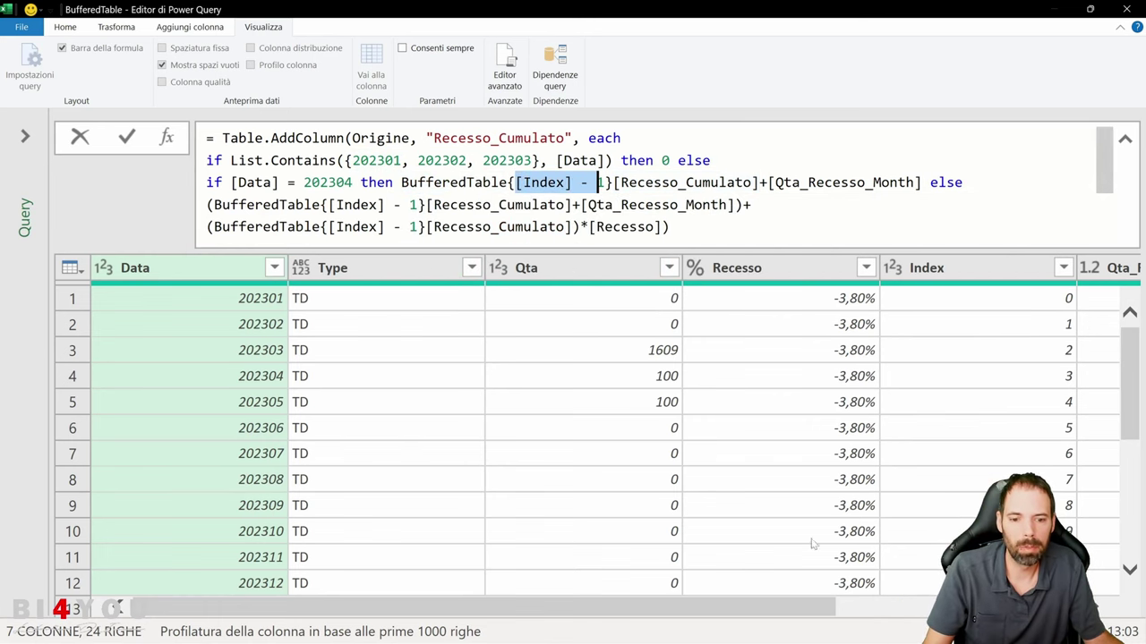
key("Return")
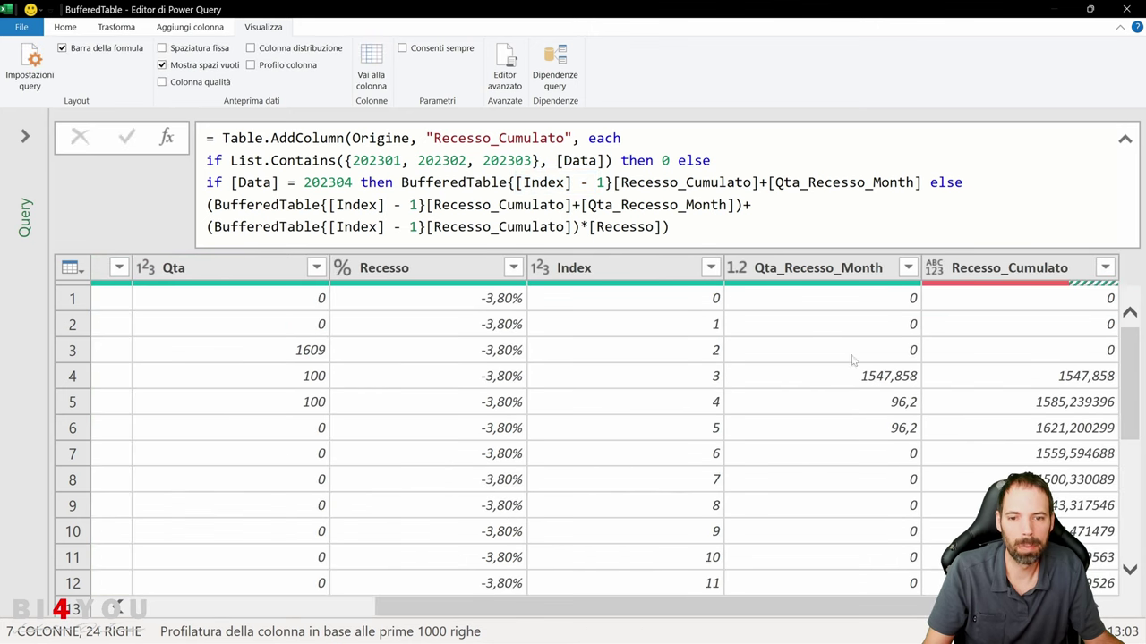
left_click_drag(614, 183, 753, 182)
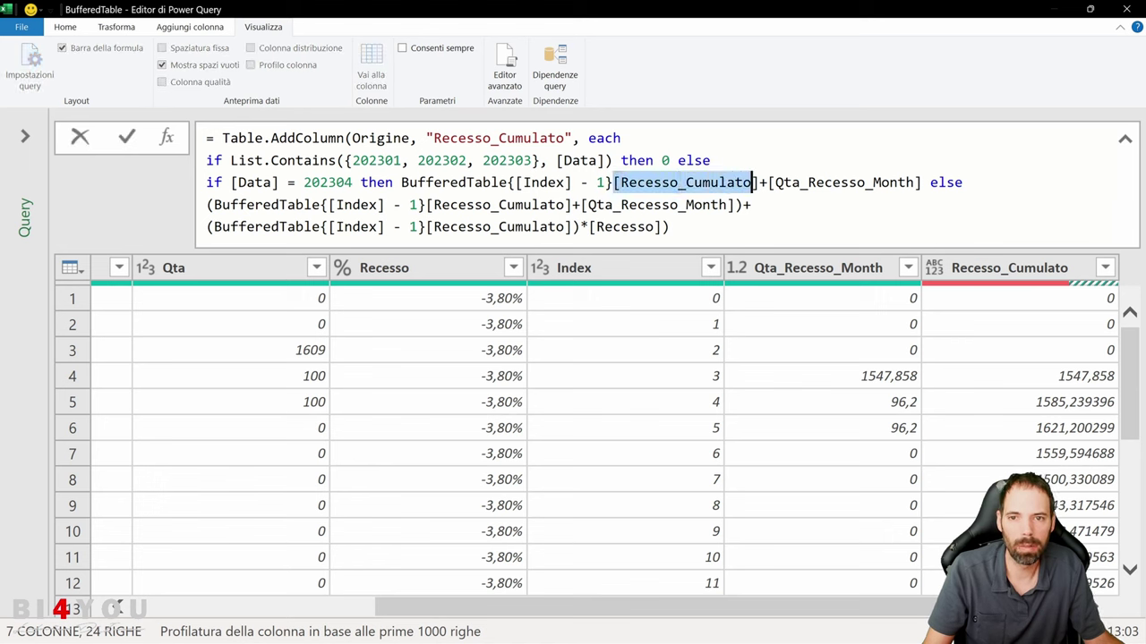
left_click_drag(427, 138, 558, 138)
left_click(644, 183)
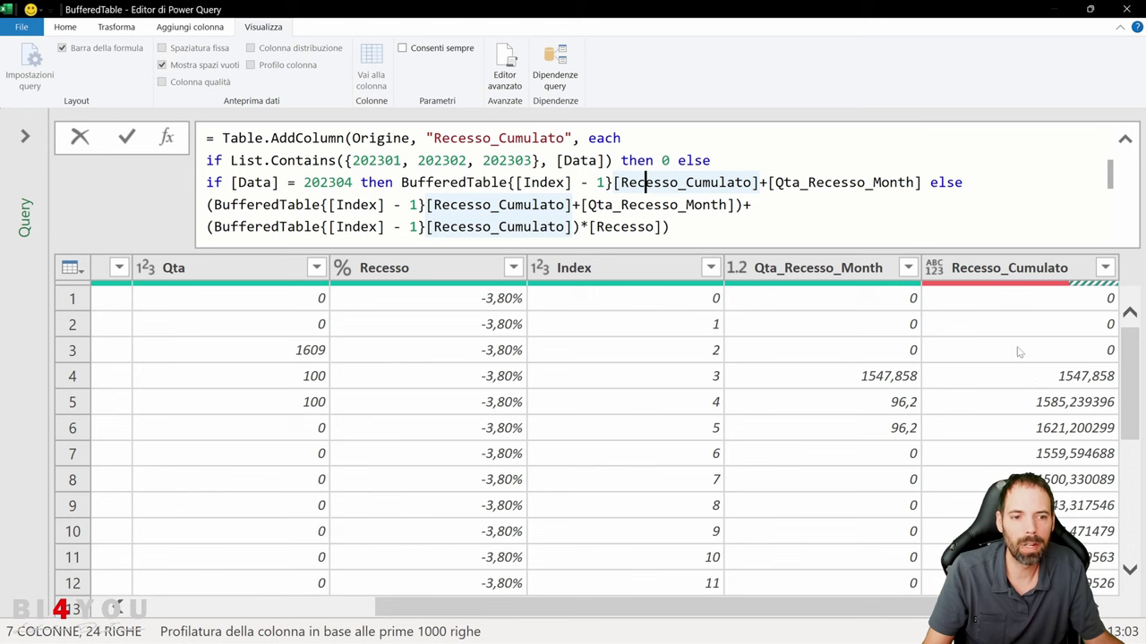
left_click_drag(614, 183, 768, 183)
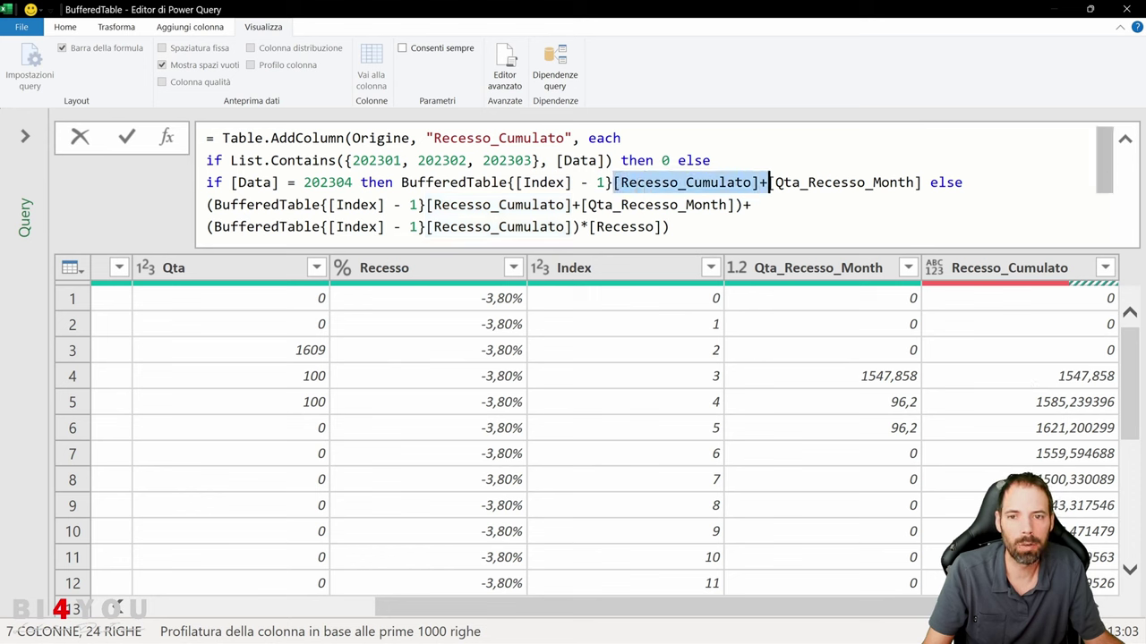
left_click(759, 183)
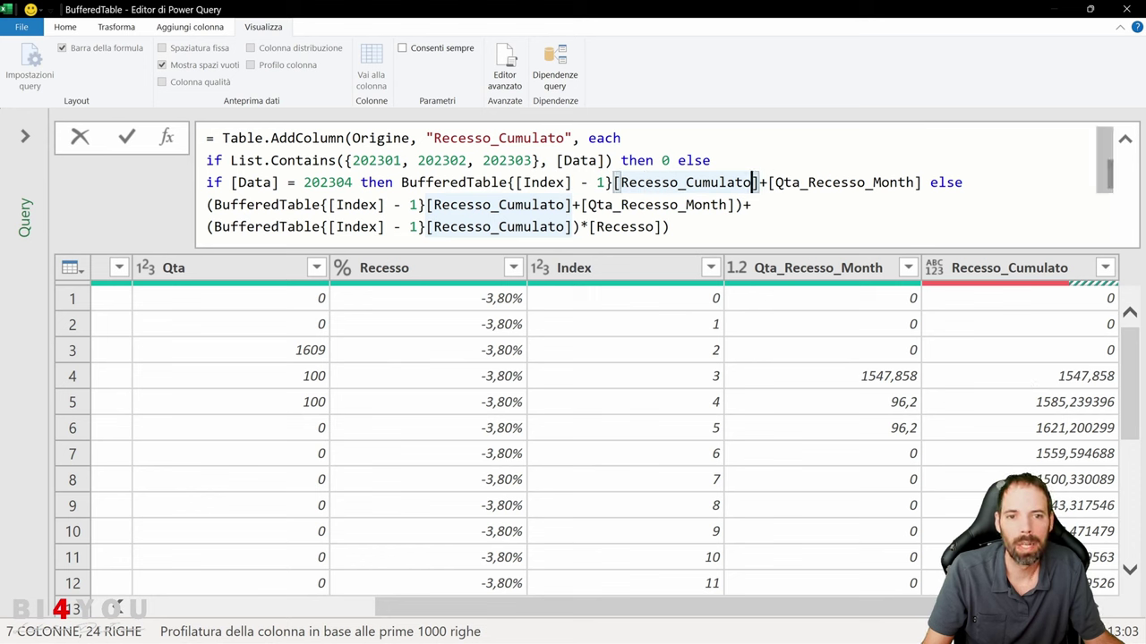
left_click_drag(773, 183, 931, 182)
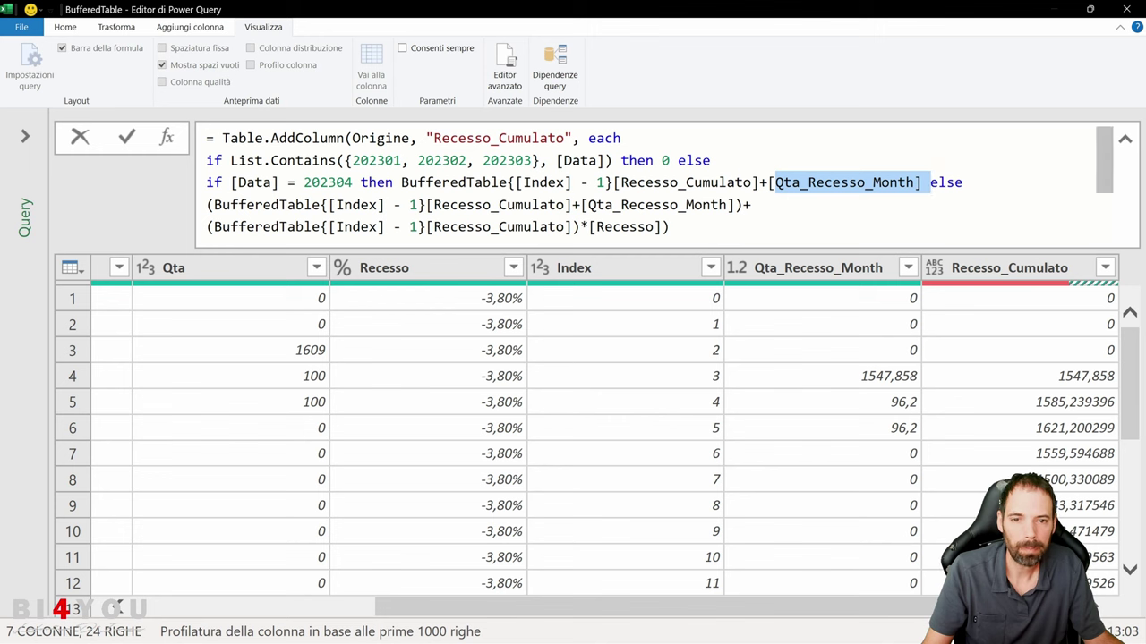
left_click(965, 182)
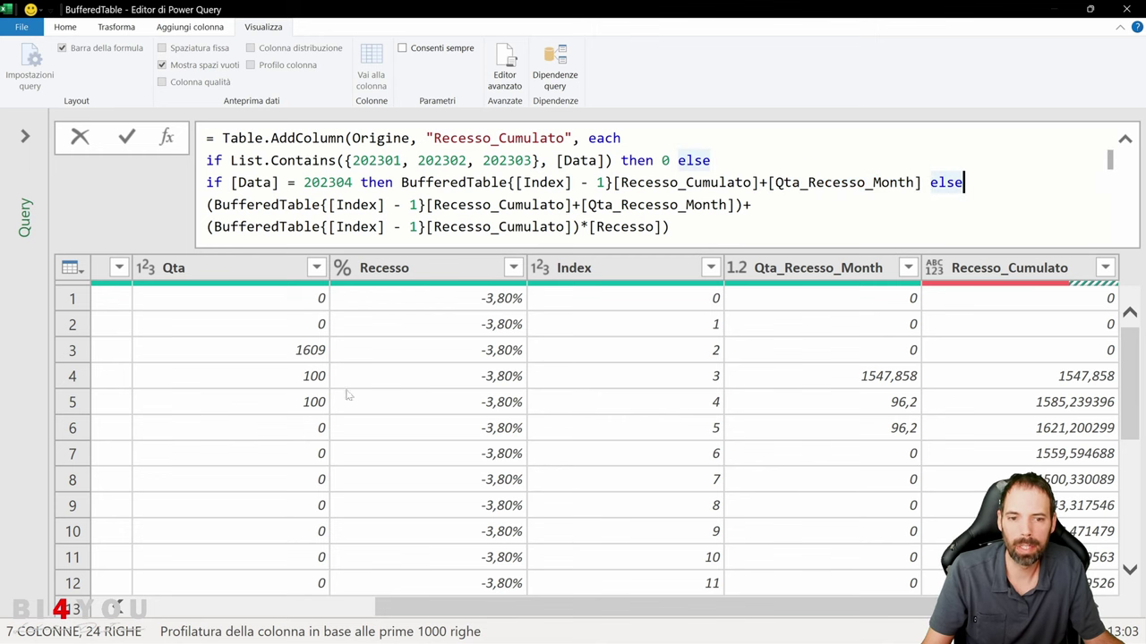
left_click(686, 204)
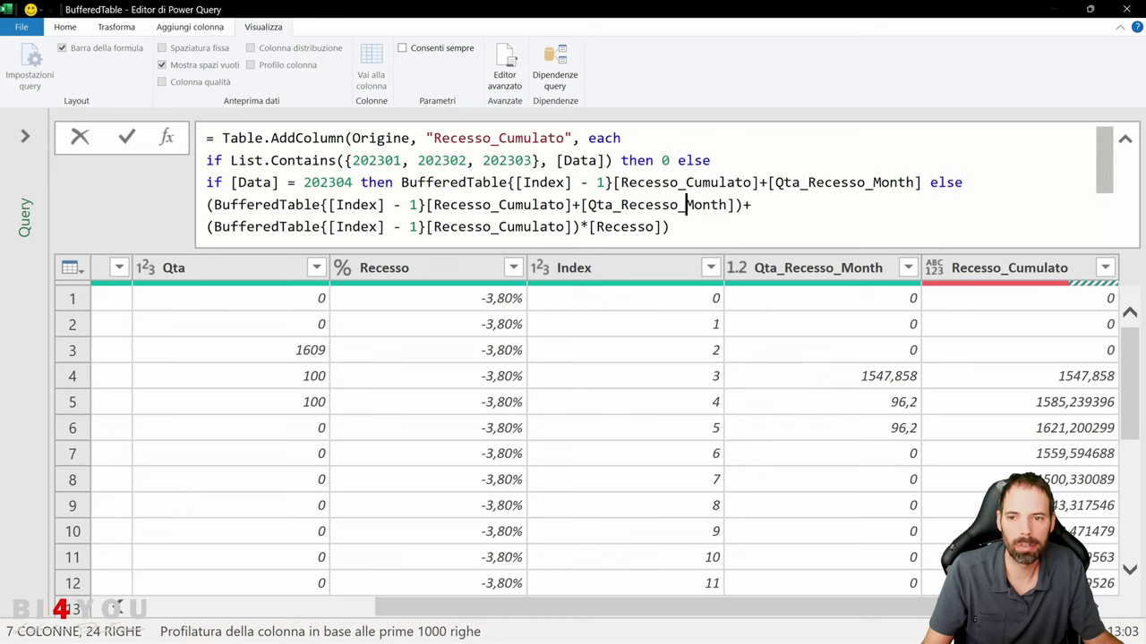
left_click(546, 205)
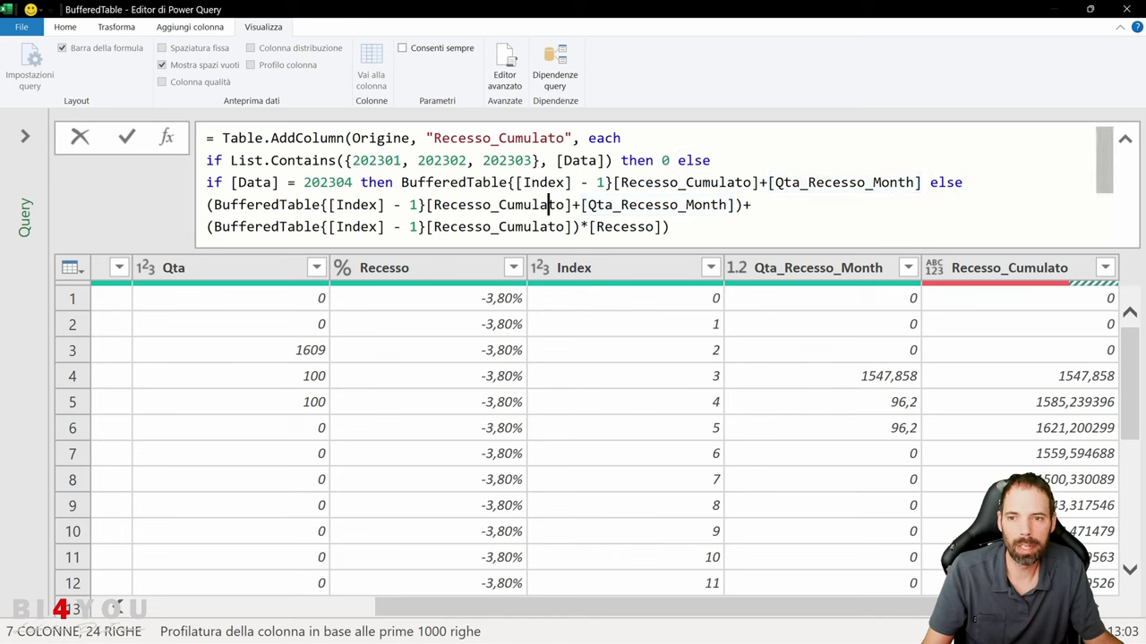
left_click_drag(214, 204, 322, 204)
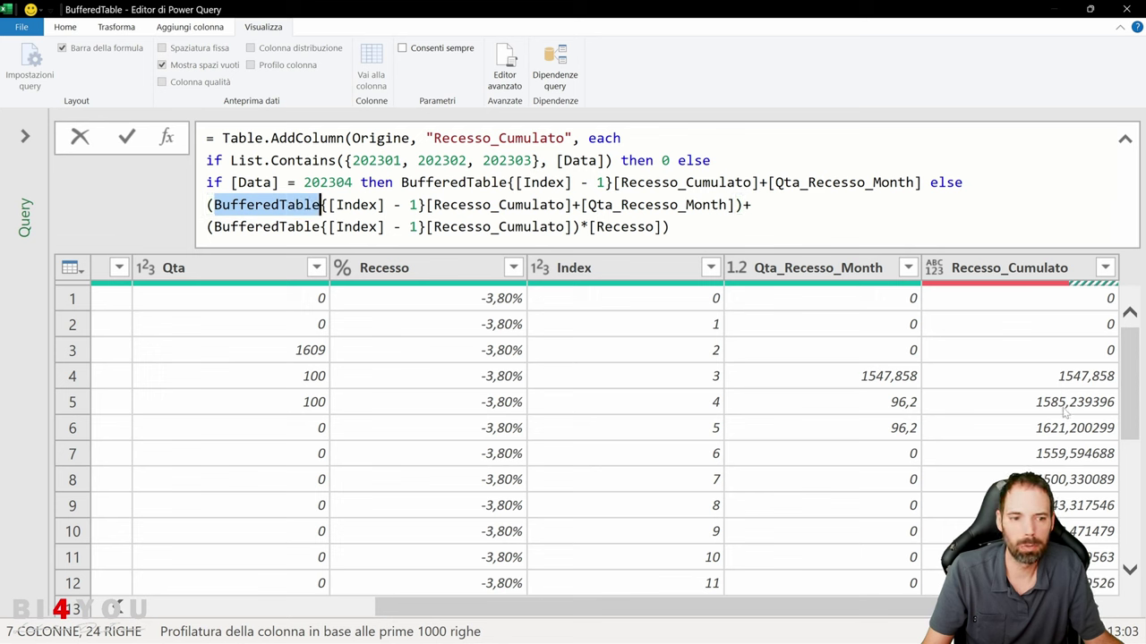
left_click_drag(426, 204, 566, 204)
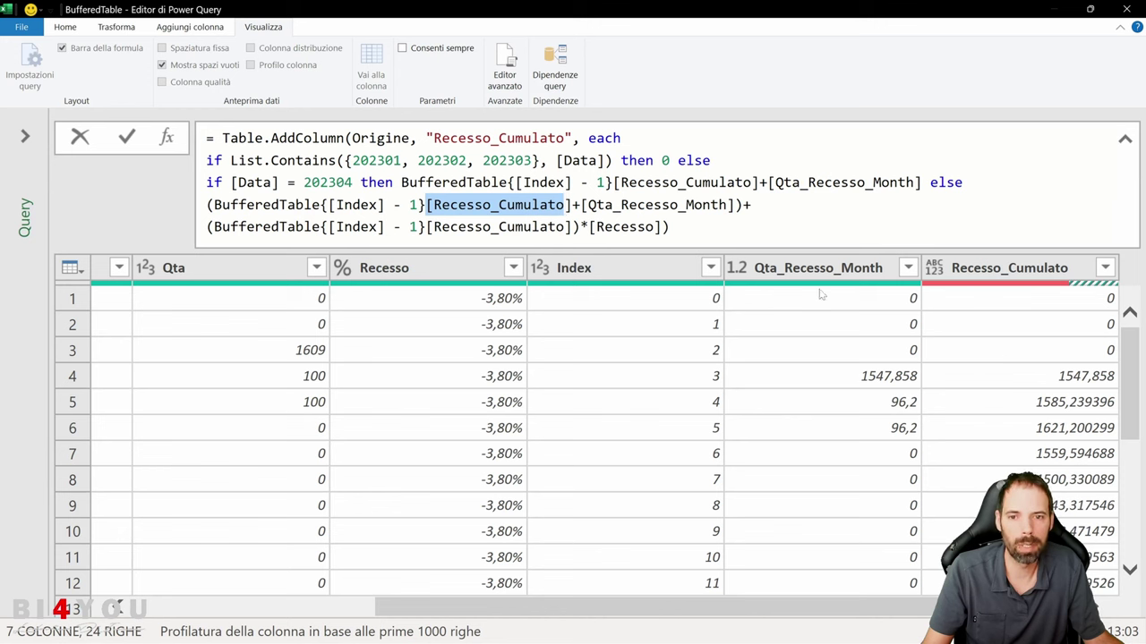
left_click_drag(573, 204, 721, 204)
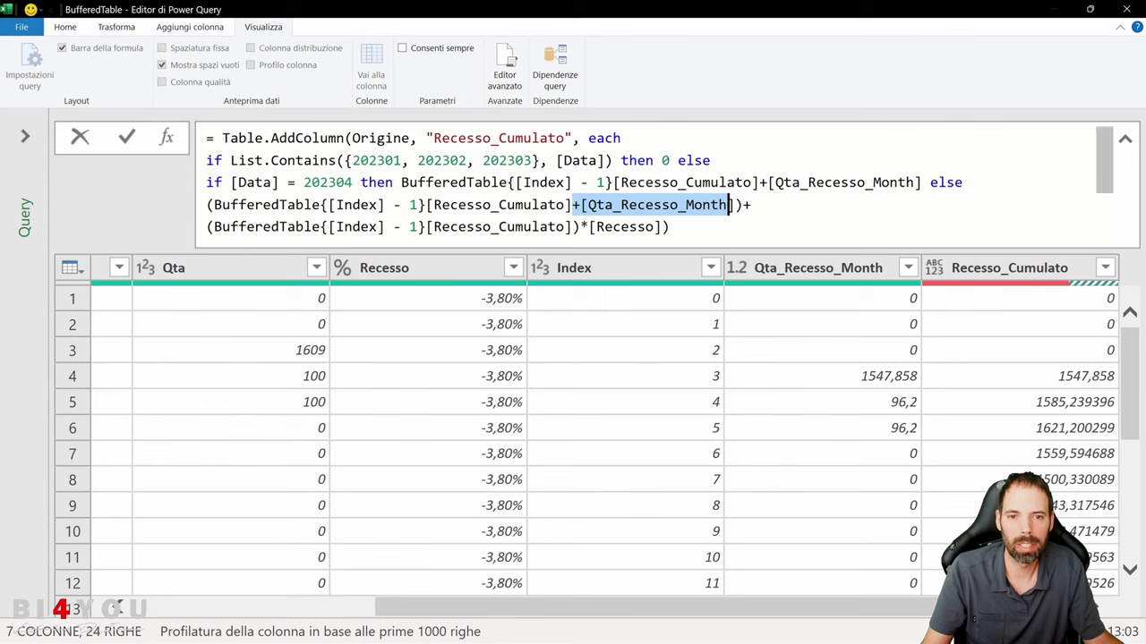
- Walk through the else branch, highlighting the parenthesised sum and the previous row's Recesso_Cumulato lookup
left_click_drag(752, 204, 215, 204)
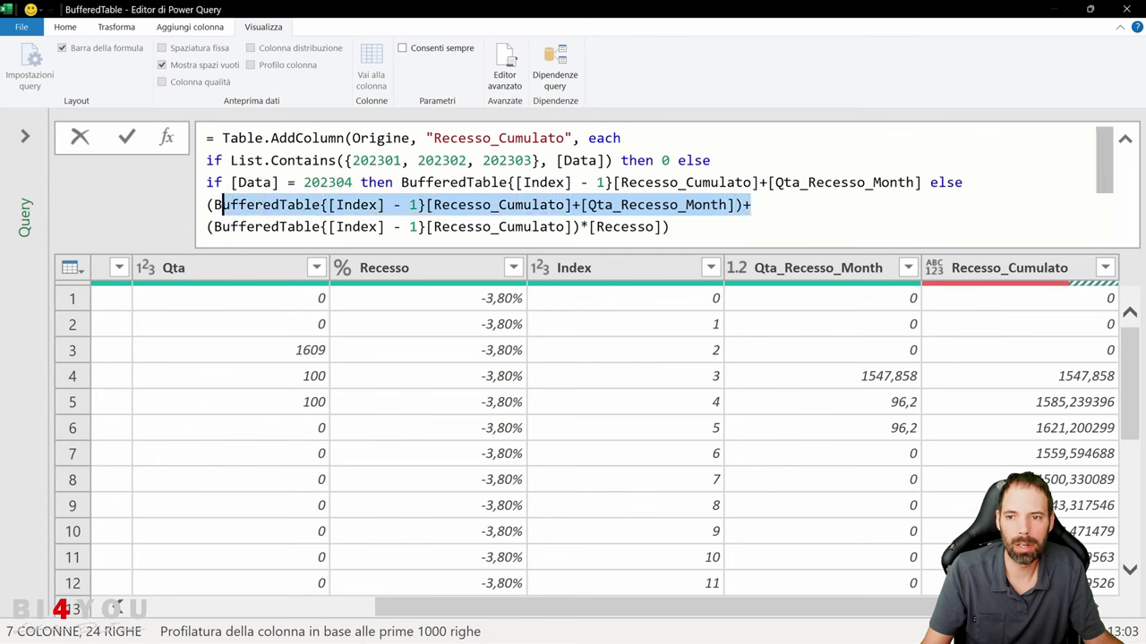
left_click(232, 212)
left_click_drag(572, 212, 458, 212)
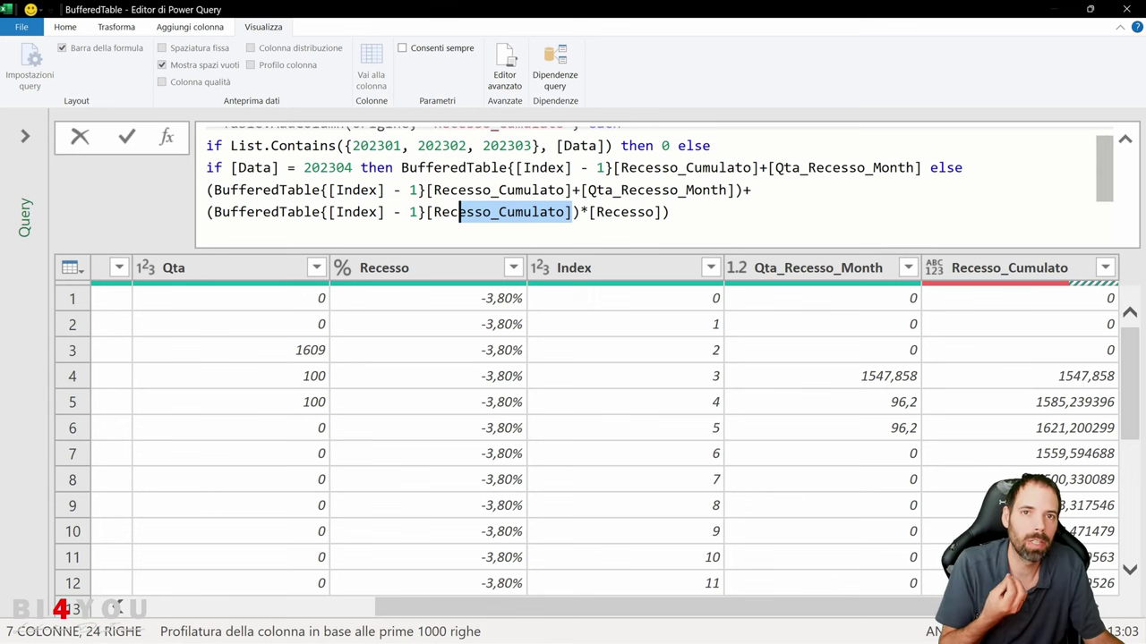
left_click(658, 212)
left_click_drag(573, 212, 263, 212)
left_click(669, 212)
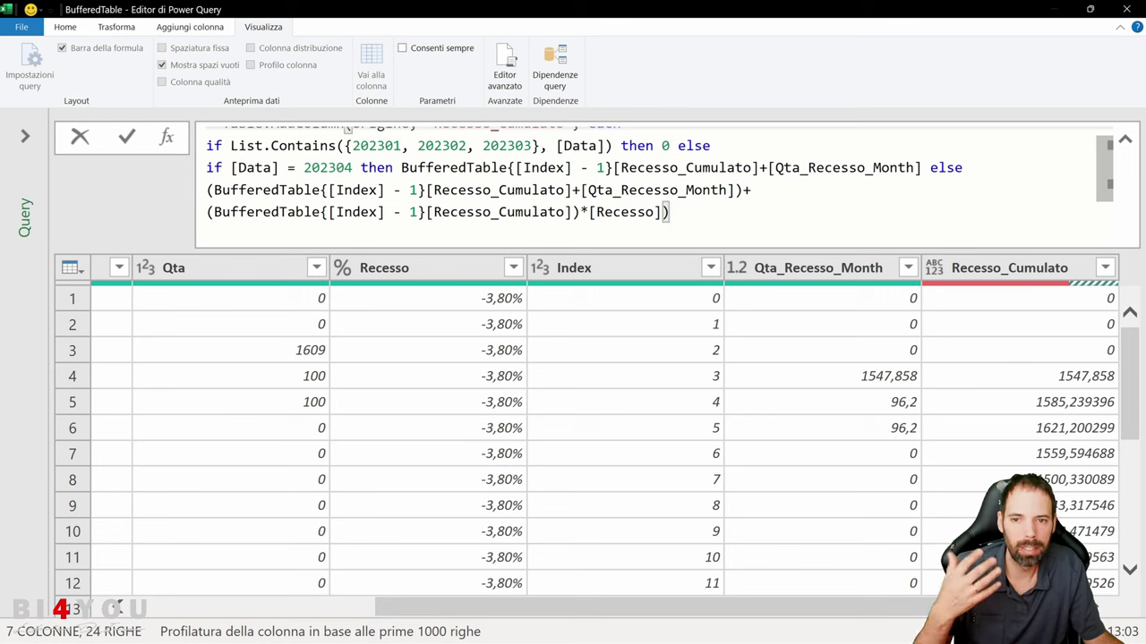
- Explain the 202304 branch's previous-row lookup (BufferedTable, Index minus one, Recesso_Cumulato), then exit and show the queries
left_click_drag(400, 167, 511, 167)
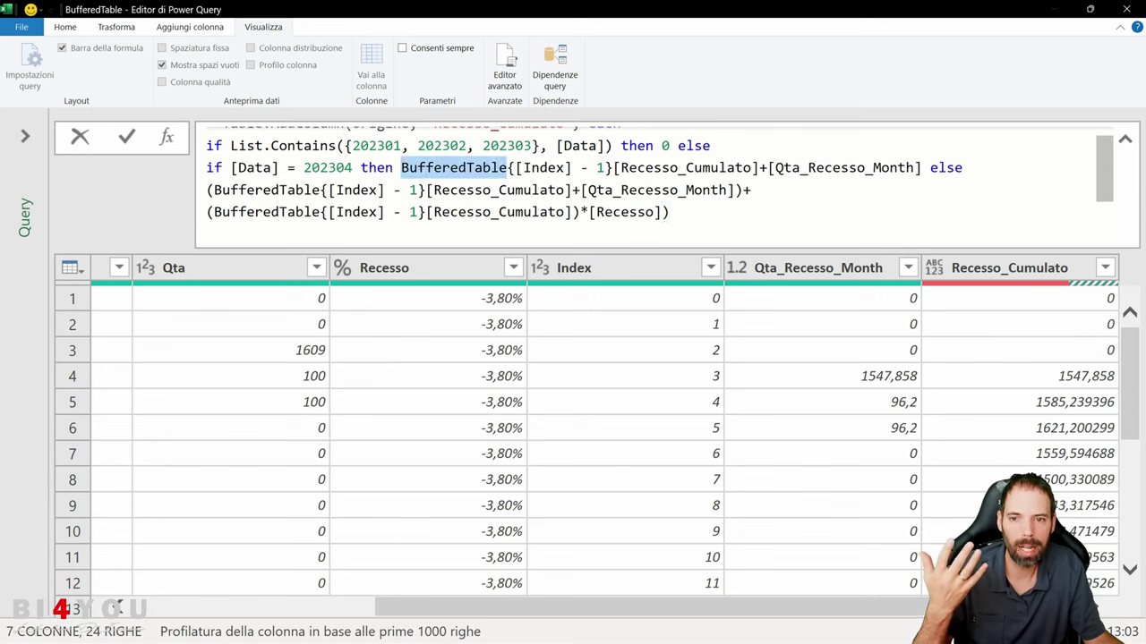
left_click_drag(515, 167, 566, 167)
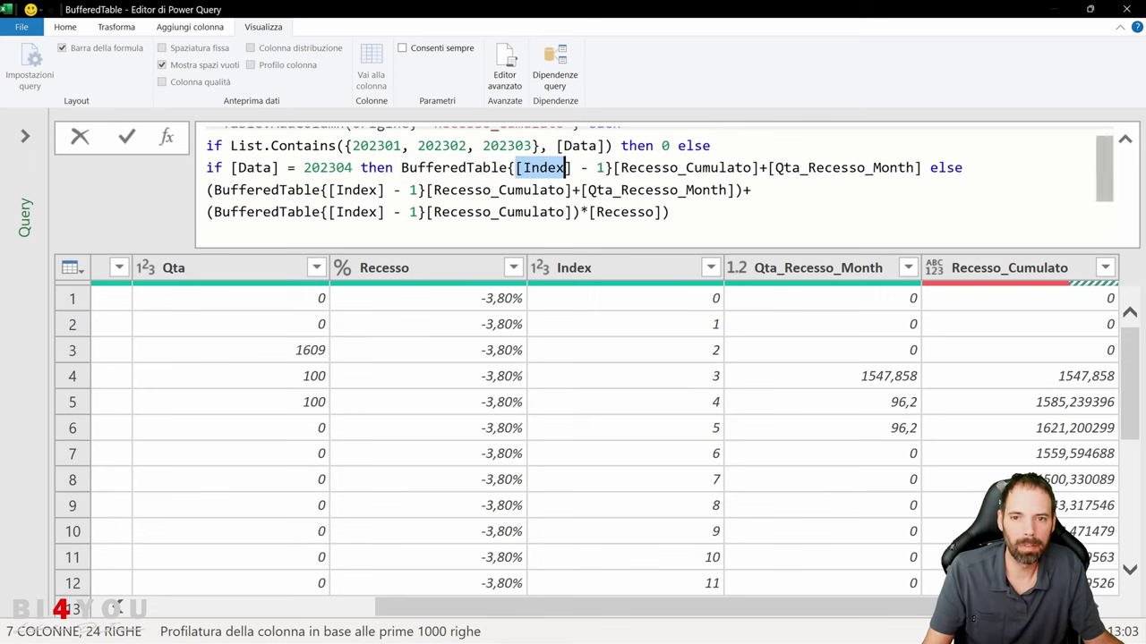
left_click_drag(606, 167, 589, 167)
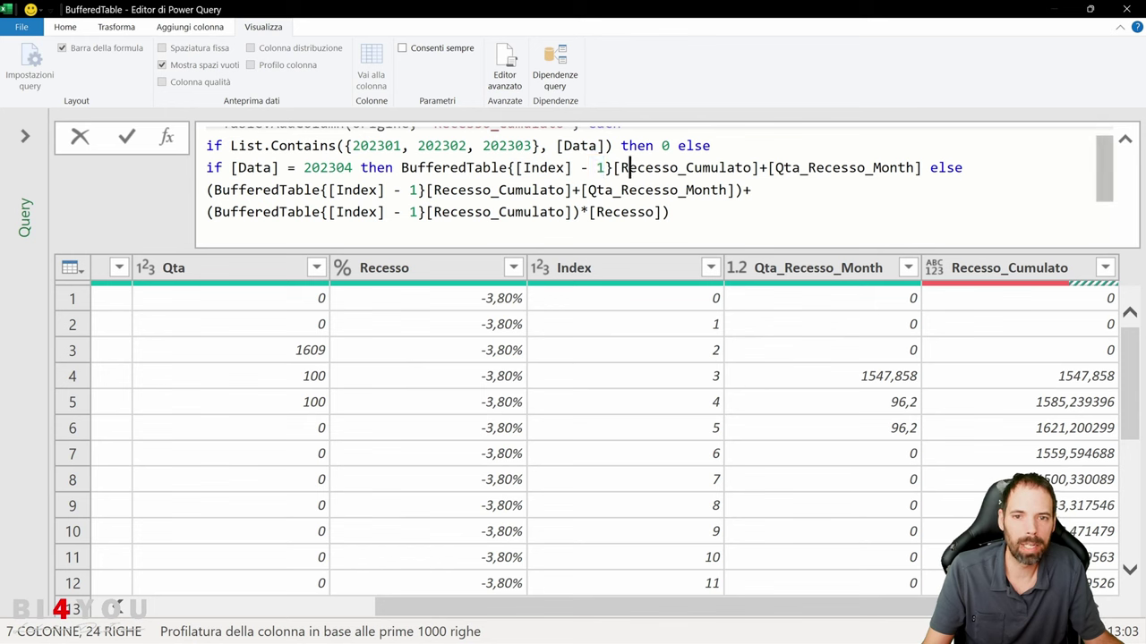
left_click_drag(614, 167, 760, 167)
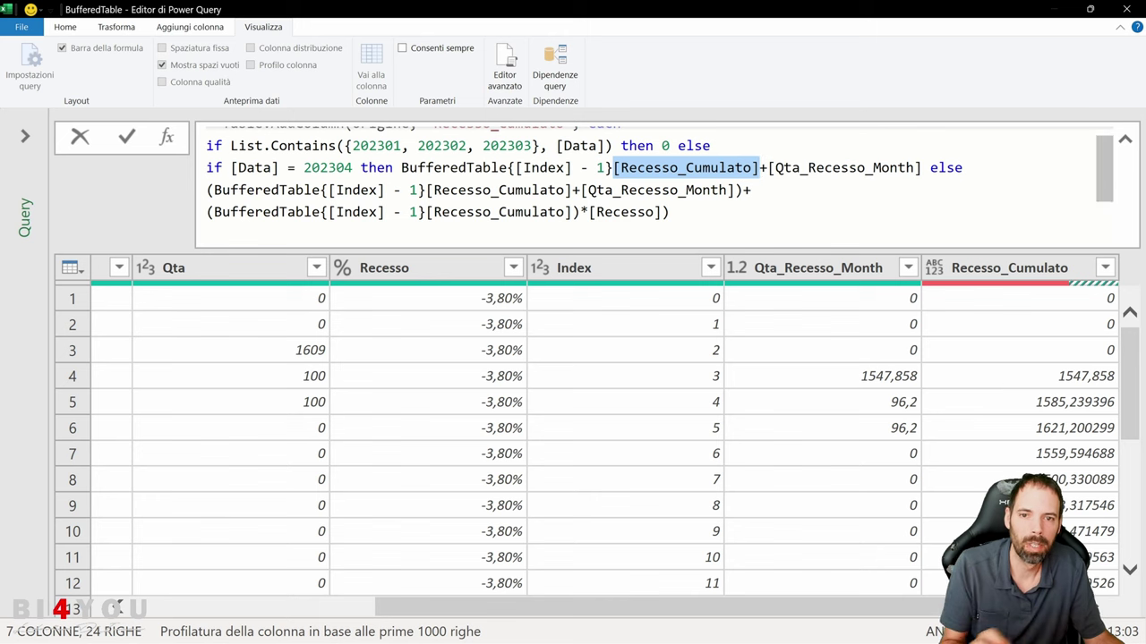
left_click(467, 167)
left_click_drag(400, 168, 510, 168)
mouse_move(509, 167)
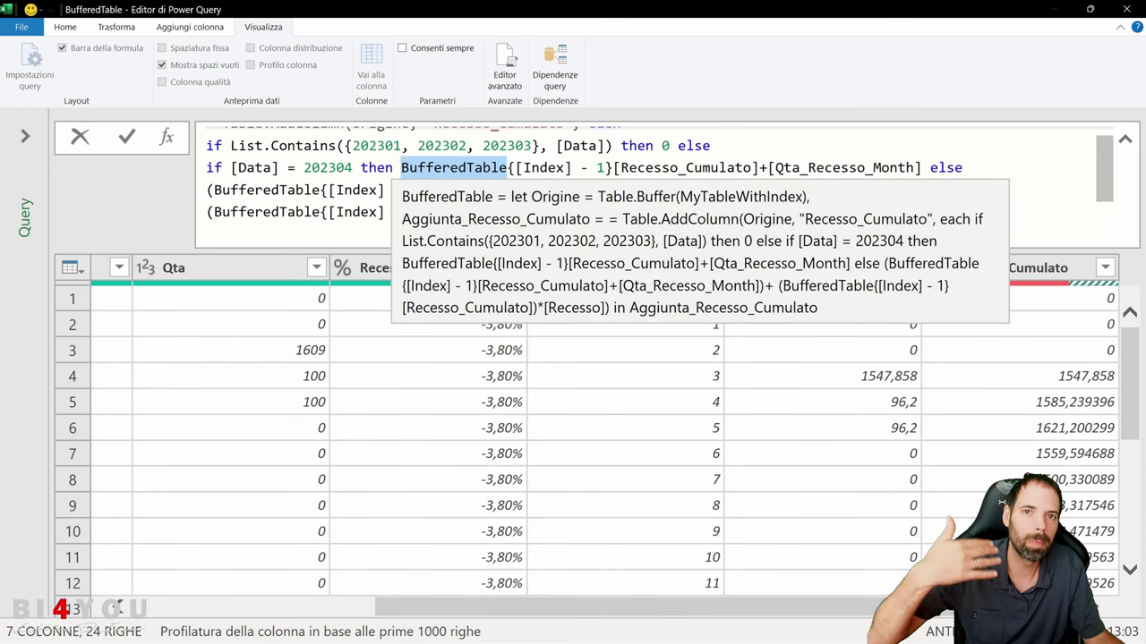
key("Return")
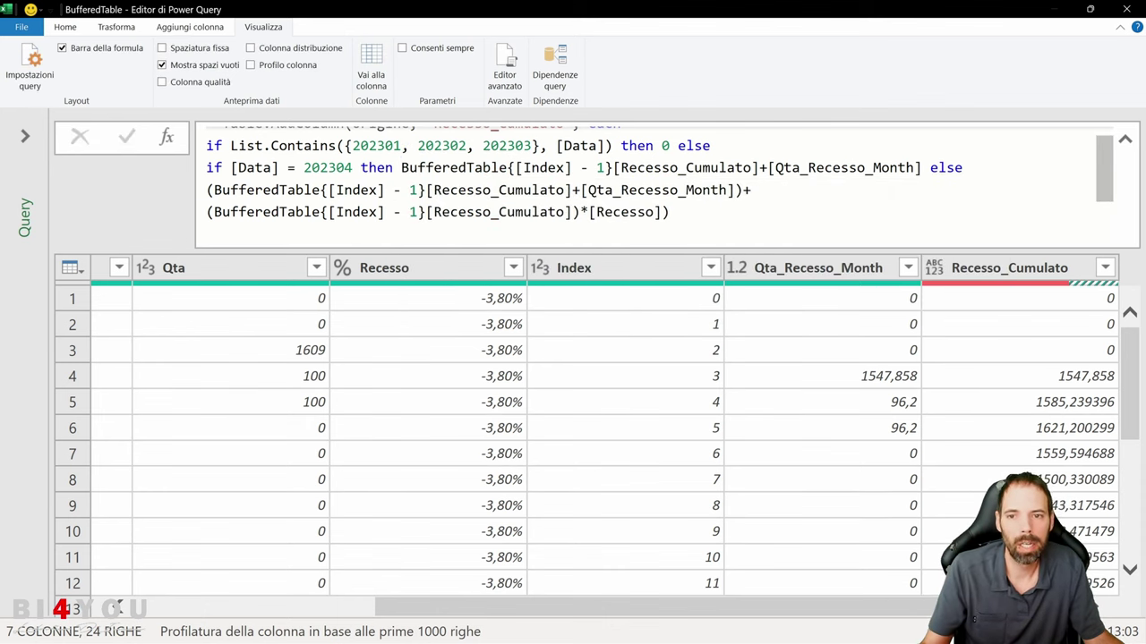
left_click(25, 135)
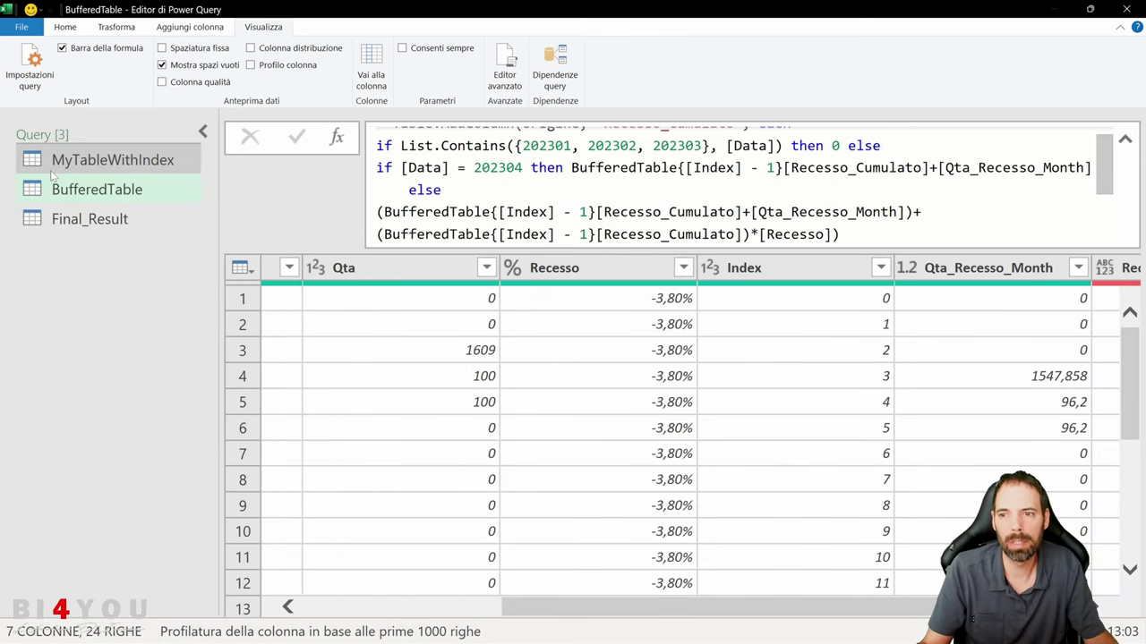
key("ctrl+minus")
key("ctrl+minus")
key("ctrl+minus")
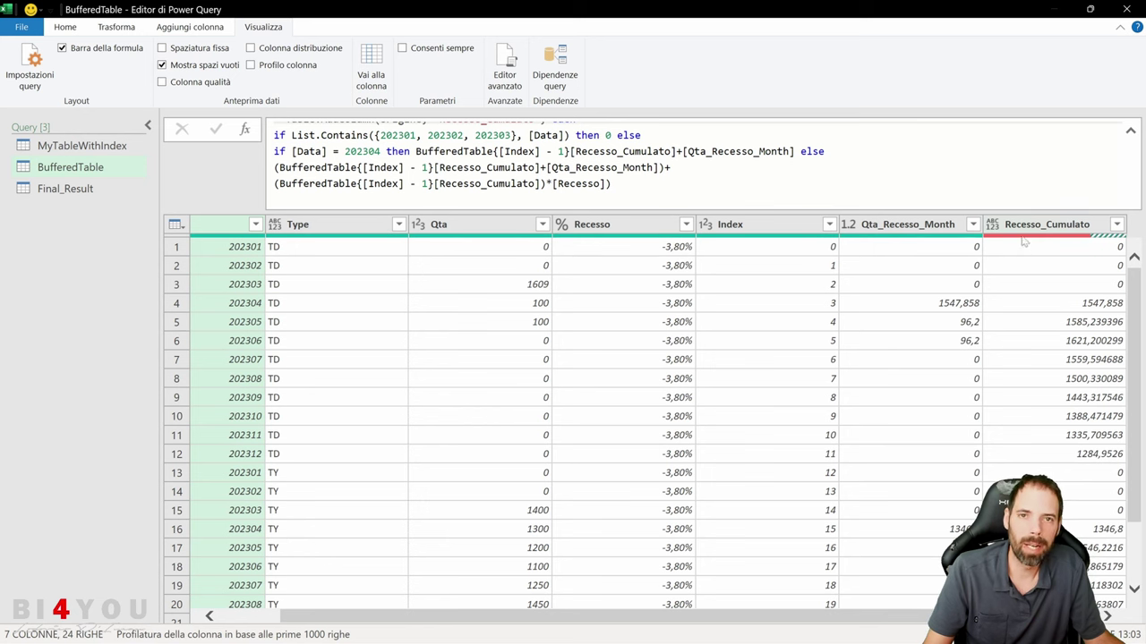
mouse_move(1024, 242)
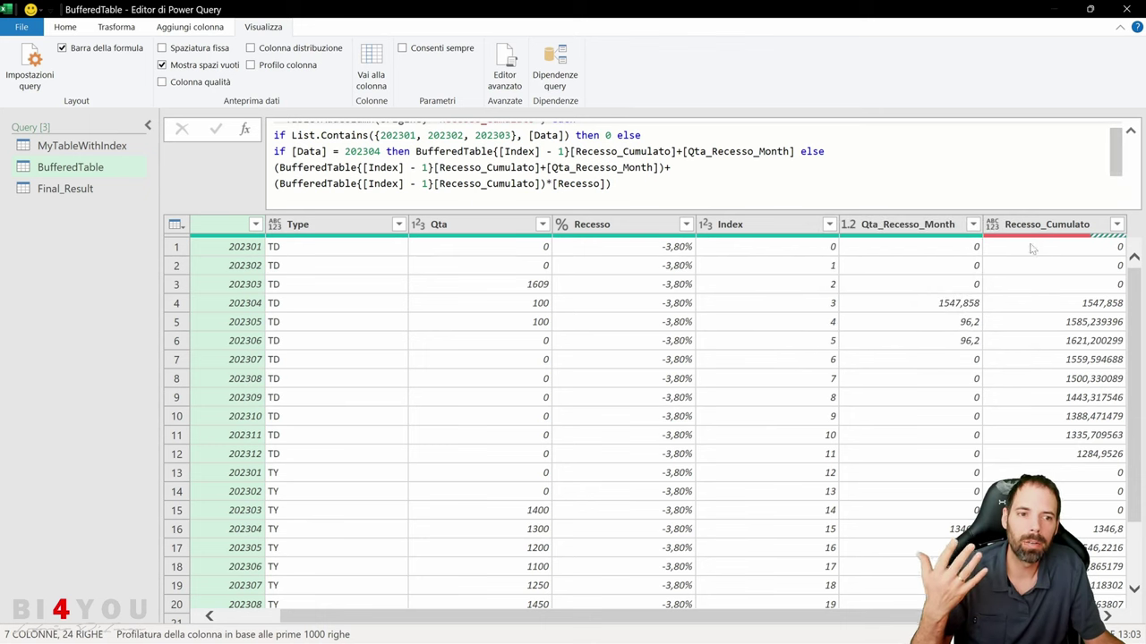
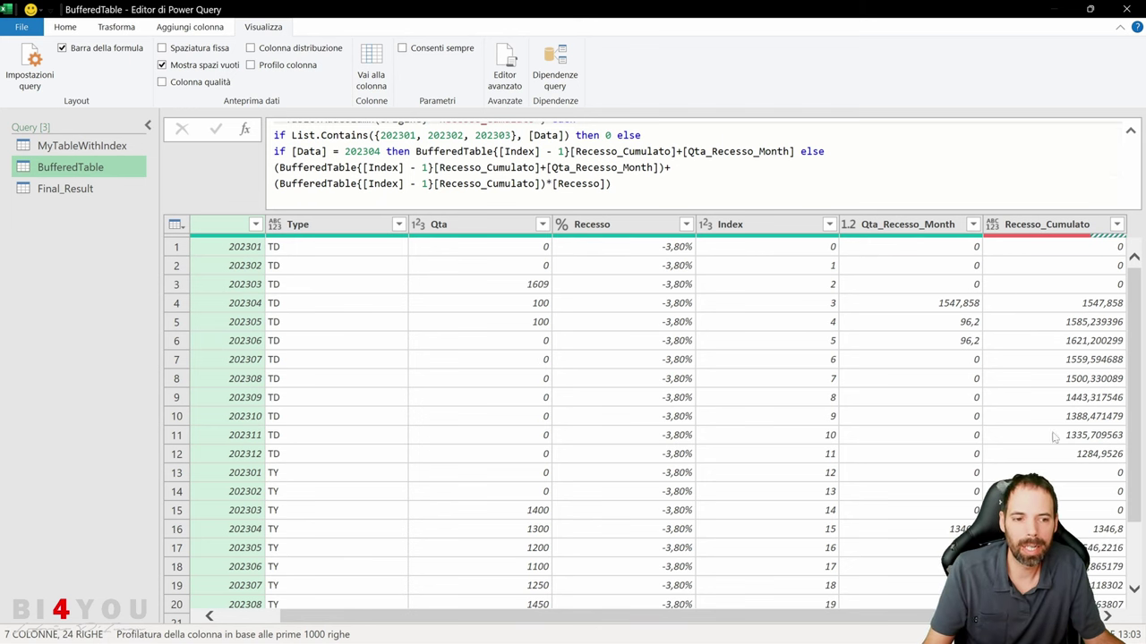
- Show the Query Settings pane and select the Final_Result query with its applied steps
left_click(30, 67)
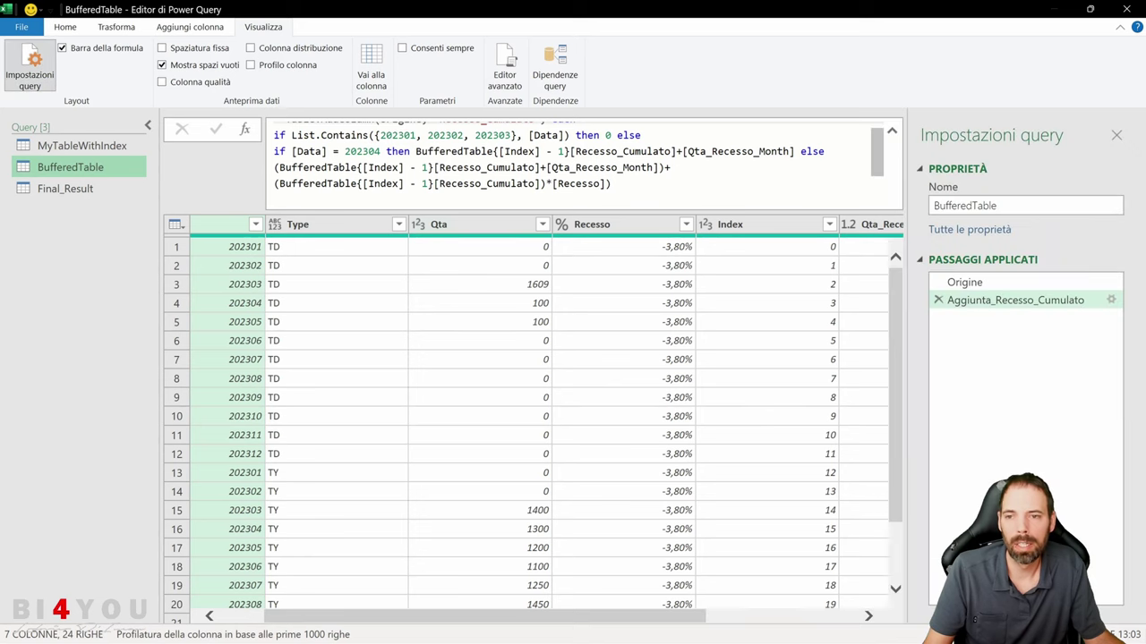
left_click_drag(677, 617, 853, 618)
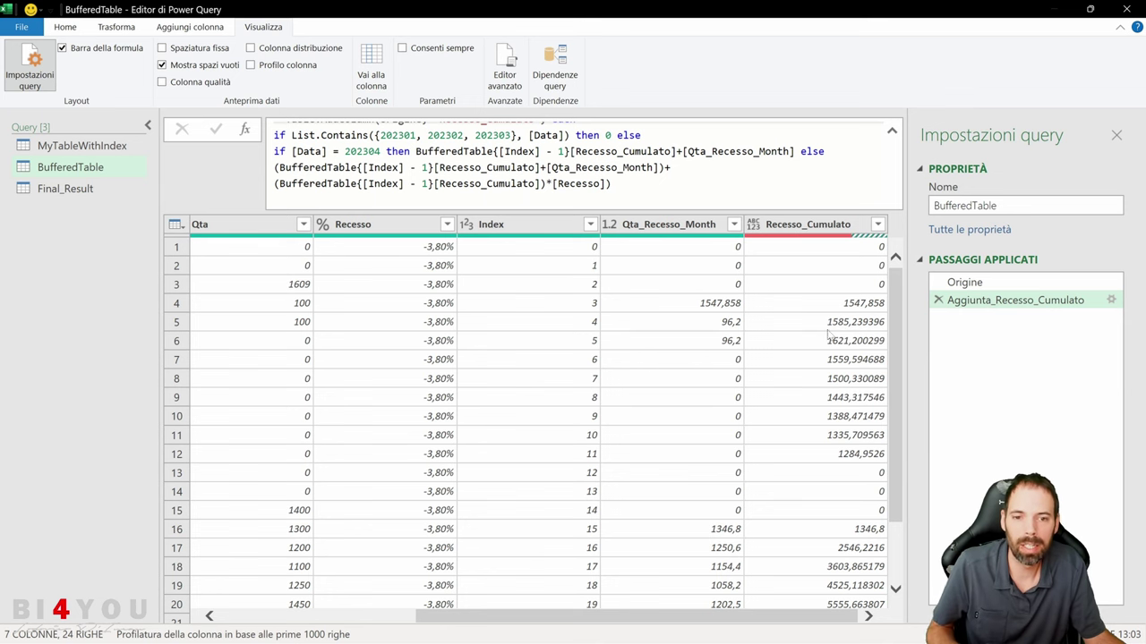
left_click(64, 188)
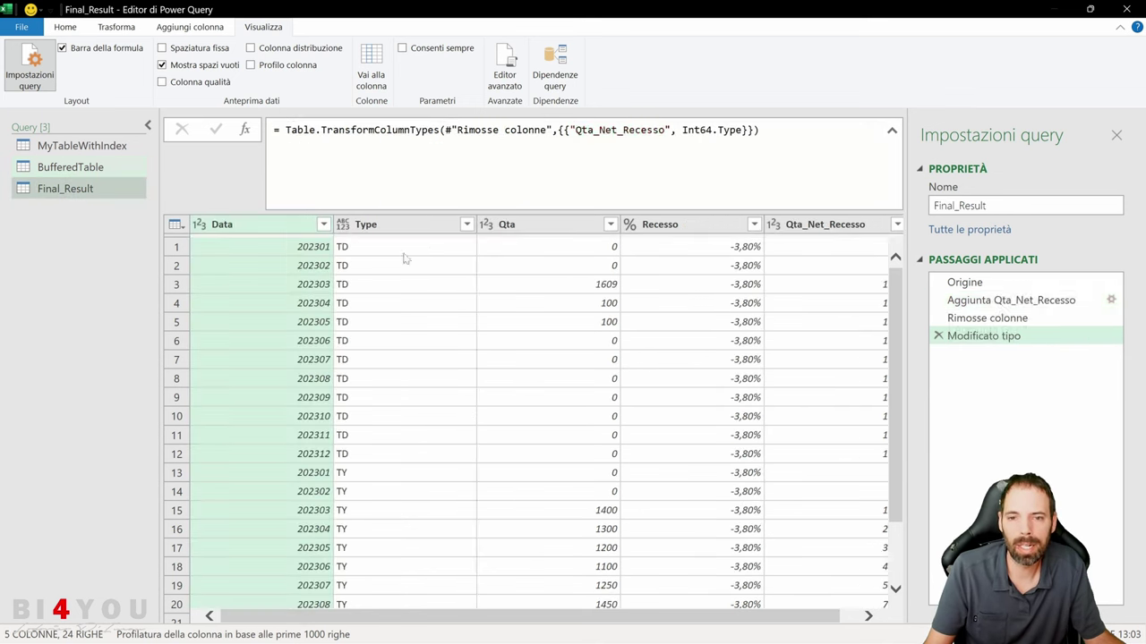
left_click(965, 282)
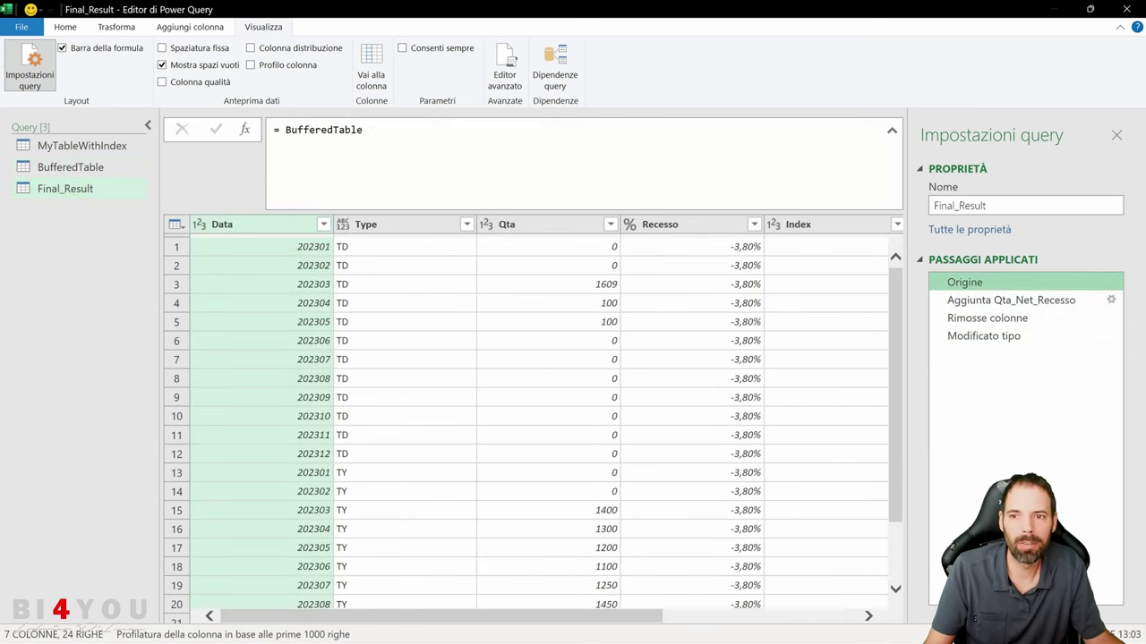
left_click(66, 168)
right_click(66, 169)
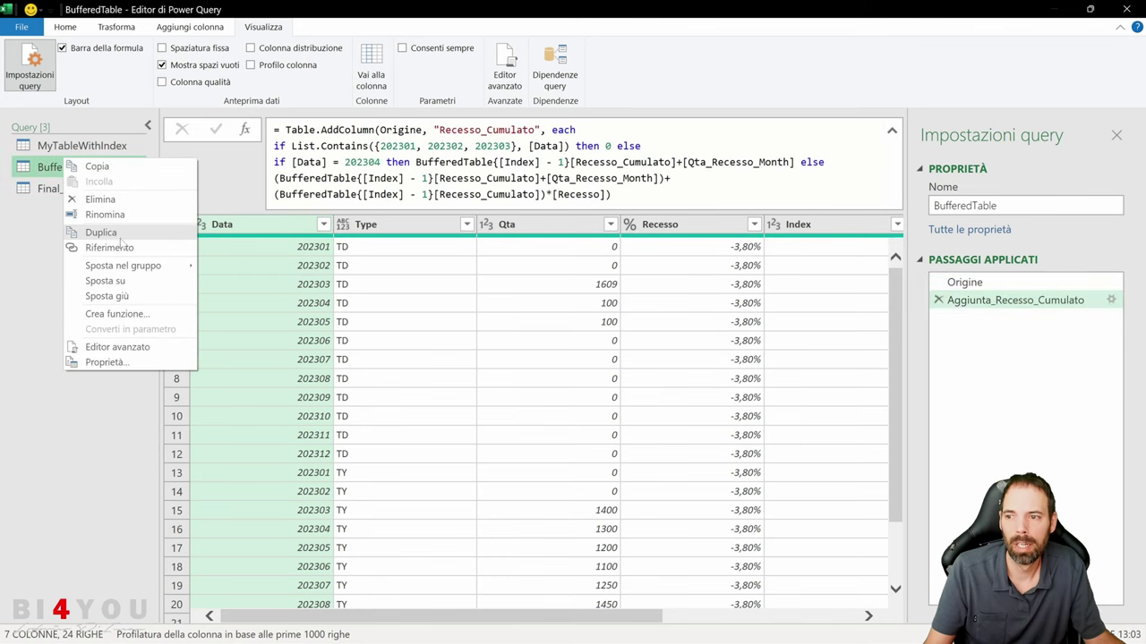
left_click(51, 189)
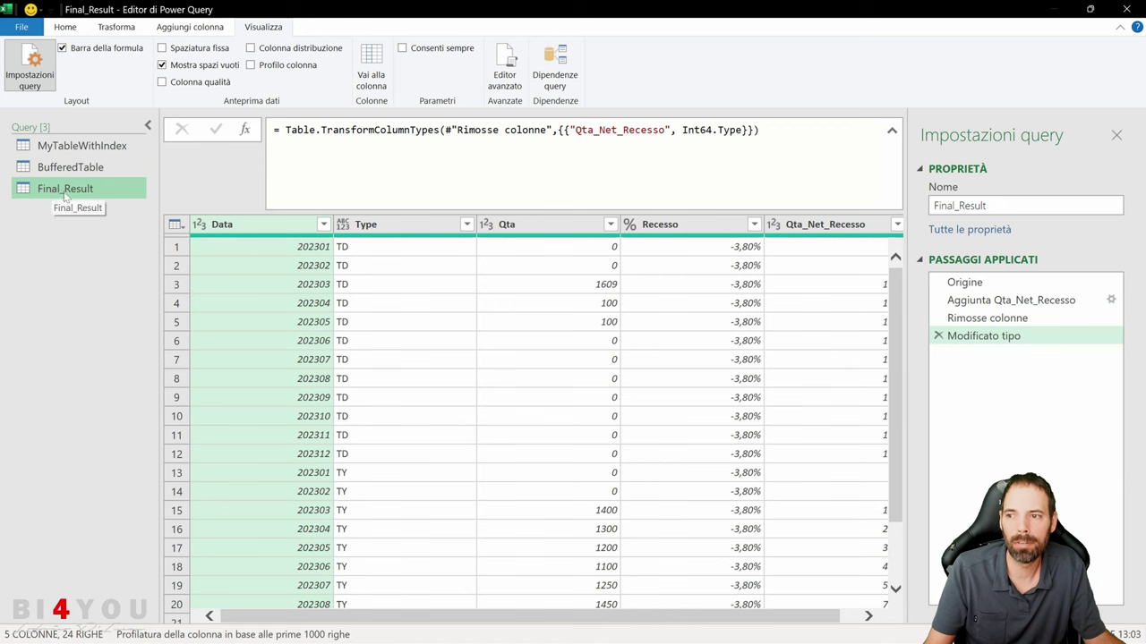
- Inspect the MyTableWithIndex and BufferedTable queries, scrolling across their columns
left_click(74, 148)
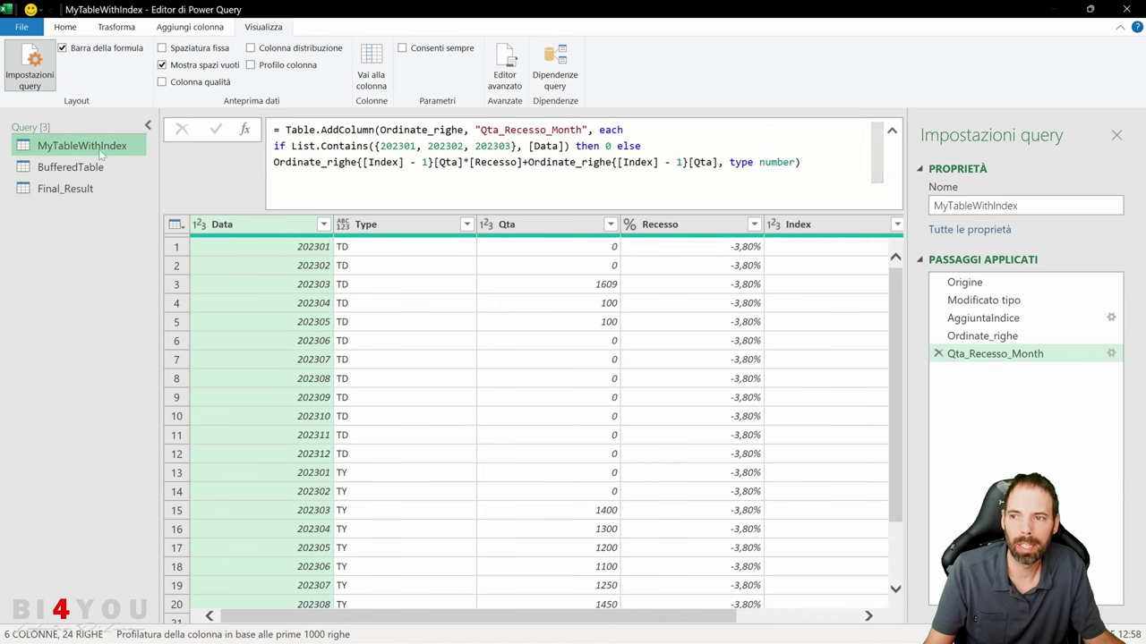
scroll(735, 586, "right", 3)
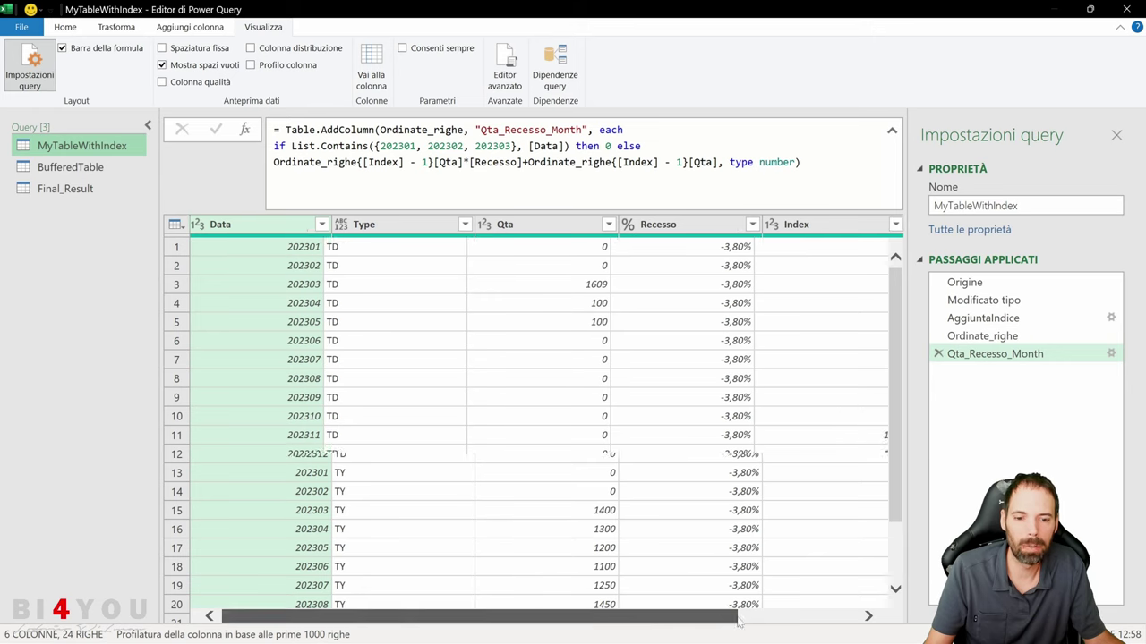
left_click(75, 169)
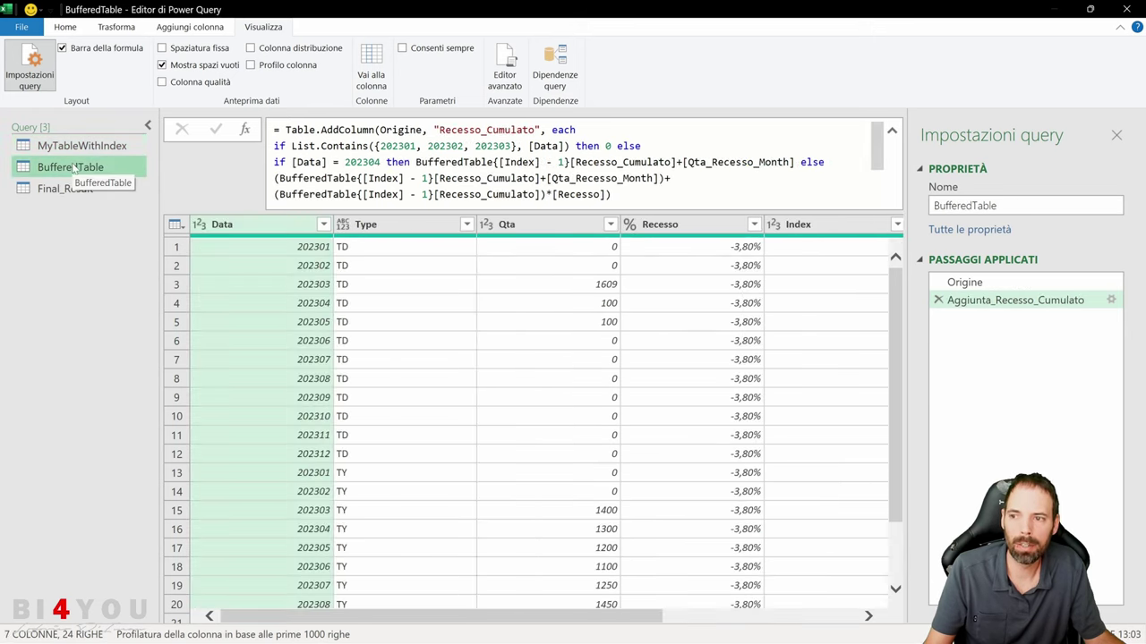
scroll(806, 327, "right", 4)
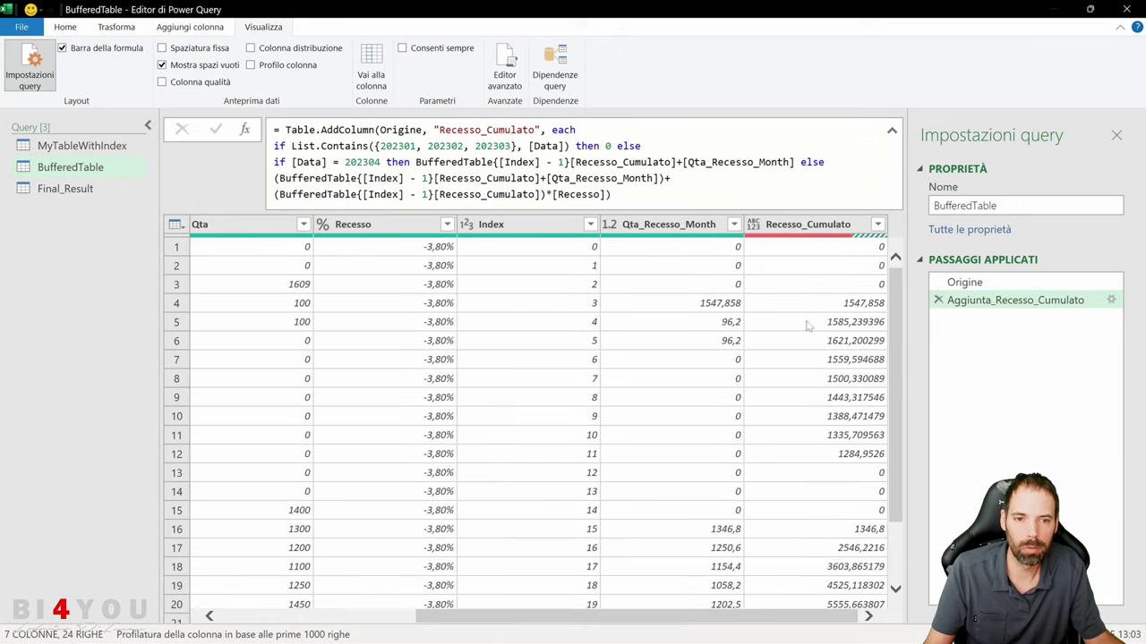
- View Final_Result at its Origine step, showing Qta_Recesso_Month and Recesso_Cumulato columns
left_click(65, 188)
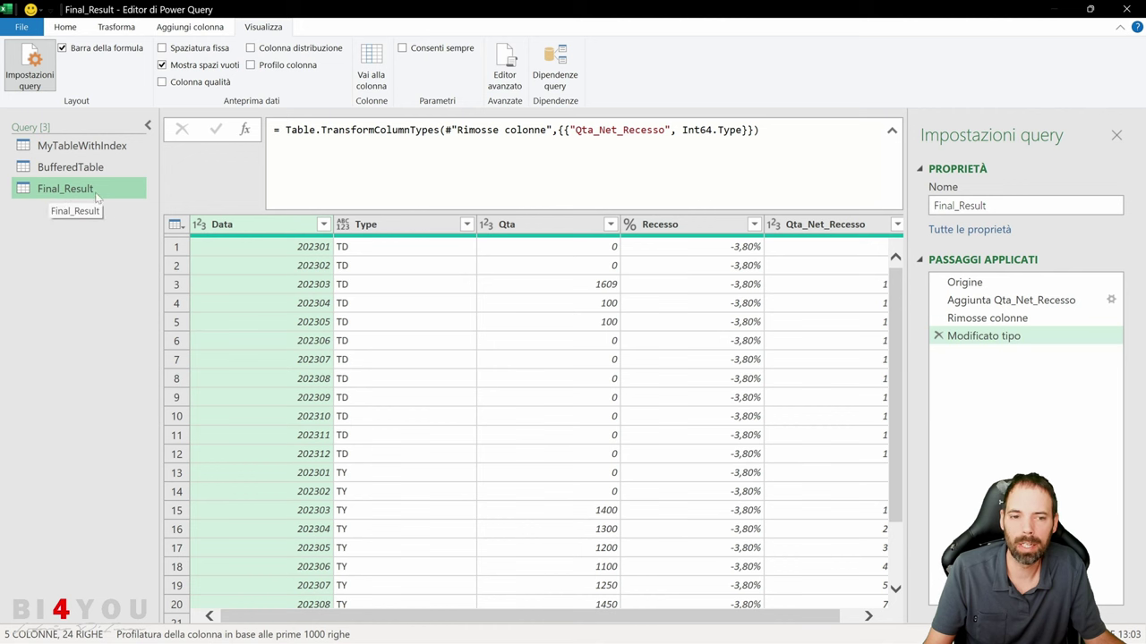
left_click(964, 282)
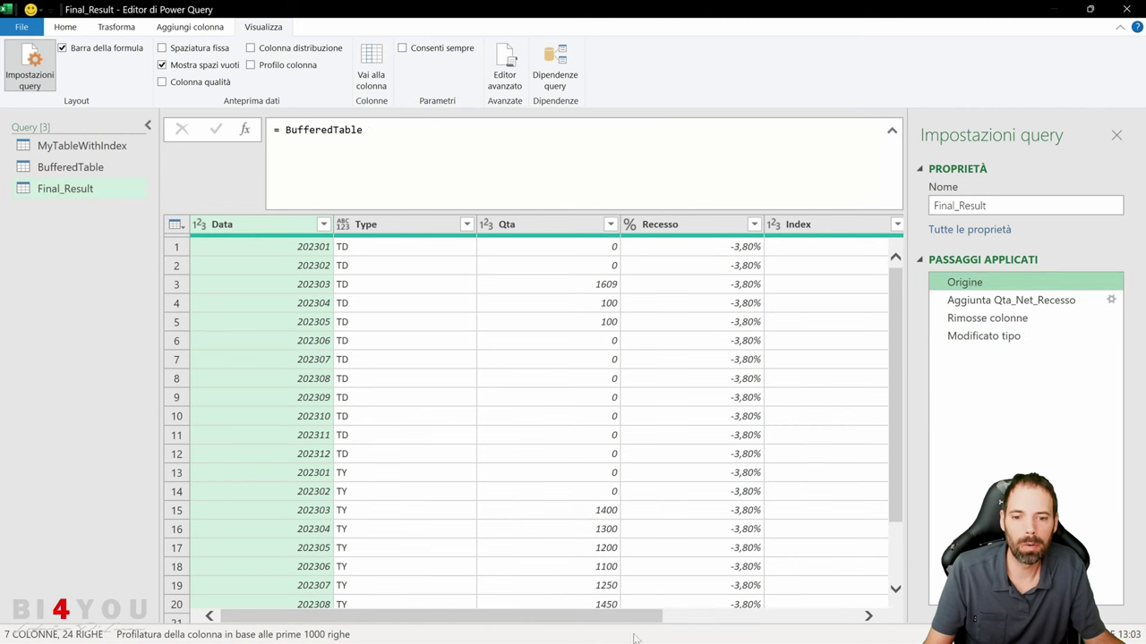
left_click_drag(654, 616, 897, 612)
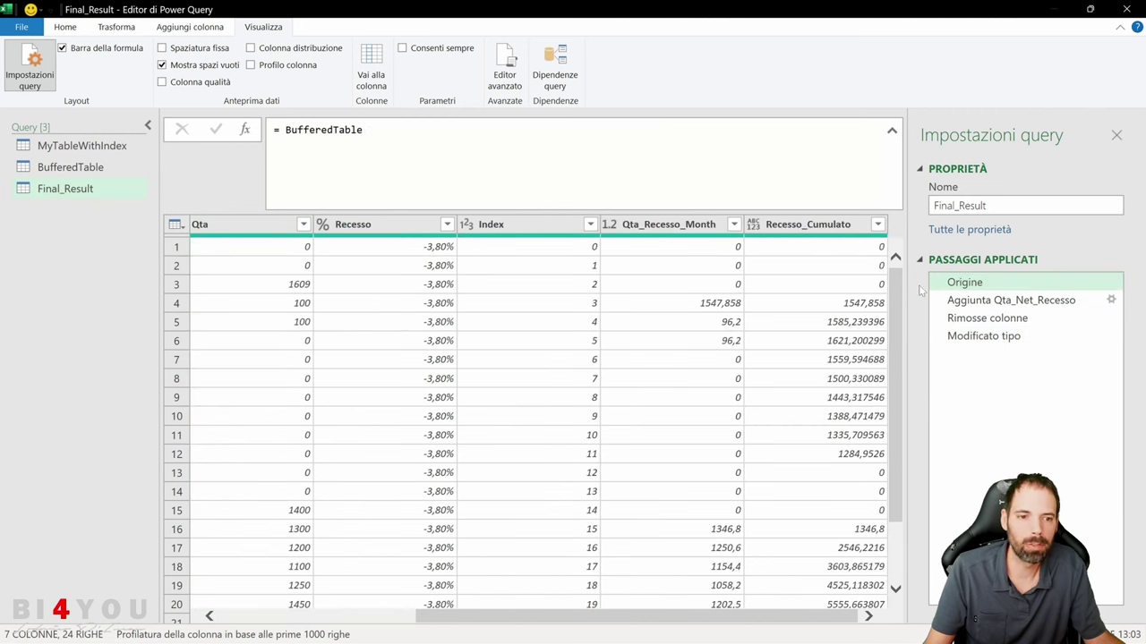
double_click(825, 20)
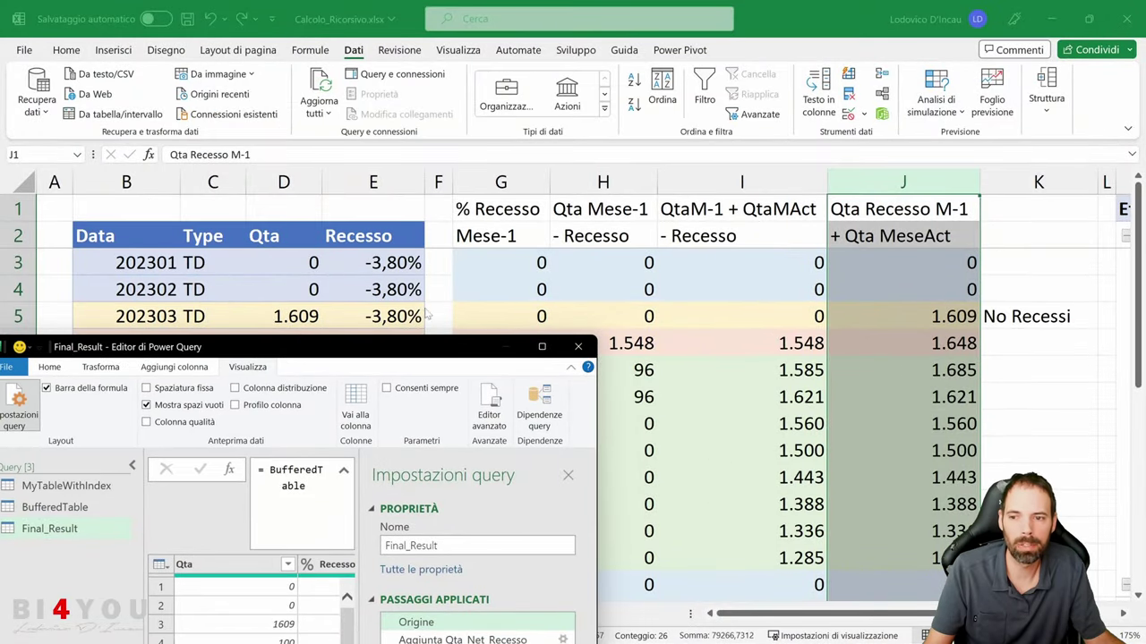
double_click(302, 354)
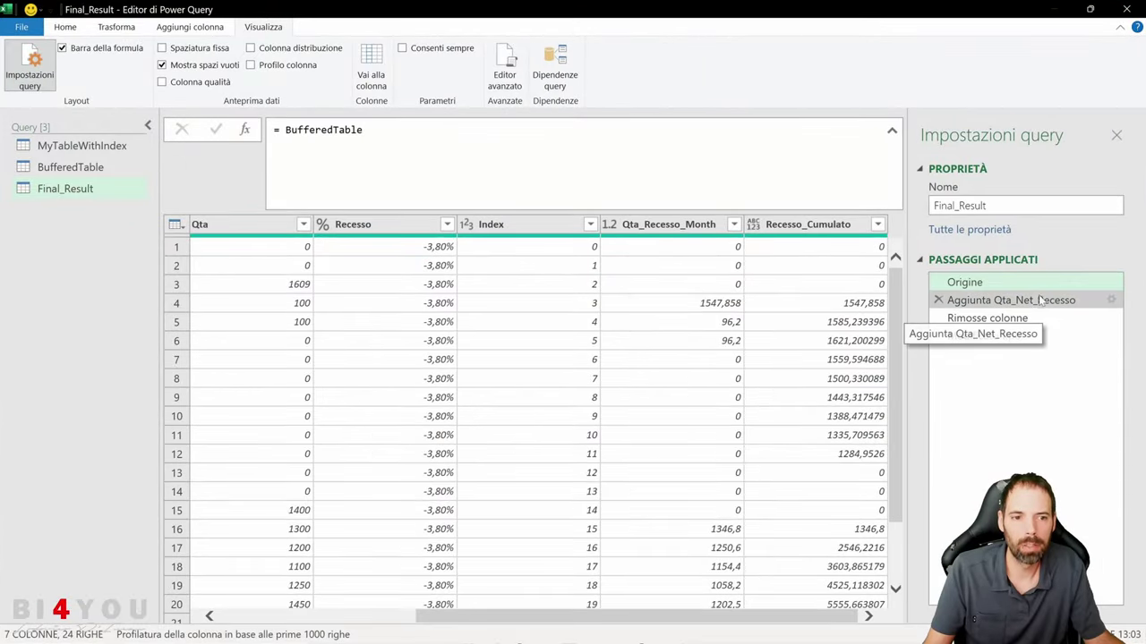
- Review the Aggiunta Qta_Net_Recesso, Rimosse colonne and Modificato tipo steps of Final_Result
left_click(1039, 300)
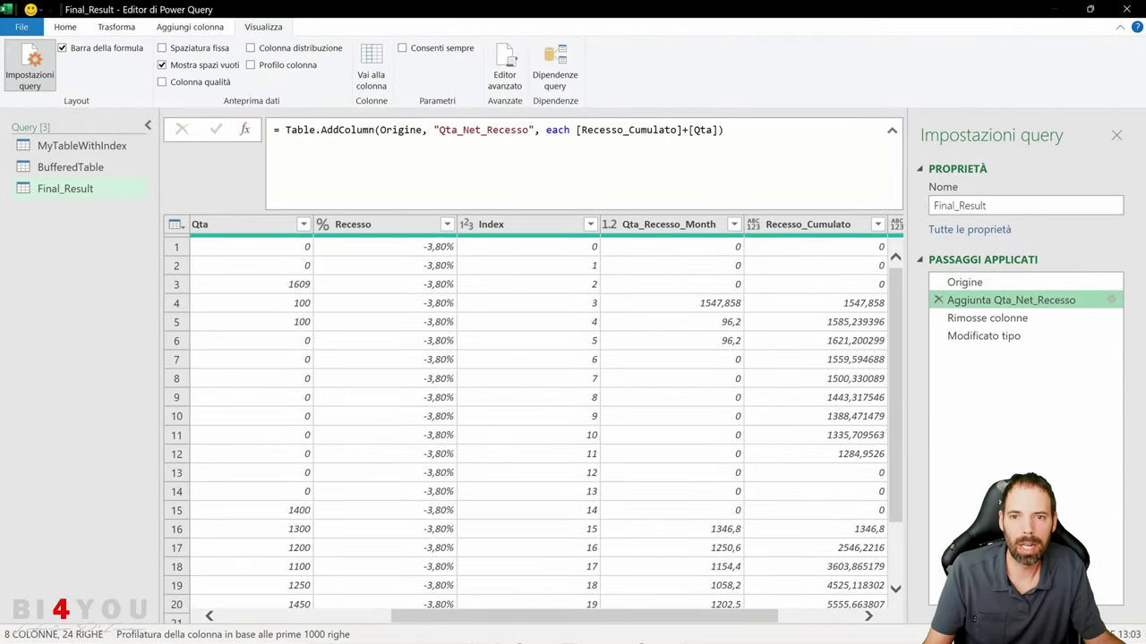
left_click_drag(578, 130, 679, 130)
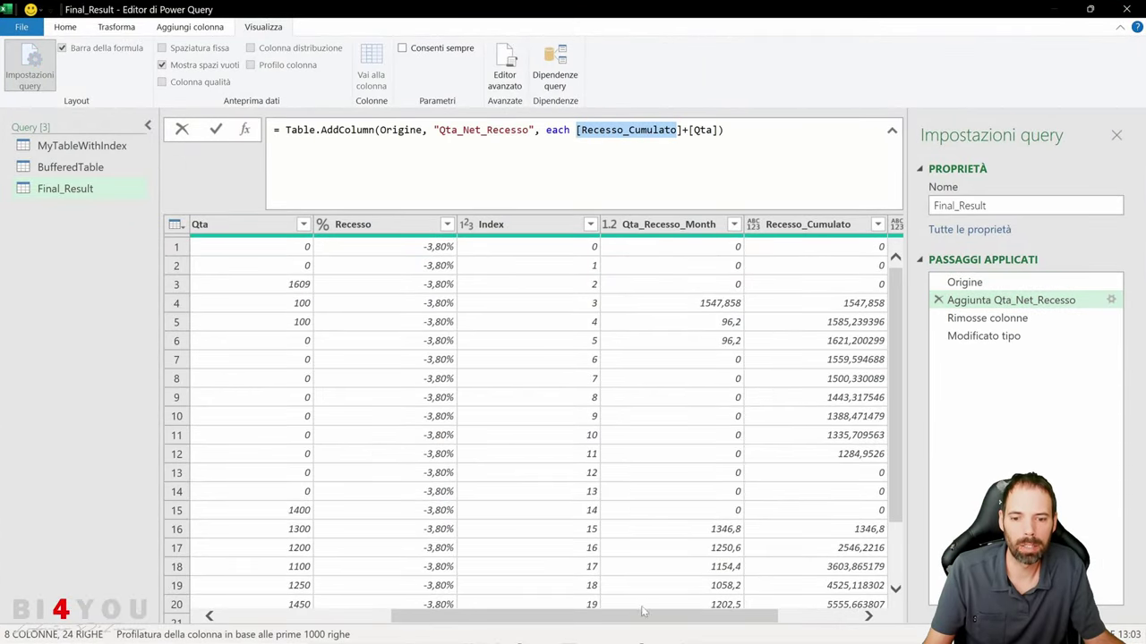
key("Escape")
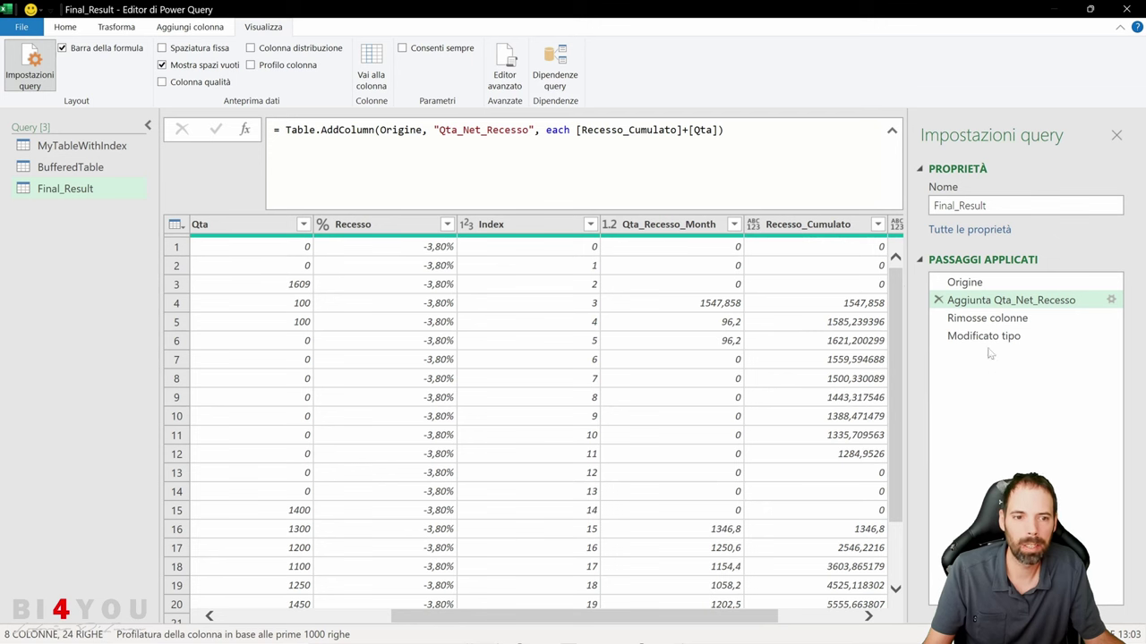
scroll(852, 291, "right", 2)
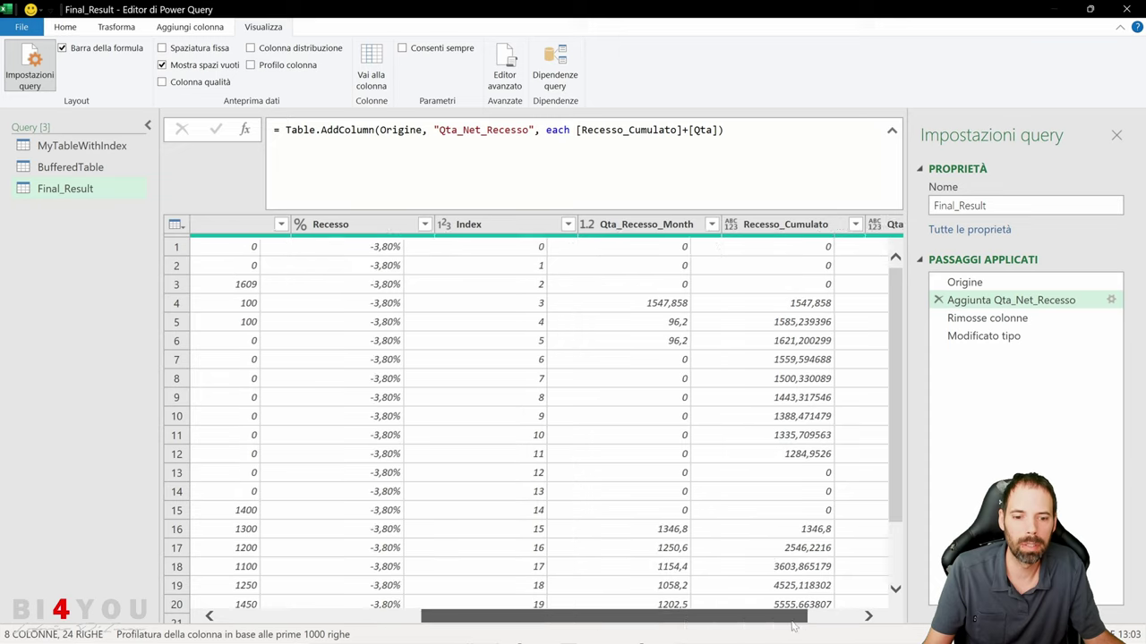
left_click(1016, 318)
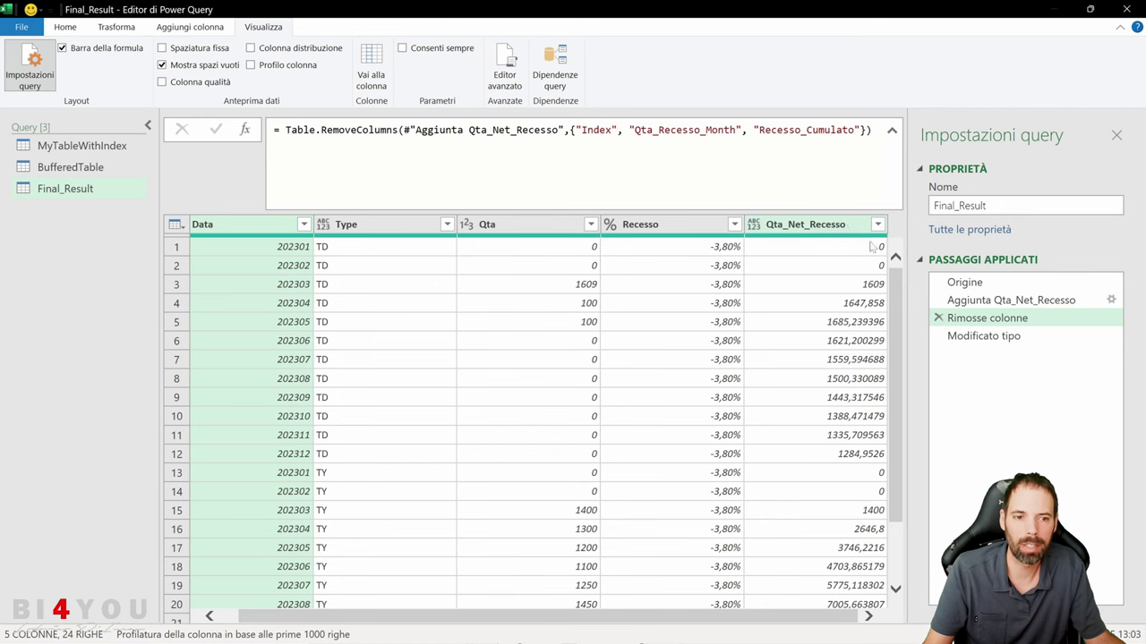
left_click(993, 338)
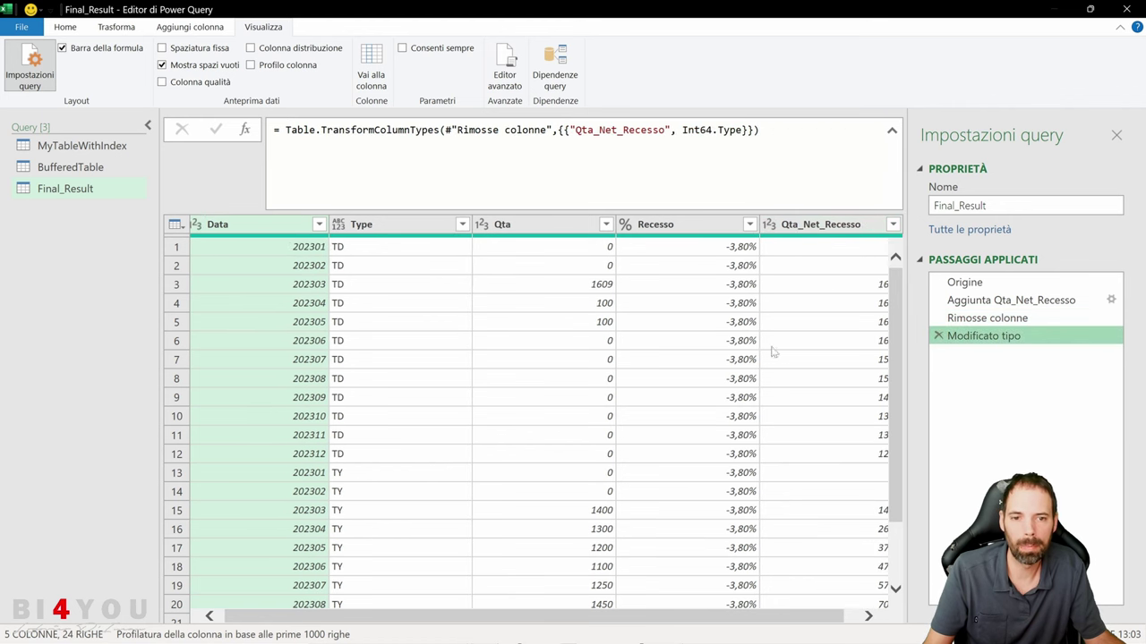
left_click_drag(803, 614, 819, 614)
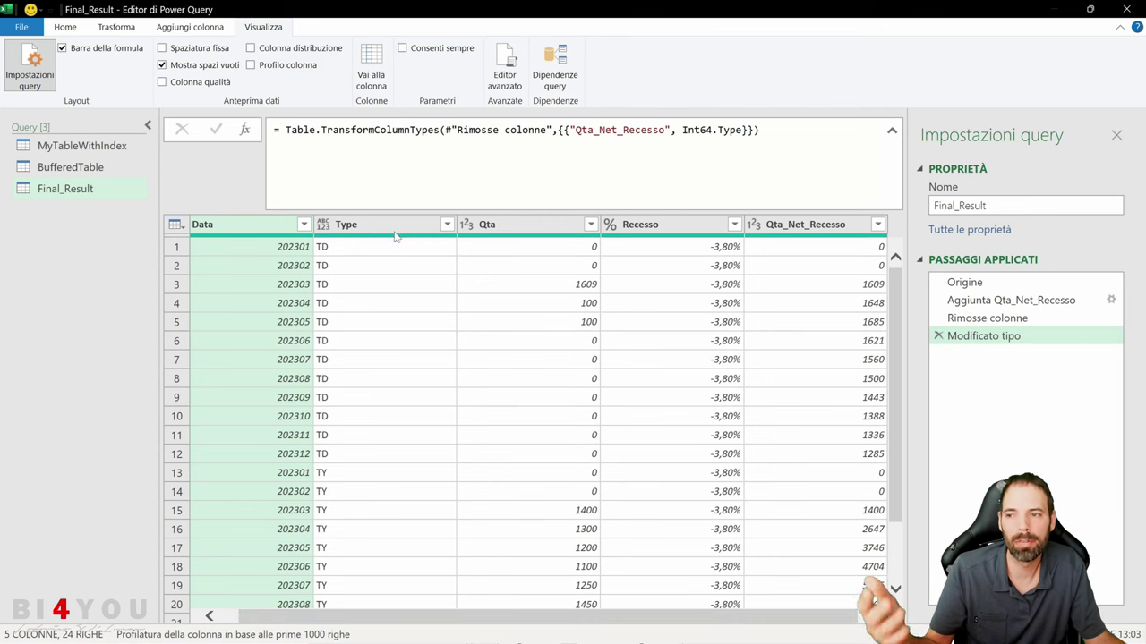
- Close the editor and load Final_Result into Excel with Chiudi e carica
left_click(57, 190)
left_click(66, 27)
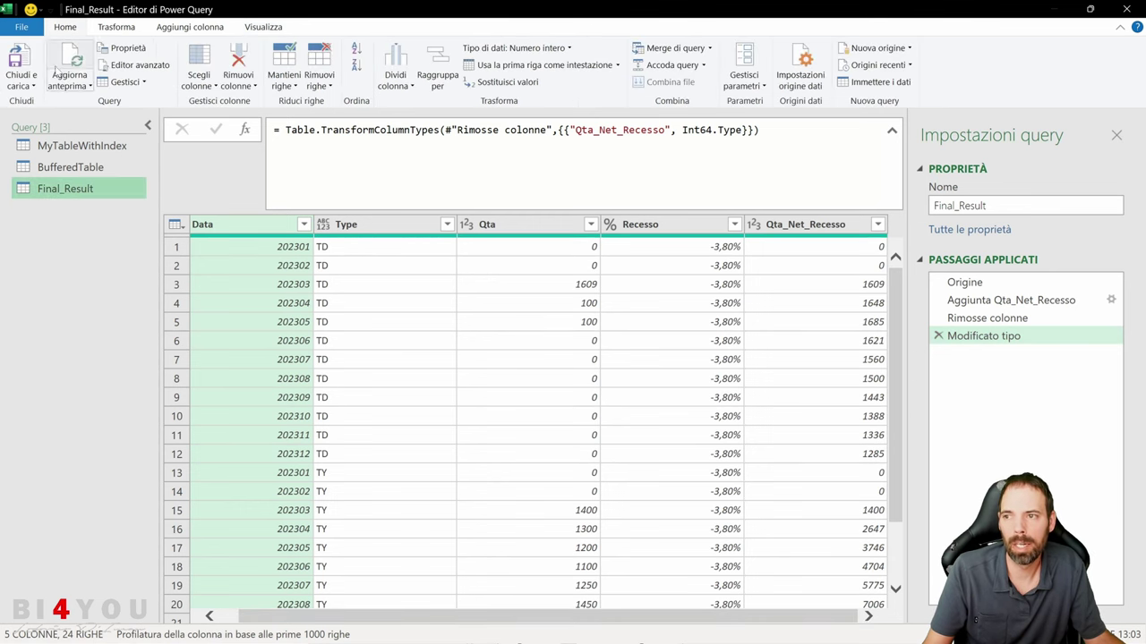
left_click(23, 85)
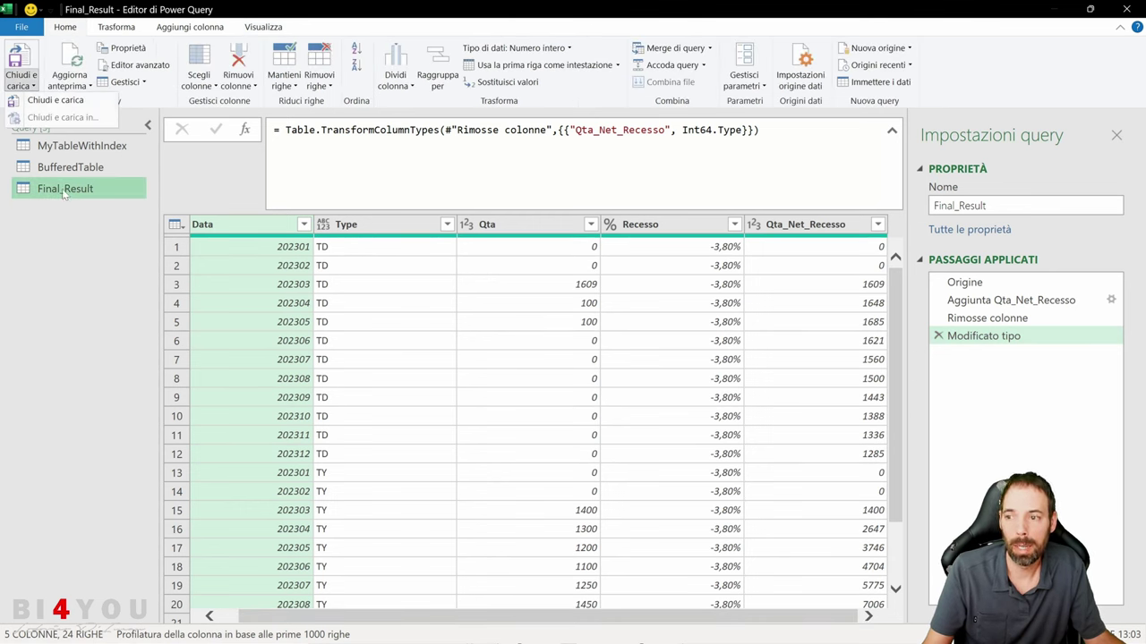
left_click(56, 100)
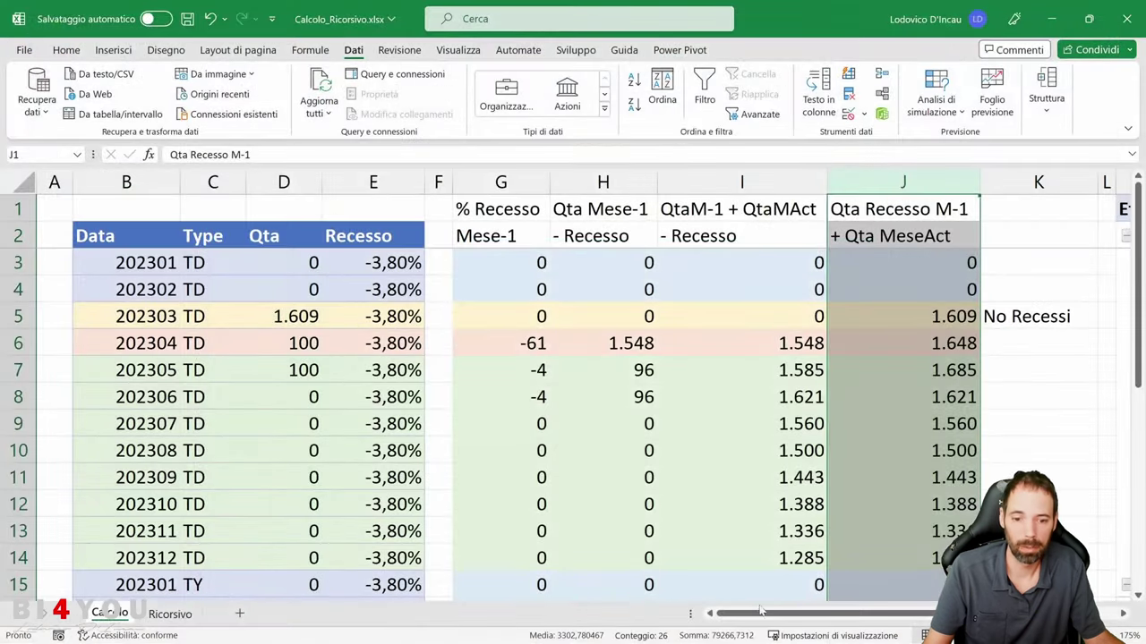
- Scroll the Calcolo sheet right to the pivot in columns M–P showing Qta_Net_Recesso by month
left_click_drag(749, 614, 913, 631)
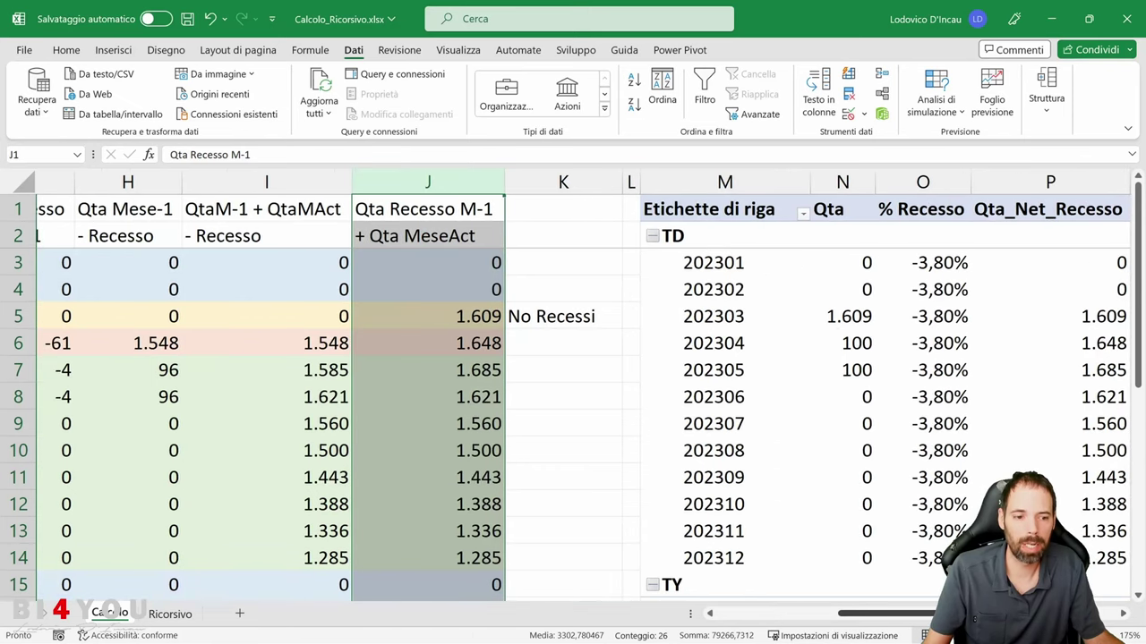
scroll(560, 277, "right", 4)
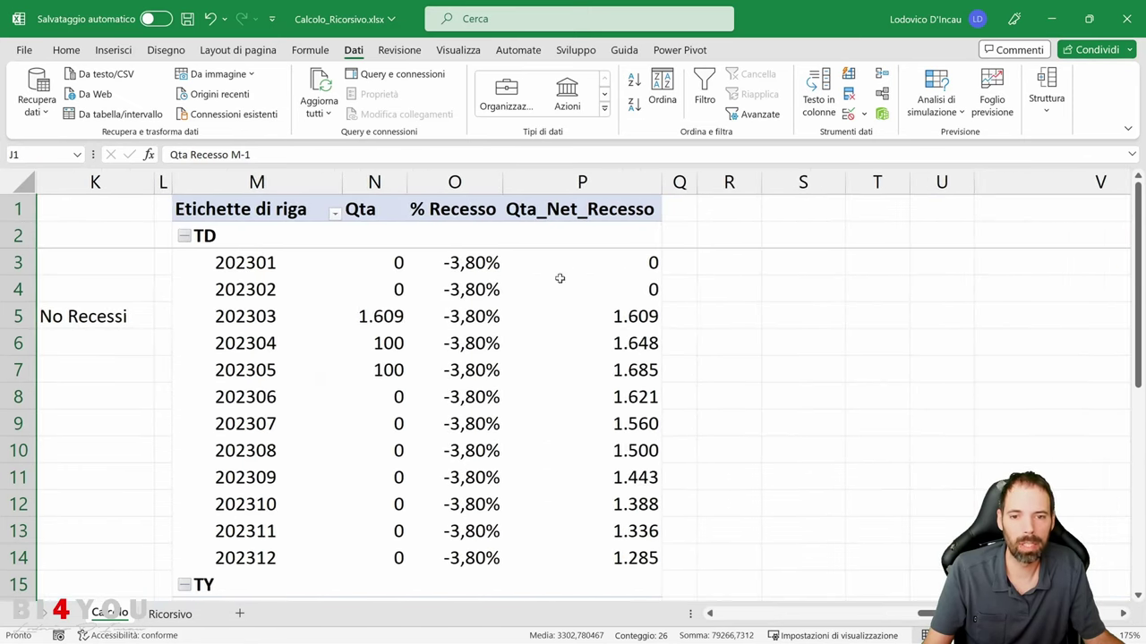
scroll(516, 276, "down", 3)
scroll(490, 302, "up", 2)
scroll(490, 302, "up", 1)
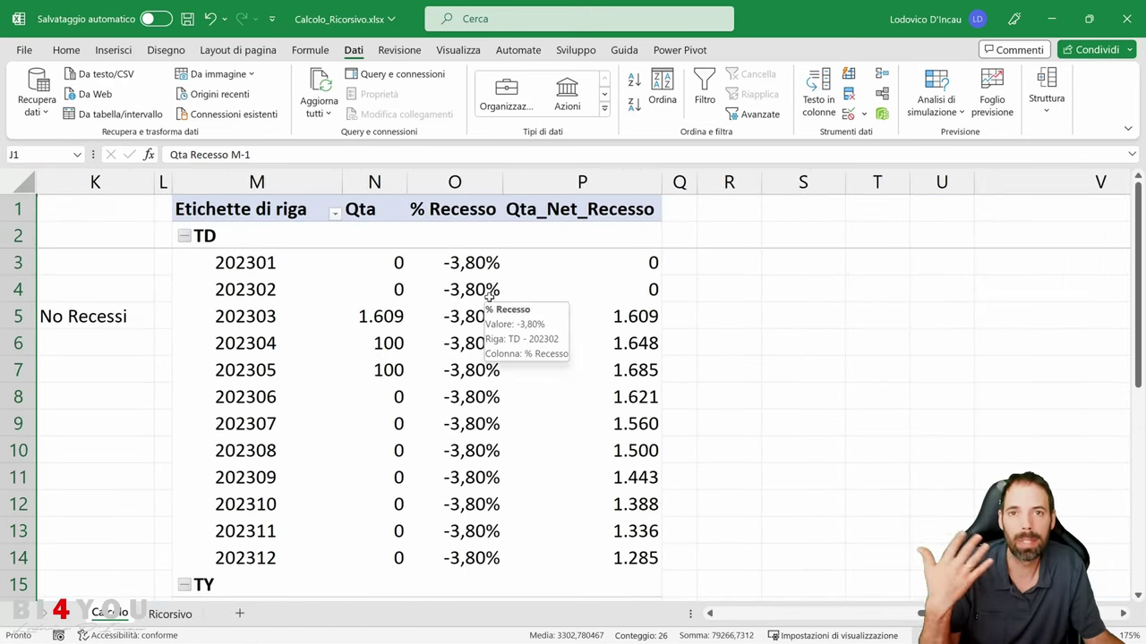